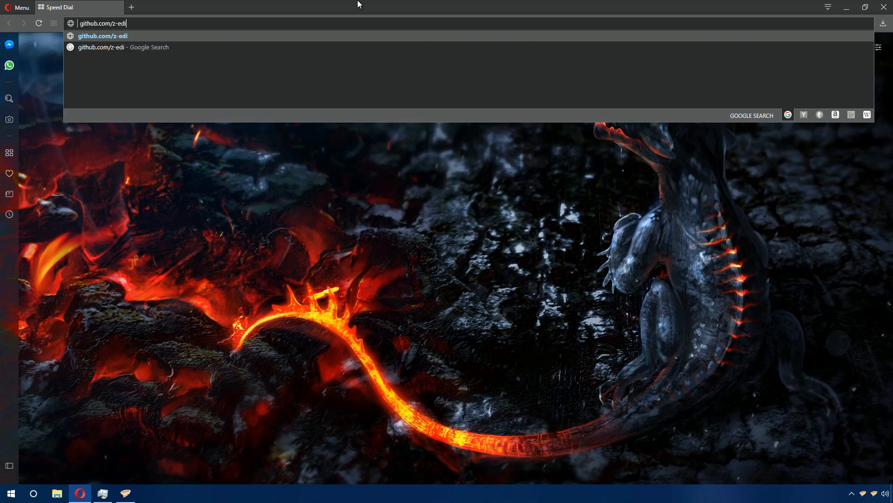
# - Open the github.com/z-edit/zedit repository and go to its releases page
pyautogui.write('zedit')
pyautogui.press('Return')
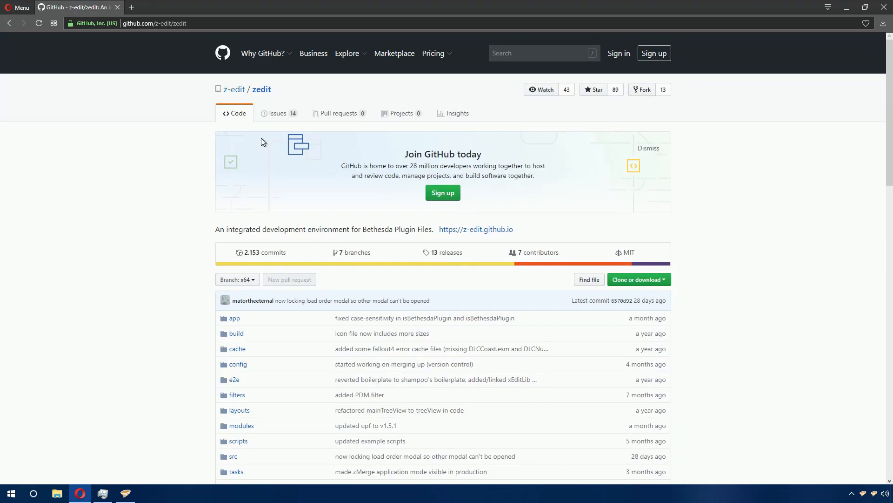
pyautogui.scroll(-3, 165, 163)
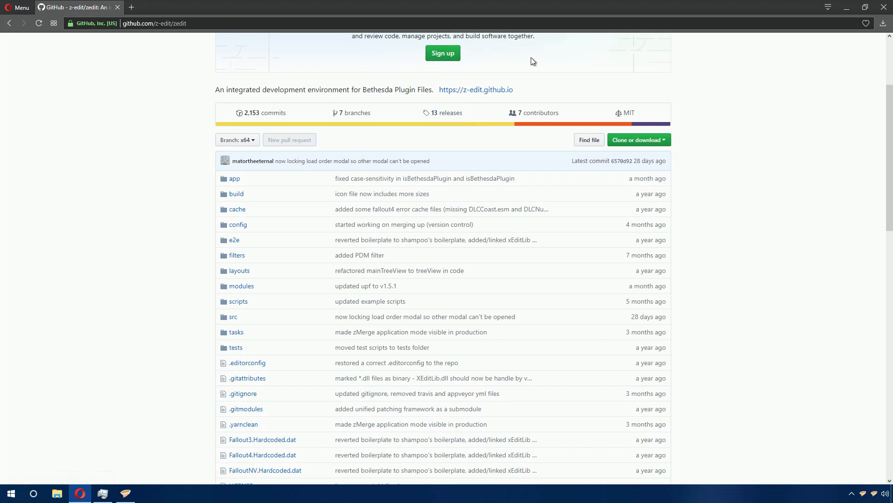
pyautogui.click(455, 116)
# - Download zEdit_Alpha_v0.5.3_-_Portable_x64.7z from the latest release, saving it into the C:\tools folder
pyautogui.scroll(-3, 456, 256)
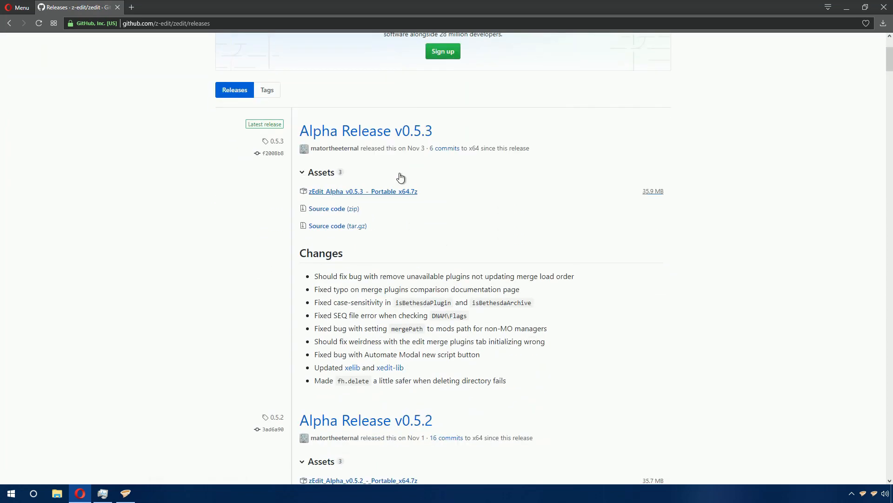
pyautogui.click(374, 198)
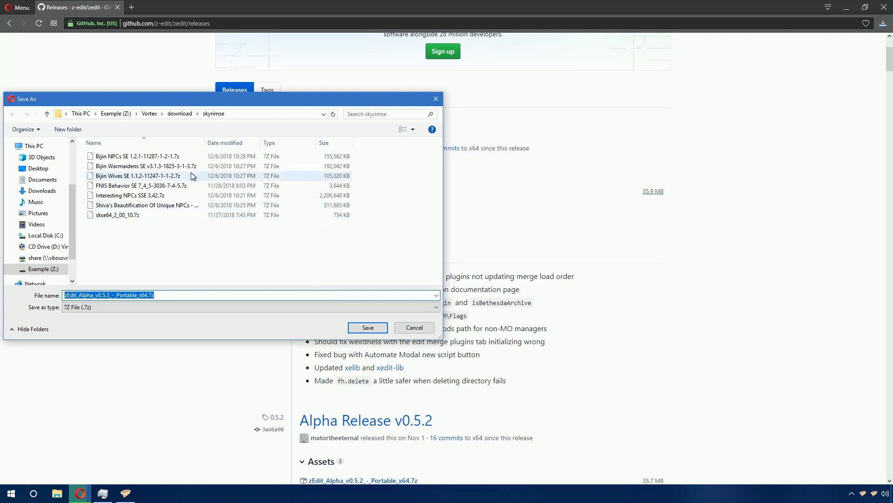
pyautogui.scroll(-1, 52, 239)
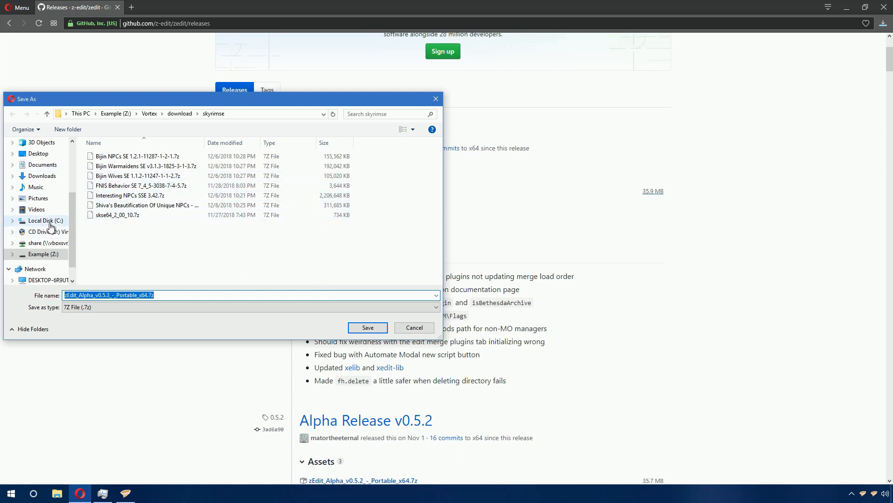
pyautogui.click(51, 225)
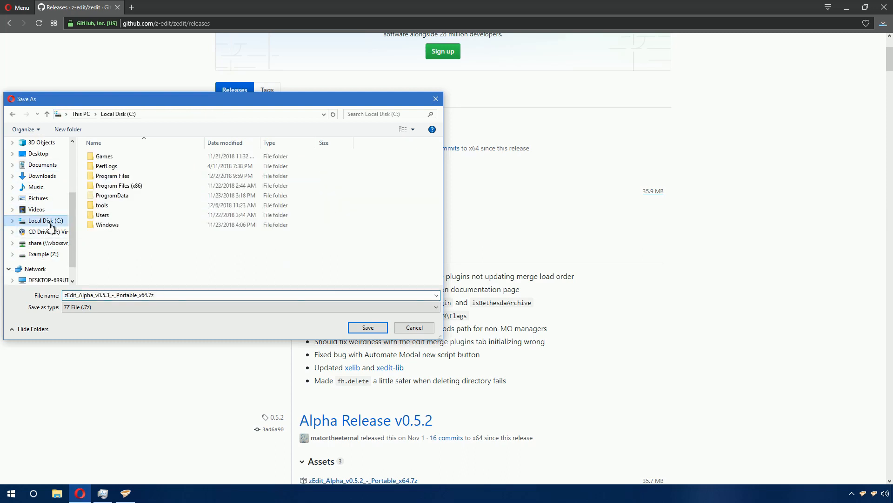
pyautogui.doubleClick(113, 205)
pyautogui.click(366, 327)
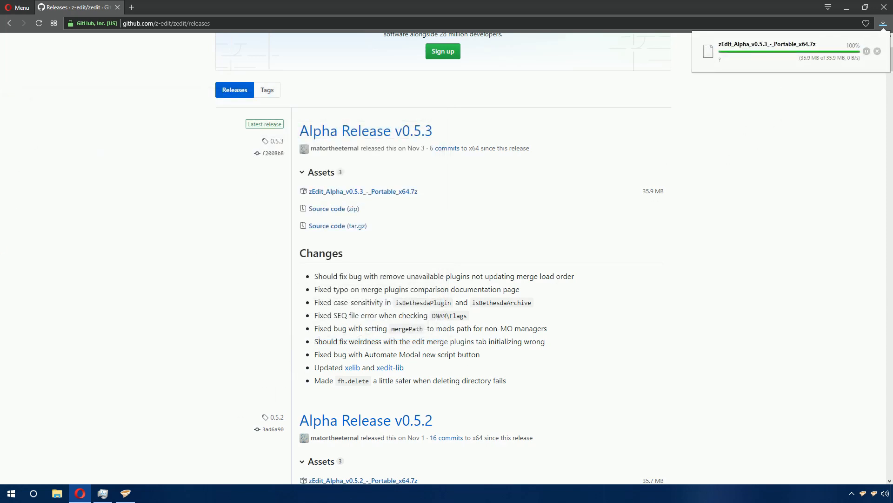
# - Open a new tab and go to bethesda.net
pyautogui.click(131, 7)
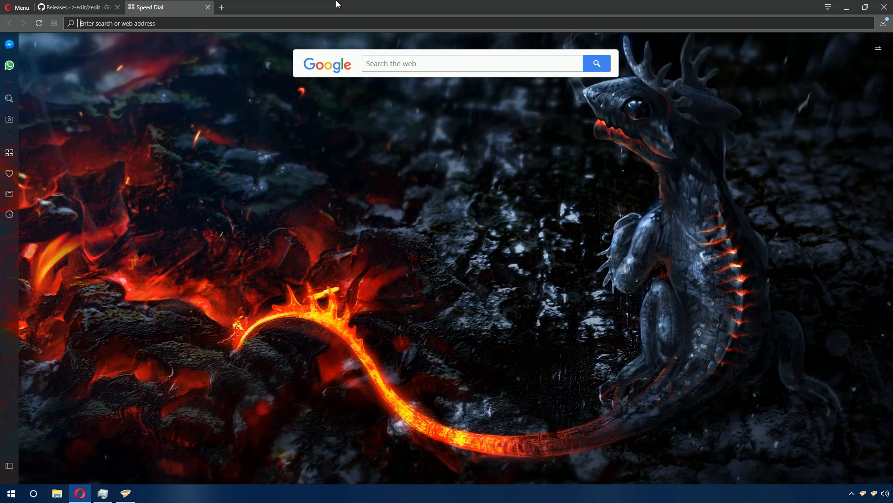
pyautogui.write('bethesda')
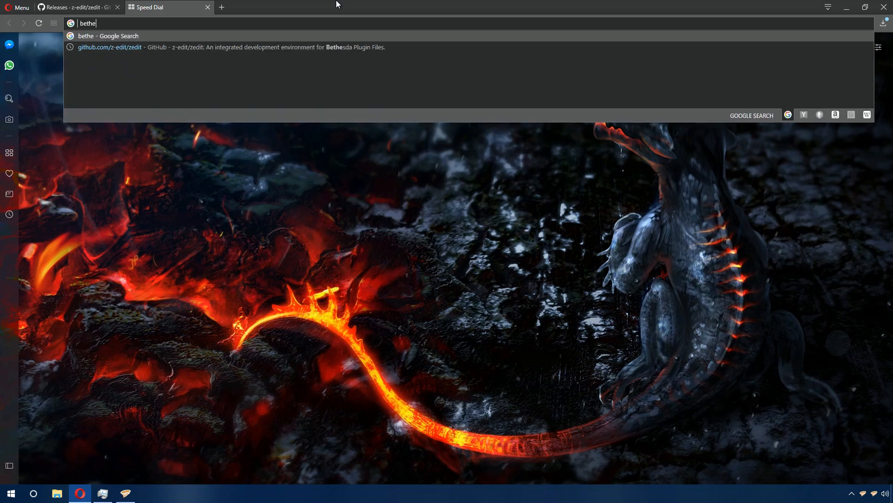
pyautogui.write('.net')
pyautogui.press('Return')
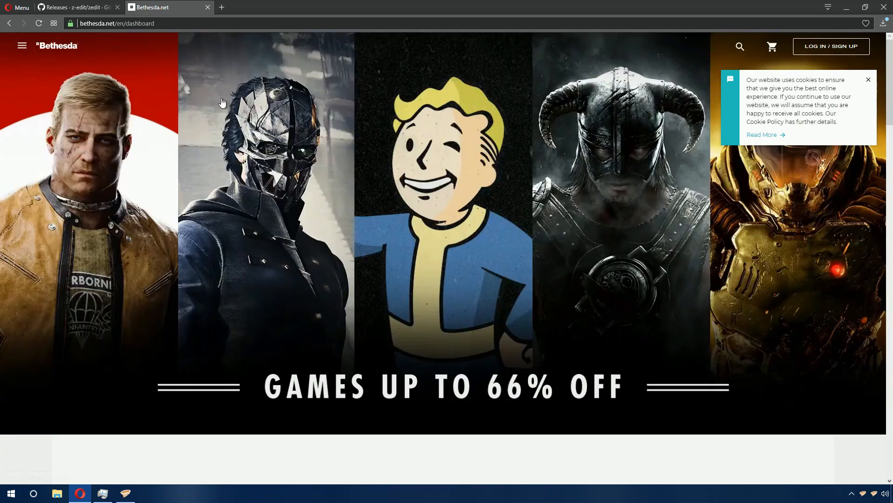
# - Open the site menu and go to the Bethesda Launcher download page
pyautogui.click(23, 46)
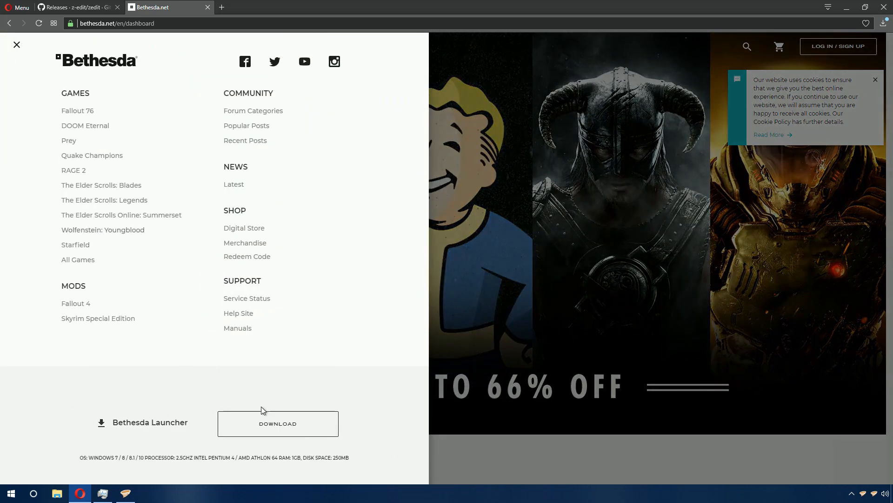
pyautogui.click(285, 435)
pyautogui.click(298, 421)
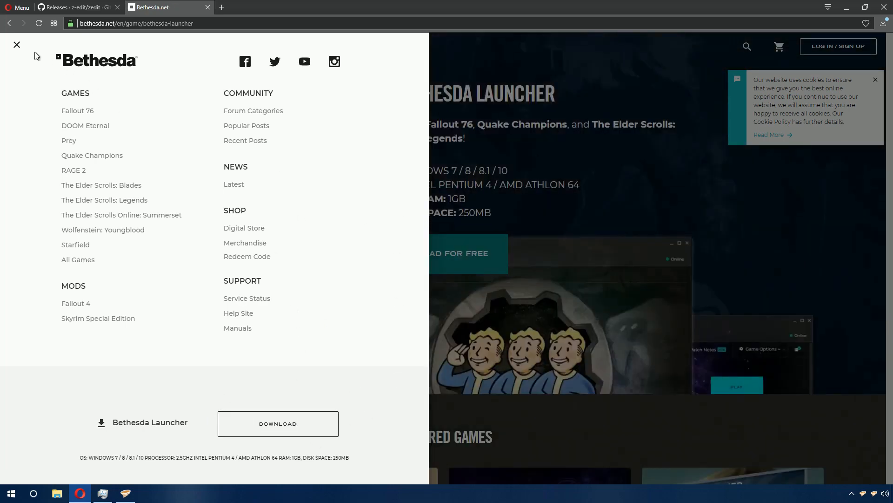
pyautogui.click(511, 97)
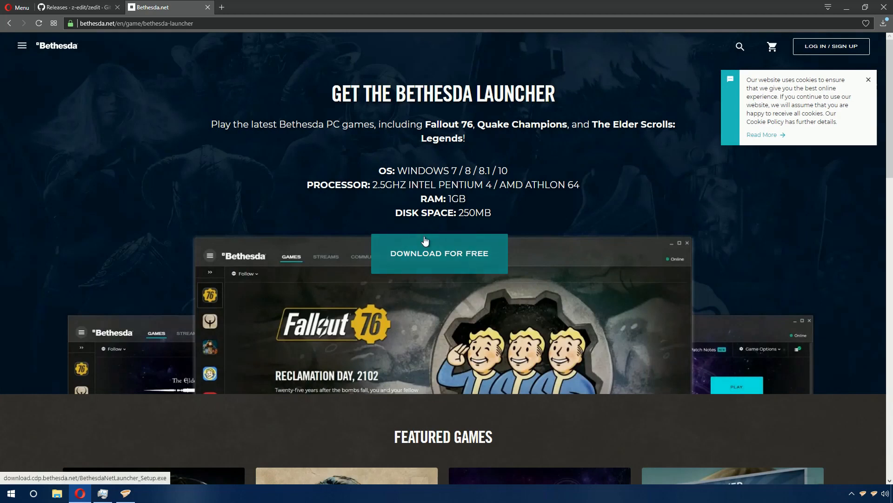
# - Download BethesdaNetLauncher_Setup.exe, saving it into the Downloads folder
pyautogui.click(470, 275)
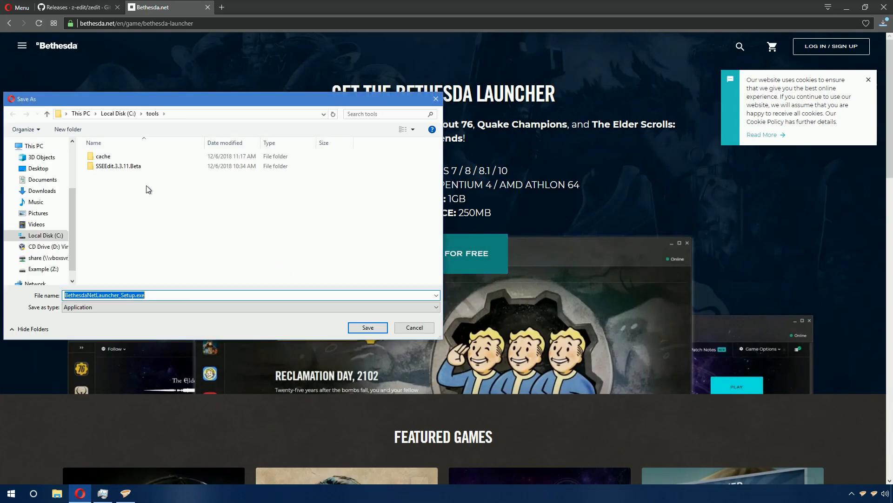
pyautogui.scroll(1, 65, 198)
pyautogui.scroll(-1, 56, 184)
pyautogui.scroll(1, 53, 179)
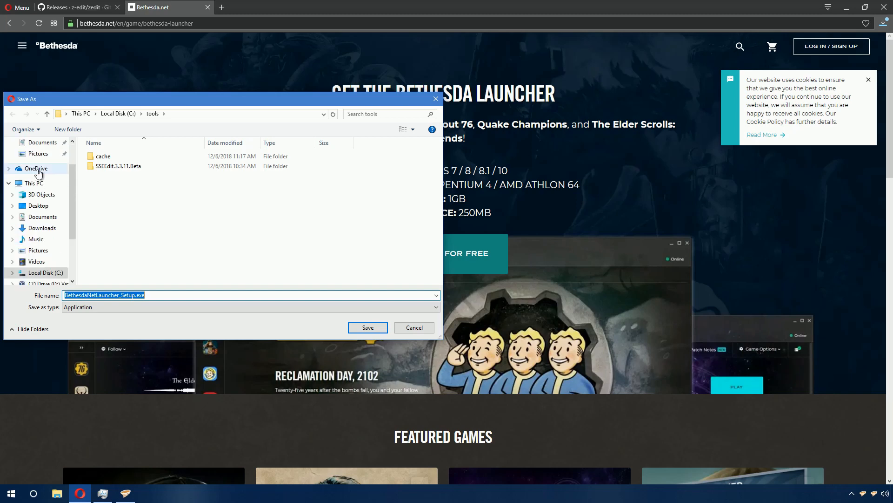
pyautogui.click(36, 172)
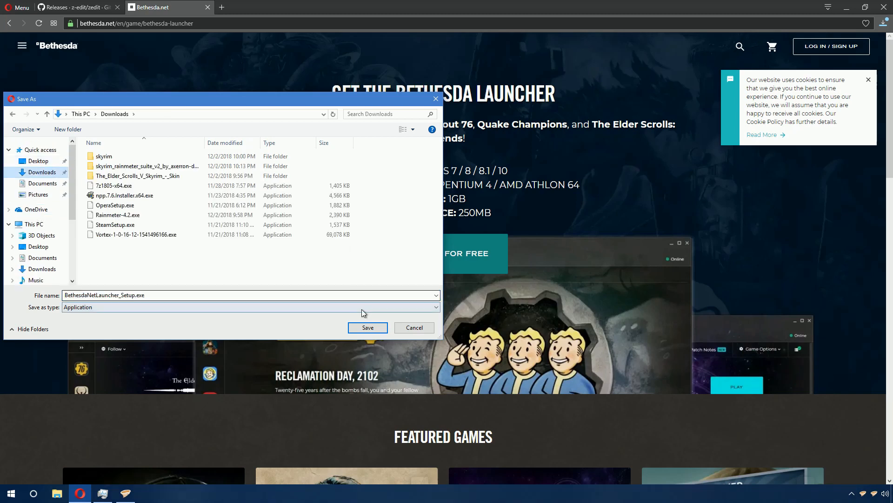
pyautogui.click(384, 326)
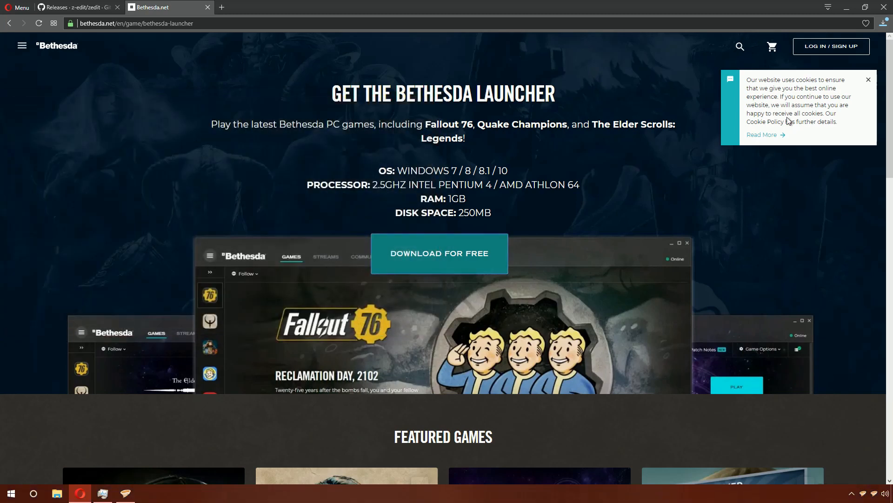
# - Run the downloaded launcher setup and install it to the default location without a desktop shortcut
pyautogui.click(886, 24)
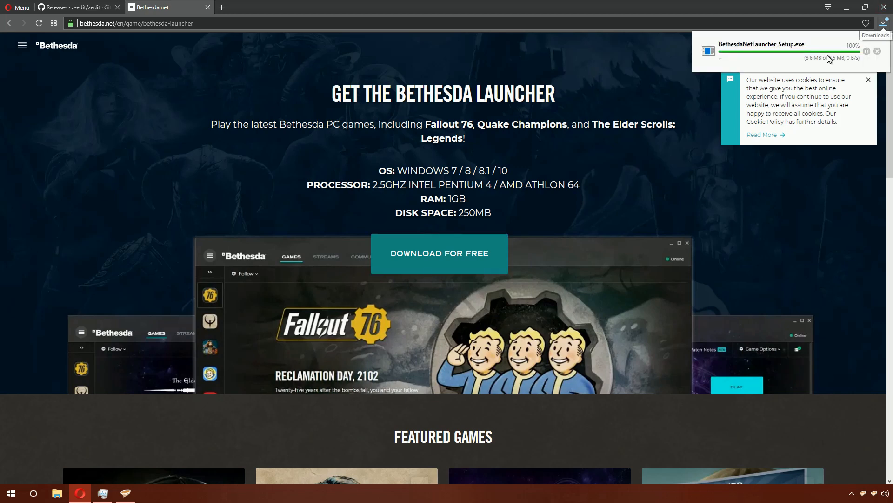
pyautogui.click(763, 49)
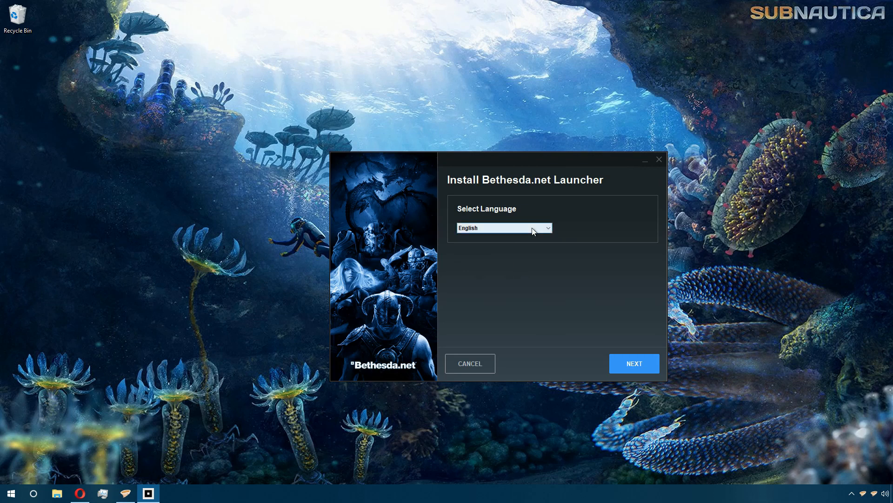
pyautogui.click(625, 368)
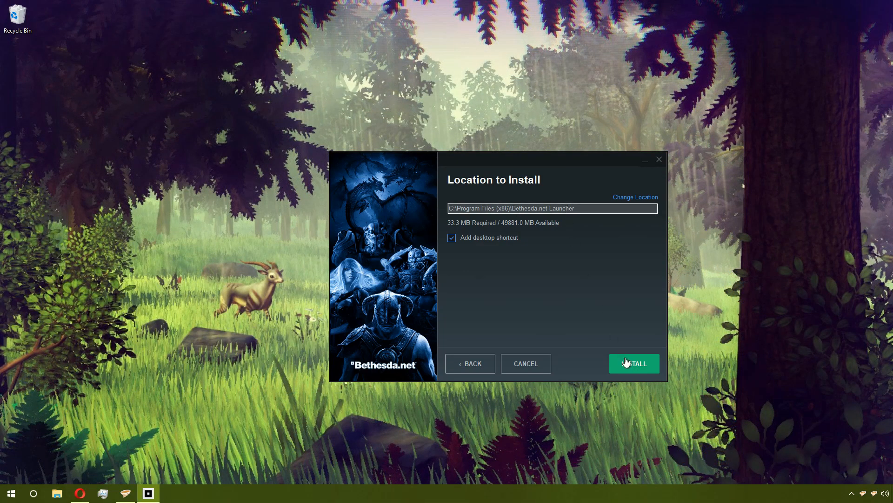
pyautogui.click(459, 238)
pyautogui.click(625, 362)
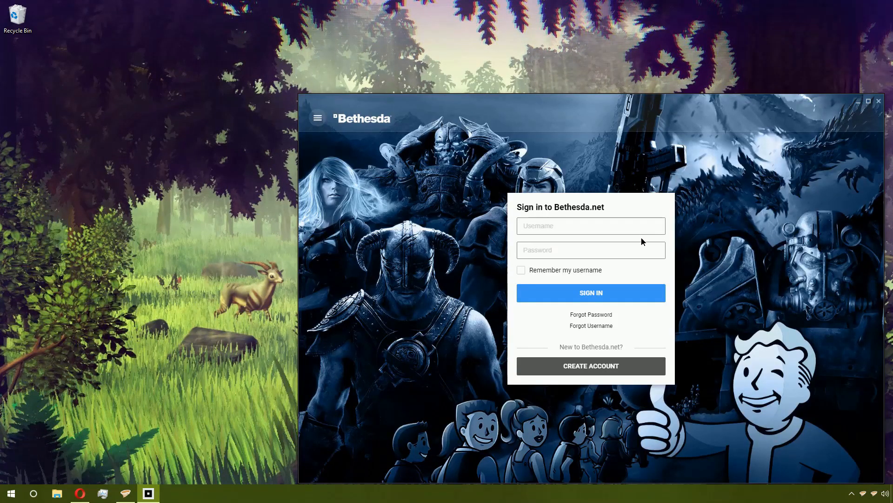
# - Enter the account username and password in the launcher and try to sign in
pyautogui.click(620, 230)
pyautogui.write('yggdrasil75')
pyautogui.press('Tab')
pyautogui.write('•••••••••••')
pyautogui.press('Return')
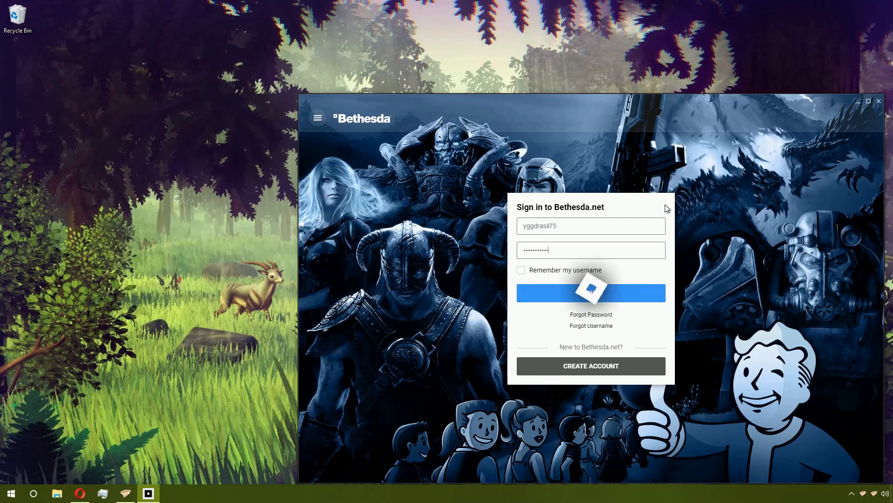
# - Enable Remember my username, re-enter the account password and sign in
pyautogui.click(519, 273)
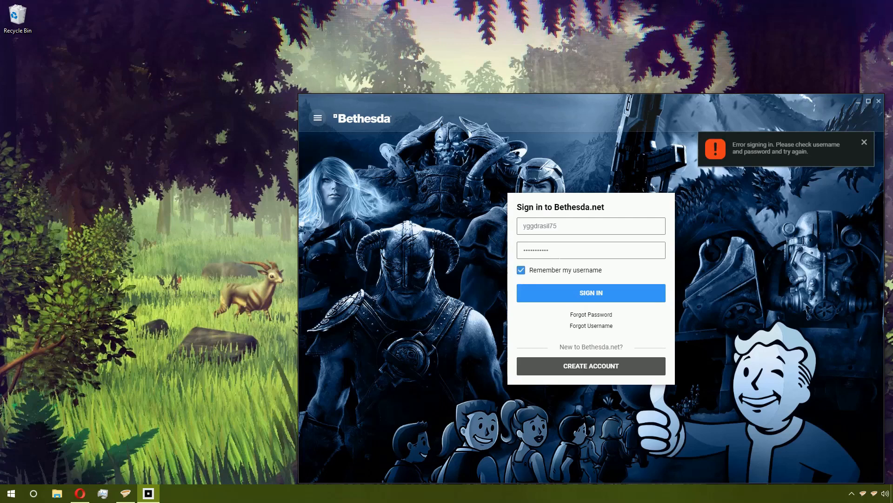
pyautogui.moveTo(562, 251); pyautogui.dragTo(491, 233)
pyautogui.press('BackSpace')
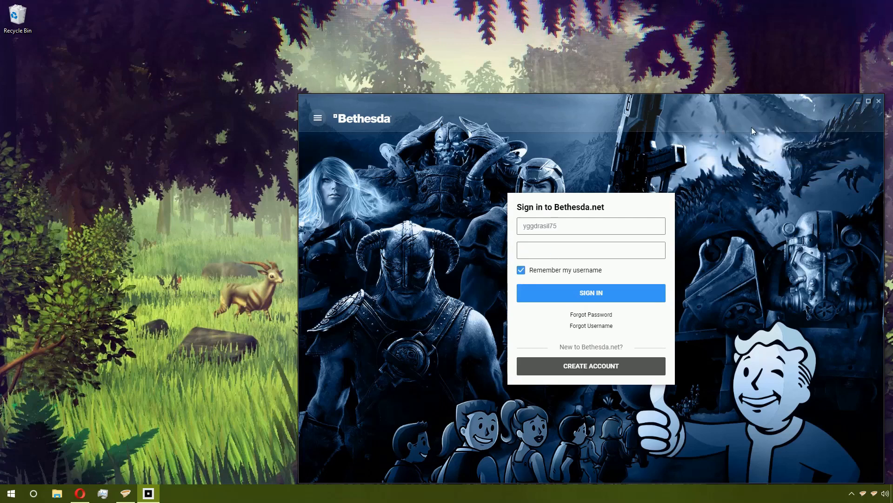
pyautogui.write('•••••••••••')
pyautogui.click(623, 299)
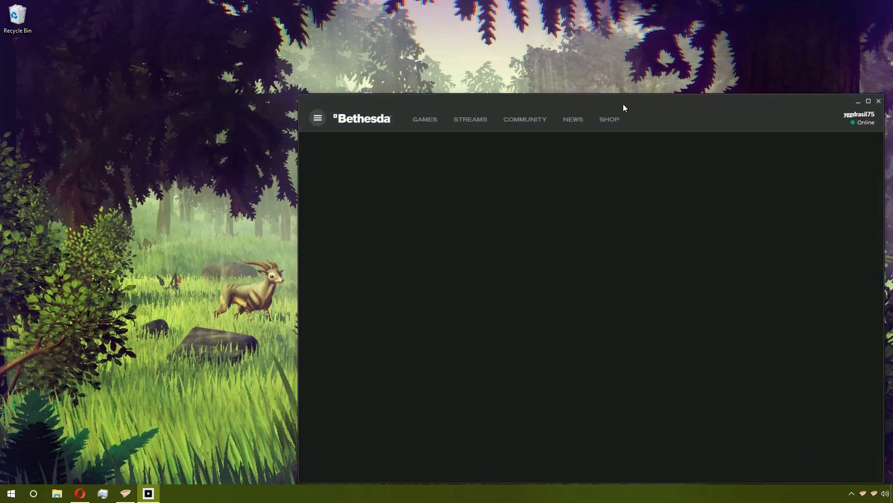
# - Maximize the launcher window and dismiss the What's New update notes
pyautogui.doubleClick(623, 107)
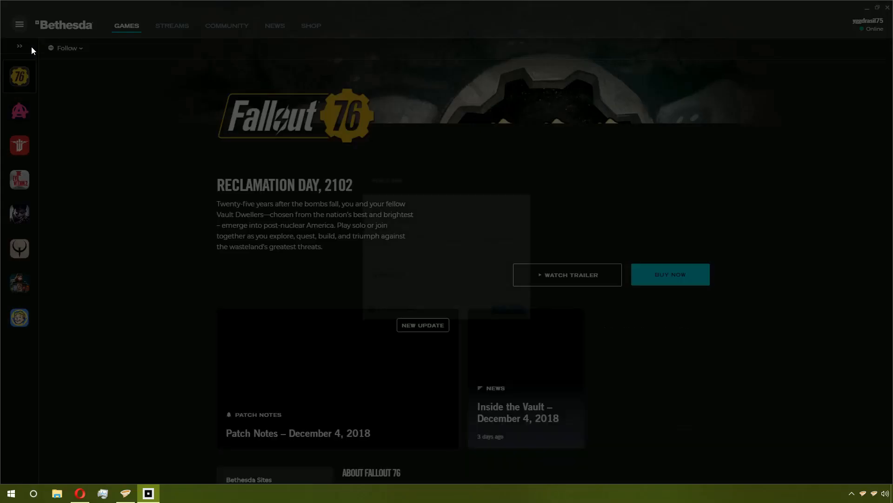
pyautogui.click(343, 345)
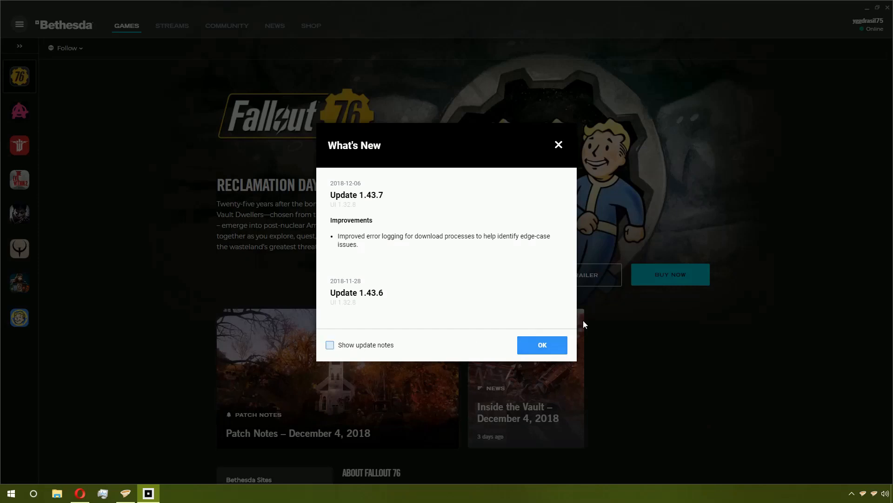
pyautogui.click(542, 347)
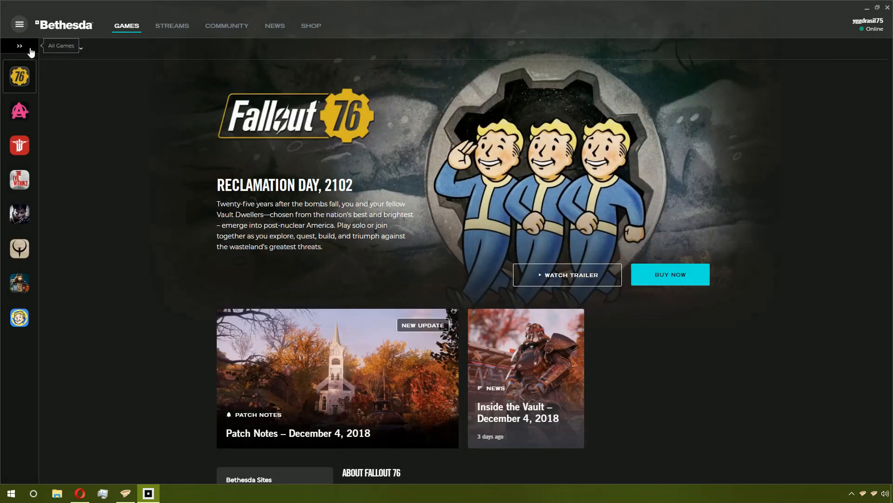
# - Open the all-games list, filter it to Tools and select Creation Kit: Skyrim
pyautogui.click(31, 49)
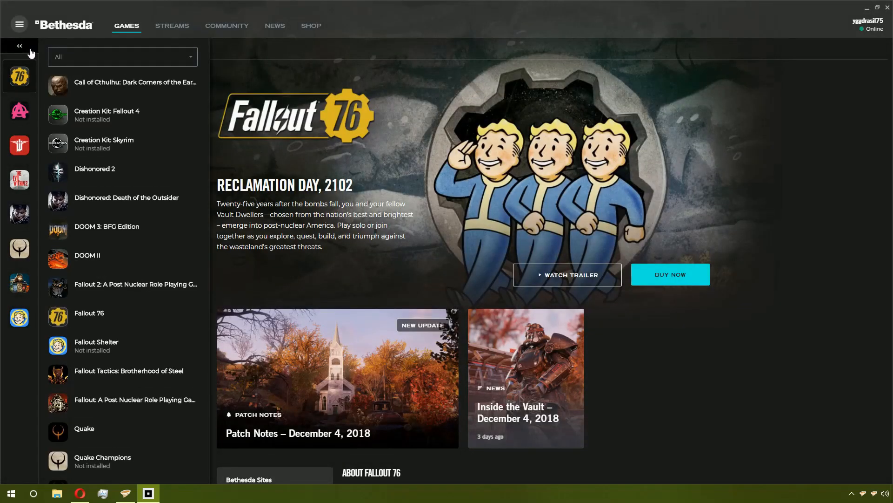
pyautogui.click(137, 64)
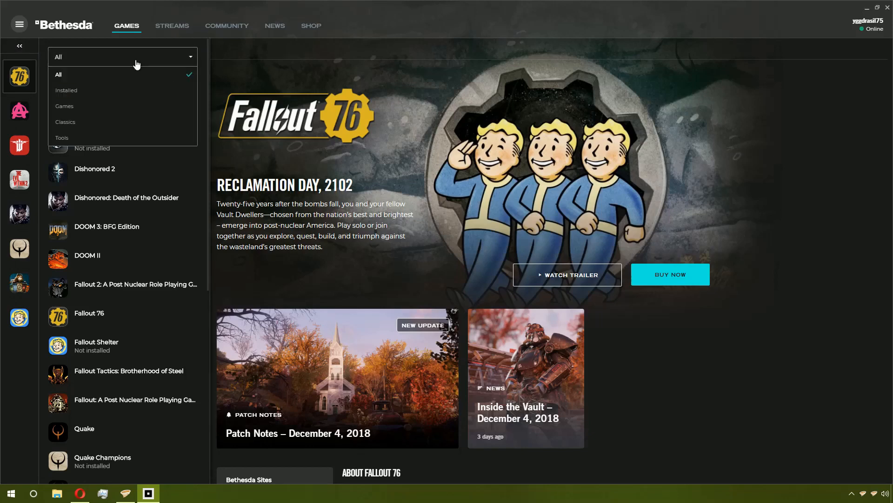
pyautogui.click(112, 138)
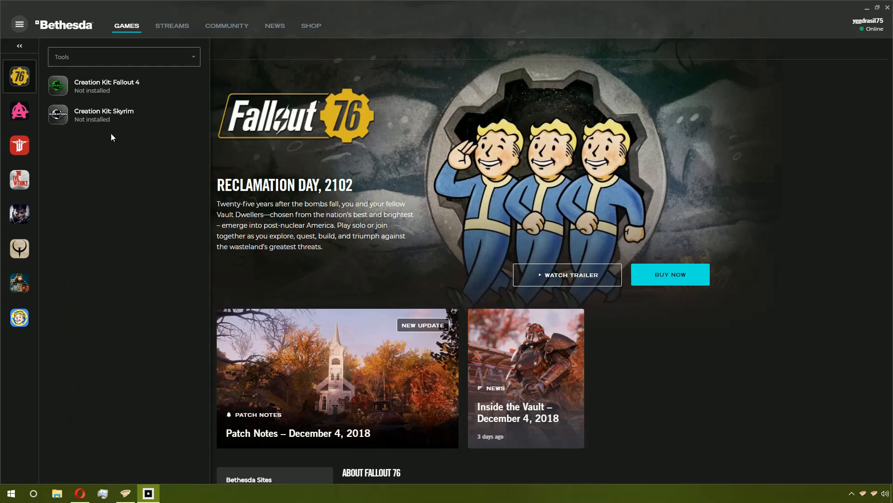
pyautogui.click(132, 121)
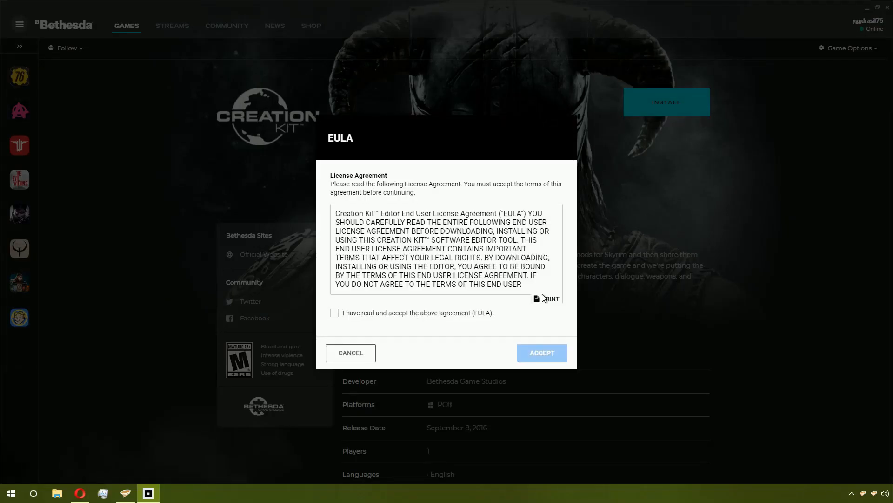
# - Accept the Creation Kit end user license agreement
pyautogui.click(334, 313)
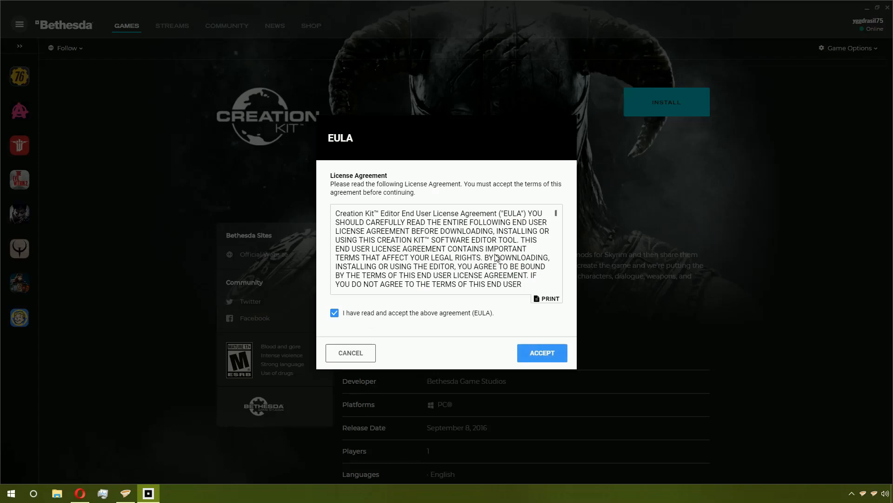
pyautogui.scroll(-5, 495, 257)
pyautogui.scroll(-10, 495, 257)
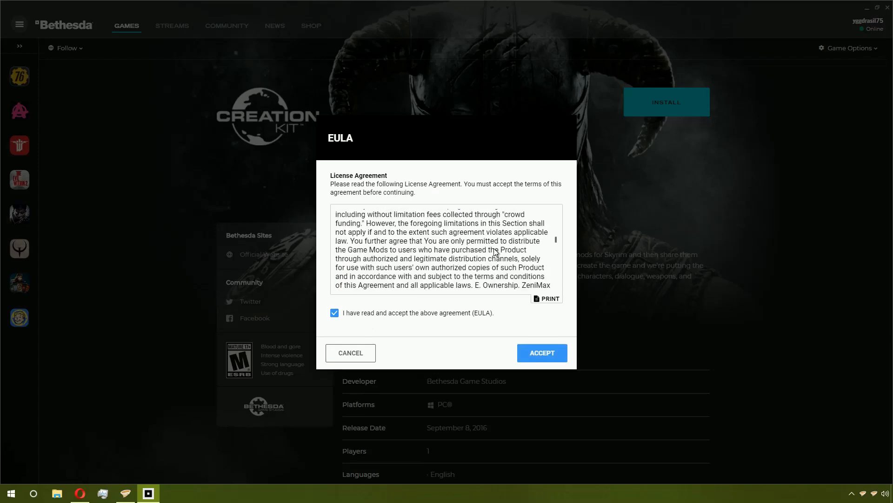
pyautogui.scroll(-10, 494, 255)
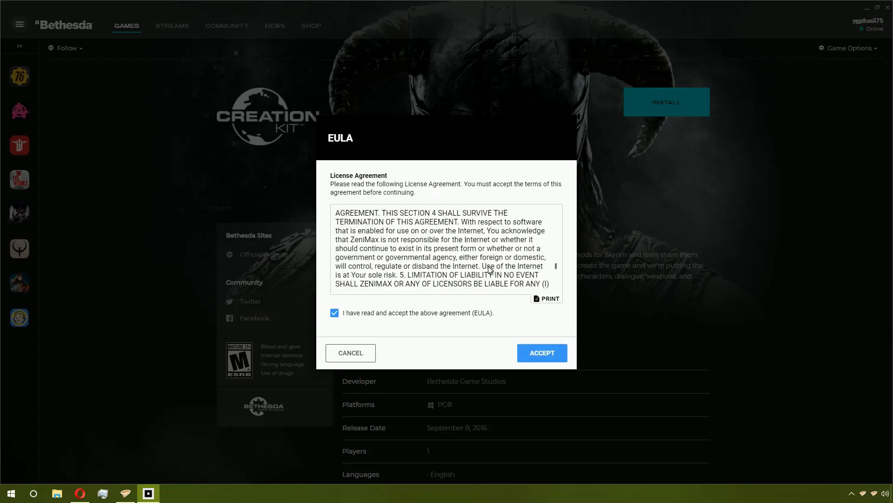
pyautogui.click(555, 349)
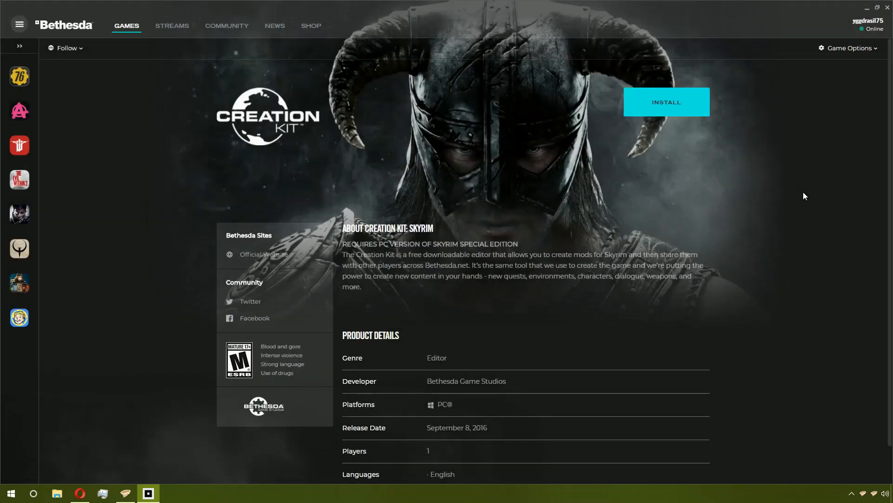
# - Install Creation Kit: Skyrim into the Skyrim Special Edition folder without desktop or start menu shortcuts
pyautogui.click(681, 100)
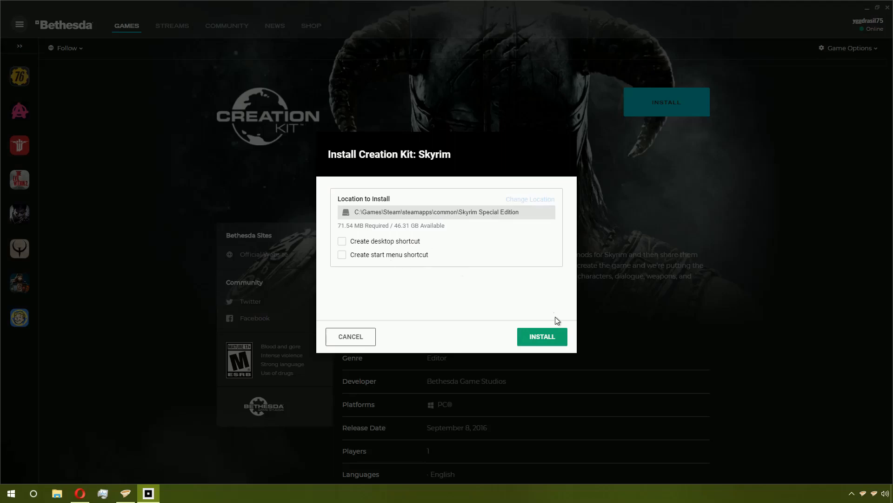
pyautogui.click(542, 335)
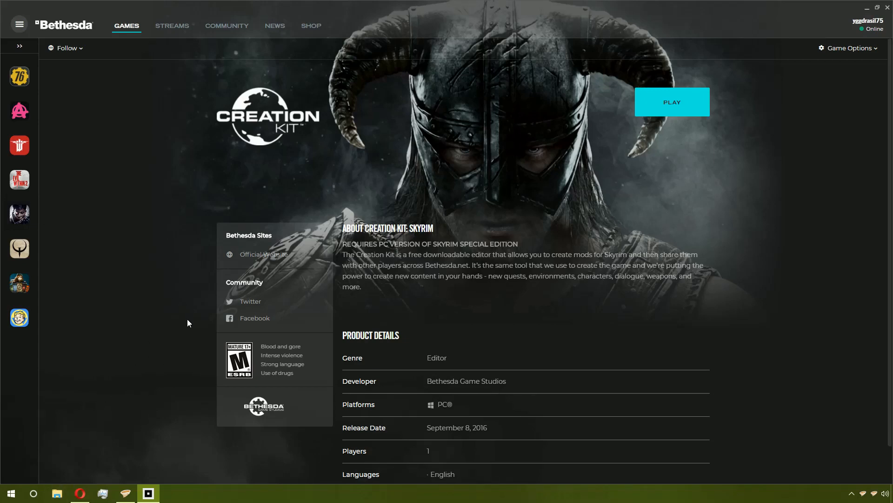
# - In File Explorer, extract Scripts.zip in the Skyrim Special Edition Data folder to a Scripts folder with 7-Zip
pyautogui.press('super+e')
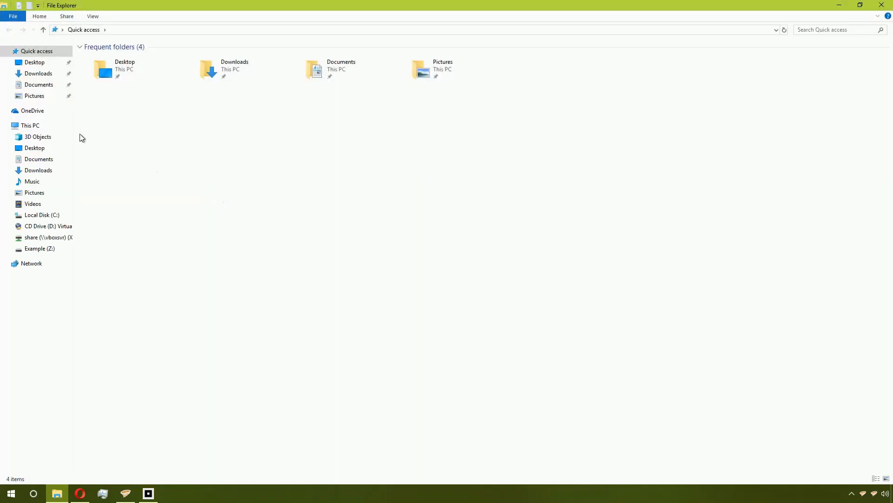
pyautogui.click(43, 215)
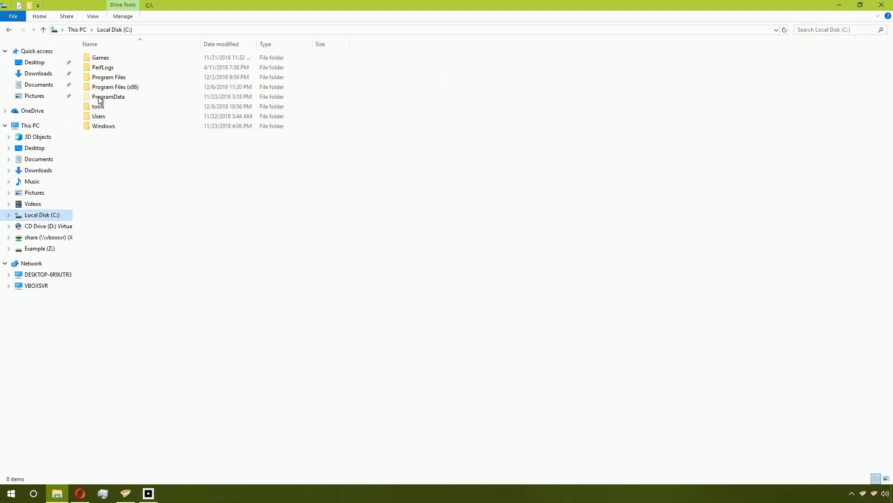
pyautogui.doubleClick(112, 56)
pyautogui.doubleClick(112, 57)
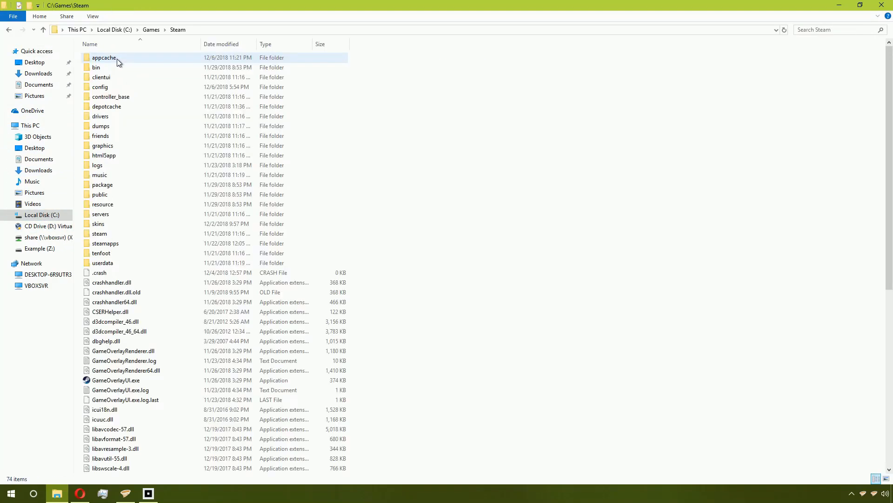
pyautogui.click(140, 243)
pyautogui.doubleClick(139, 243)
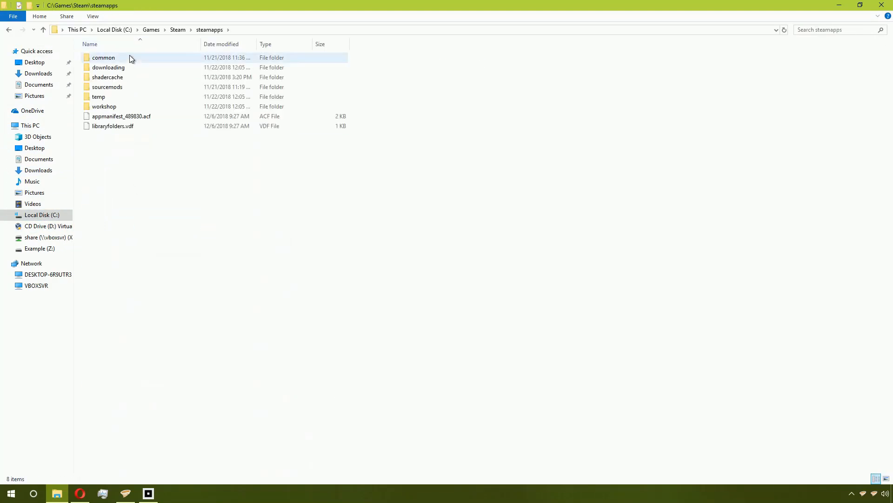
pyautogui.doubleClick(129, 55)
pyautogui.doubleClick(141, 59)
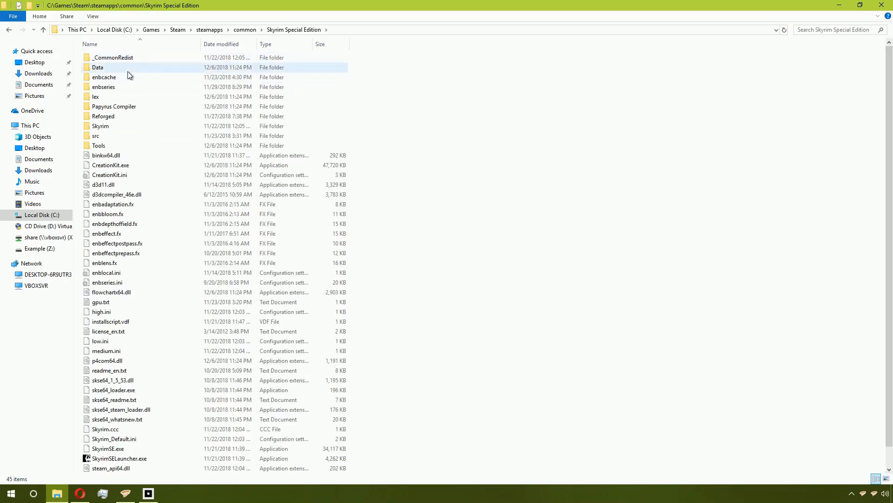
pyautogui.doubleClick(103, 65)
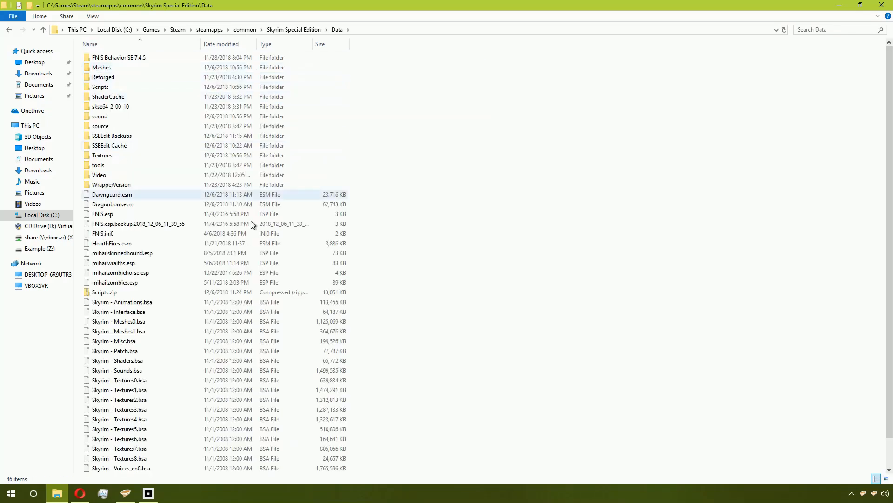
pyautogui.click(108, 294)
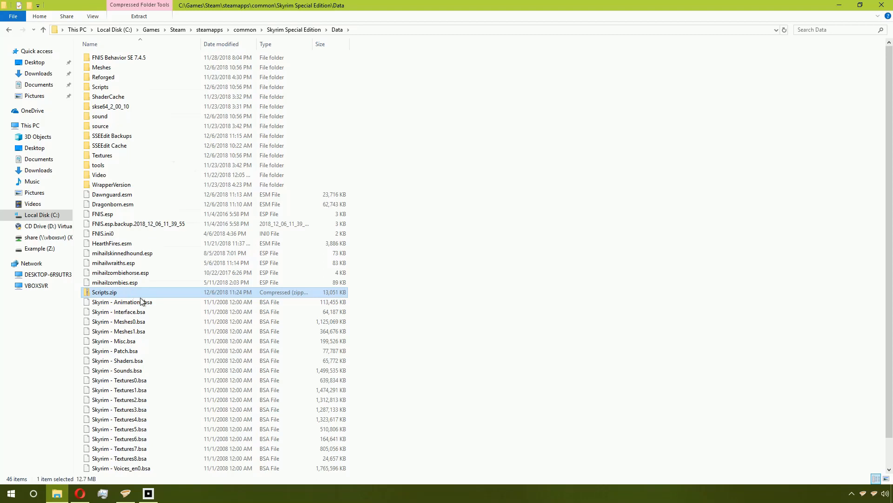
pyautogui.rightClick(109, 294)
pyautogui.moveTo(214, 134)
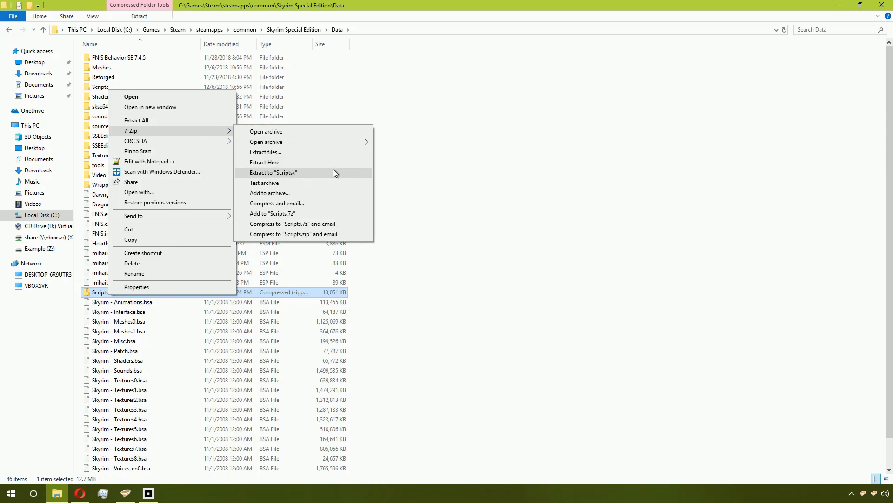
pyautogui.click(333, 169)
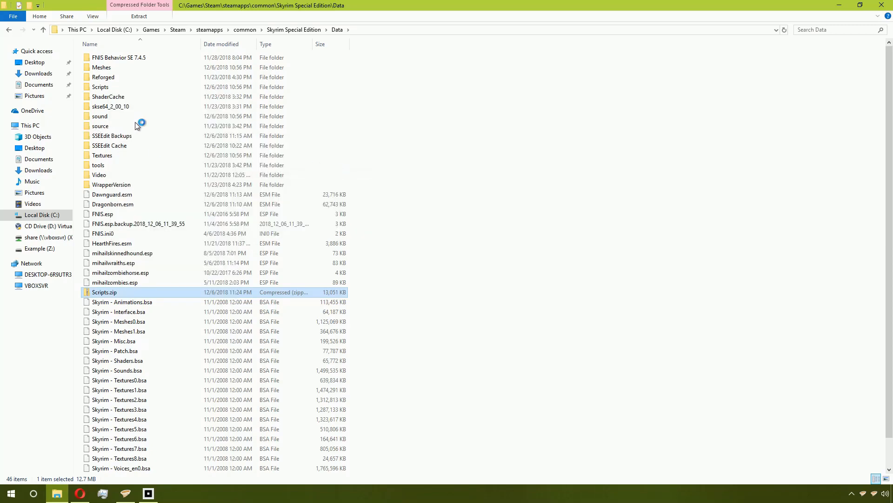
pyautogui.click(99, 88)
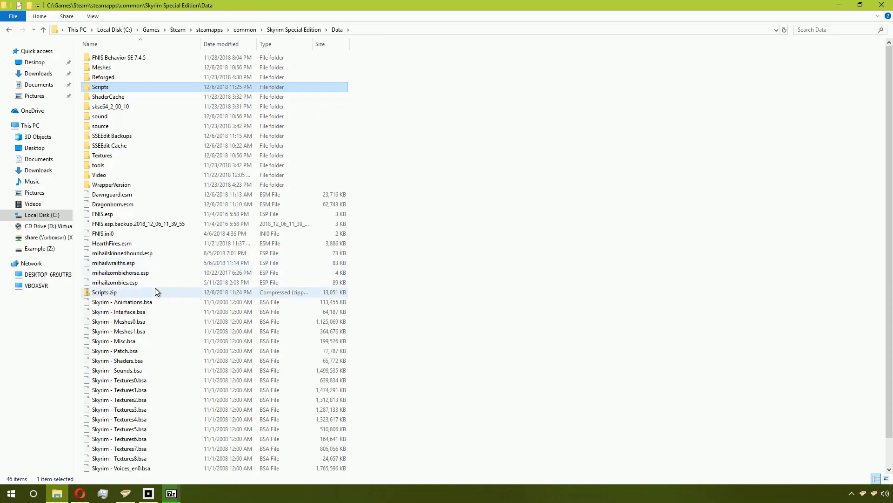
pyautogui.scroll(-1, 155, 291)
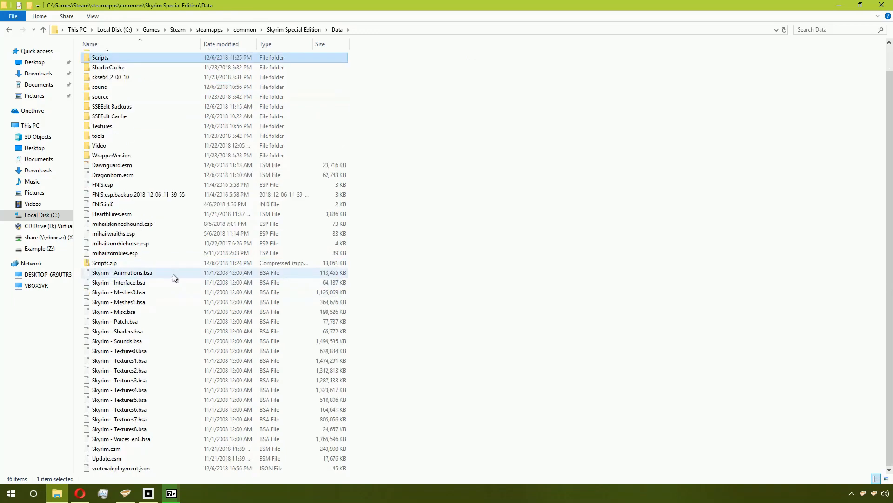
pyautogui.click(845, 4)
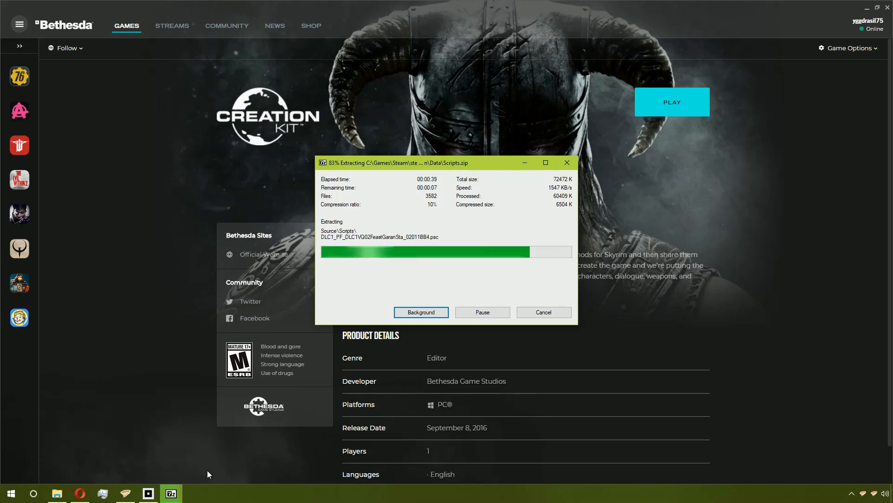
# - Switch to Vortex, clear the Unsolved dependencies filter on the Mods page and browse the full mod list
pyautogui.click(126, 494)
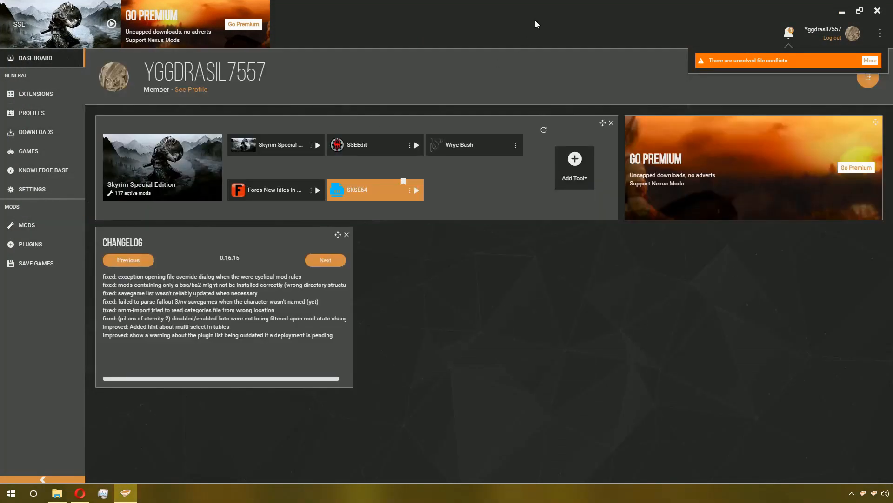
pyautogui.click(70, 232)
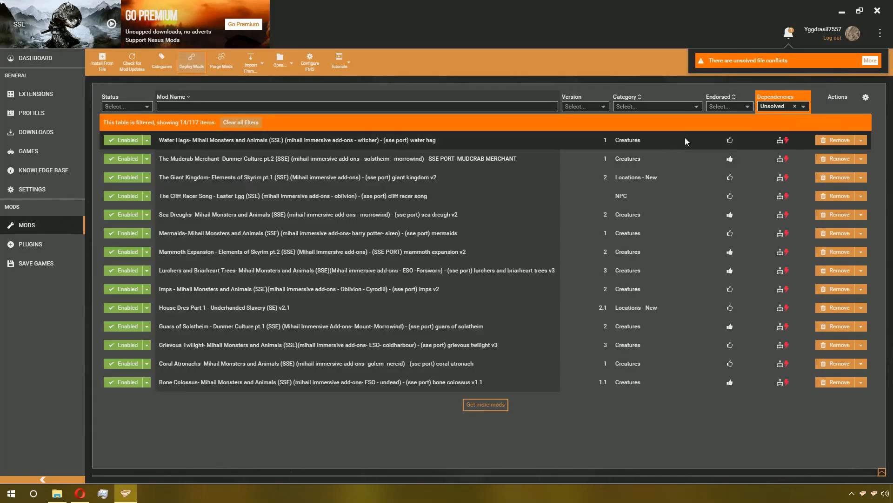
pyautogui.click(794, 107)
pyautogui.scroll(-5, 286, 166)
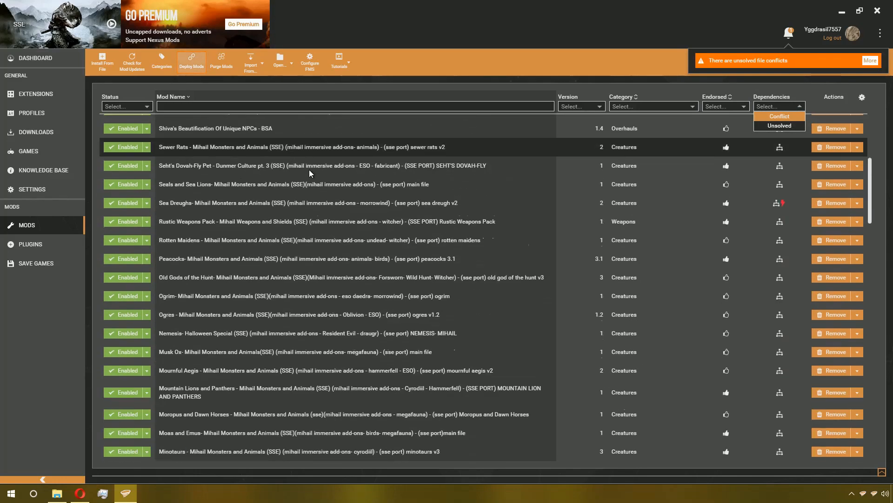
pyautogui.scroll(-5, 309, 169)
pyautogui.scroll(-5, 311, 179)
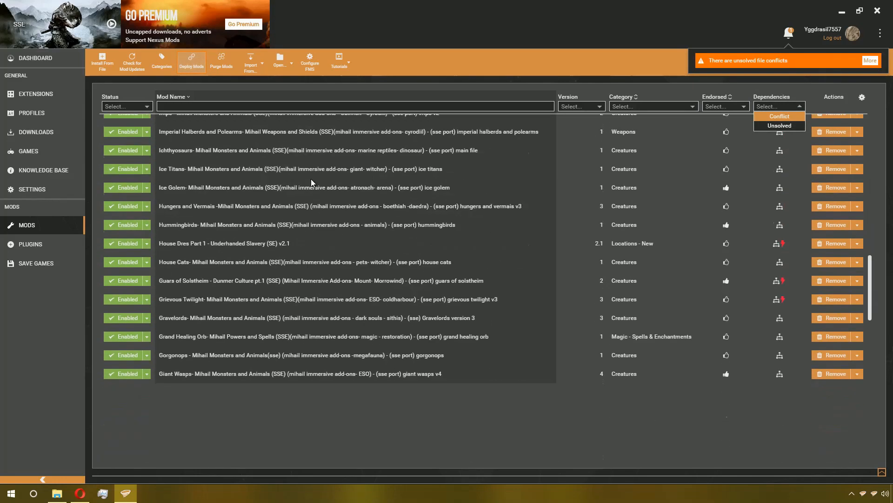
pyautogui.scroll(-10, 311, 178)
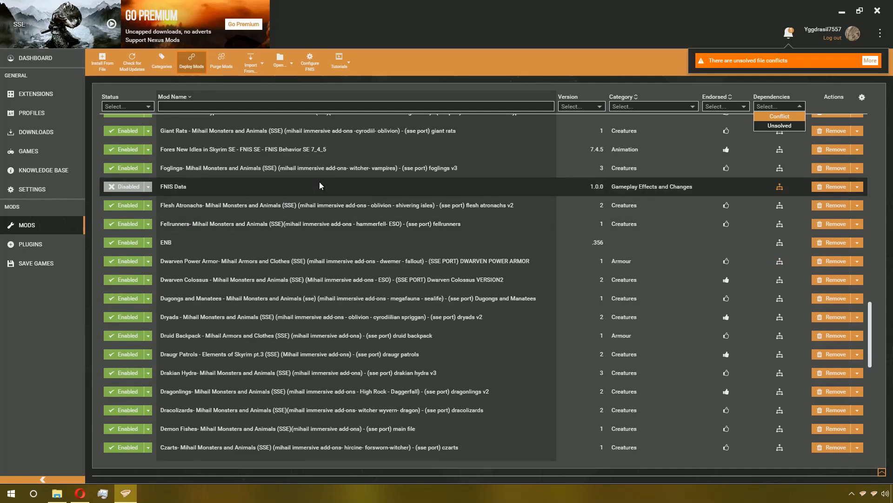
pyautogui.scroll(-10, 304, 209)
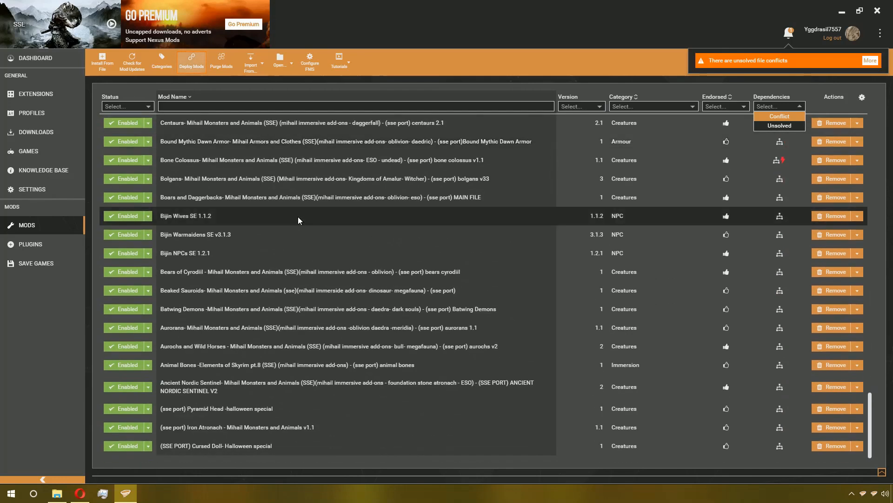
pyautogui.scroll(-2, 293, 224)
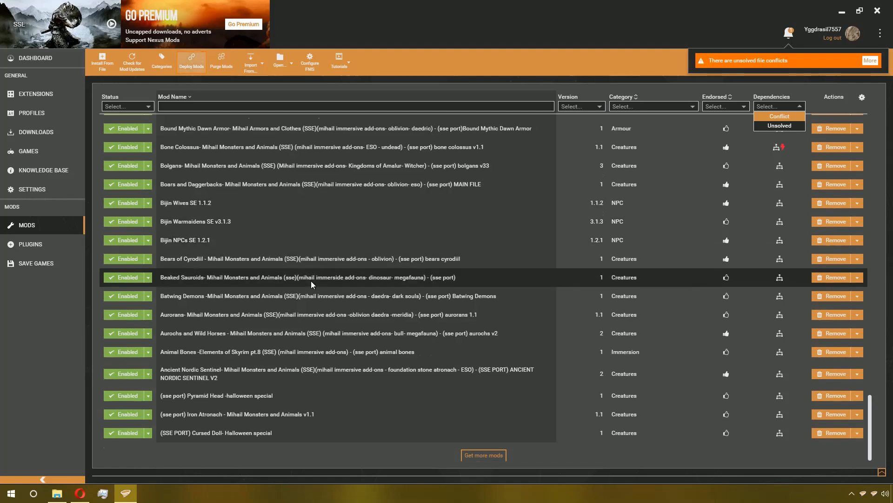
pyautogui.scroll(10, 310, 279)
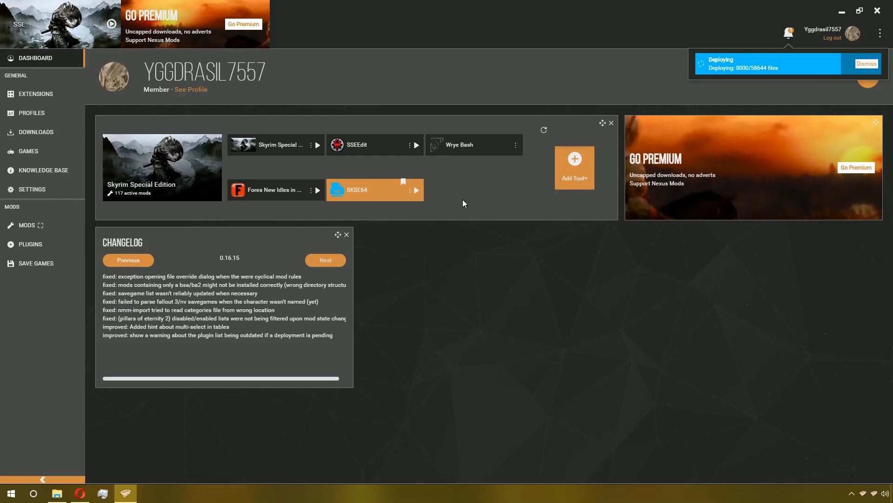
# - Start adding a new tool on the Vortex dashboard and browse for its target file
pyautogui.click(587, 176)
pyautogui.click(528, 242)
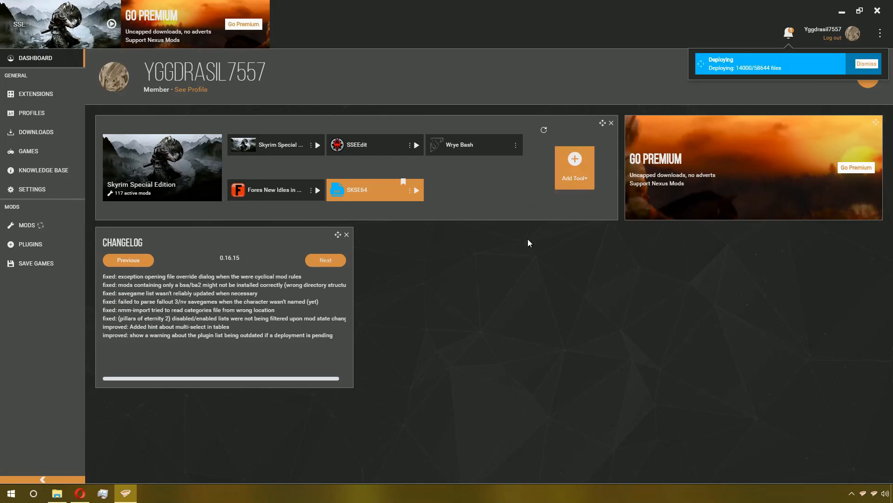
pyautogui.click(564, 183)
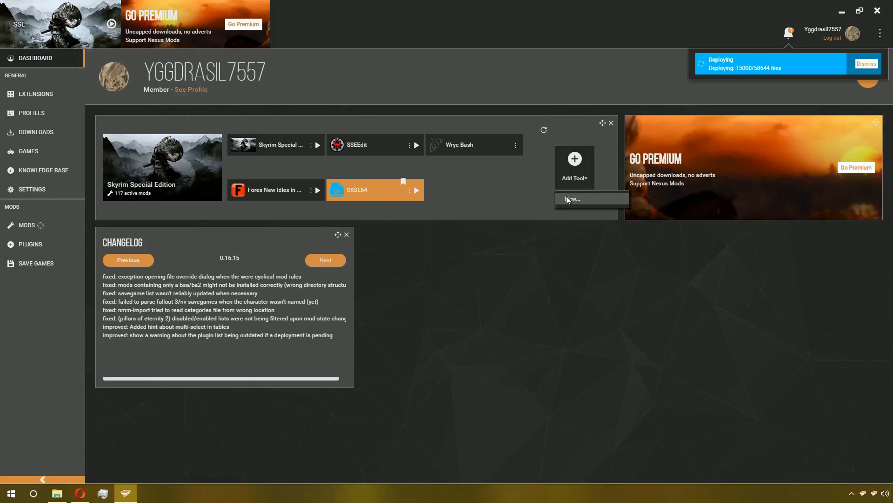
pyautogui.click(567, 198)
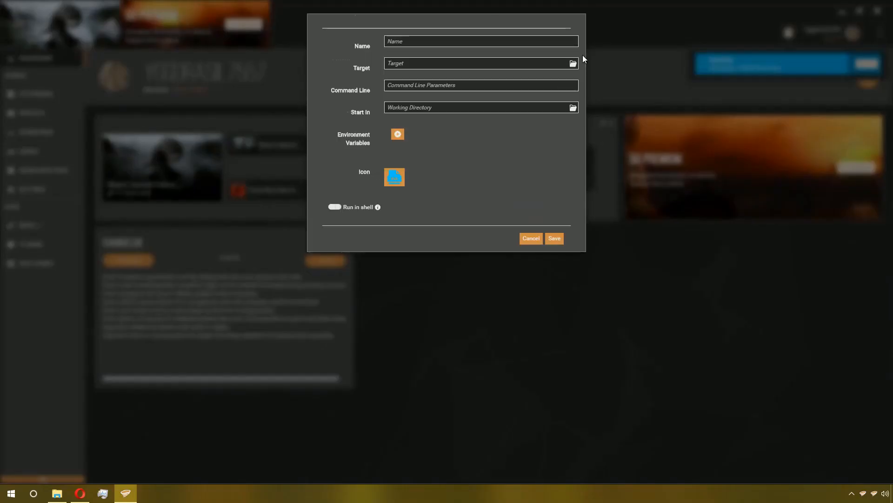
pyautogui.click(573, 64)
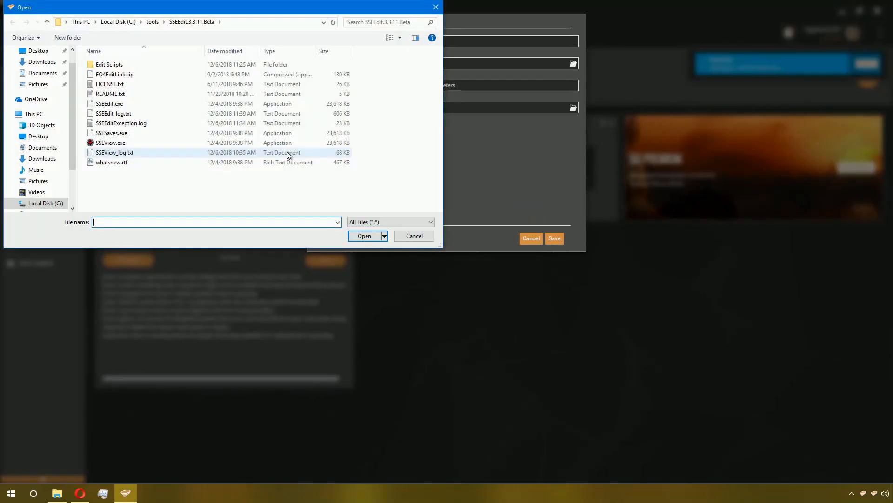
# - Extract zEdit_Alpha_v0.5.3_-_Portable_x64.7z in the tools folder to its own folder with 7-Zip and open that folder
pyautogui.click(152, 25)
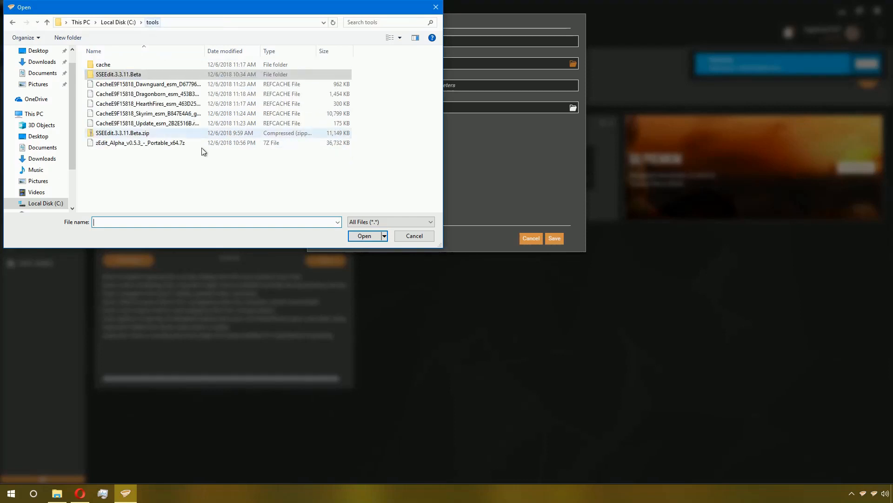
pyautogui.rightClick(155, 136)
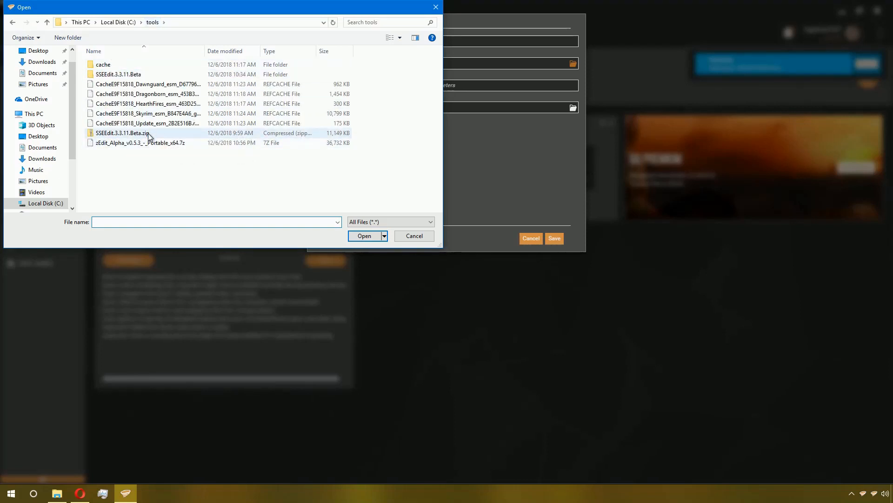
pyautogui.rightClick(147, 143)
pyautogui.moveTo(233, 172)
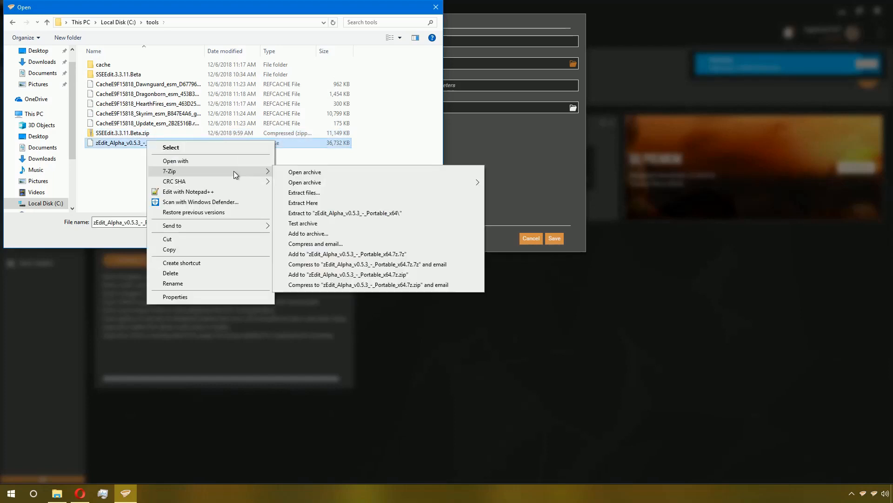
pyautogui.click(366, 213)
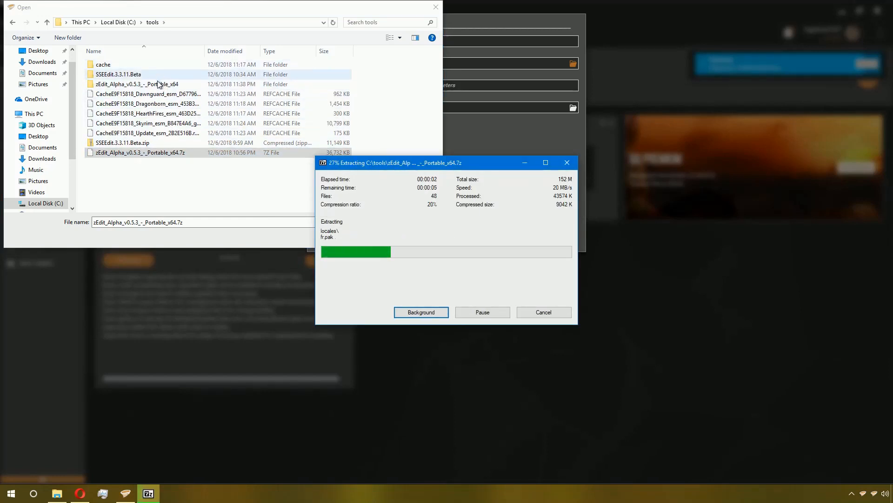
pyautogui.doubleClick(165, 87)
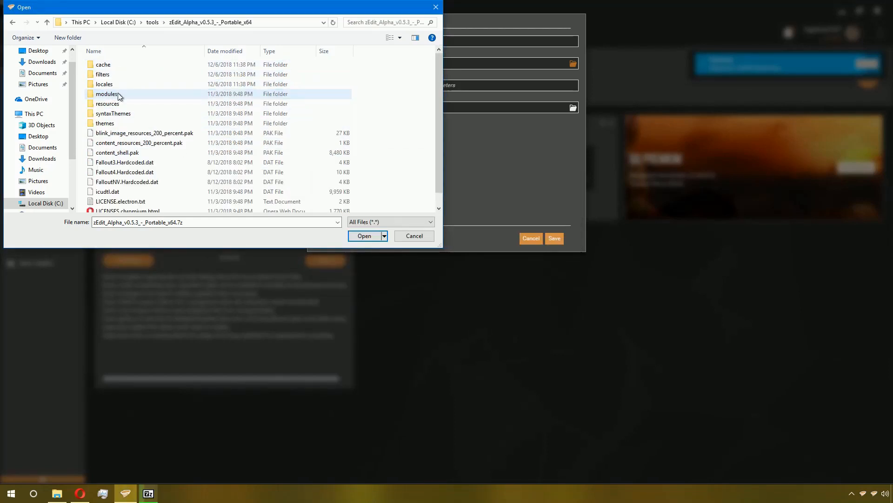
# - Set zEdit.exe in the extracted zEdit folder as the new tool's target and save the zEdit tool
pyautogui.scroll(-1, 176, 175)
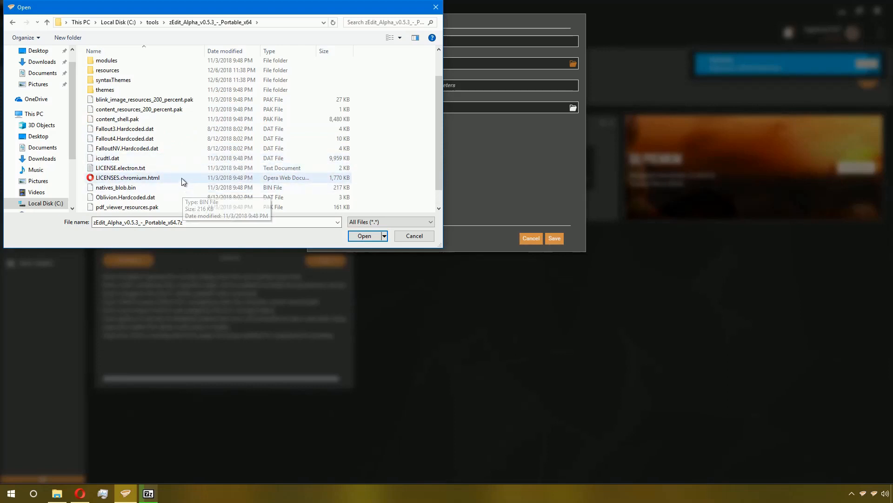
pyautogui.scroll(-1, 174, 186)
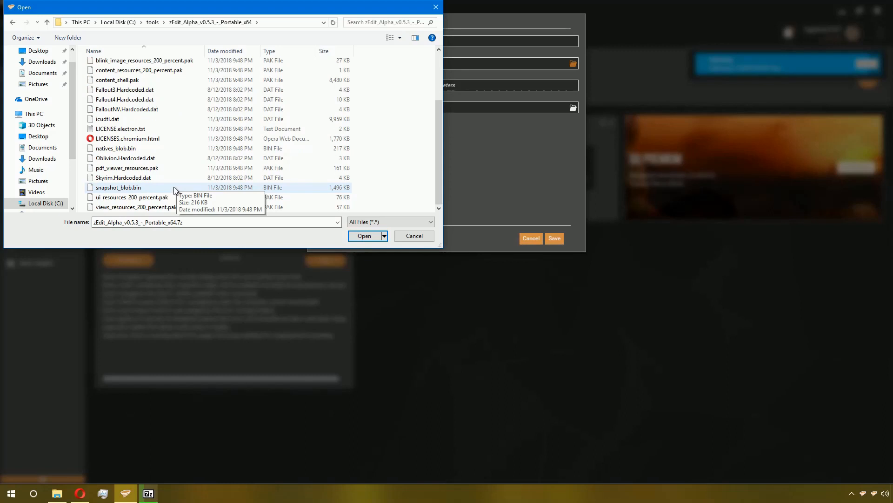
pyautogui.scroll(-1, 181, 199)
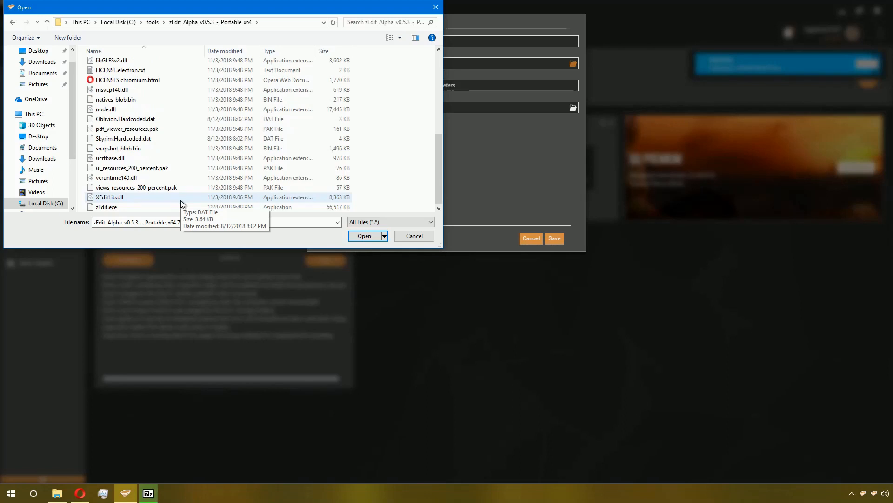
pyautogui.click(168, 209)
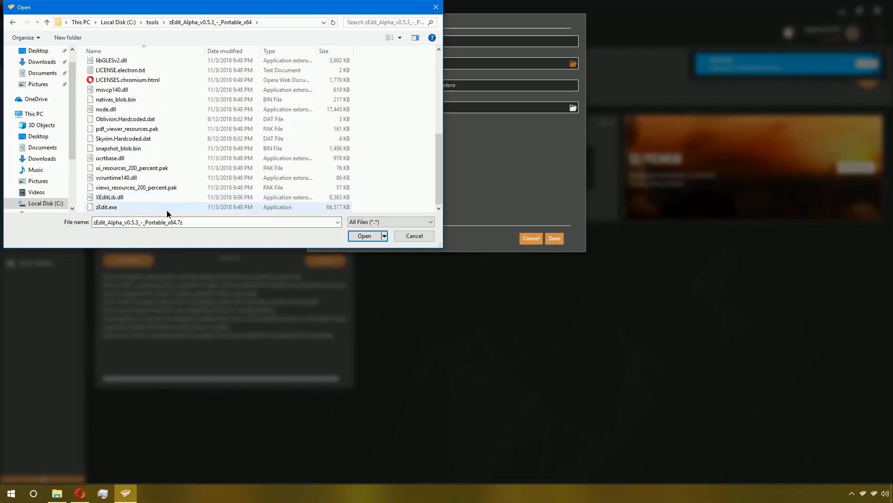
pyautogui.click(360, 236)
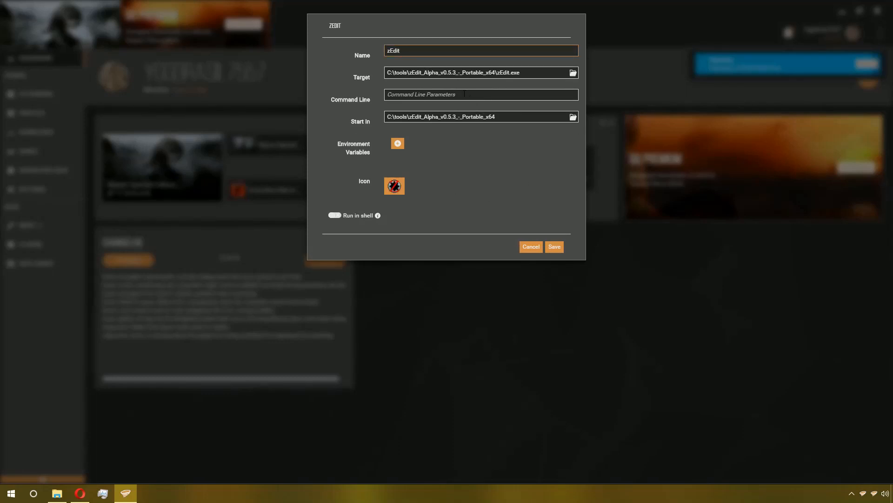
pyautogui.press('Tab')
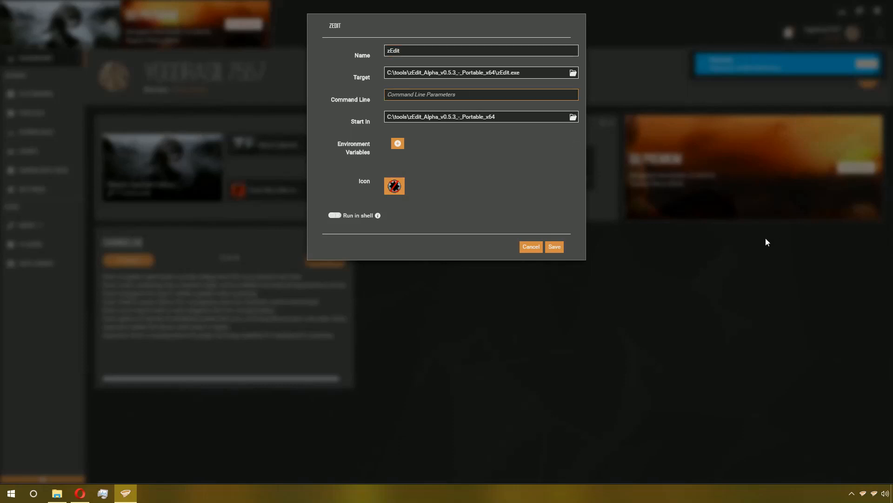
pyautogui.click(554, 246)
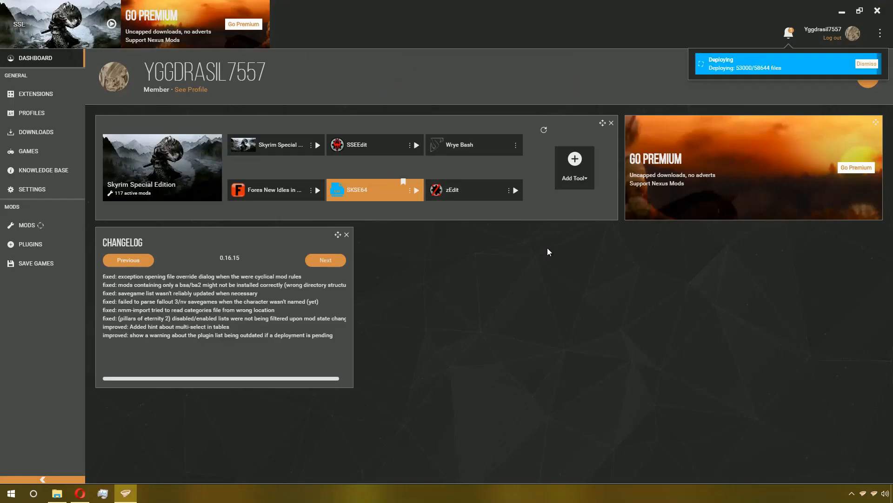
# - Add a new tool targeting Archive.exe in the Skyrim Special Edition Tools\Archive folder and save it
pyautogui.click(568, 170)
pyautogui.click(588, 199)
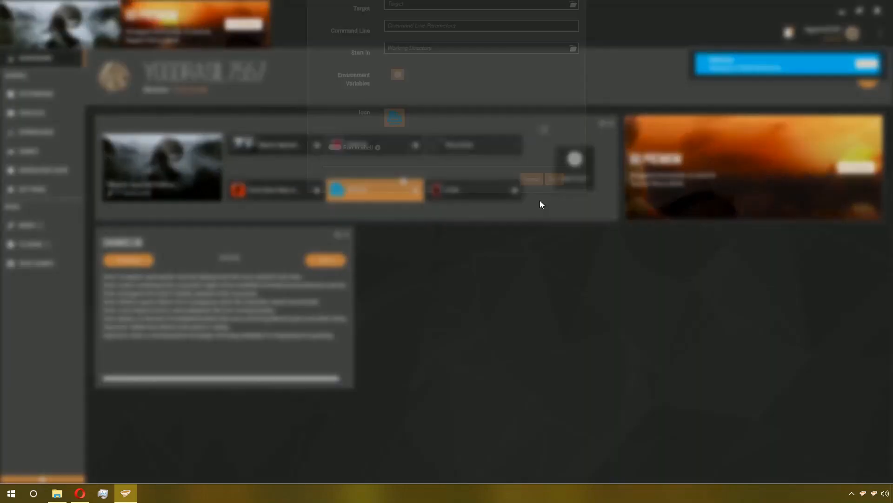
pyautogui.click(572, 65)
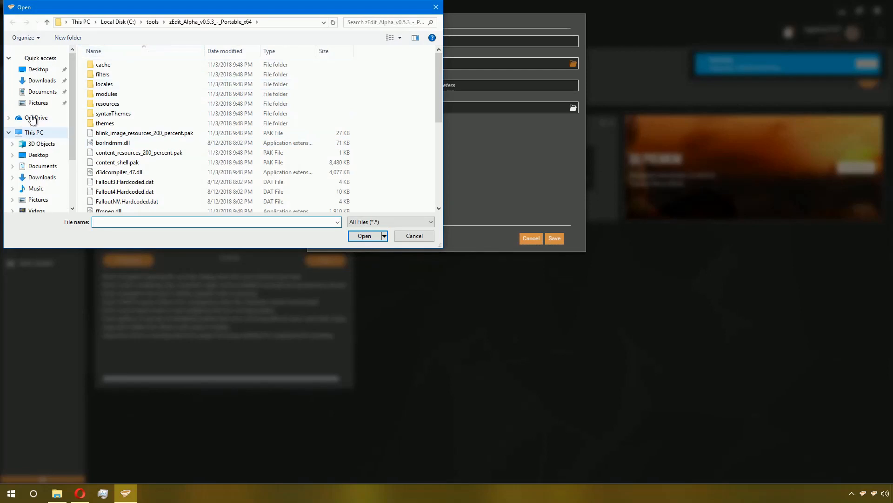
pyautogui.click(46, 203)
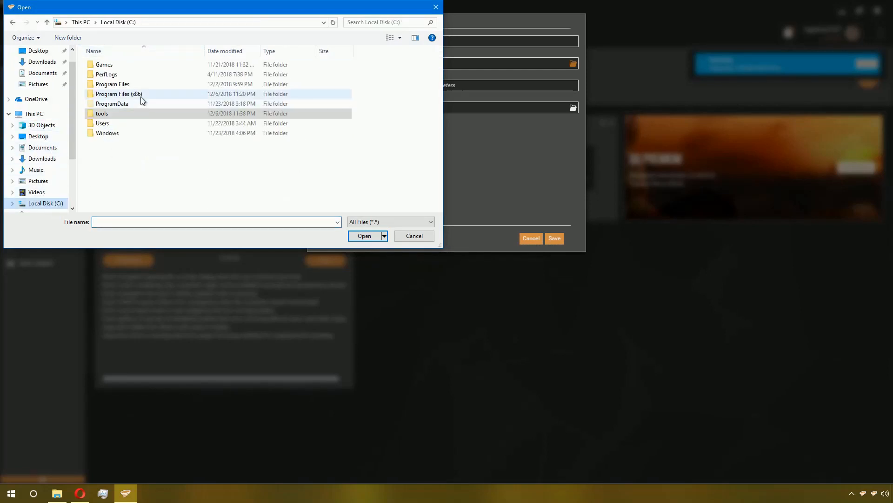
pyautogui.doubleClick(112, 65)
pyautogui.doubleClick(112, 65)
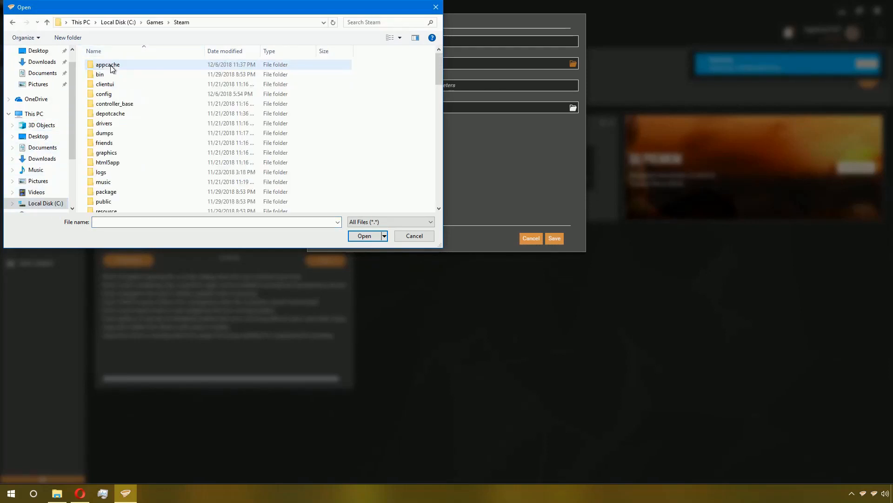
pyautogui.scroll(-7, 133, 168)
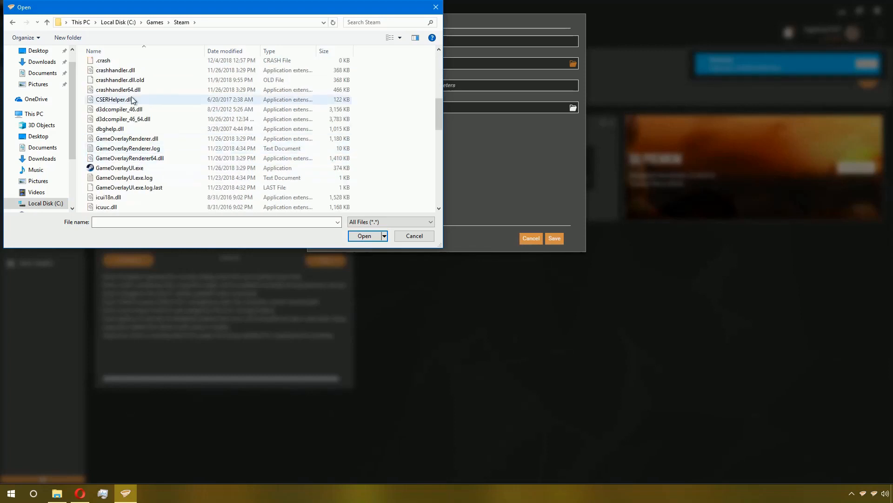
pyautogui.scroll(5, 128, 163)
pyautogui.doubleClick(130, 170)
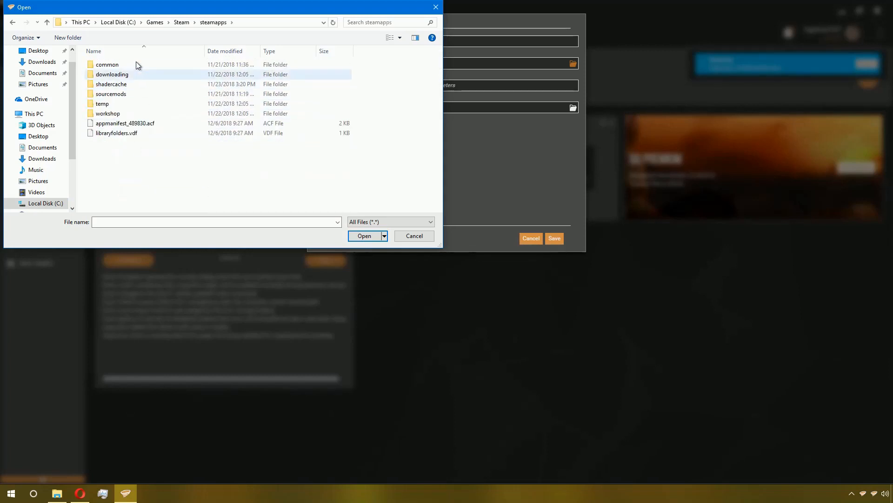
pyautogui.doubleClick(142, 66)
pyautogui.doubleClick(153, 65)
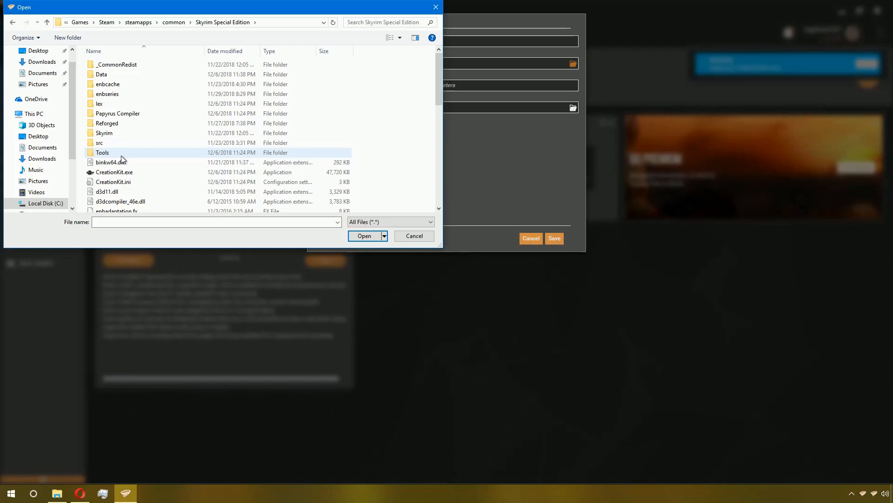
pyautogui.doubleClick(160, 149)
pyautogui.doubleClick(129, 65)
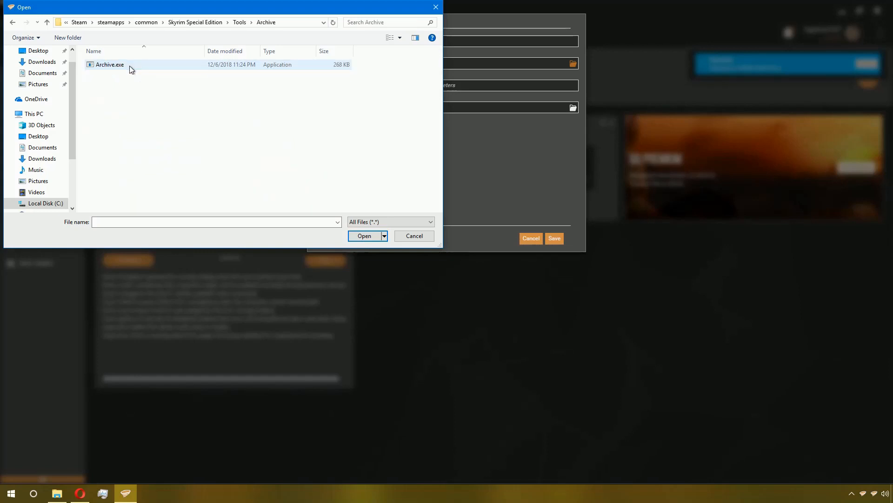
pyautogui.doubleClick(129, 65)
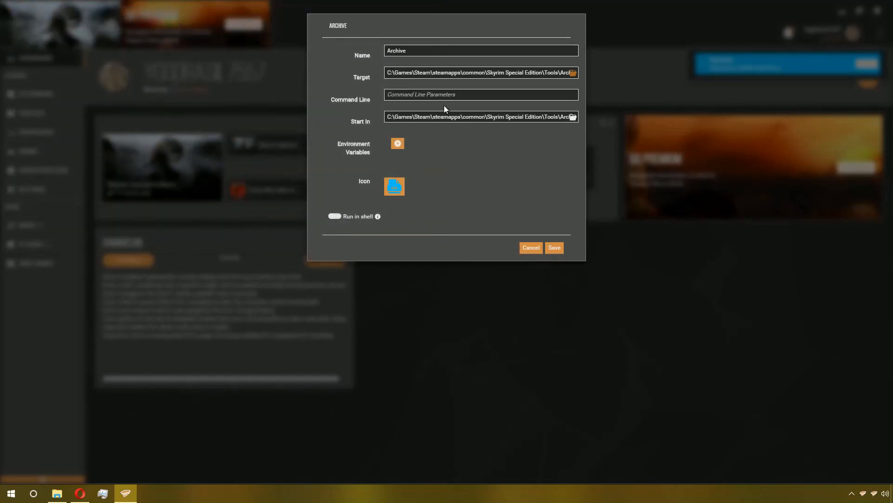
pyautogui.click(552, 248)
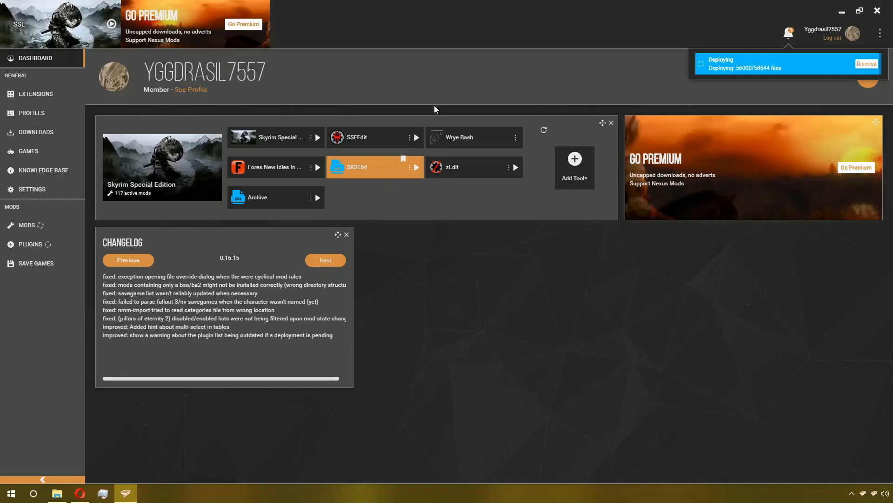
# - Add another new tool targeting CreationKit.exe in the Skyrim Special Edition folder and save it
pyautogui.click(582, 180)
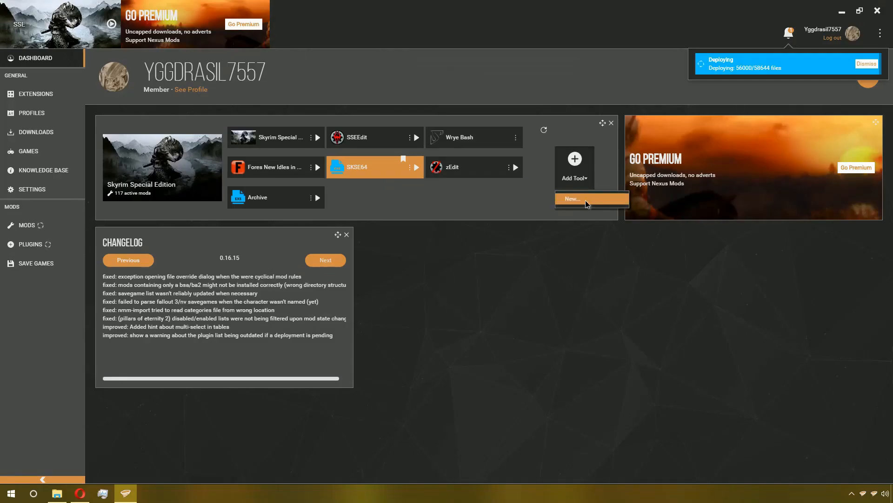
pyautogui.click(585, 200)
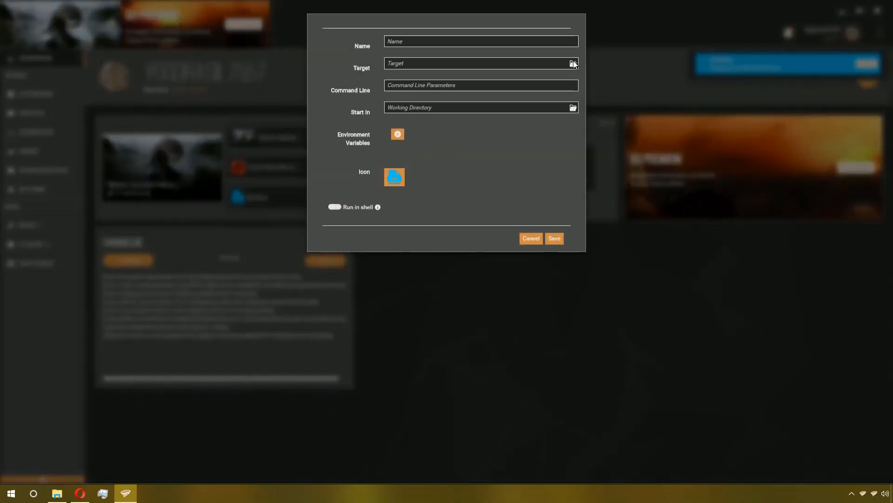
pyautogui.click(573, 64)
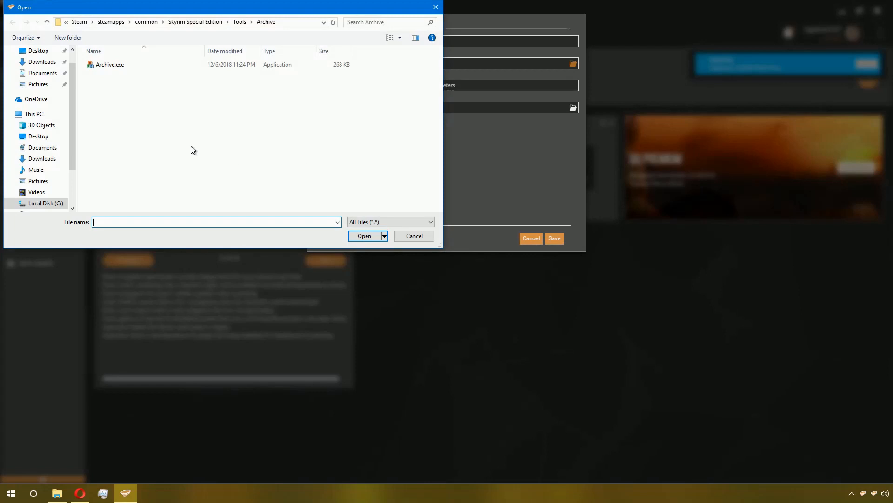
pyautogui.click(239, 22)
pyautogui.click(222, 22)
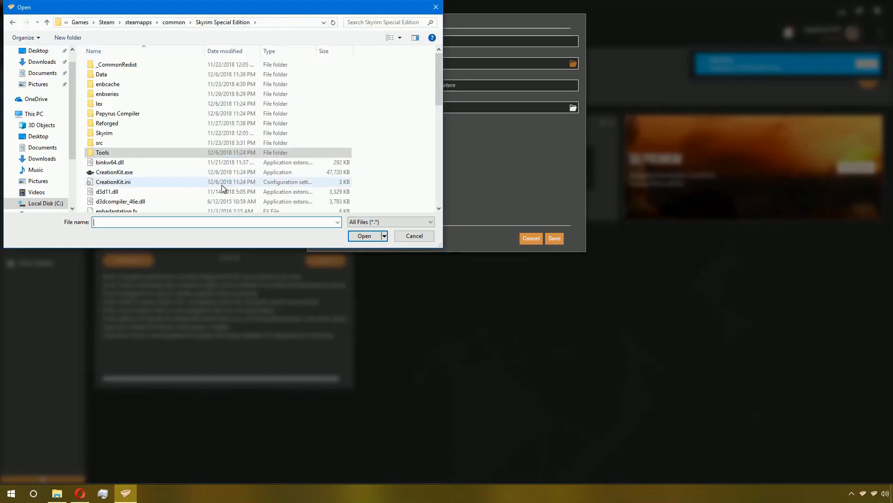
pyautogui.scroll(-4, 183, 156)
pyautogui.scroll(5, 182, 153)
pyautogui.click(139, 113)
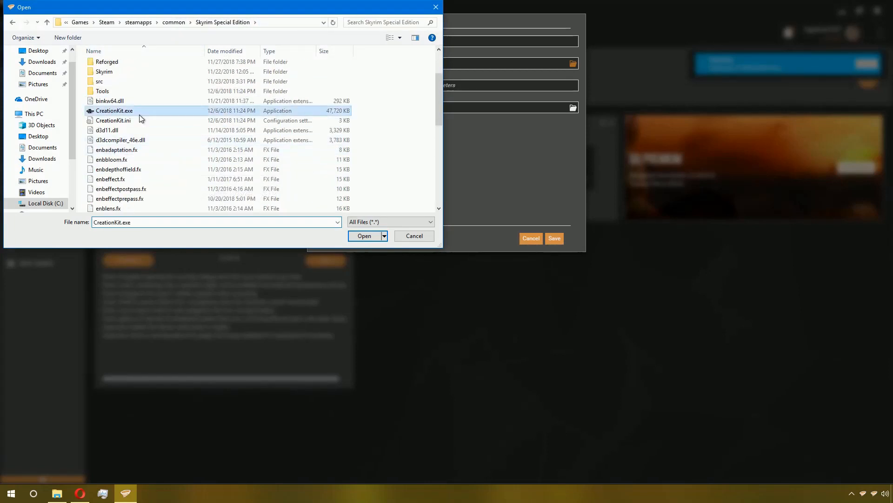
pyautogui.click(356, 239)
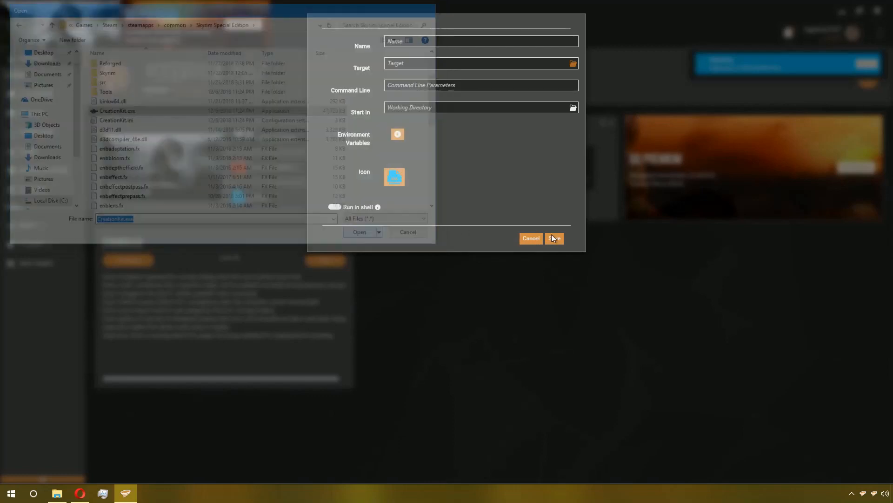
pyautogui.click(556, 238)
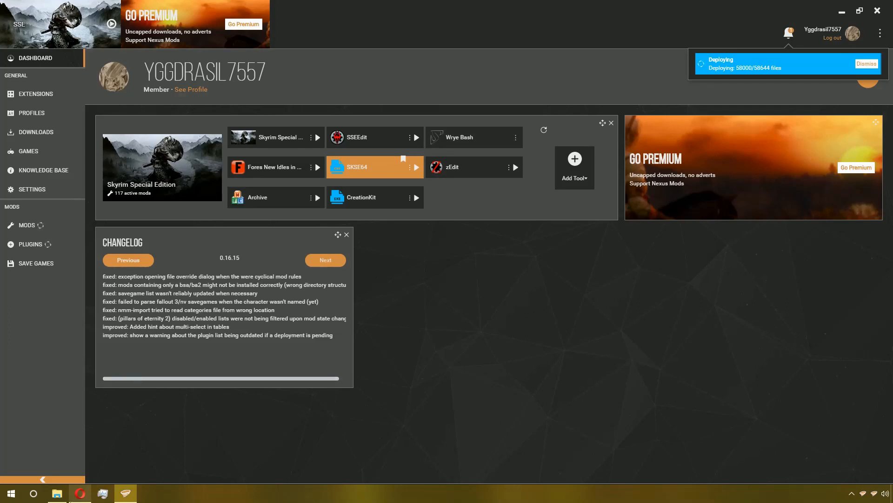
# - Switch to Opera, open a new tab and search for creation kit fixes
pyautogui.moveTo(75, 495)
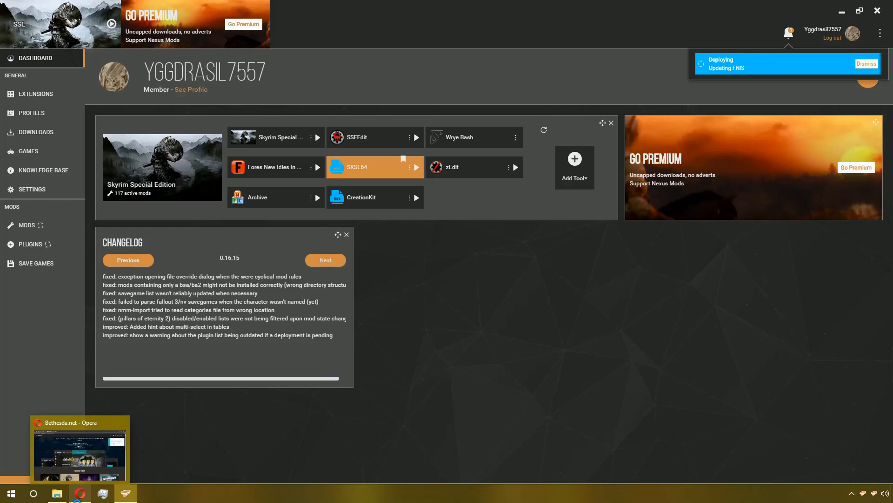
pyautogui.click(76, 497)
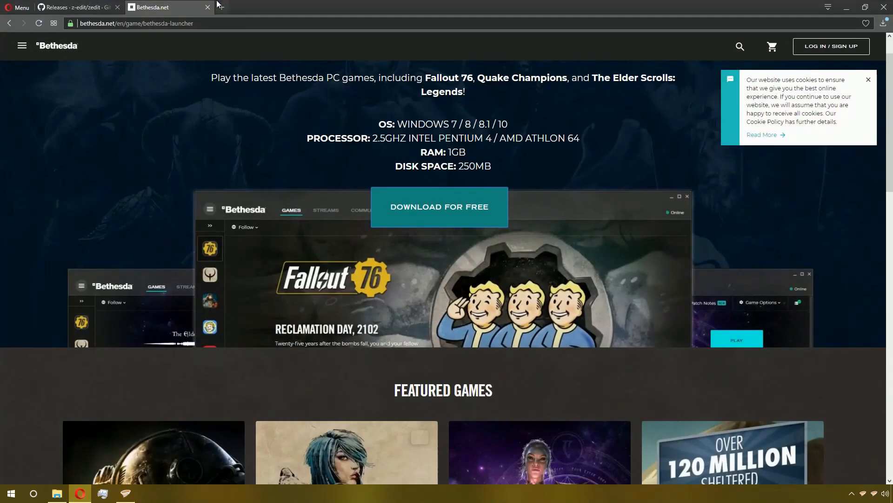
pyautogui.click(219, 6)
pyautogui.write('cre')
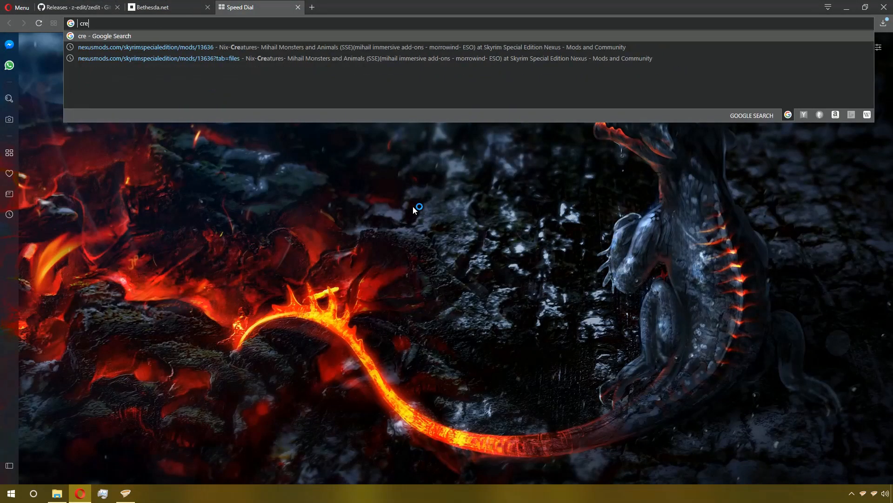
pyautogui.write('ation kit fixe')
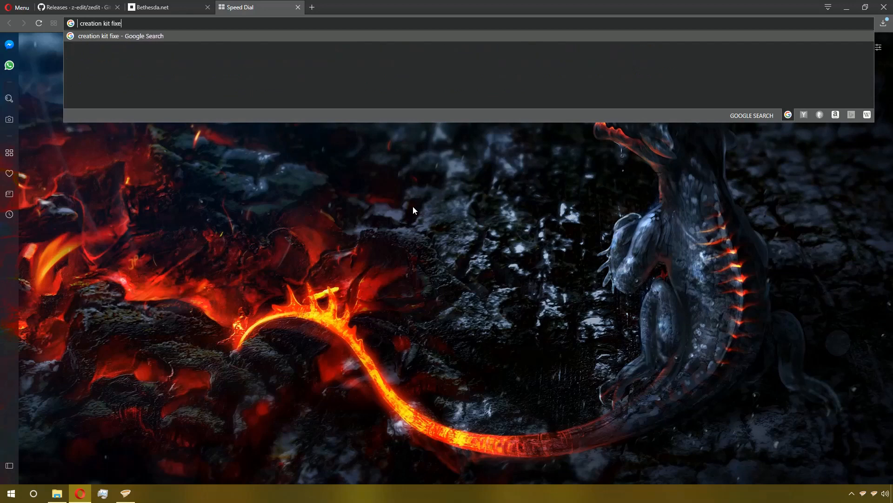
pyautogui.write('s')
pyautogui.press('Return')
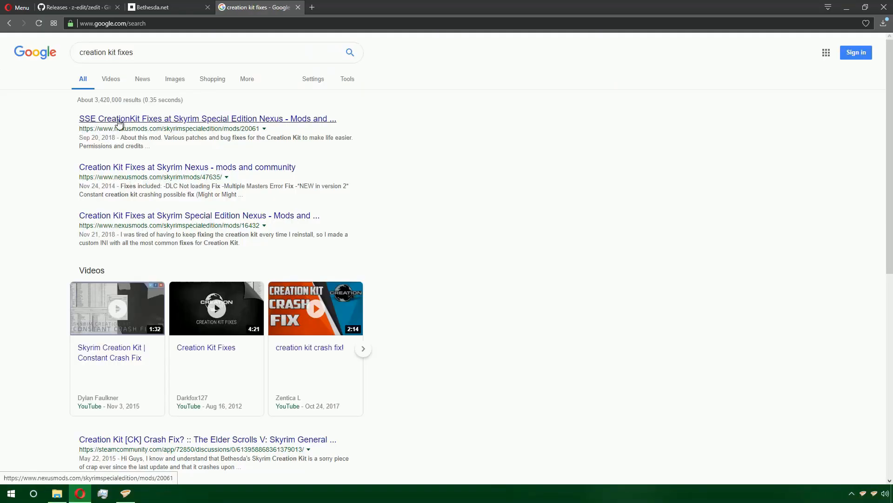
# - Open the SSE CreationKit Fixes page on Nexus Mods and read its installation instructions and requirements
pyautogui.click(255, 122)
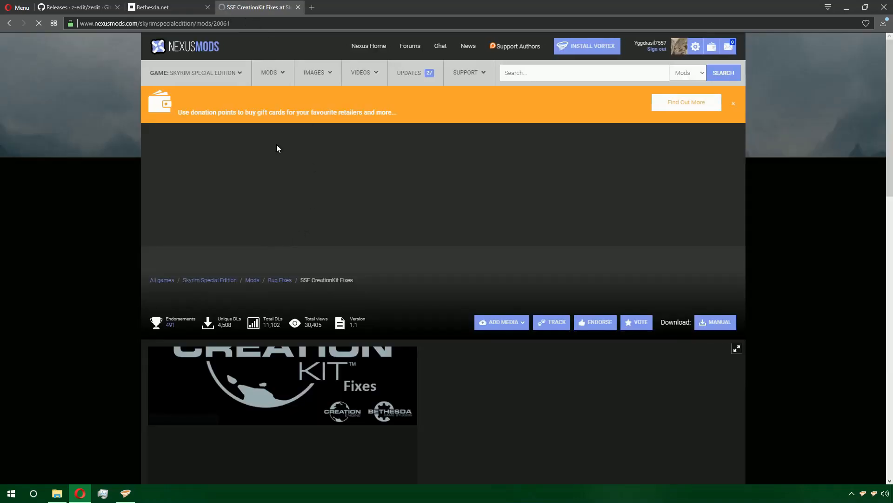
pyautogui.scroll(-5, 267, 213)
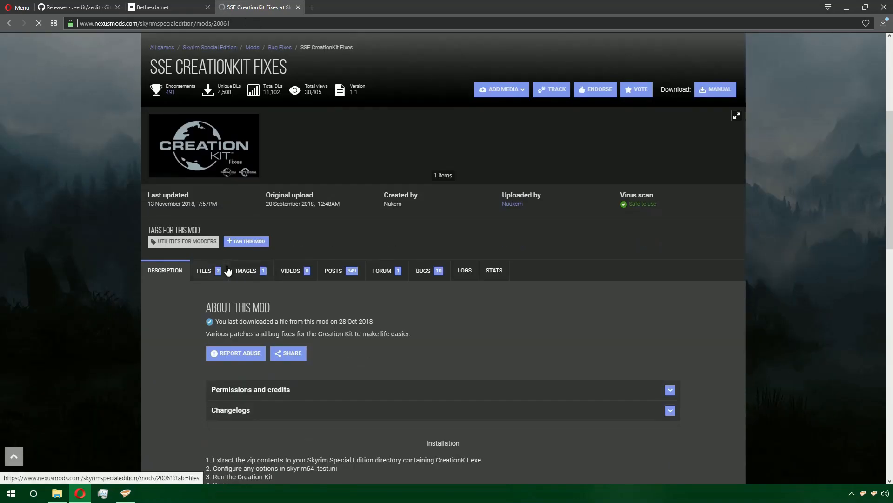
pyautogui.scroll(-4, 227, 270)
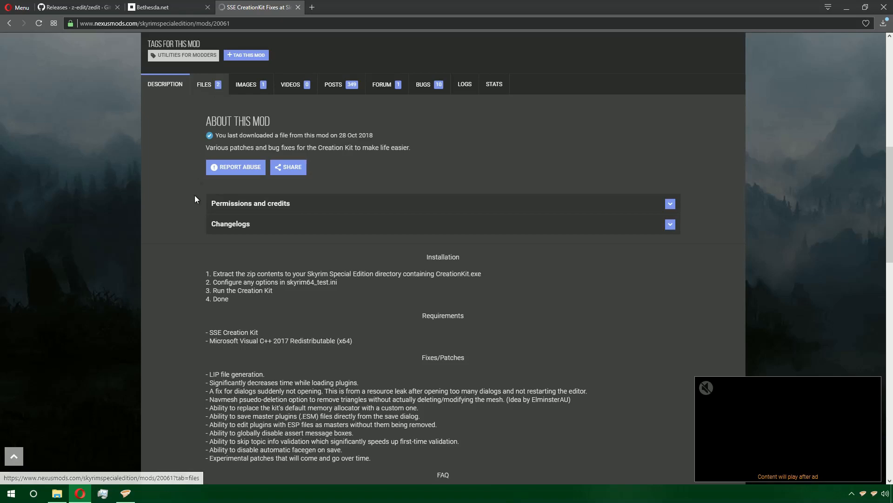
pyautogui.scroll(-1, 191, 220)
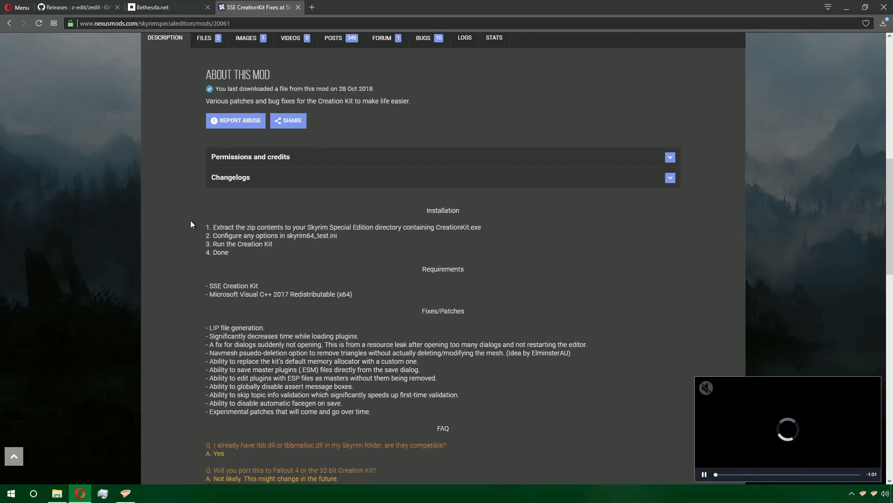
pyautogui.scroll(-3, 190, 225)
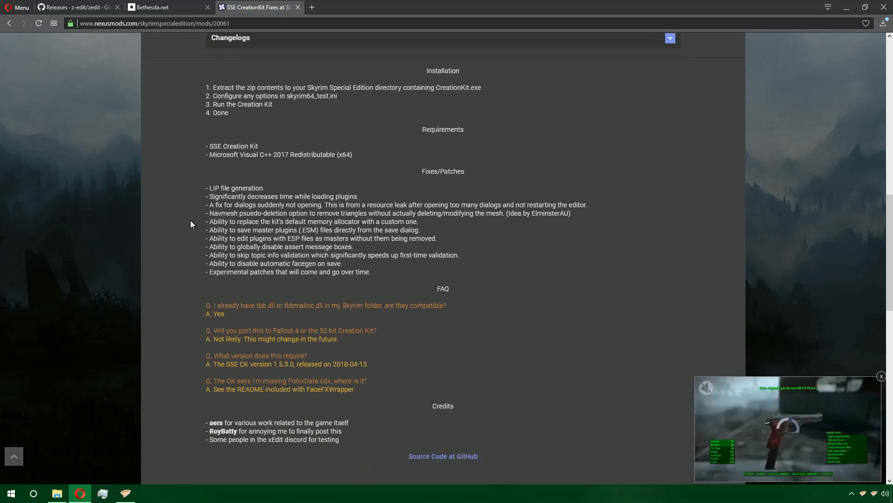
pyautogui.scroll(6, 190, 224)
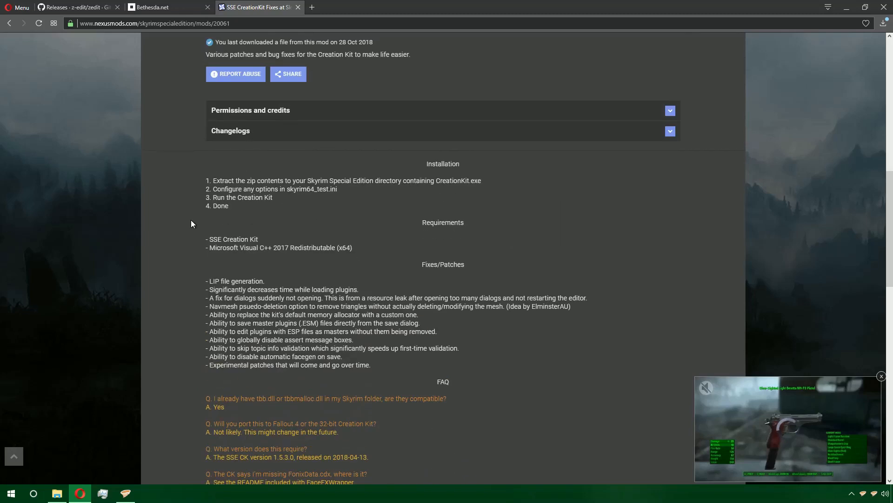
# - Download CK64Fixes Release 1.1 and FaceFXWrapper 0.2 from the Files tab into the Example (Z:) Vortex\download\skyrimse folder
pyautogui.click(208, 184)
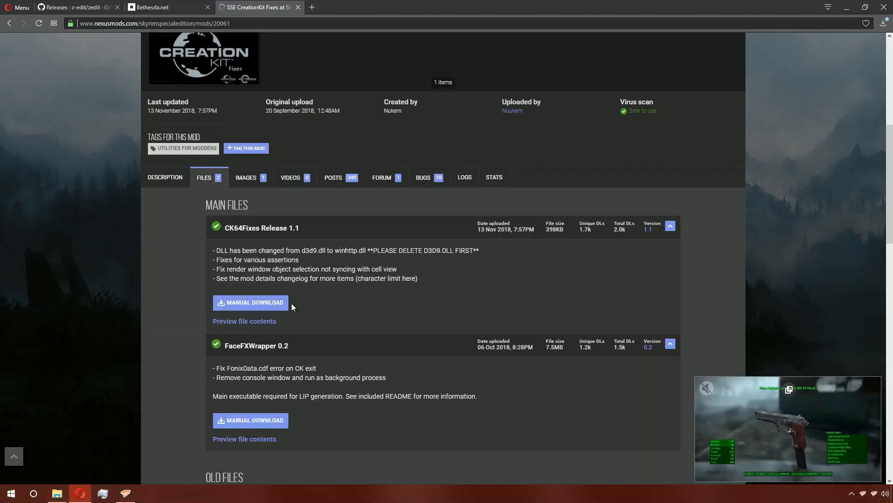
pyautogui.click(266, 301)
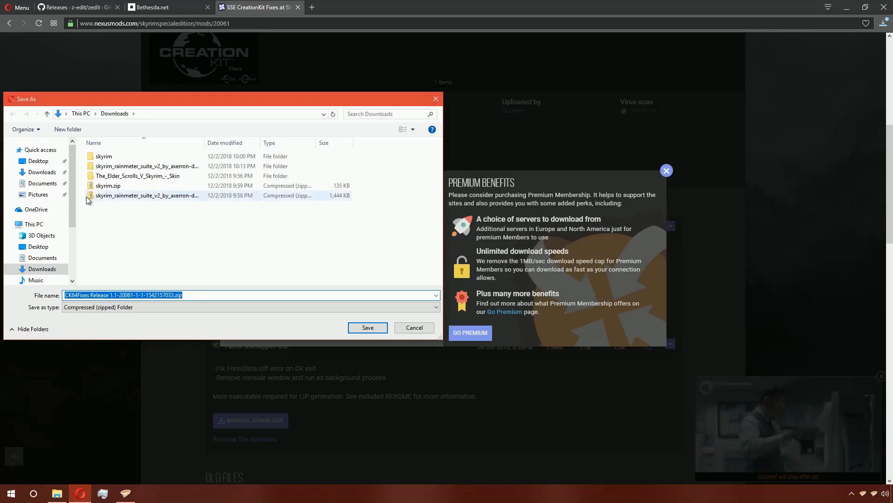
pyautogui.scroll(-2, 46, 259)
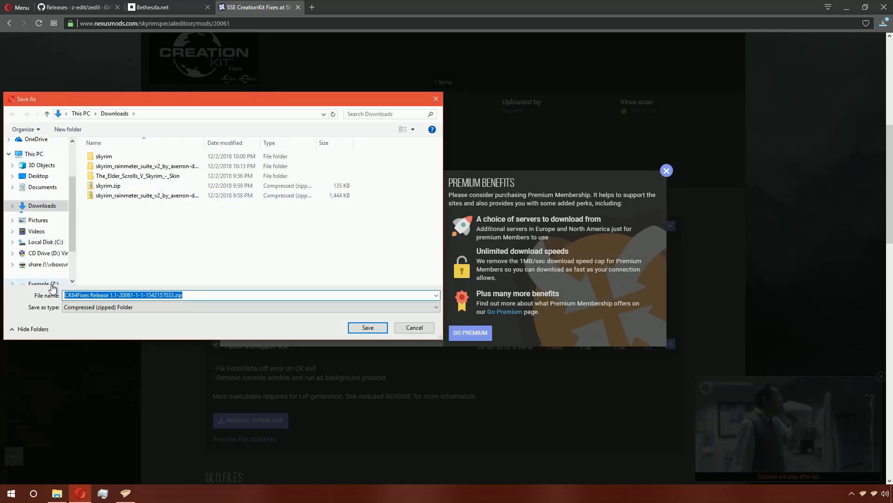
pyautogui.click(43, 268)
pyautogui.click(128, 170)
pyautogui.doubleClick(127, 170)
pyautogui.doubleClick(125, 156)
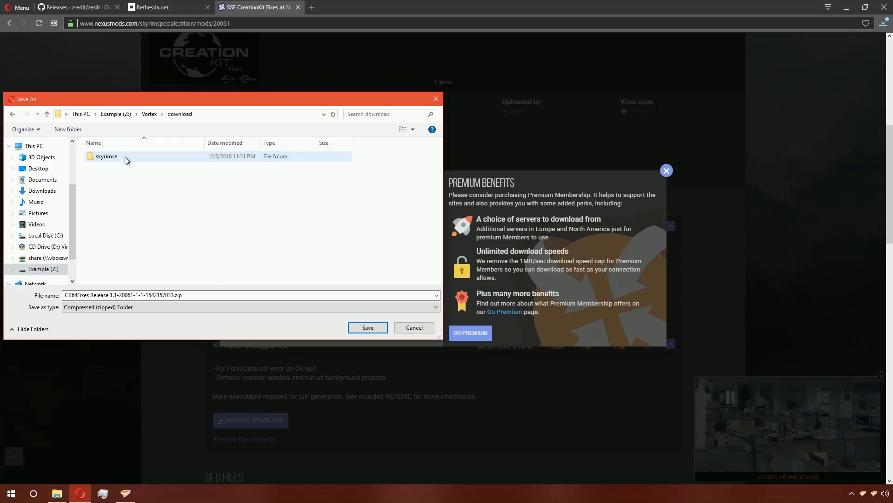
pyautogui.doubleClick(180, 159)
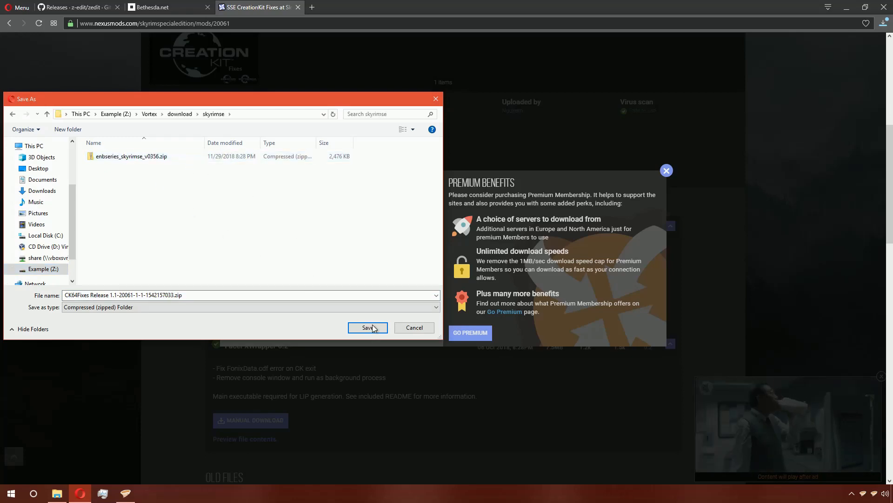
pyautogui.click(368, 327)
pyautogui.click(189, 308)
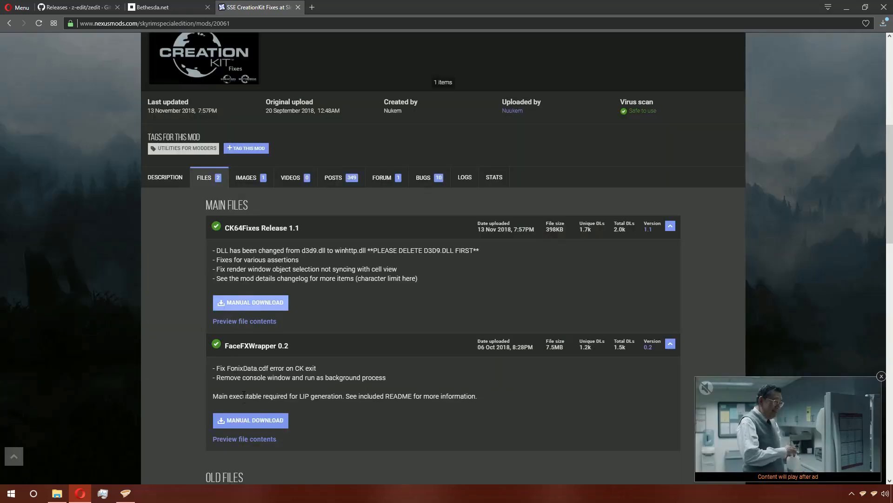
pyautogui.click(247, 420)
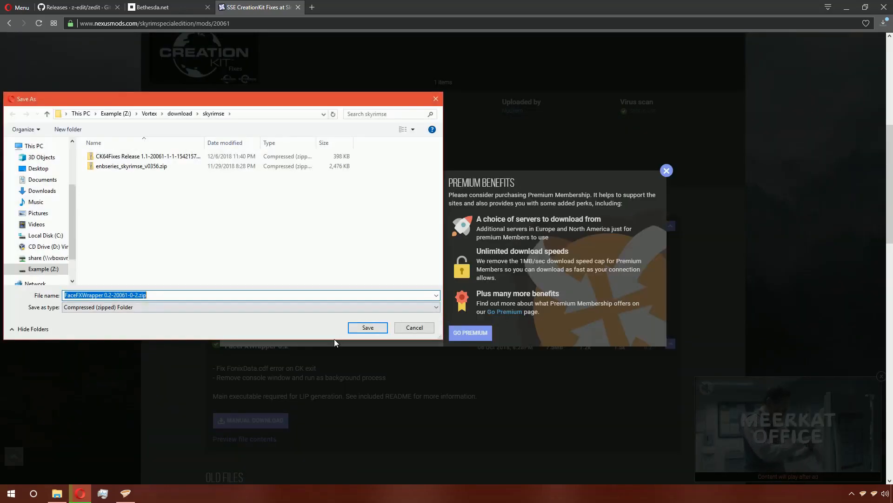
pyautogui.click(380, 327)
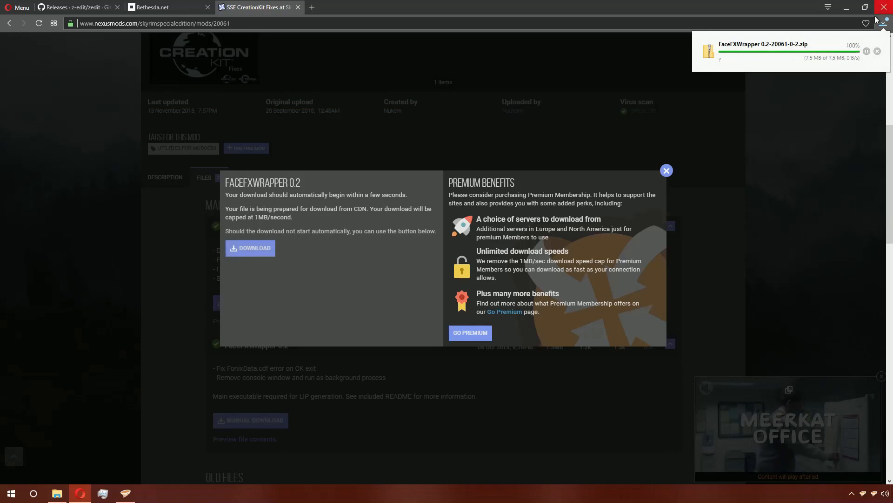
# - Switch to Vortex, open the Mods page and filter the list to show only uninstalled mods
pyautogui.click(126, 492)
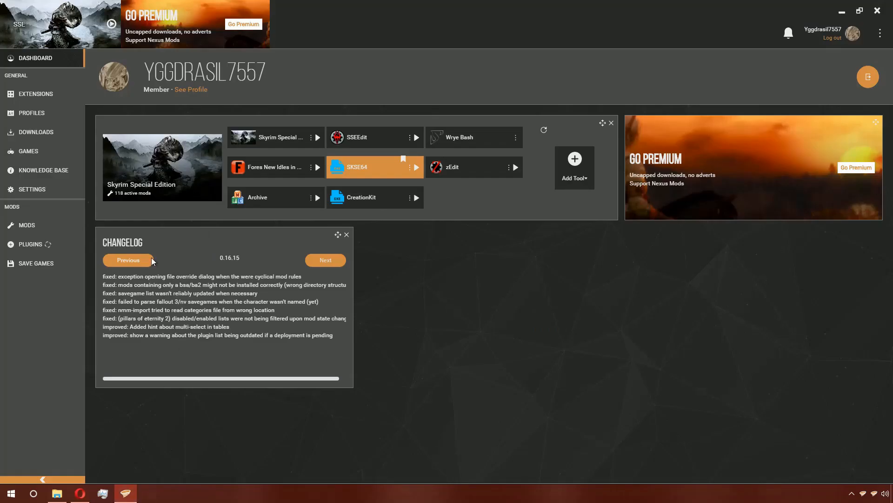
pyautogui.click(33, 230)
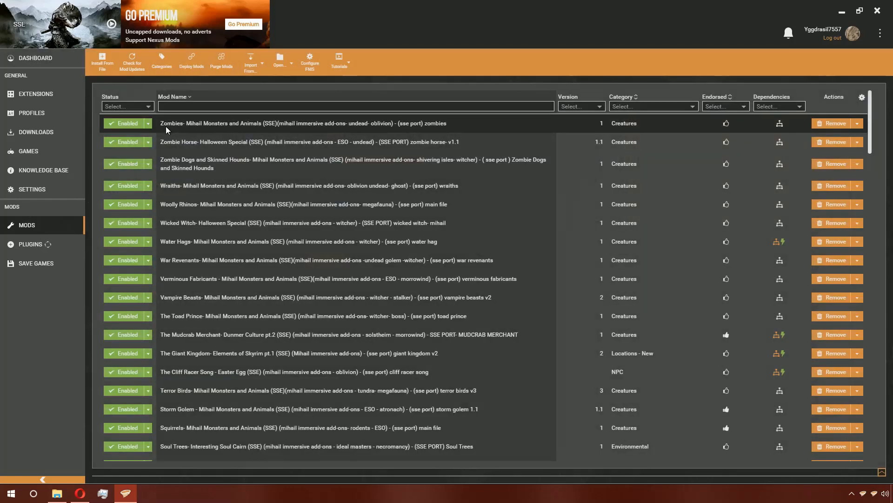
pyautogui.click(154, 110)
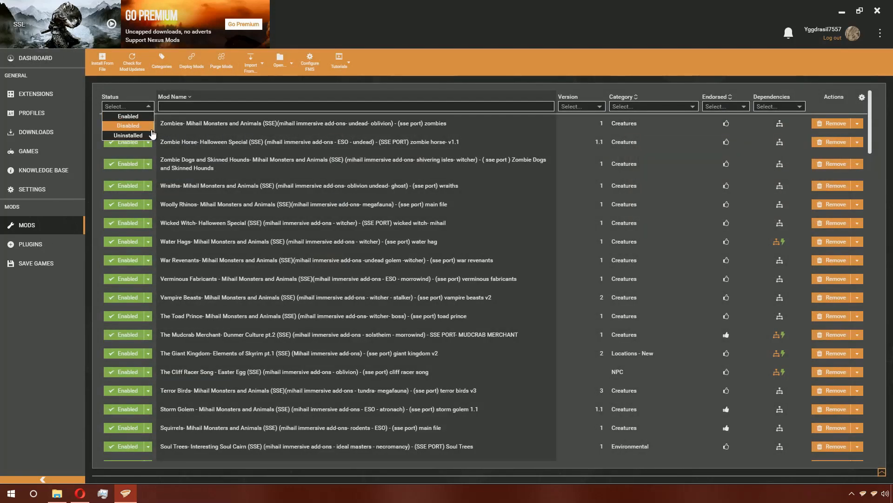
pyautogui.click(152, 136)
pyautogui.click(239, 143)
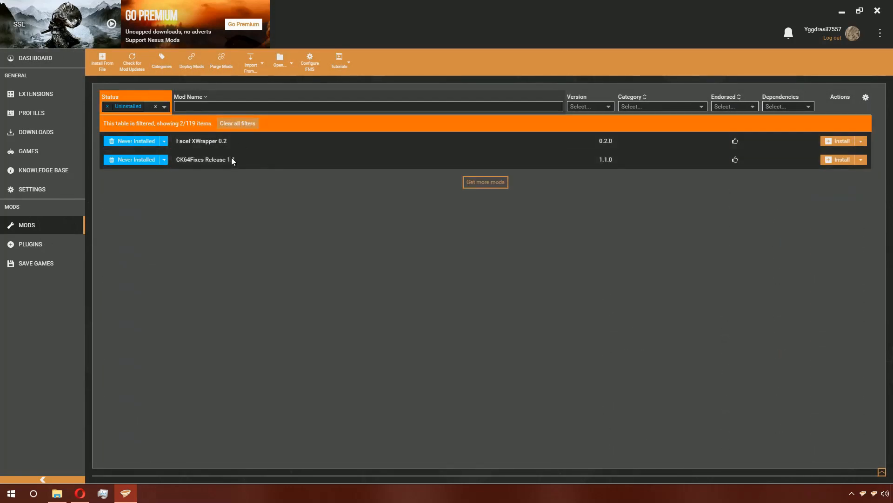
pyautogui.keyDown('ctrl'); pyautogui.click(232, 159); pyautogui.keyUp('ctrl')
pyautogui.rightClick(238, 152)
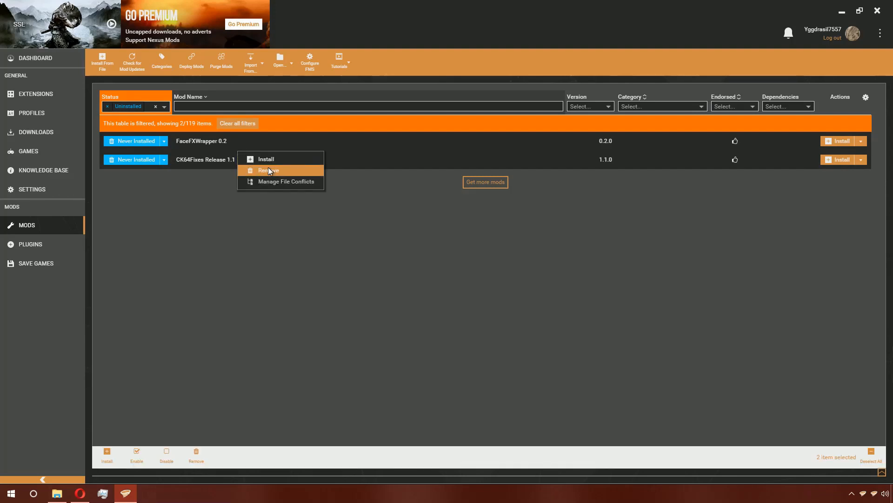
pyautogui.click(217, 369)
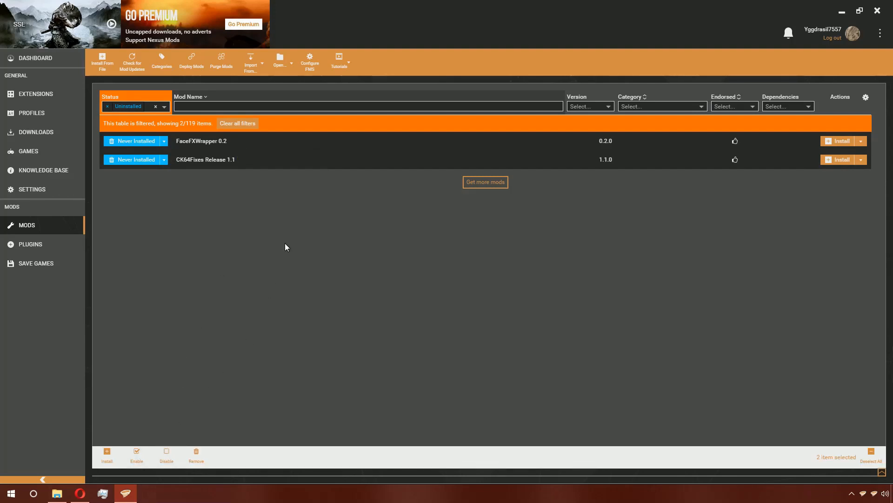
# - Switch the Status filter to Disabled
pyautogui.click(163, 107)
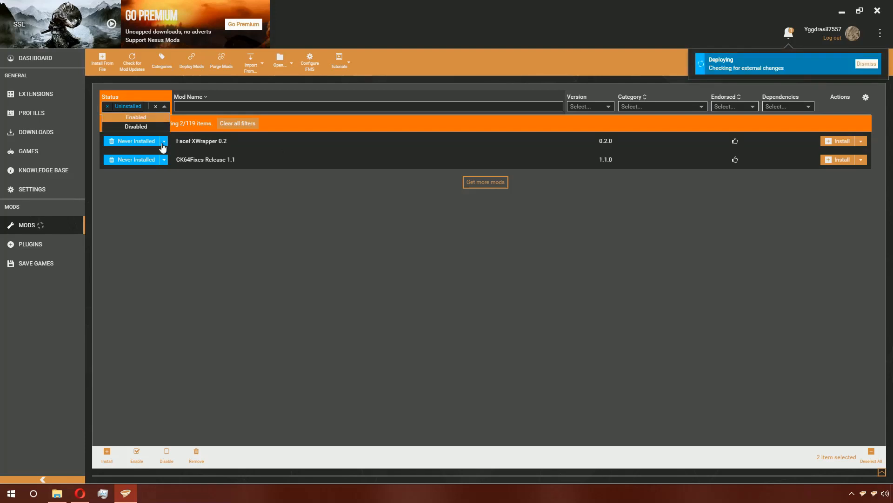
pyautogui.click(158, 125)
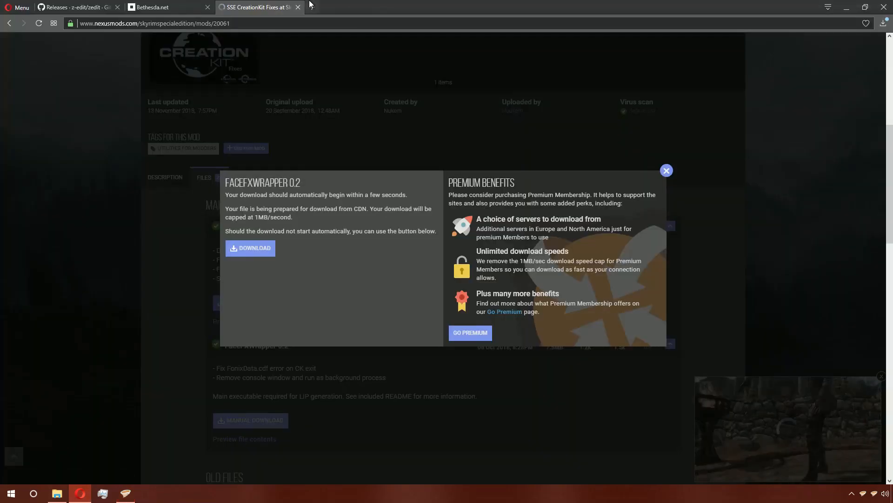
# - Open a new browser tab and go to nexusmods.com/skyrimspecialedition/mods/2786, the Creation Kit Multiple Masters Fix page
pyautogui.click(310, 6)
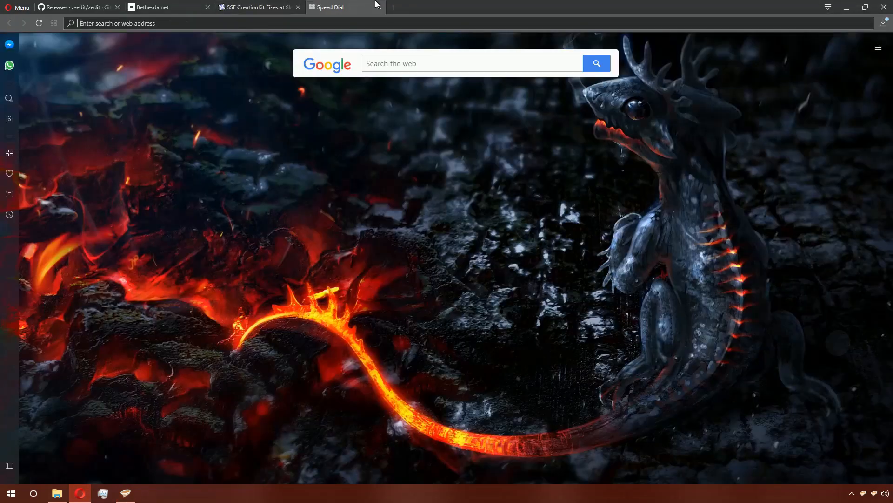
pyautogui.write('ck m')
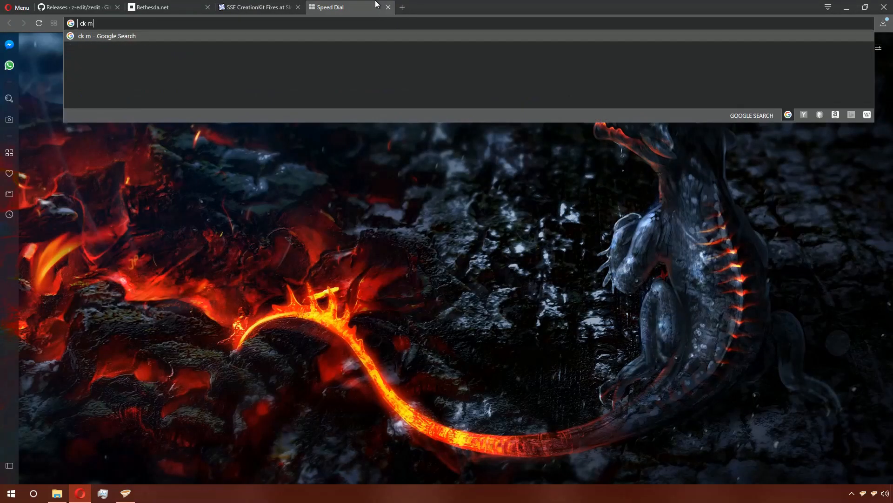
pyautogui.press('BackSpace')
pyautogui.press('BackSpace')
pyautogui.press('BackSpace')
pyautogui.press('BackSpace')
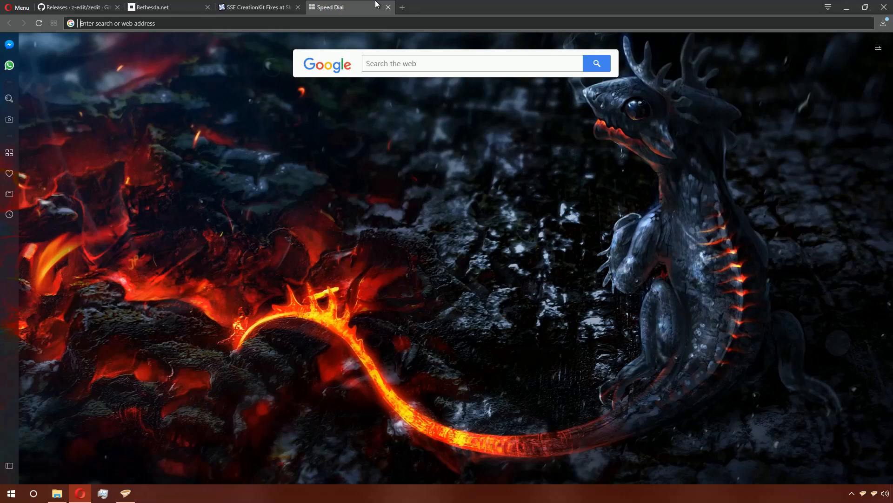
pyautogui.write('nexusmods.')
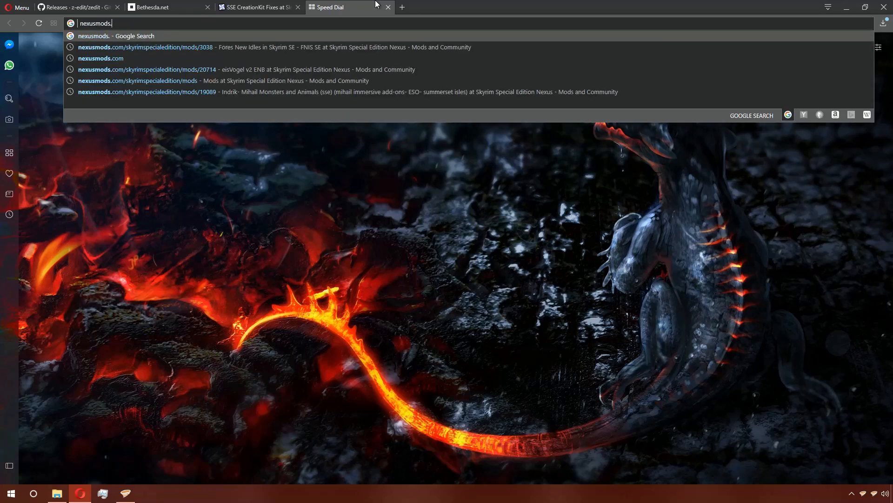
pyautogui.write('com/skyrimse')
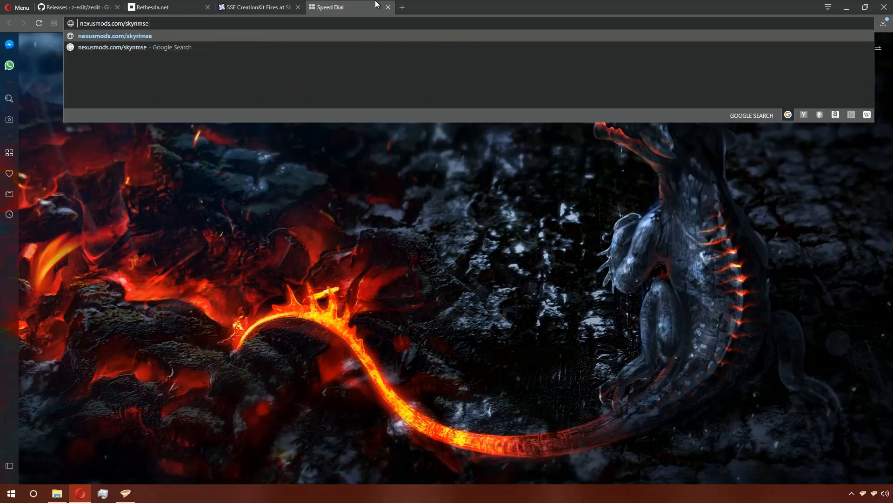
pyautogui.press('Down')
pyautogui.press('BackSpace')
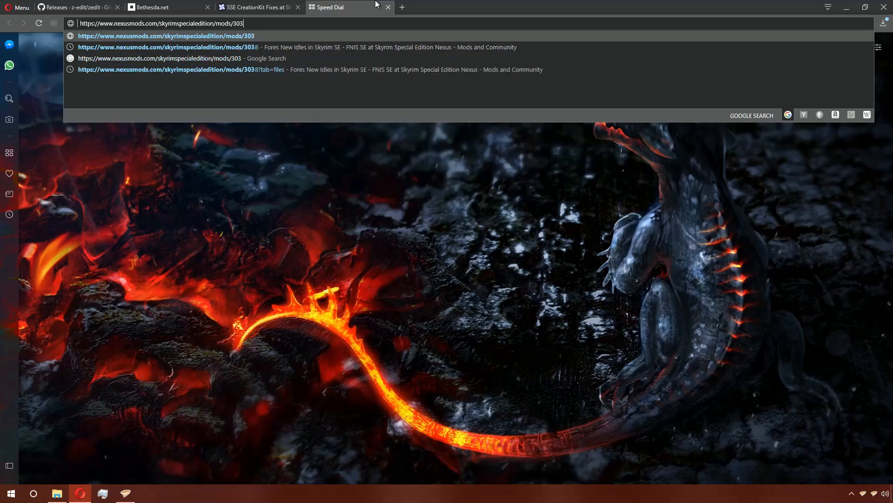
pyautogui.press('BackSpace')
pyautogui.press('BackSpace')
pyautogui.press('BackSpace')
pyautogui.write('2786')
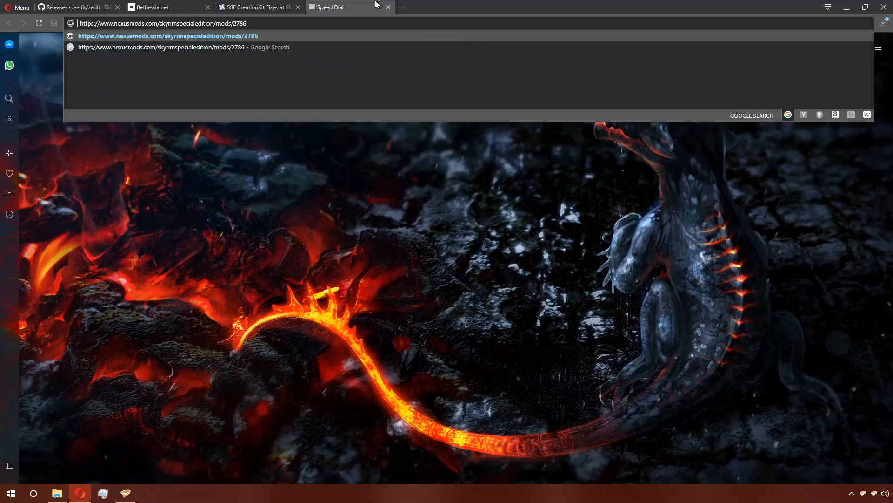
pyautogui.press('Return')
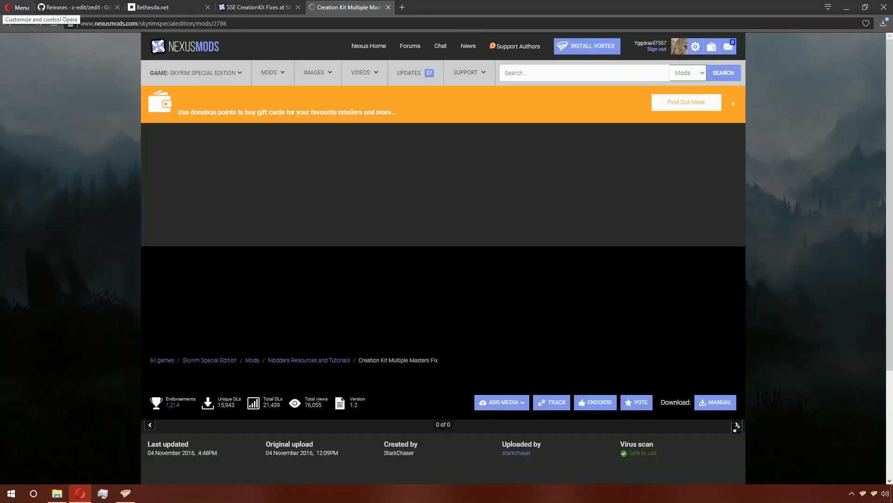
# - Download Creation Kit Multiple Masters Fix 1.2 from the Files tab into the same skyrimse download folder
pyautogui.scroll(-5, 261, 309)
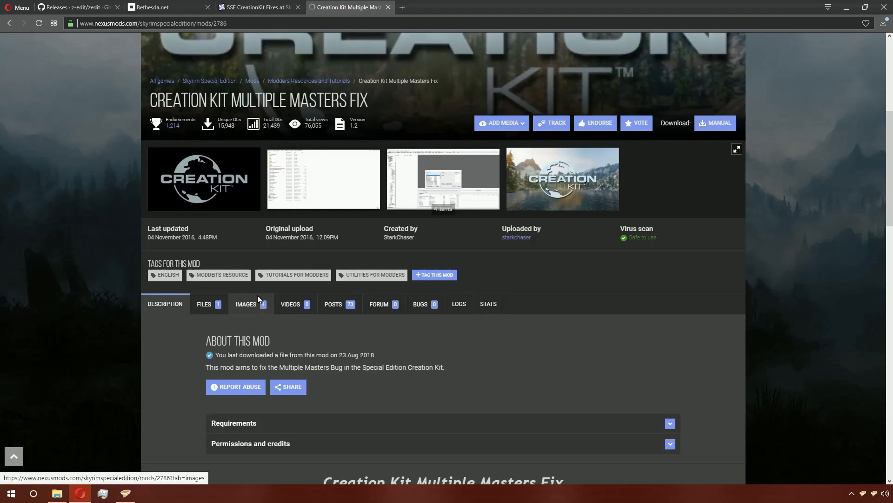
pyautogui.click(209, 304)
pyautogui.scroll(-4, 381, 223)
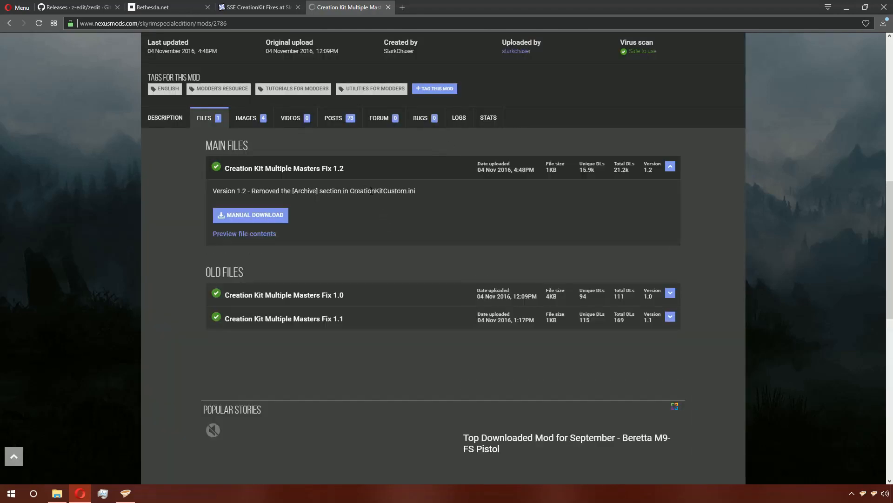
pyautogui.click(226, 216)
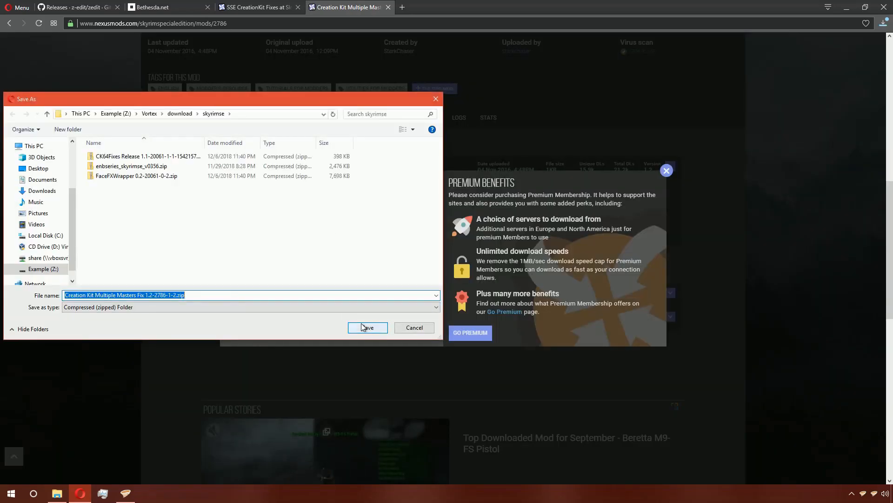
pyautogui.click(366, 327)
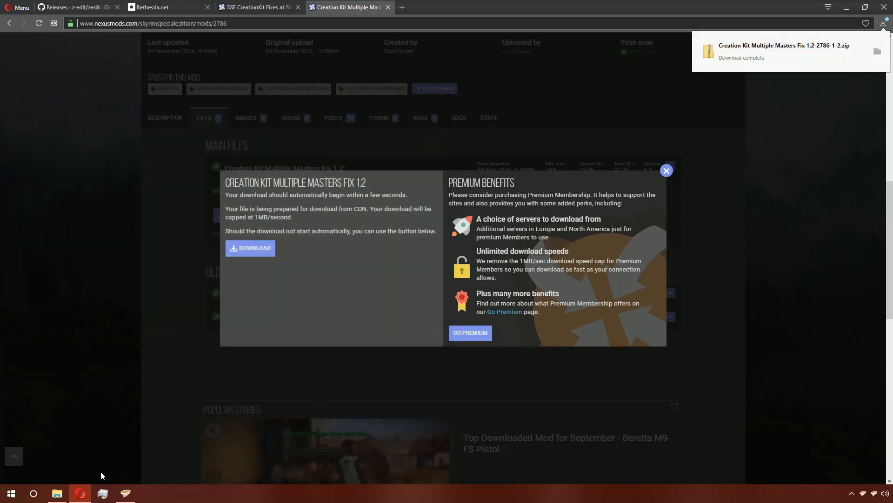
# - Switch to Vortex and set the Status filter to show both Uninstalled and Disabled mods
pyautogui.click(125, 492)
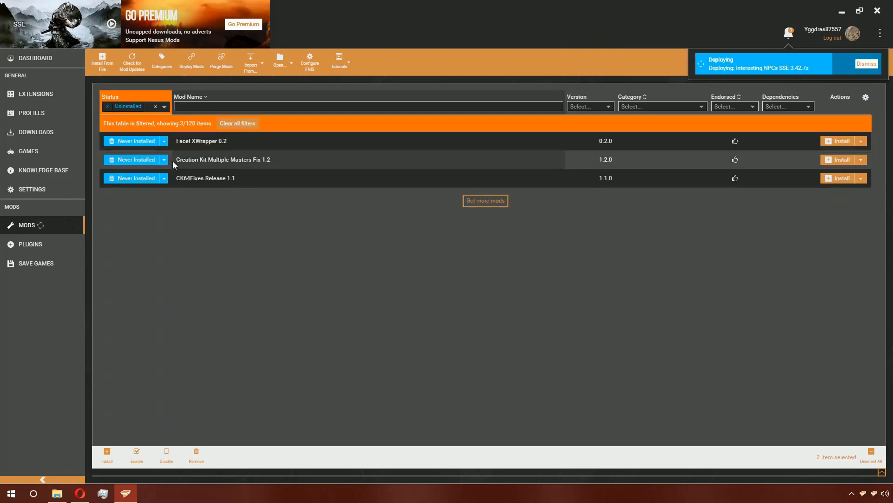
pyautogui.click(140, 160)
pyautogui.click(163, 107)
pyautogui.click(135, 126)
pyautogui.click(274, 163)
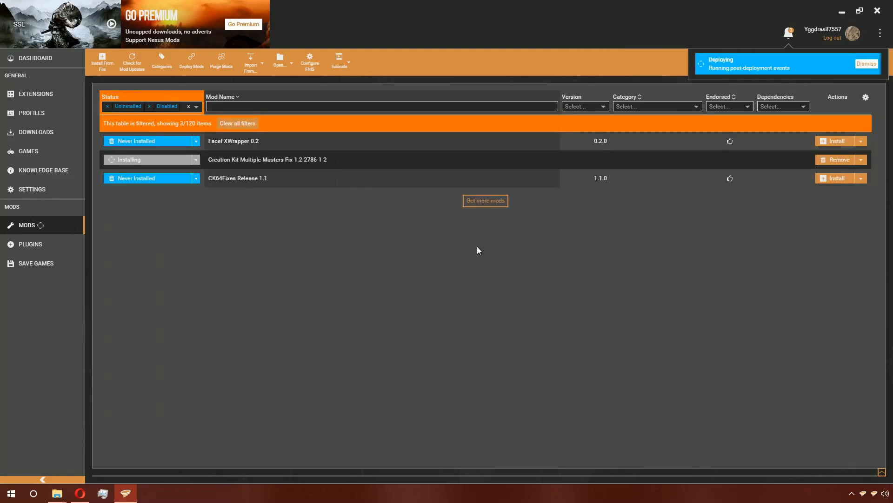
# - Open the Creation Kit Multiple Masters Fix mod folder and move CreationKitCustom.ini up into the mod's top-level folder
pyautogui.rightClick(252, 162)
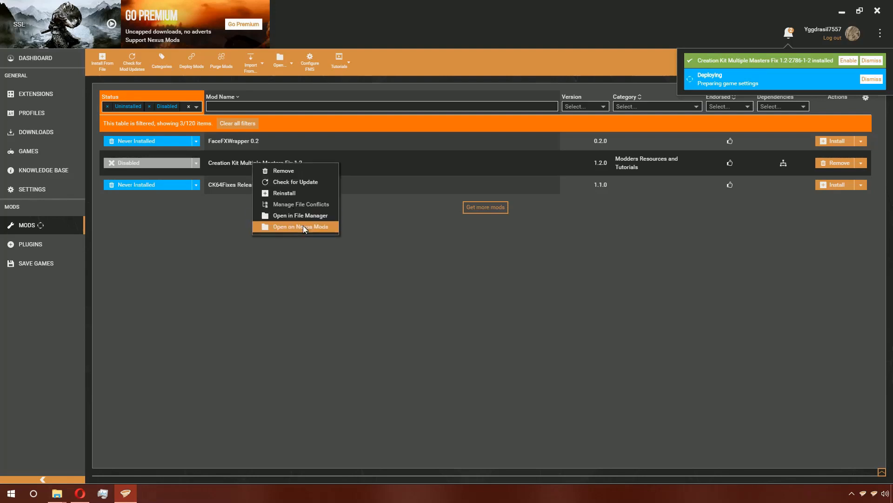
pyautogui.click(303, 215)
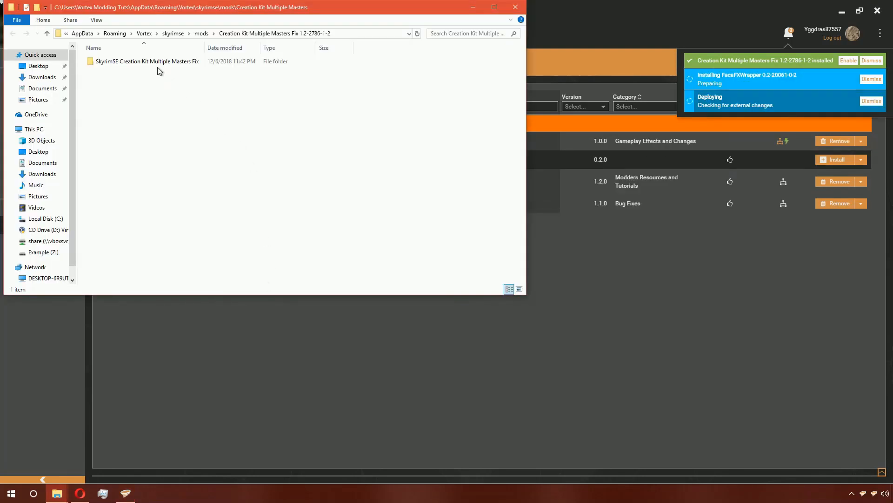
pyautogui.doubleClick(162, 60)
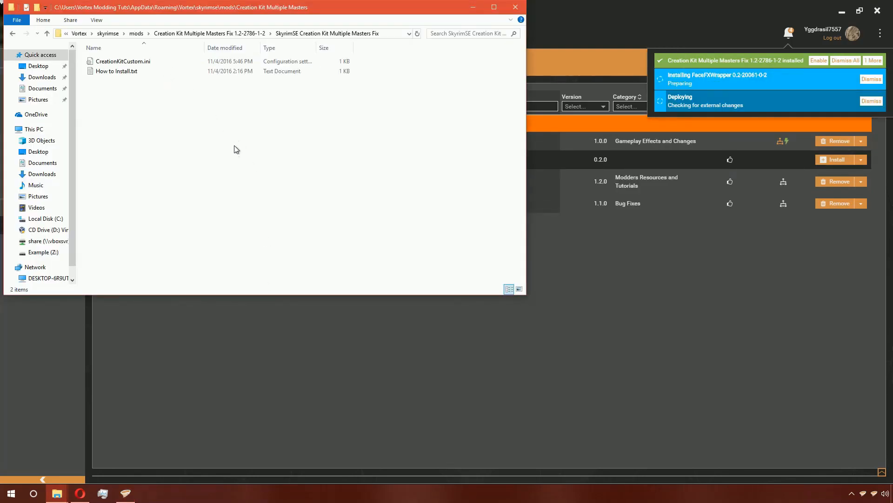
pyautogui.click(145, 61)
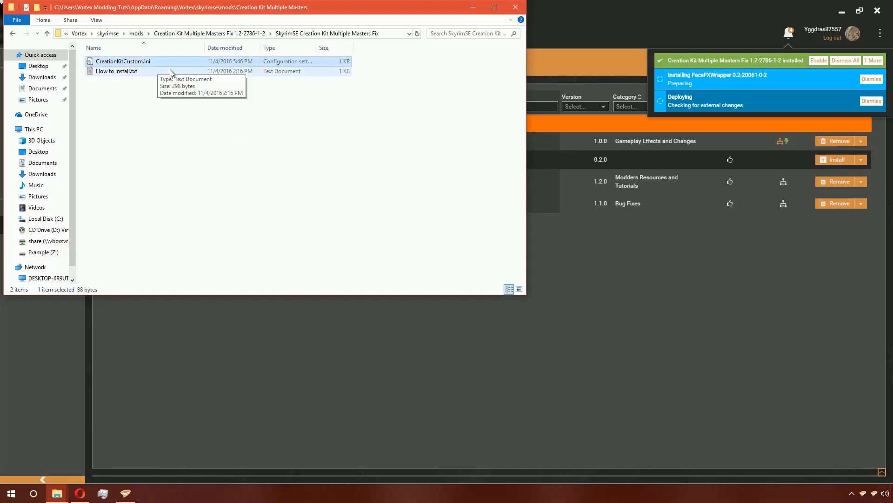
pyautogui.moveTo(164, 63); pyautogui.dragTo(187, 31)
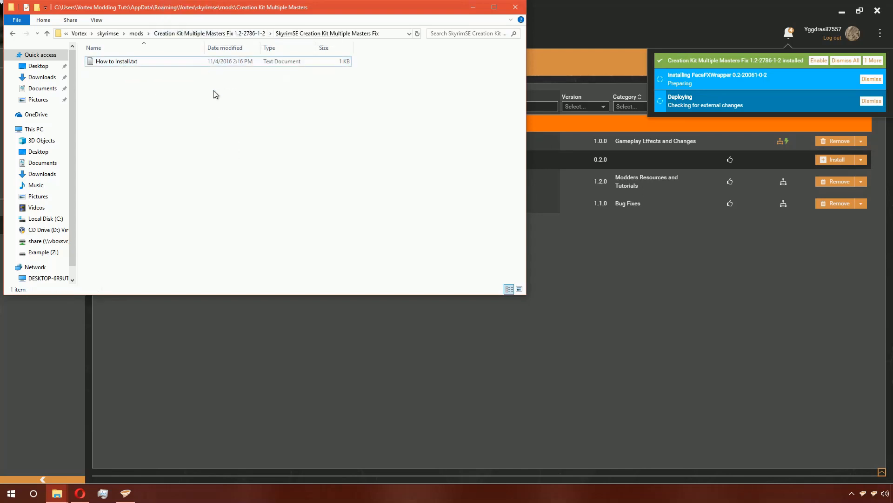
# - Delete the leftover subfolder from the Creation Kit Multiple Masters Fix mod folder and close the window
pyautogui.click(246, 34)
pyautogui.press('Delete')
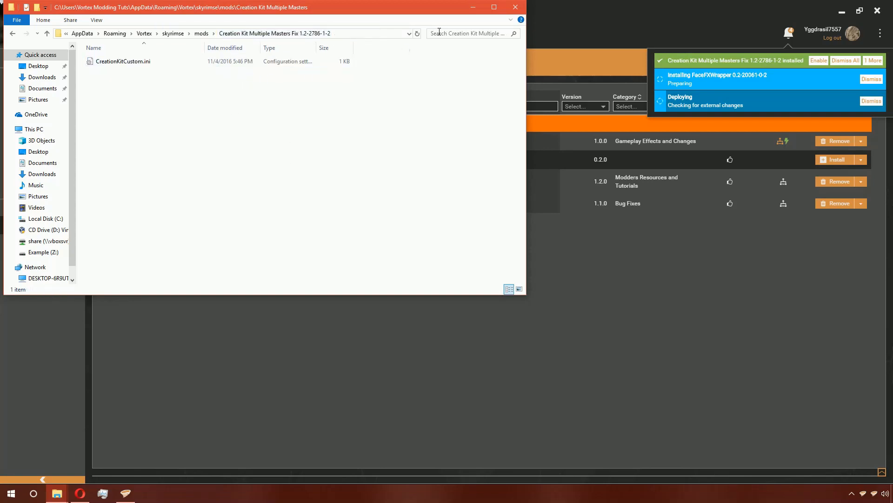
pyautogui.click(515, 7)
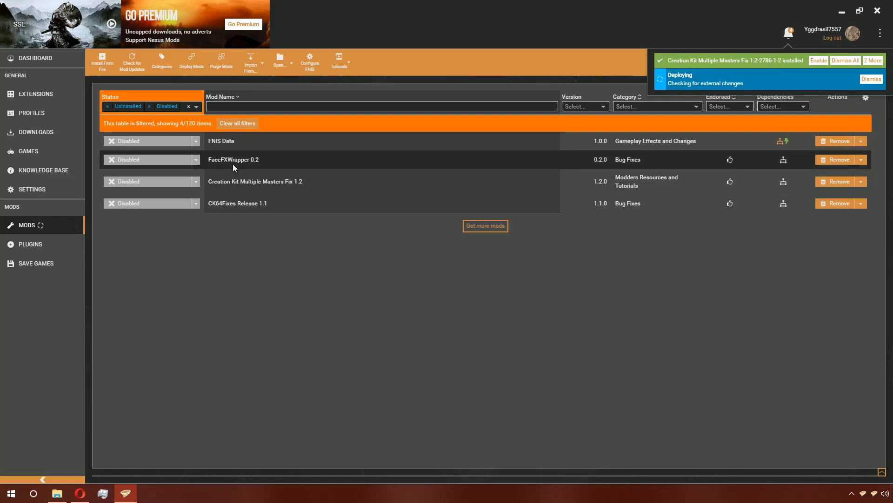
# - Open the FaceFXWrapper 0.2 mod folder in File Explorer and browse into its Tools\Audio contents
pyautogui.rightClick(217, 159)
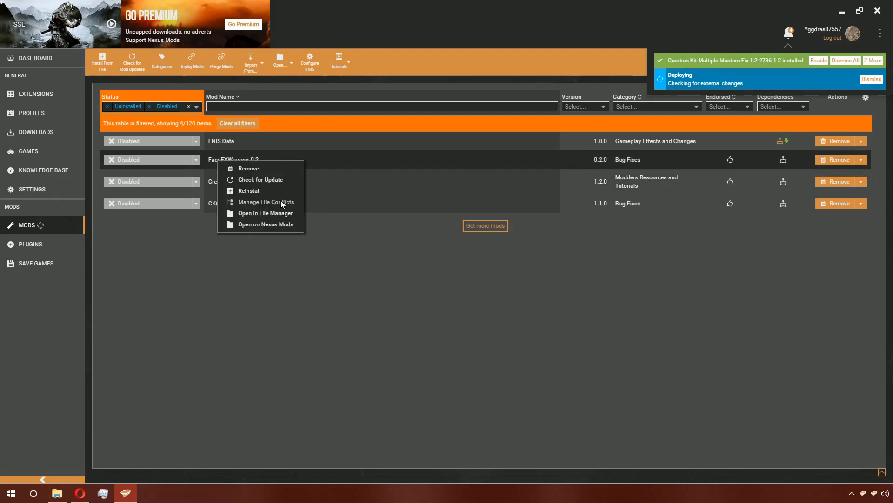
pyautogui.click(276, 213)
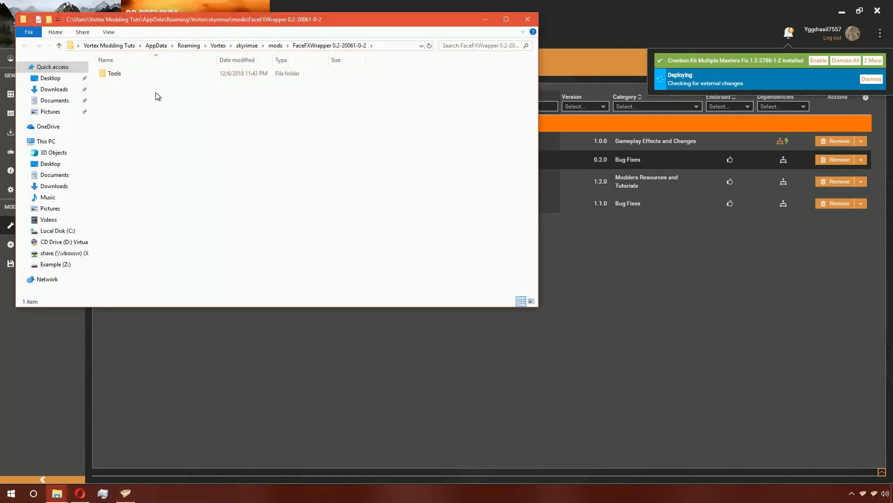
pyautogui.doubleClick(244, 72)
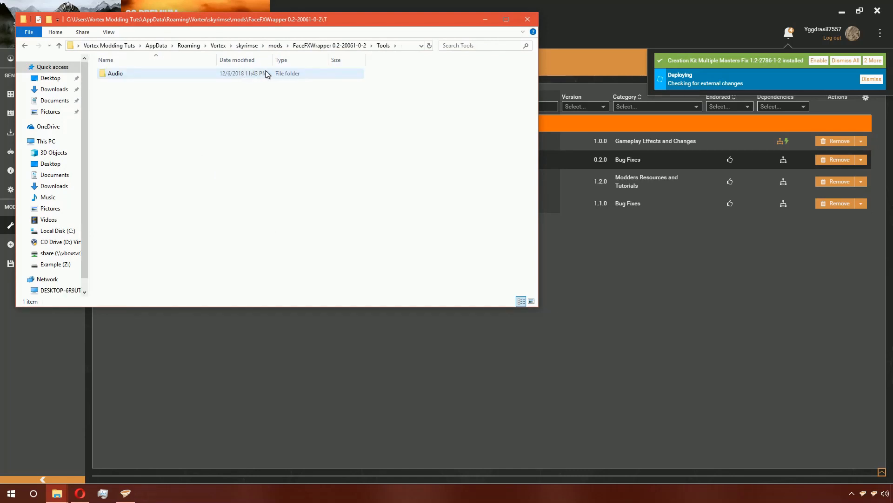
pyautogui.click(268, 73)
pyautogui.doubleClick(268, 73)
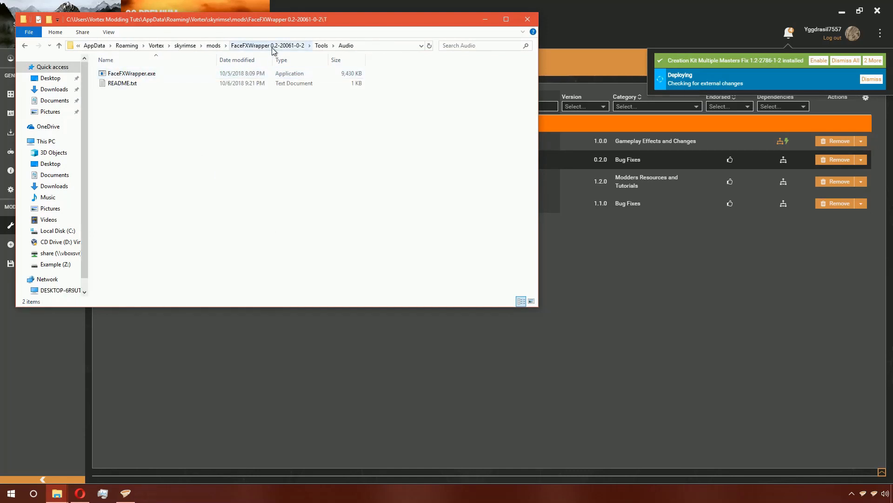
pyautogui.click(527, 19)
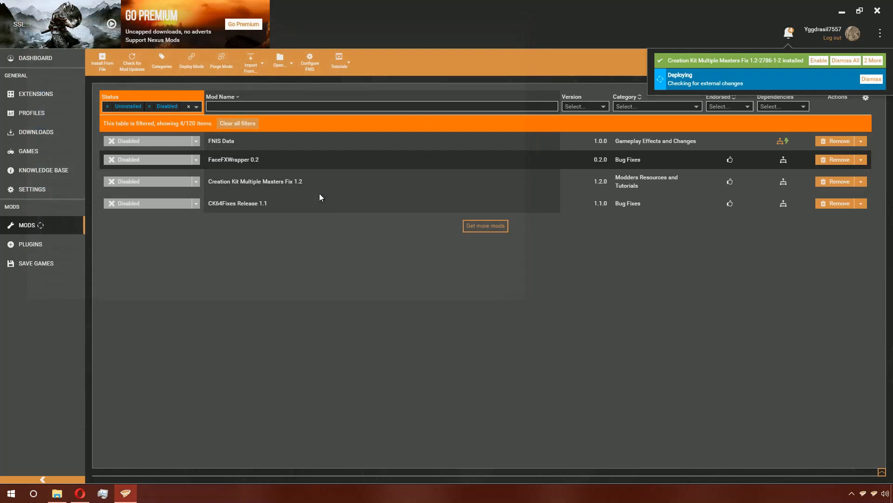
# - Open the CK64Fixes Release 1.1 mod folder in File Explorer to inspect its files
pyautogui.rightClick(245, 204)
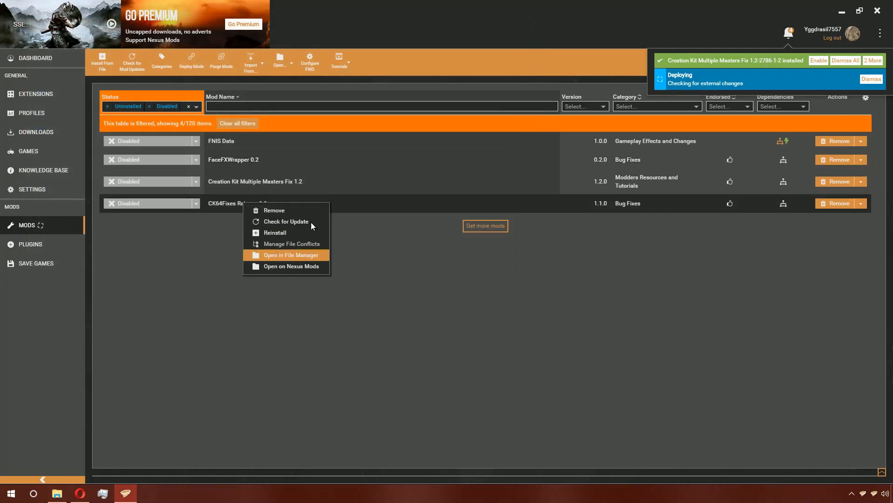
pyautogui.click(294, 255)
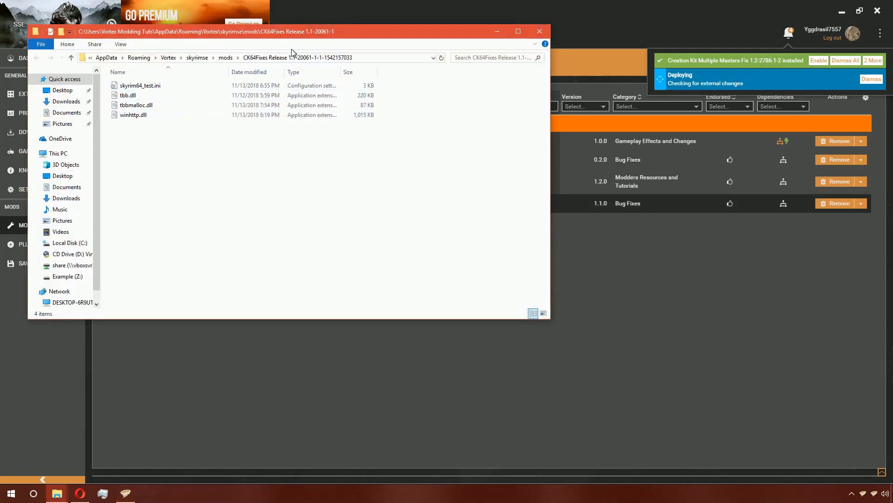
pyautogui.click(539, 32)
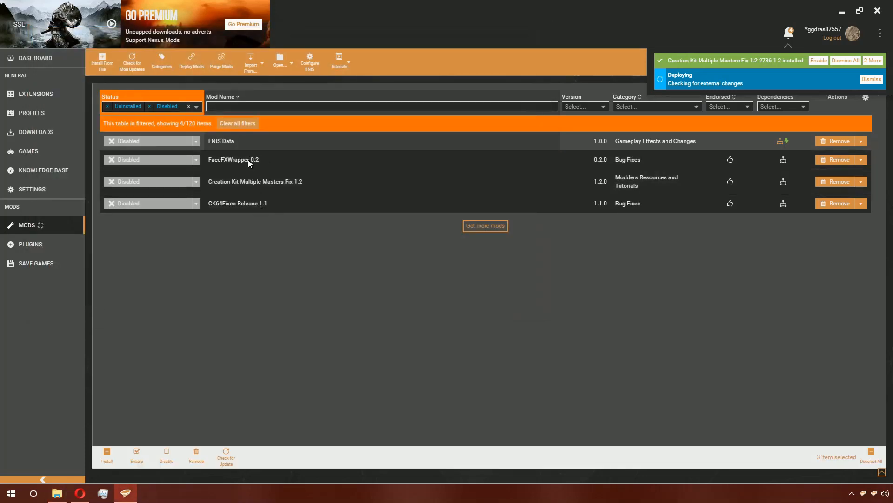
# - Open the details panel for the selected mods and browse the Mod Type options
pyautogui.click(248, 160)
pyautogui.keyDown('shift'); pyautogui.click(255, 209); pyautogui.keyUp('shift')
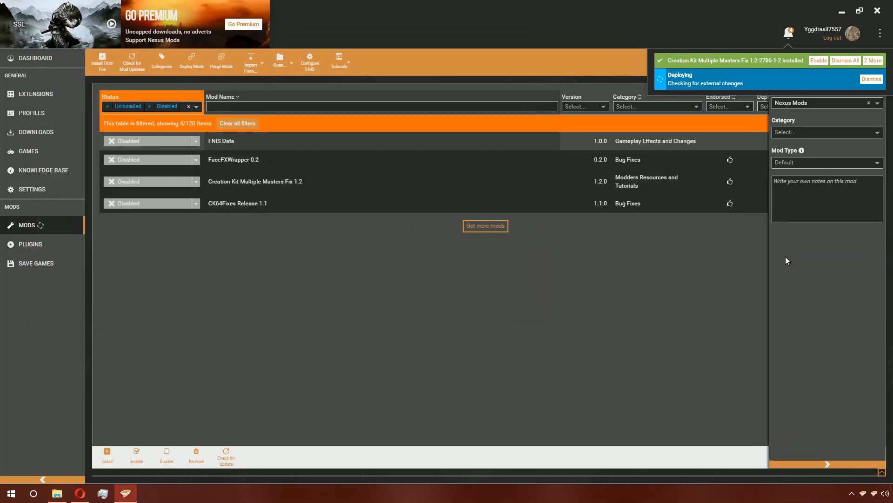
pyautogui.click(805, 163)
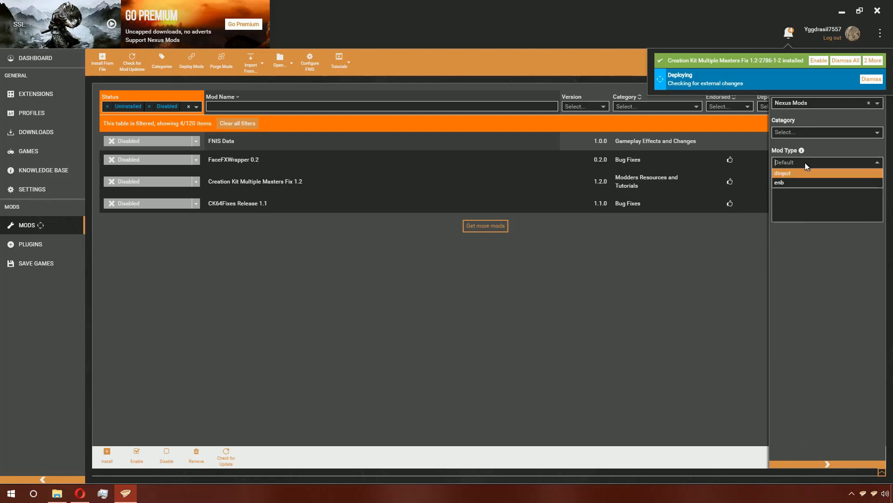
pyautogui.click(791, 185)
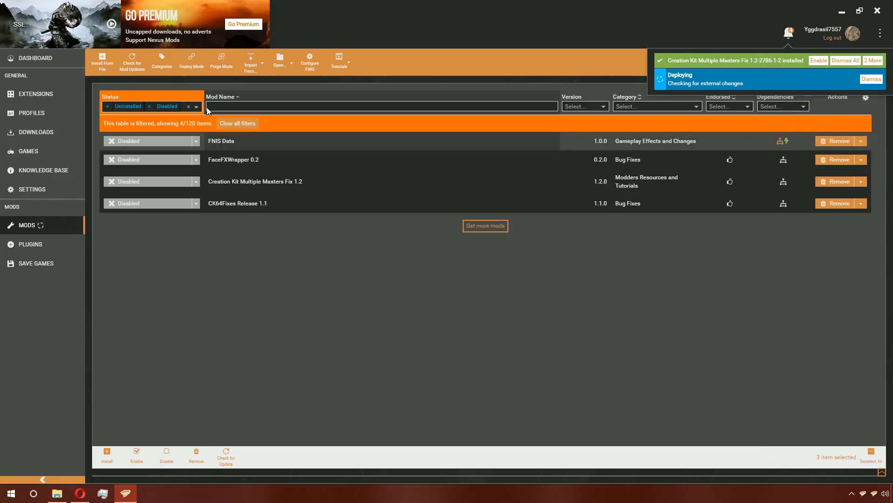
# - Clear the Status filter so the full mod list shows again
pyautogui.click(188, 106)
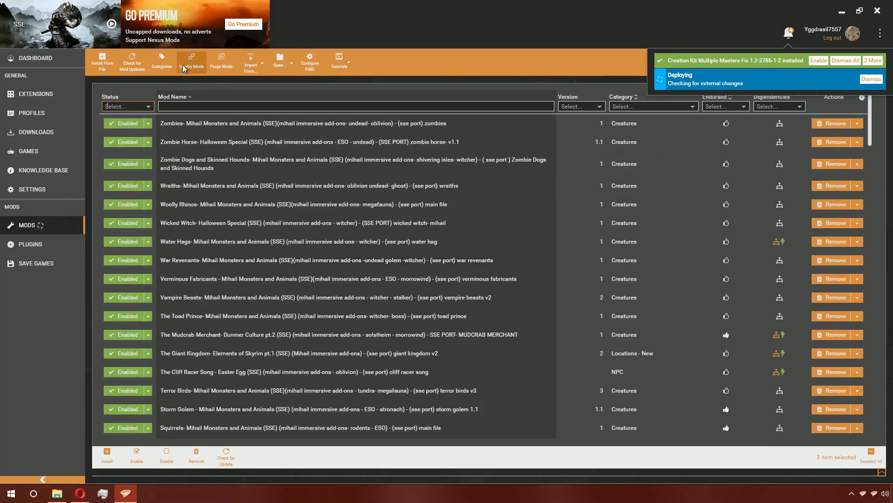
pyautogui.click(143, 107)
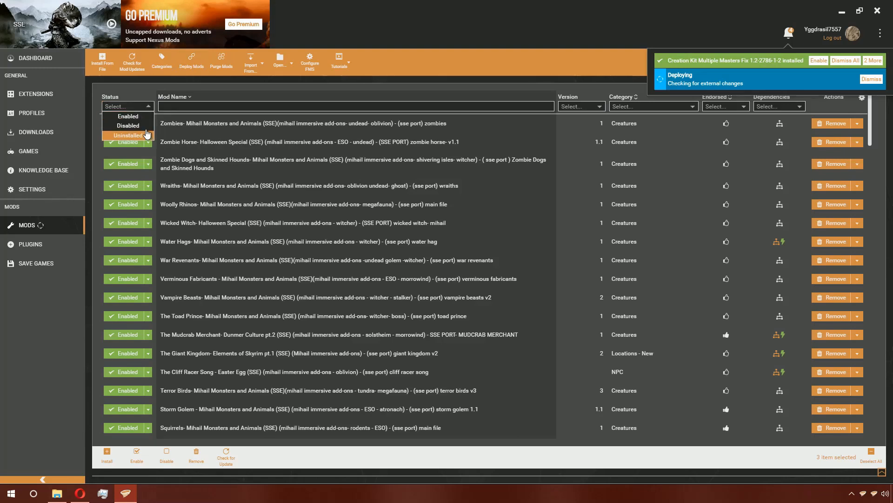
pyautogui.press('Return')
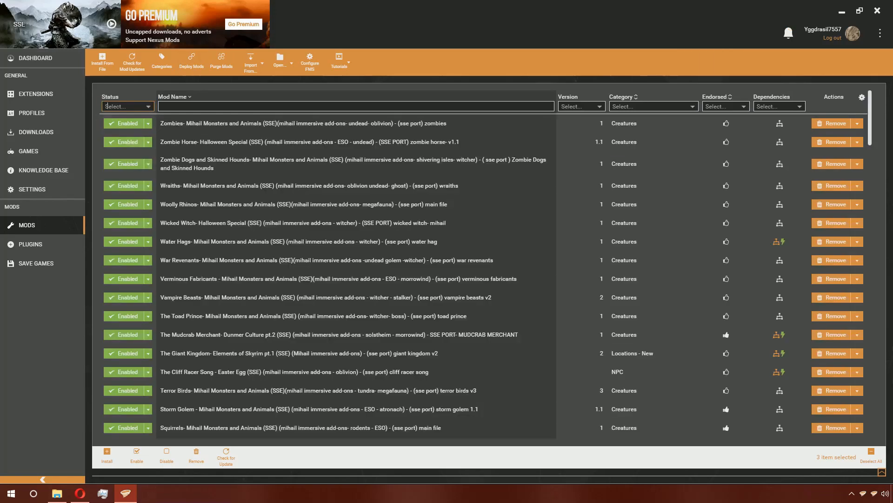
# - Browse the Skyrim Special Edition game folder's Tools\Audio folder to check the deployed FaceFXWrapper files
pyautogui.click(67, 493)
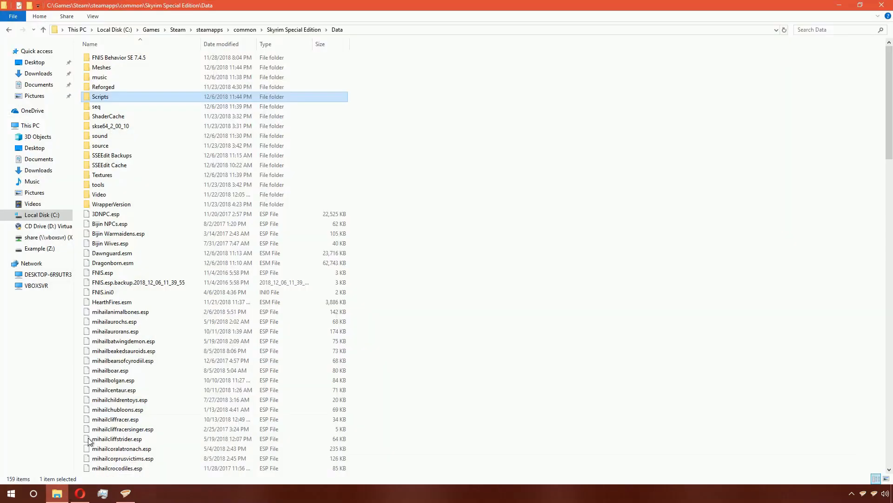
pyautogui.click(314, 32)
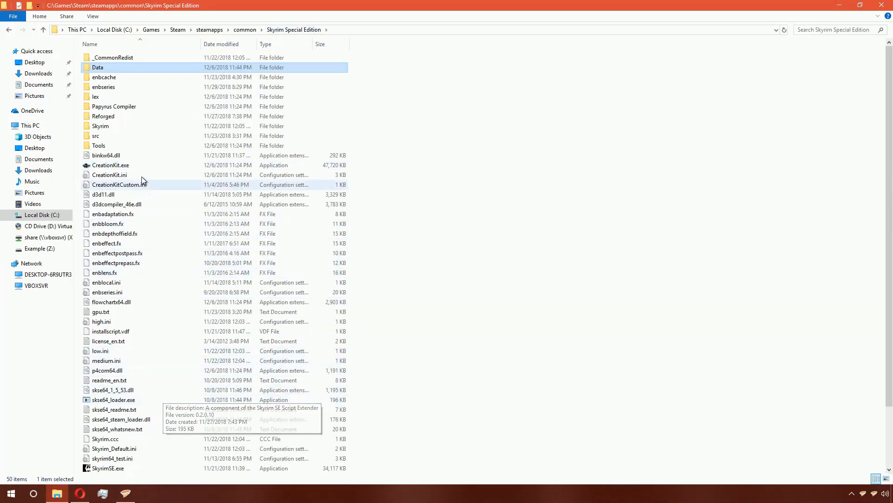
pyautogui.doubleClick(119, 143)
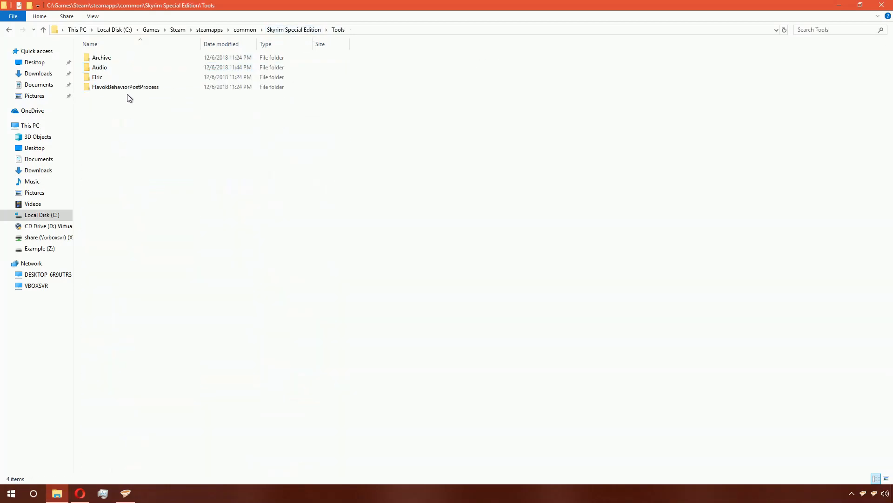
pyautogui.doubleClick(112, 67)
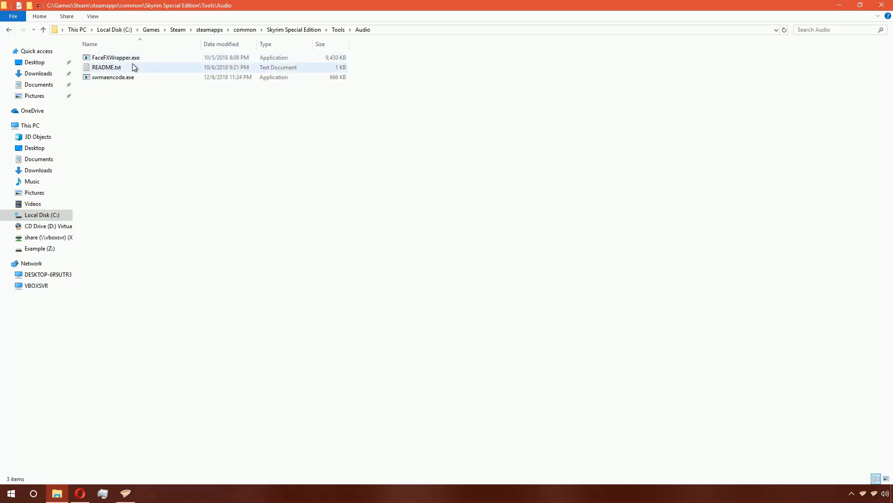
pyautogui.click(230, 78)
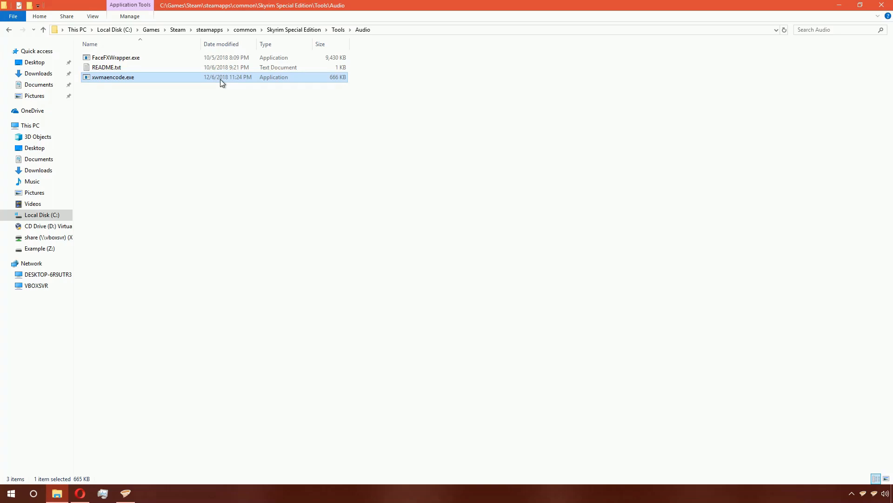
pyautogui.click(253, 69)
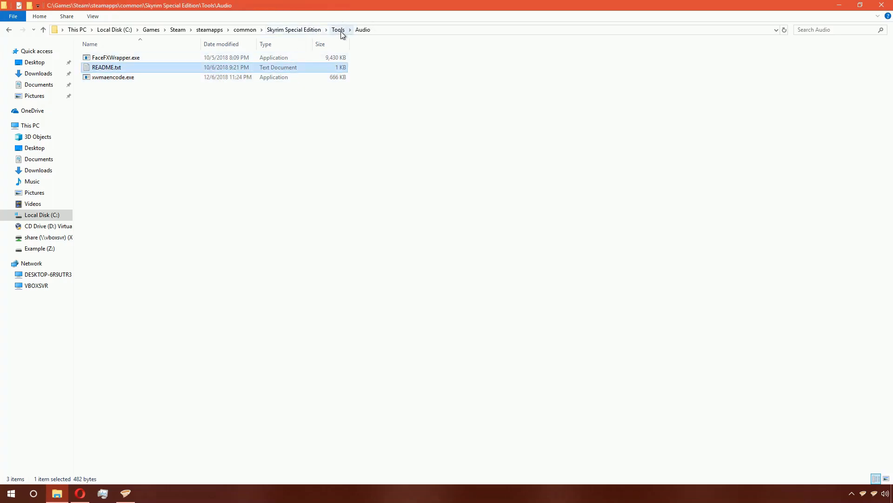
pyautogui.click(309, 29)
# - Filter the Plugins list by the Don't clean flag, then clear that filter
pyautogui.scroll(-2, 236, 264)
pyautogui.scroll(-1, 237, 264)
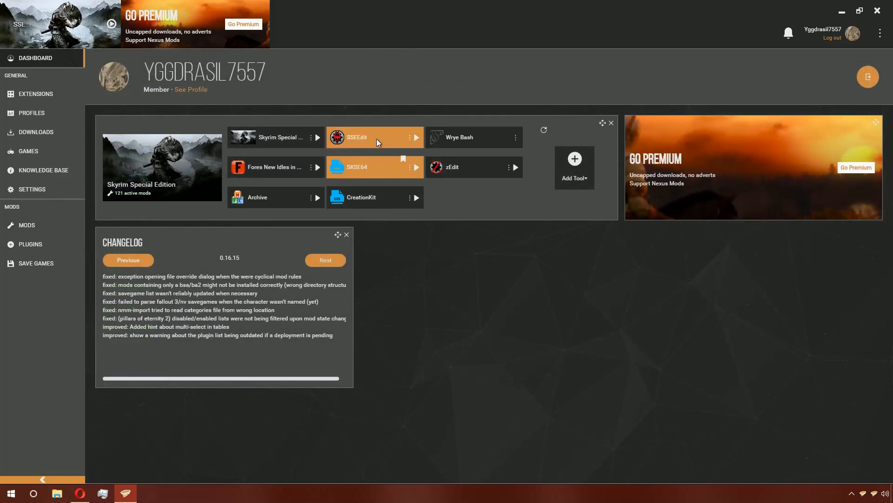
pyautogui.click(67, 224)
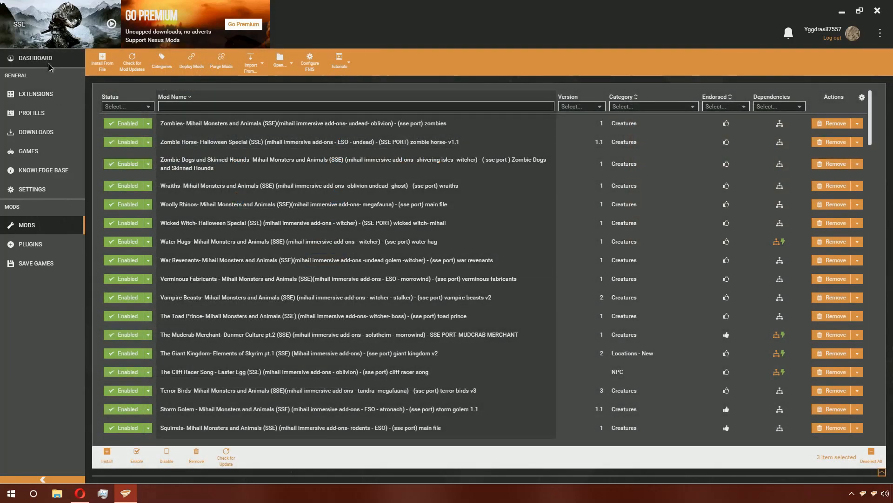
pyautogui.click(48, 63)
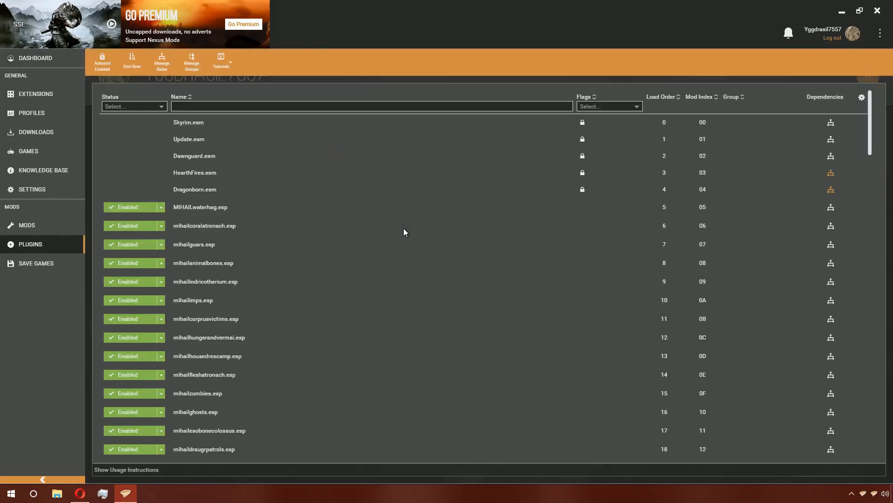
pyautogui.click(631, 107)
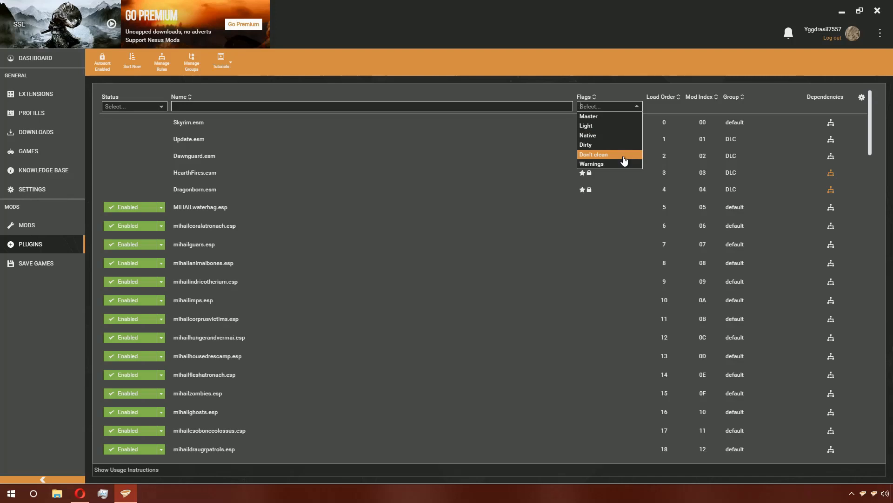
pyautogui.click(597, 154)
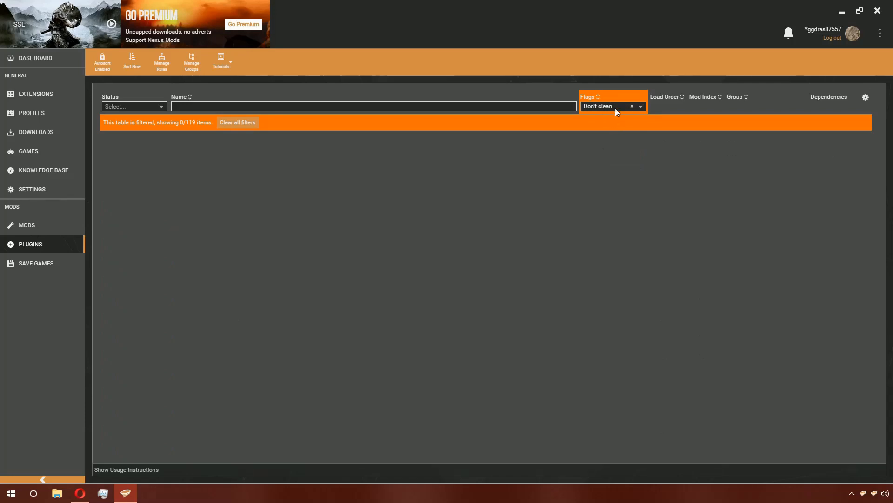
pyautogui.click(618, 108)
pyautogui.click(632, 71)
pyautogui.click(631, 106)
# - Edit the SSEEdit tool, replace its command line with -quickautoclean, and save
pyautogui.click(21, 56)
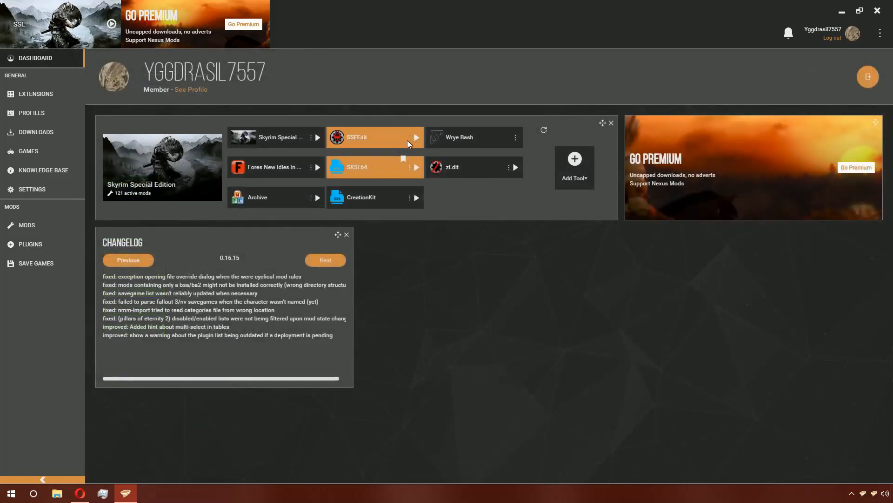
pyautogui.click(406, 140)
pyautogui.click(412, 160)
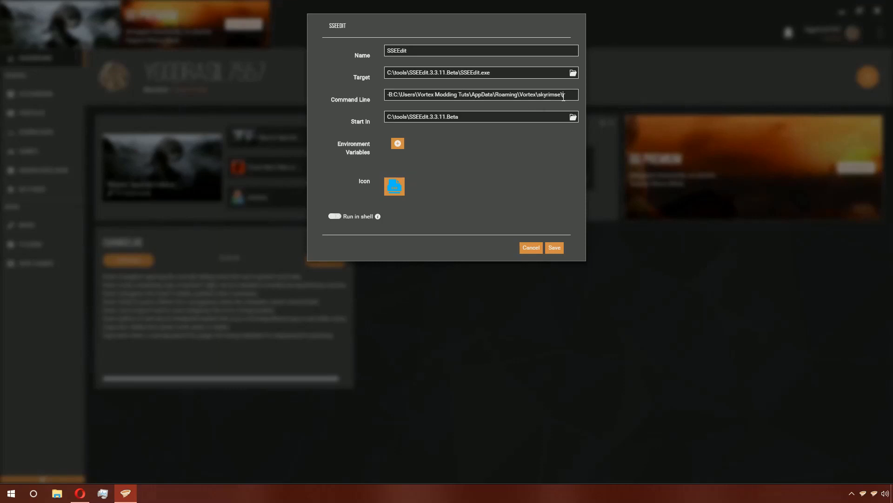
pyautogui.click(565, 96)
pyautogui.press('End')
pyautogui.hotkey('shift', 'Home')
pyautogui.press('BackSpace')
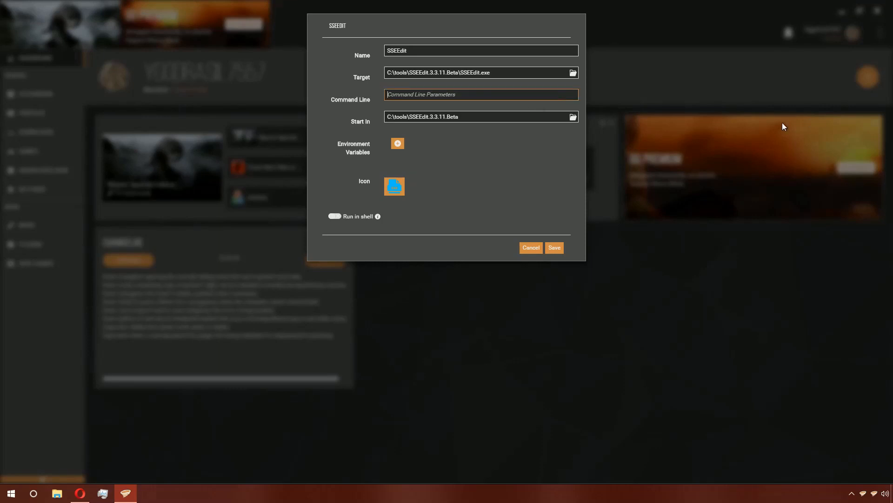
pyautogui.write('-')
pyautogui.press('BackSpace')
pyautogui.write('-quickautoclean')
pyautogui.click(554, 251)
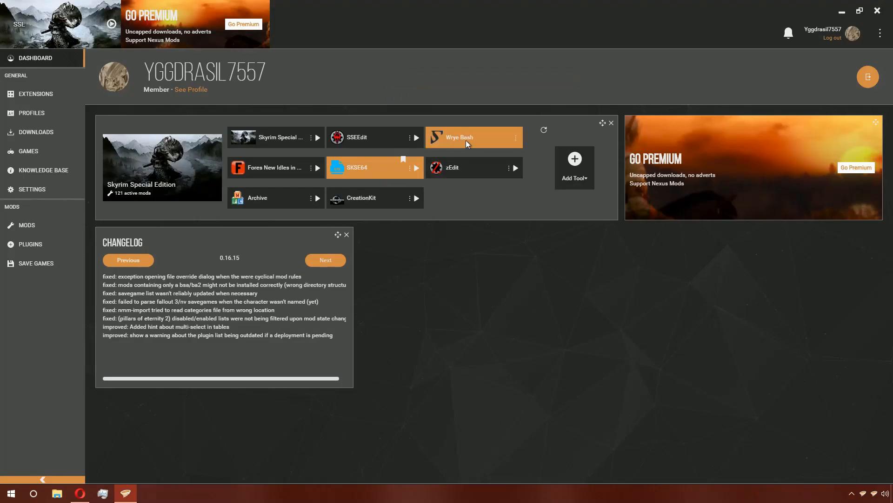
# - Launch SSEEdit and pick MIHAILwaterhag.esp in the Module Selection list
pyautogui.click(415, 137)
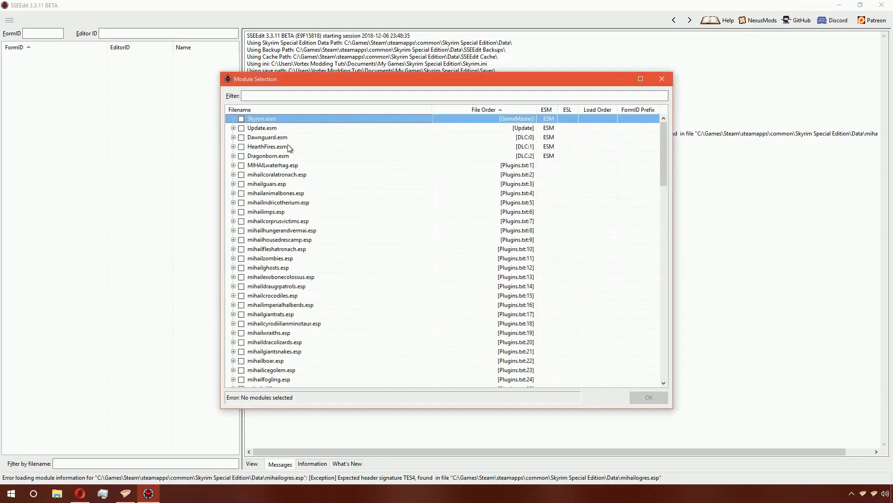
pyautogui.doubleClick(267, 166)
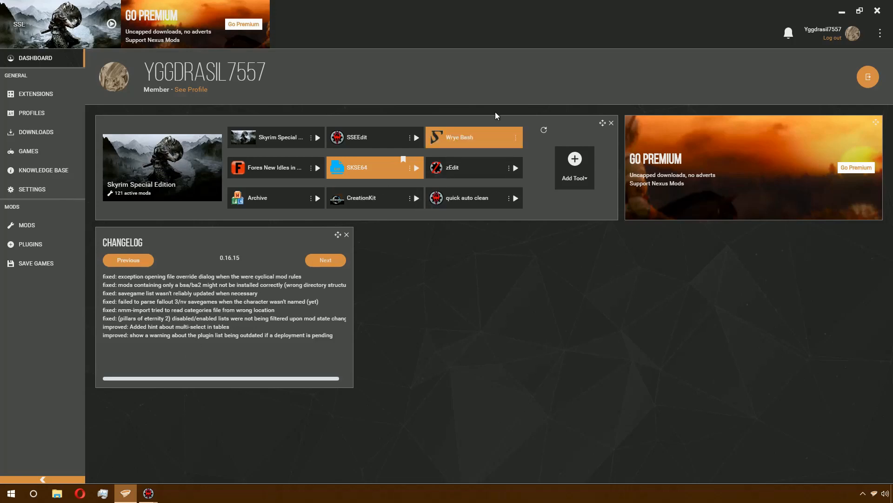
# - Launch Wrye Bash from the dashboard's tool list
pyautogui.click(513, 139)
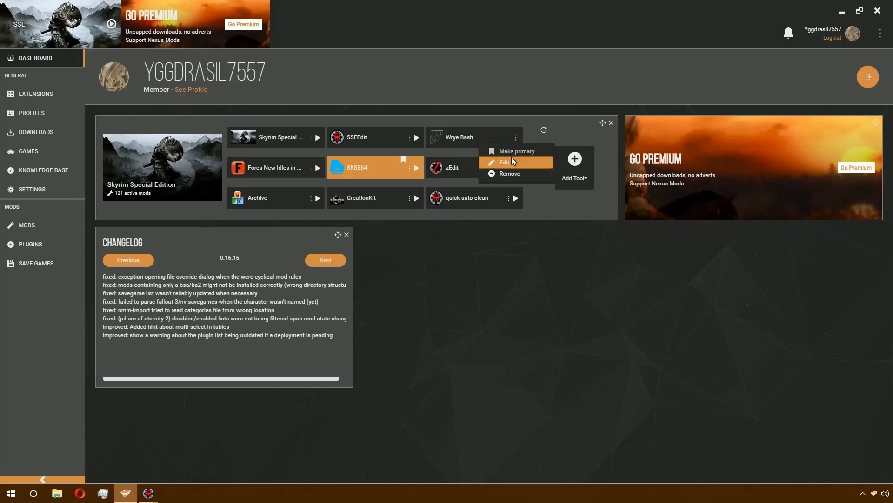
pyautogui.click(512, 158)
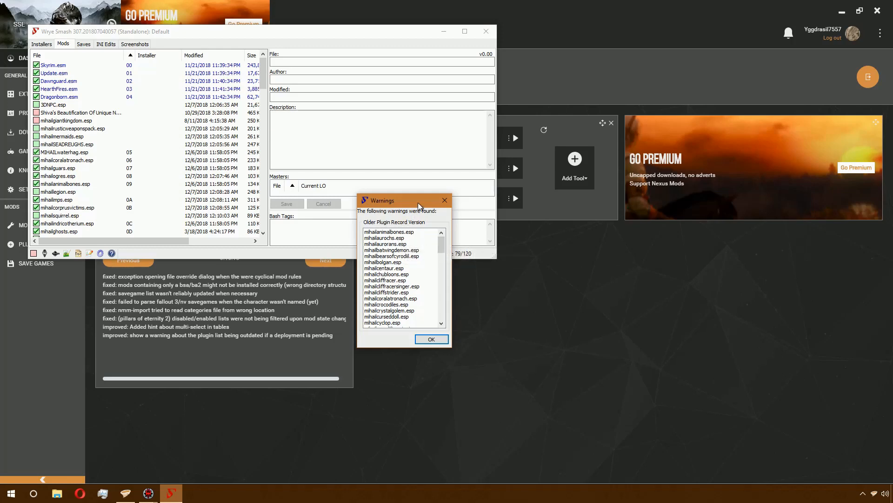
# - Move the Wrye Bash warnings window aside and launch the Creation Kit from the dashboard's tool list
pyautogui.moveTo(412, 200); pyautogui.dragTo(815, 175)
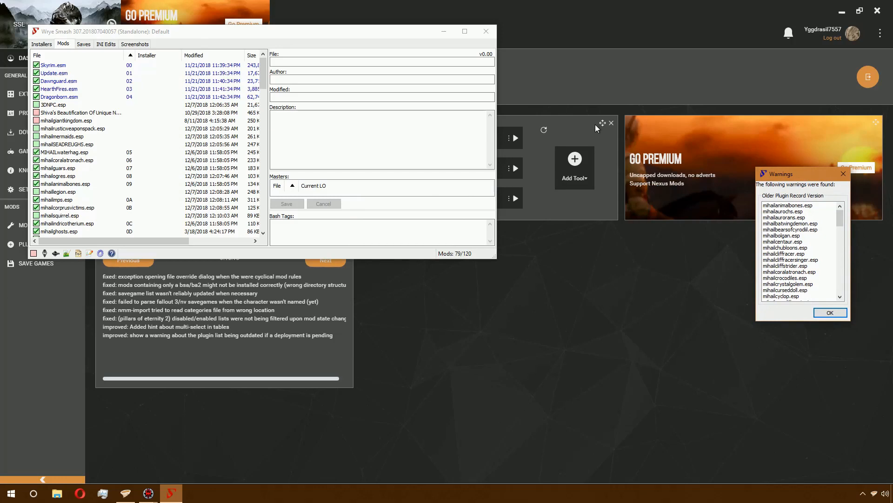
pyautogui.click(549, 99)
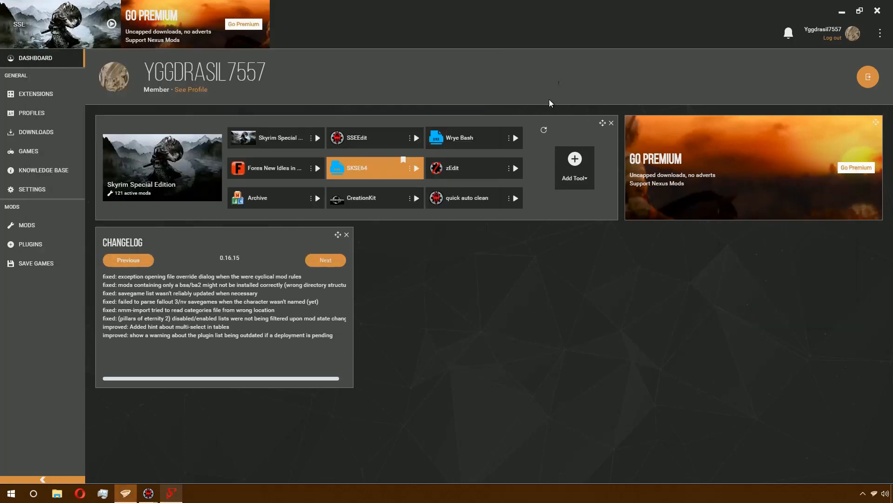
pyautogui.click(419, 196)
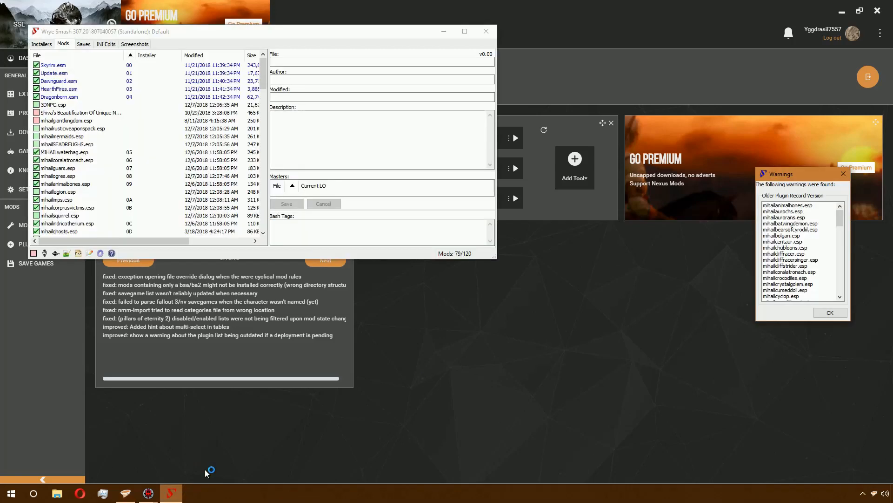
# - Scroll through the Wrye Bash list of older plugin record version warnings
pyautogui.moveTo(841, 224); pyautogui.dragTo(846, 298)
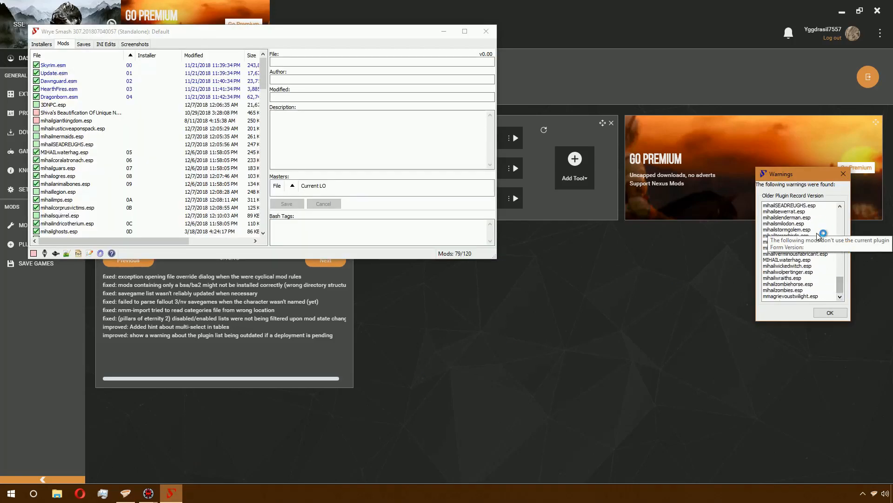
pyautogui.scroll(10, 818, 245)
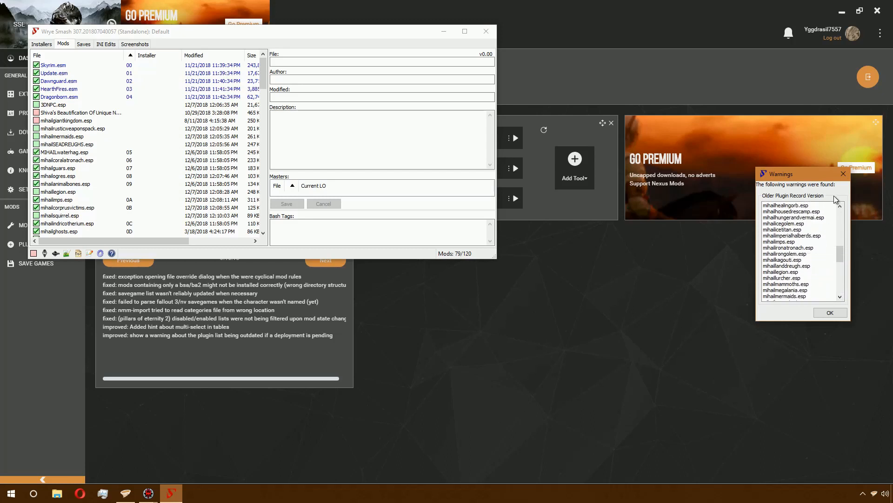
pyautogui.scroll(10, 819, 247)
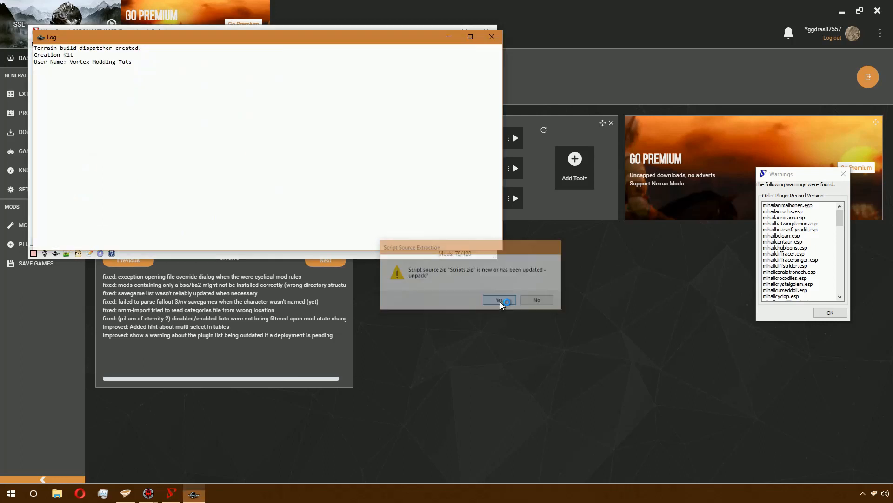
# - Confirm unpacking the Scripts.zip script source in the Creation Kit
pyautogui.click(500, 302)
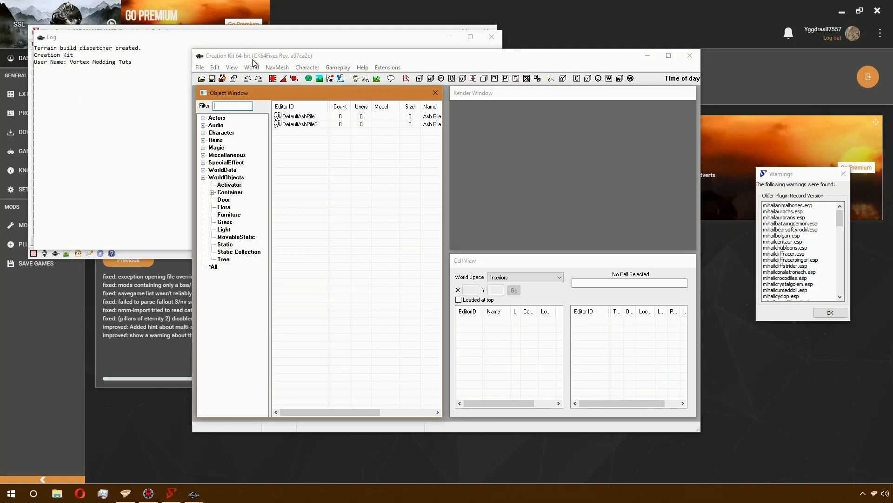
pyautogui.click(252, 60)
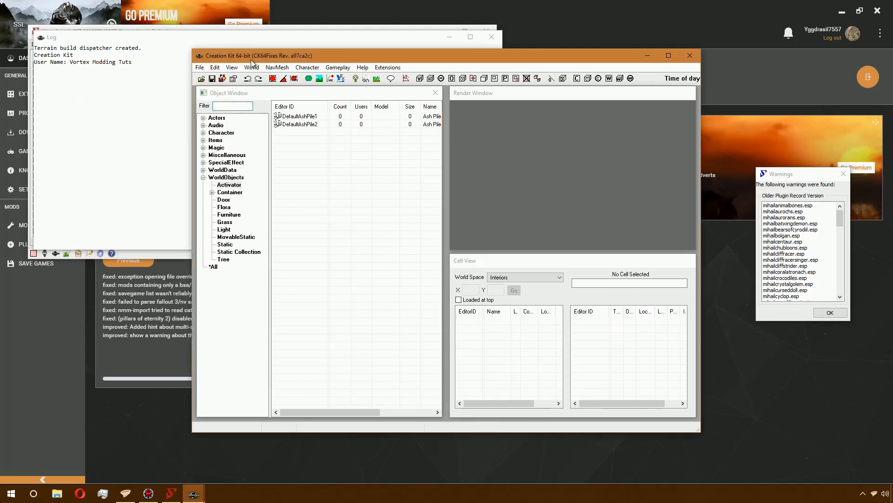
# - Load mihailslenderman.esp as the active file through the Creation Kit's Data dialog
pyautogui.click(198, 68)
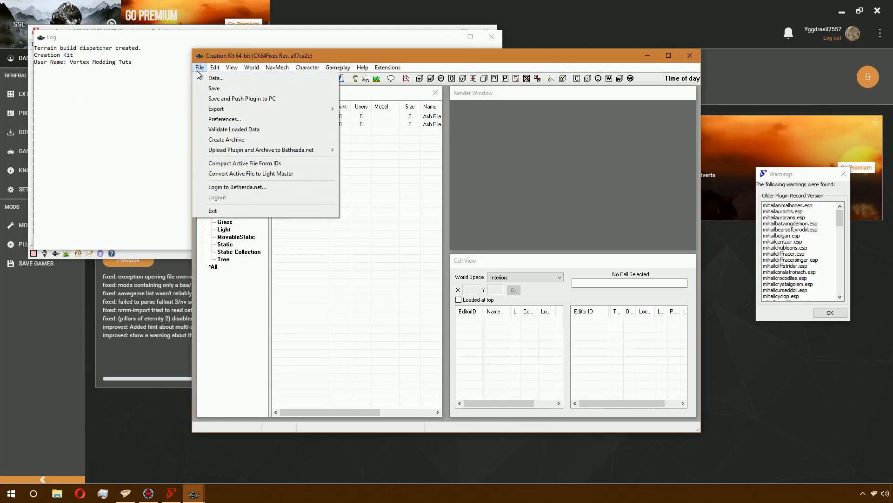
pyautogui.click(215, 77)
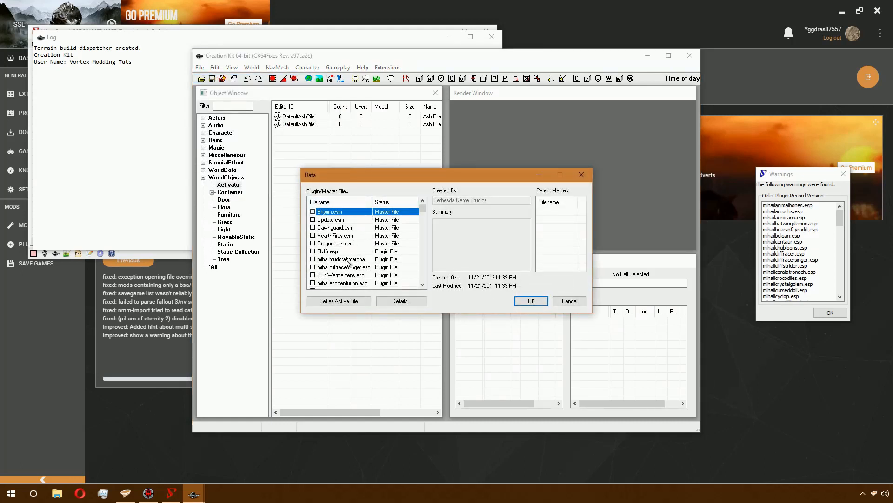
pyautogui.scroll(-15, 367, 281)
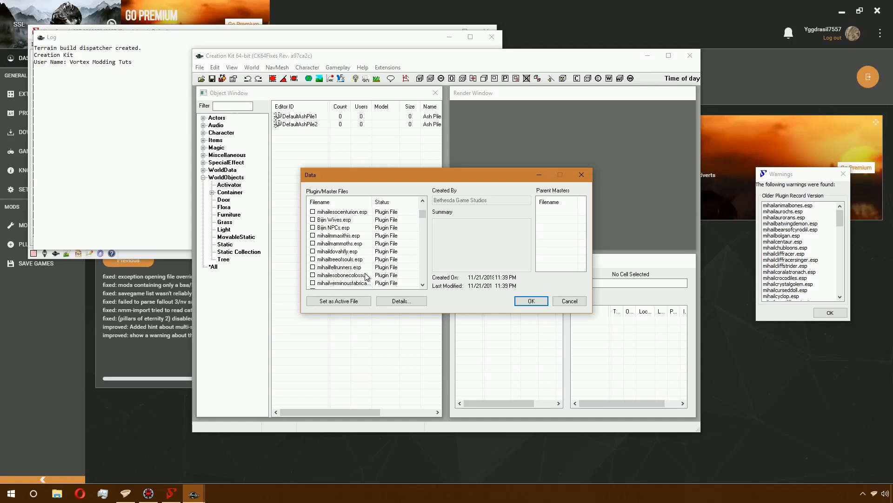
pyautogui.scroll(-5, 366, 278)
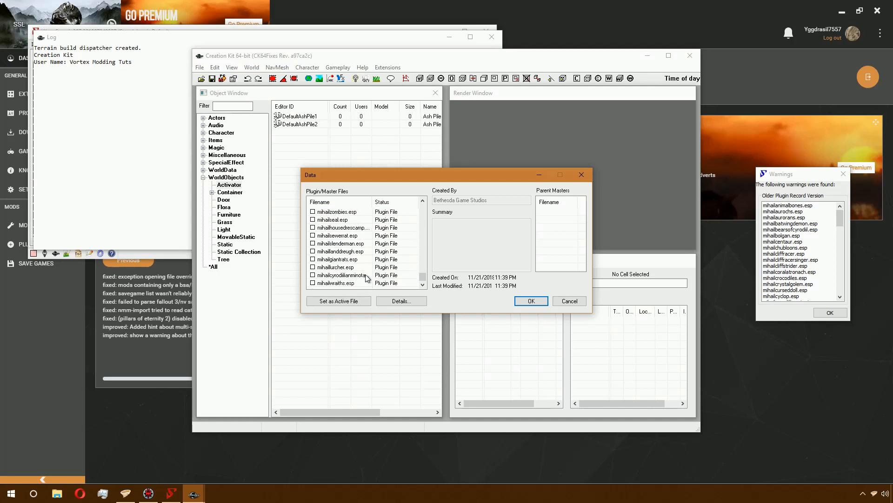
pyautogui.doubleClick(348, 244)
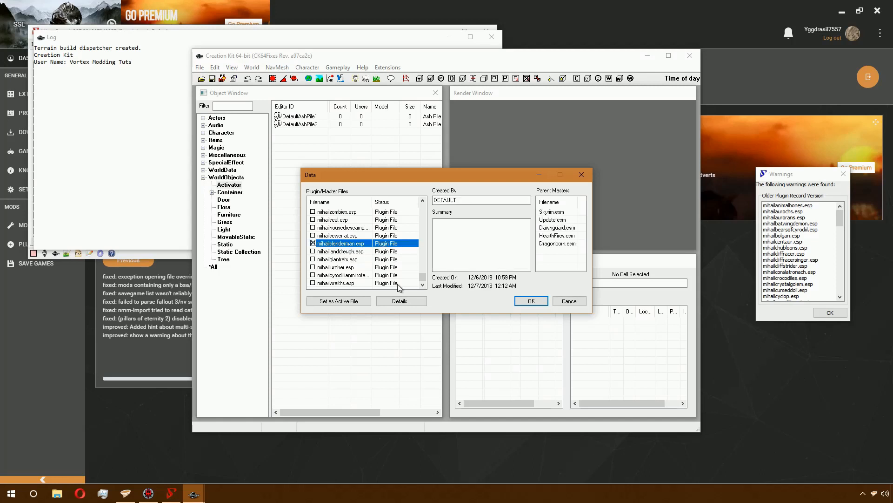
pyautogui.click(350, 301)
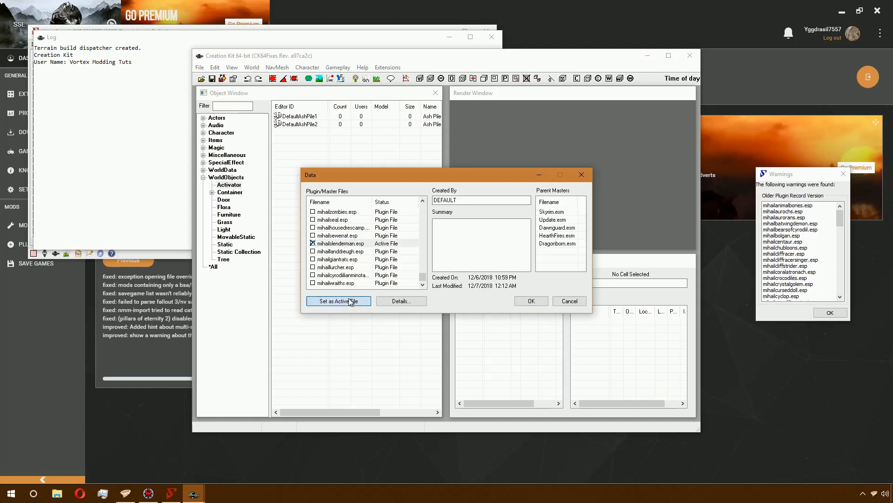
pyautogui.click(531, 300)
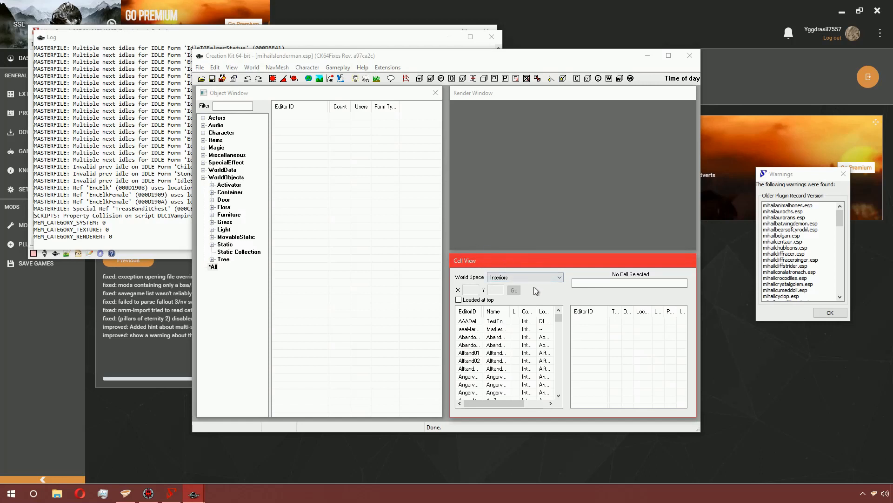
# - Save the active plugin and close the Creation Kit
pyautogui.click(205, 70)
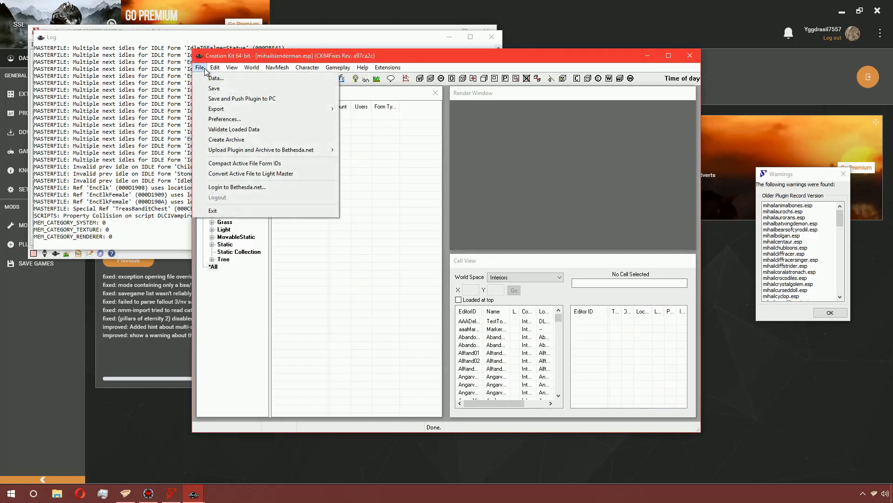
pyautogui.click(227, 90)
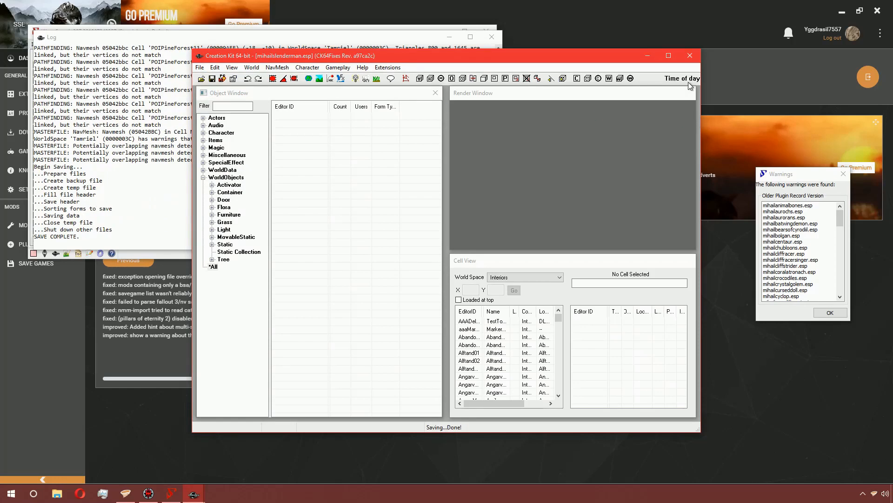
pyautogui.click(690, 57)
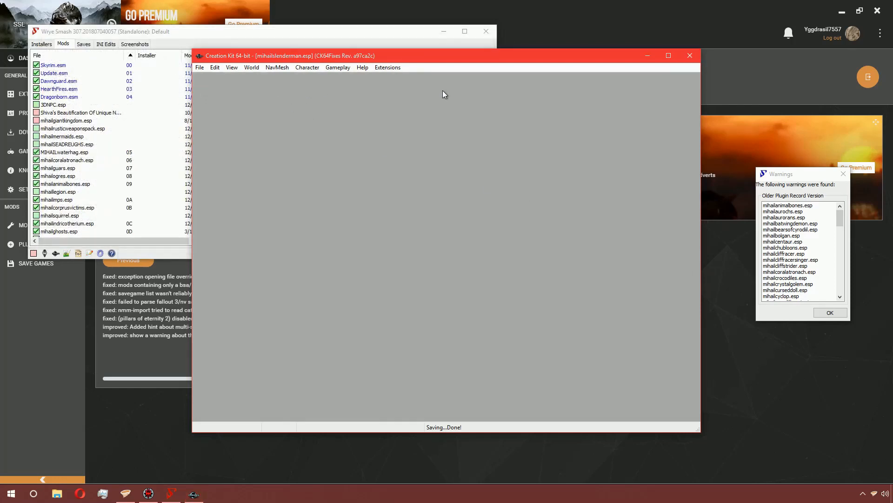
# - Bring Wrye Bash back and scroll through its older plugin record version warnings
pyautogui.click(547, 26)
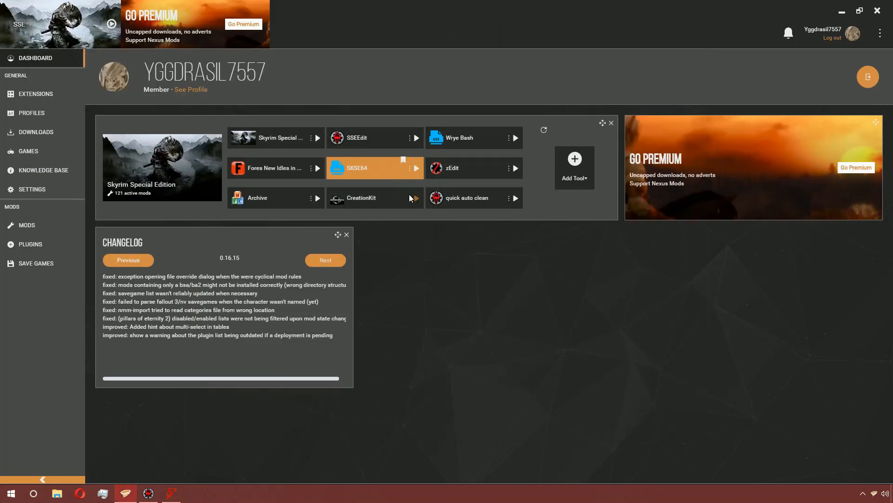
pyautogui.click(179, 494)
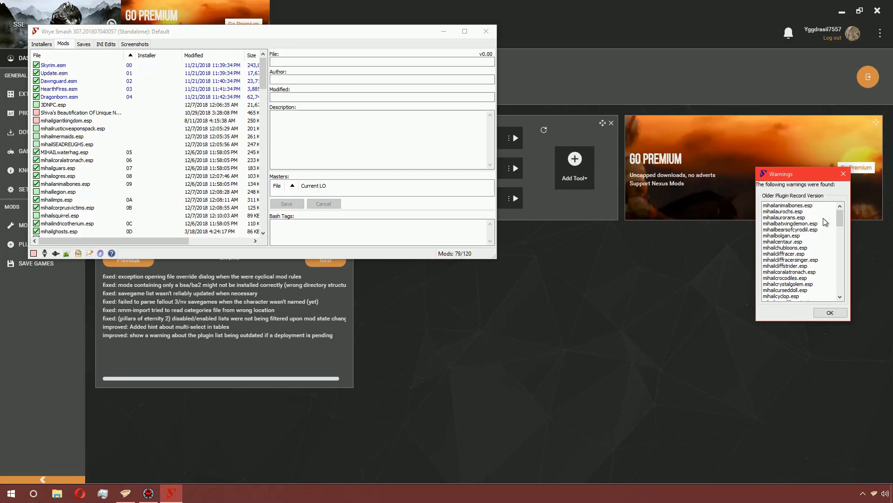
pyautogui.moveTo(841, 221)
pyautogui.mouseDown()
pyautogui.moveTo(844, 304)
pyautogui.moveTo(840, 219)
pyautogui.mouseUp()
pyautogui.scroll(-10, 815, 251)
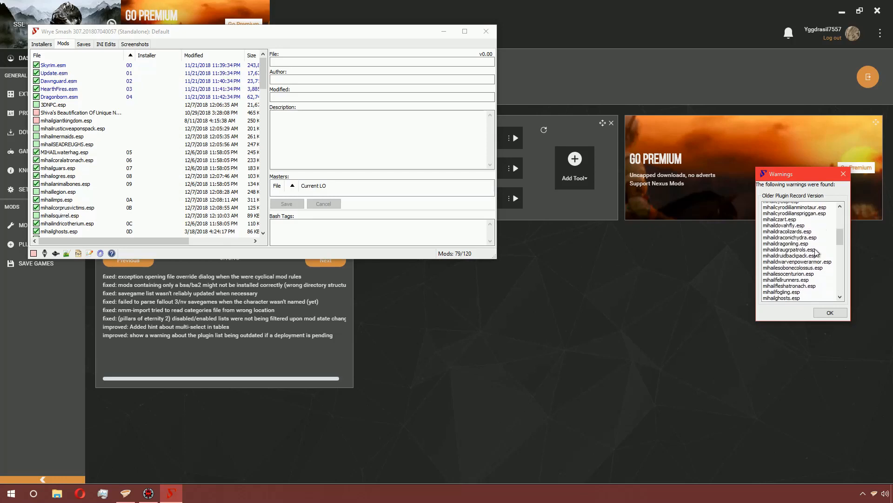
pyautogui.scroll(-5, 815, 252)
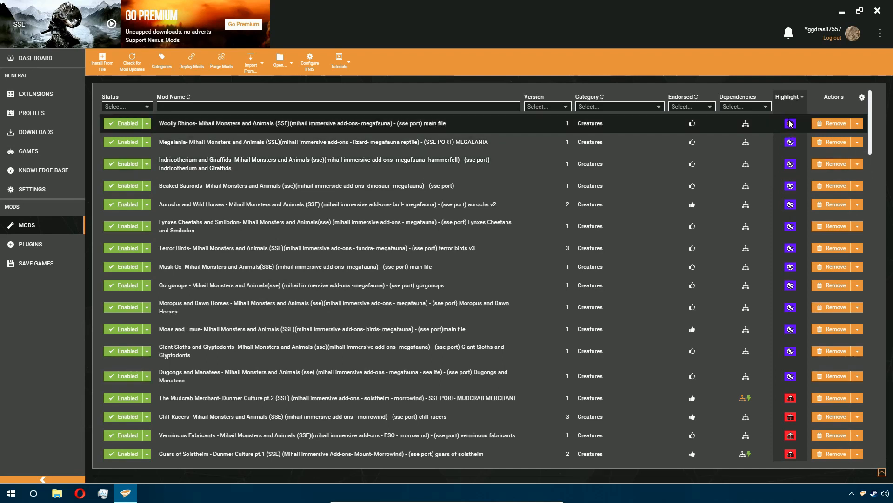
# - Inspect the Mods list's column toggle options and the first mod's highlight settings
pyautogui.click(862, 99)
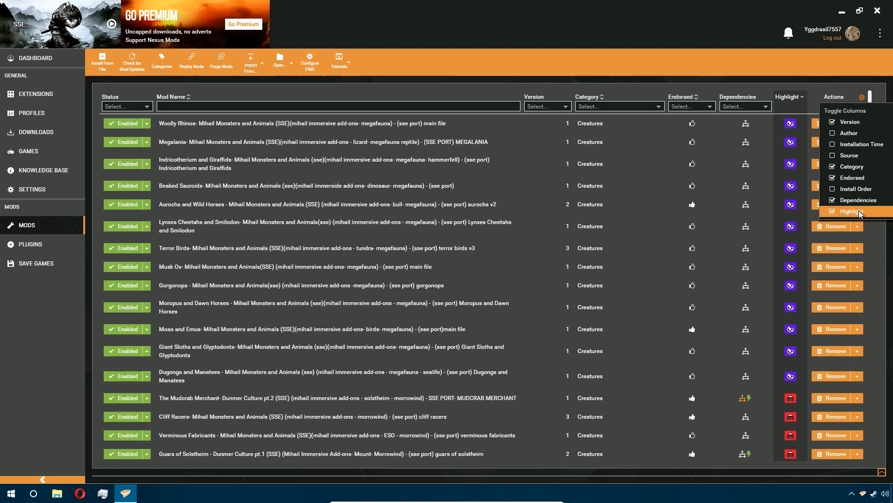
pyautogui.click(794, 133)
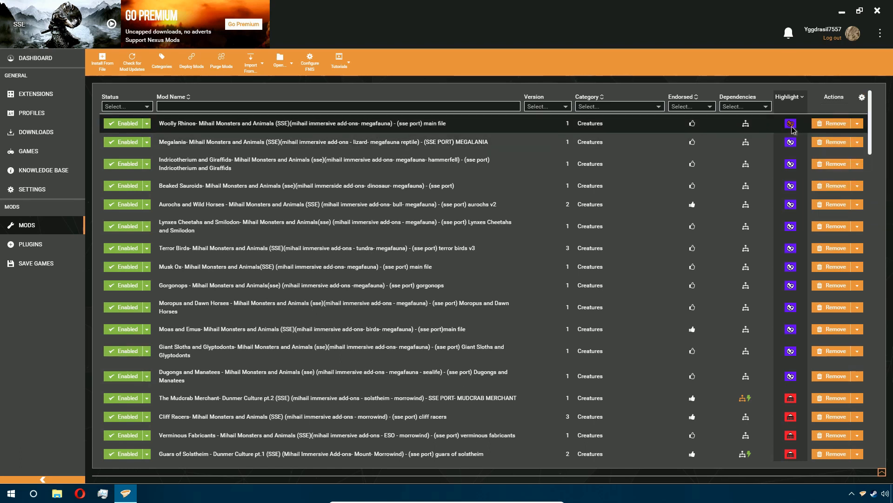
pyautogui.click(792, 126)
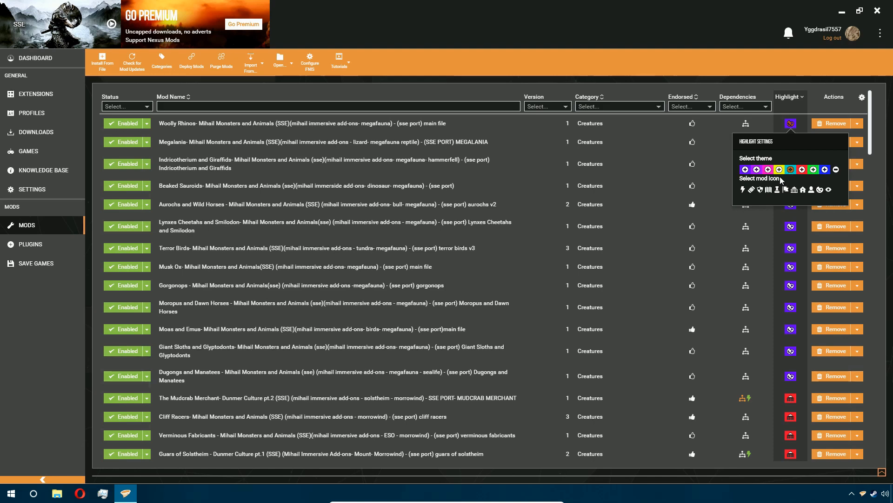
# - Open the plugin groups manager and add a new group named awrth
pyautogui.click(44, 245)
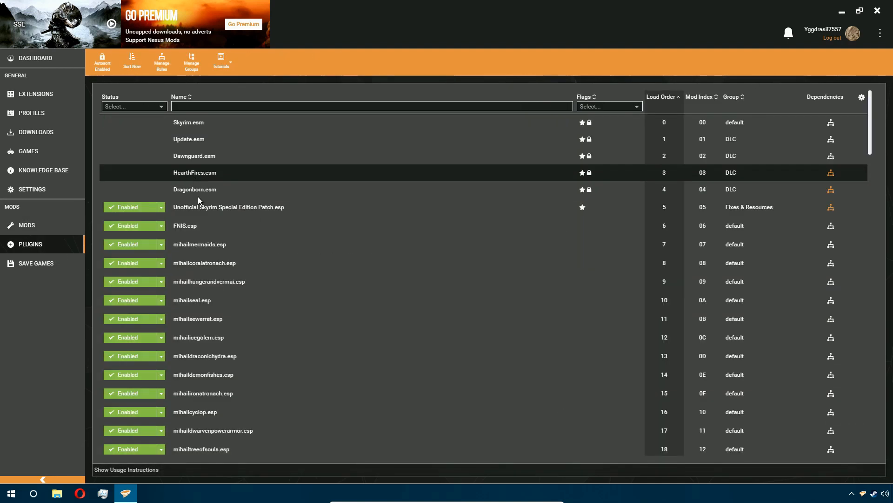
pyautogui.click(191, 63)
pyautogui.rightClick(299, 168)
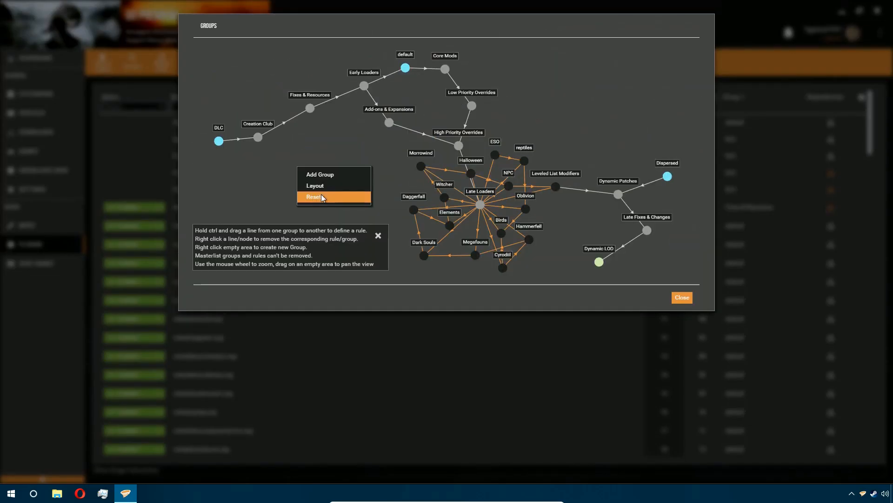
pyautogui.click(335, 174)
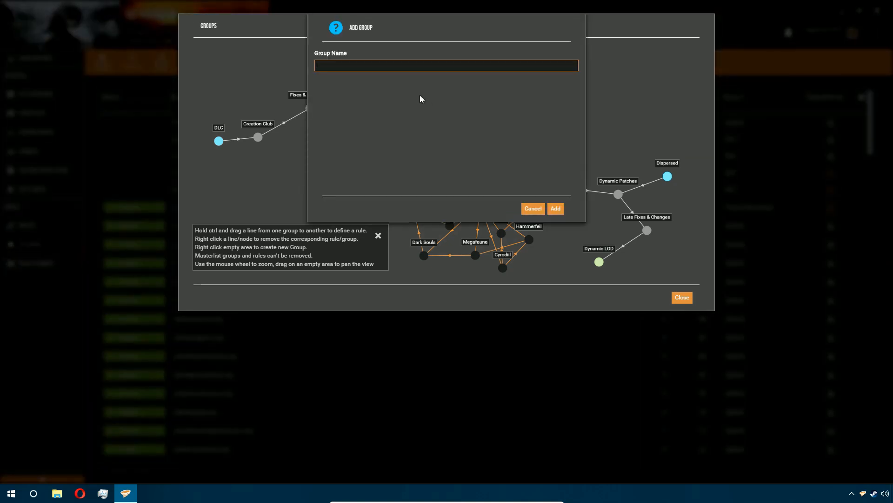
pyautogui.write('awrth')
pyautogui.click(558, 210)
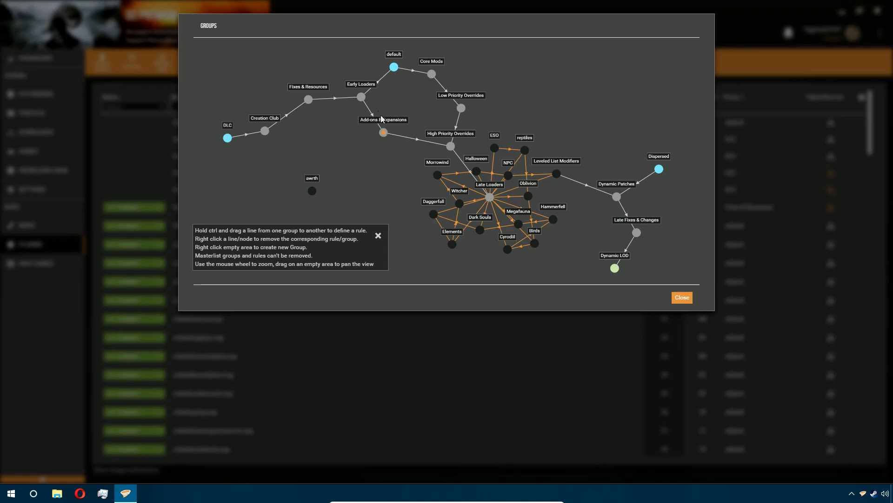
# - Draw rules connecting the awrth group to the default and Low Priority Overrides groups
pyautogui.moveTo(394, 68); pyautogui.dragTo(314, 192)
pyautogui.moveTo(314, 190); pyautogui.dragTo(314, 190)
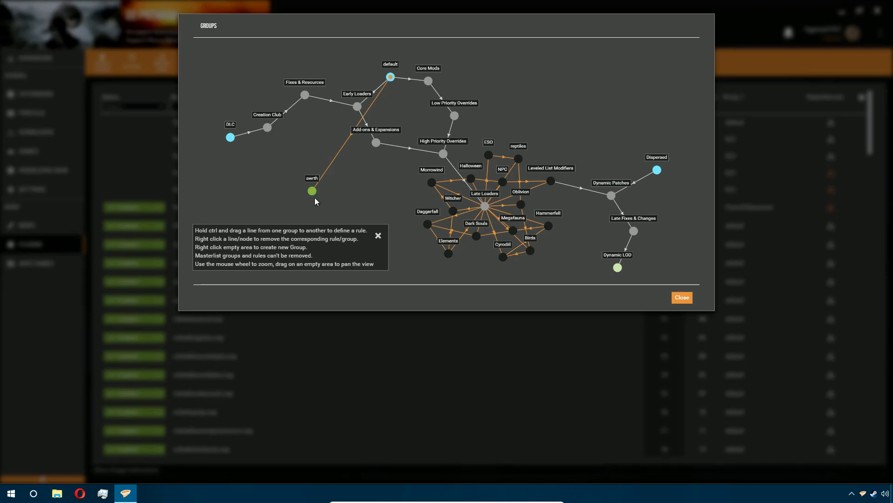
pyautogui.moveTo(313, 192); pyautogui.dragTo(445, 106)
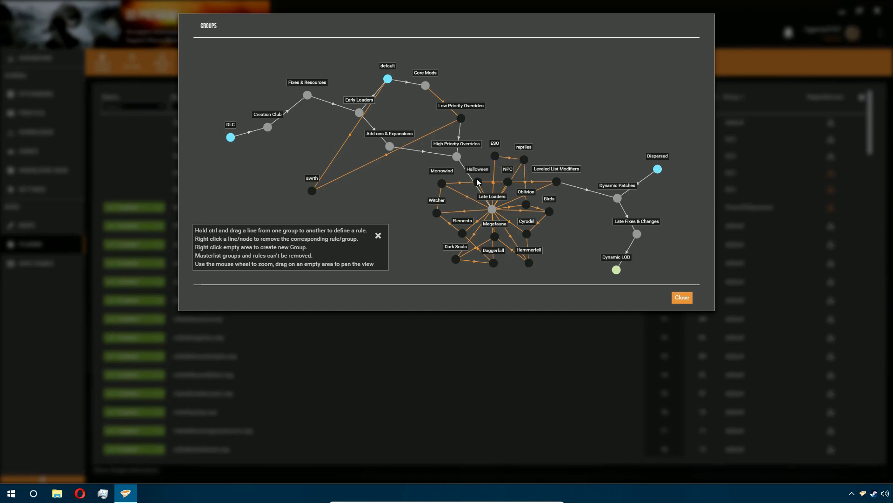
# - Remove the awrth group from the groups graph
pyautogui.rightClick(314, 190)
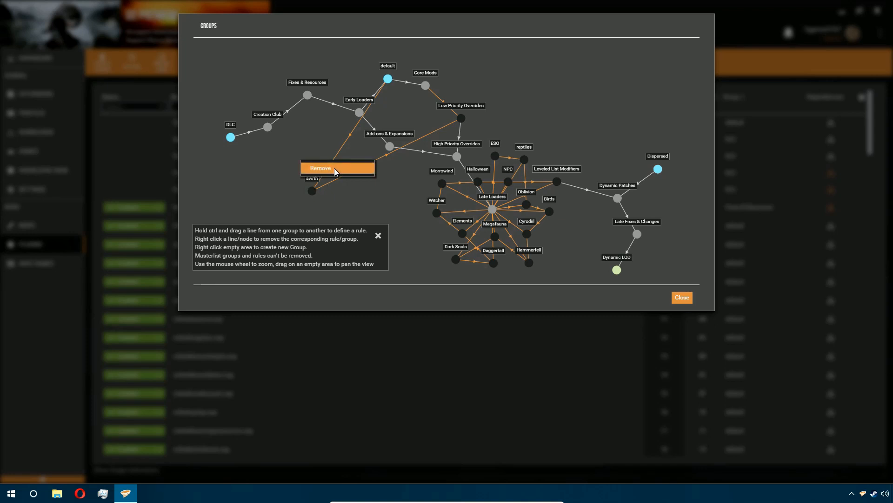
pyautogui.click(335, 169)
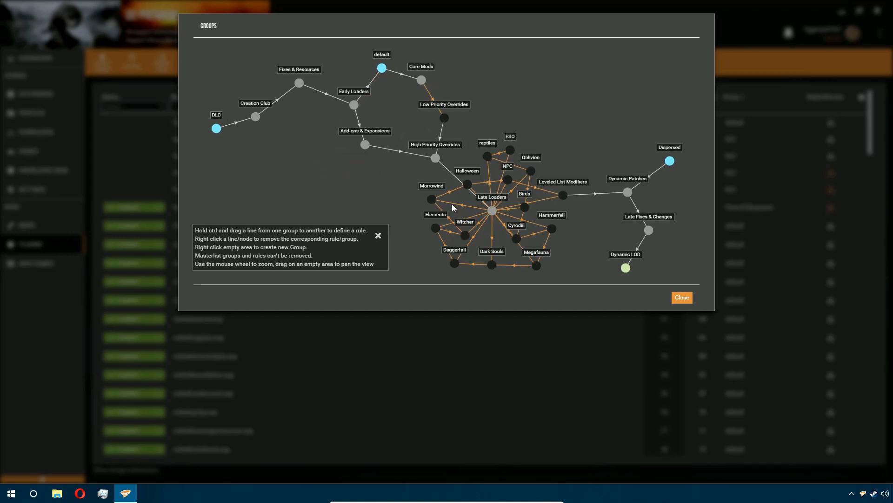
# - Close the plugin groups manager without removing any other rule
pyautogui.rightClick(467, 184)
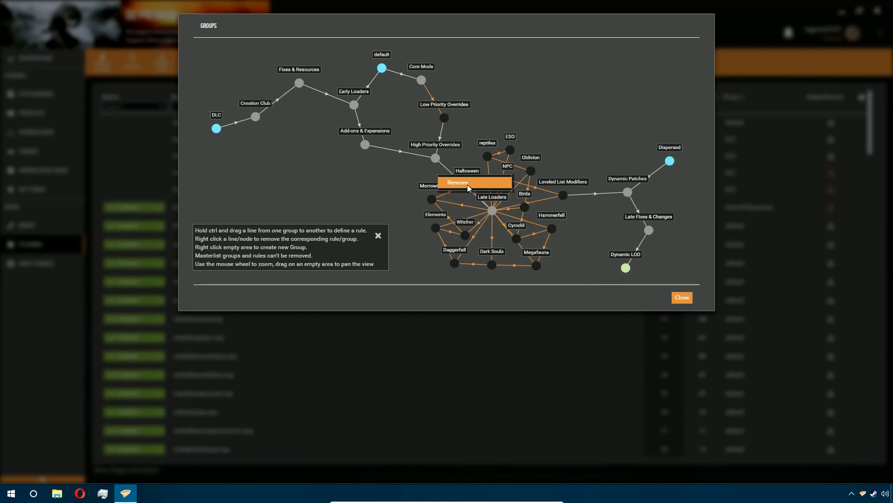
pyautogui.click(398, 210)
pyautogui.click(686, 298)
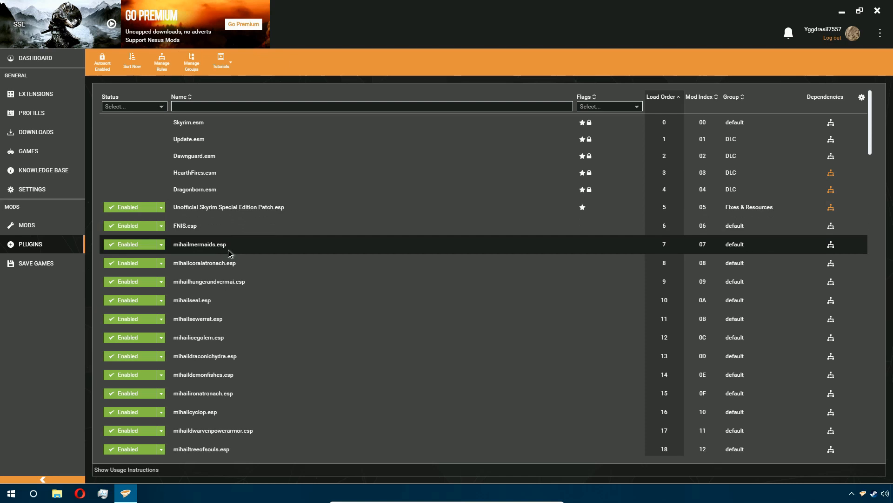
# - Open the group list for mihailmermaids.esp and browse it, closing it without changing the group
pyautogui.click(228, 249)
pyautogui.click(796, 241)
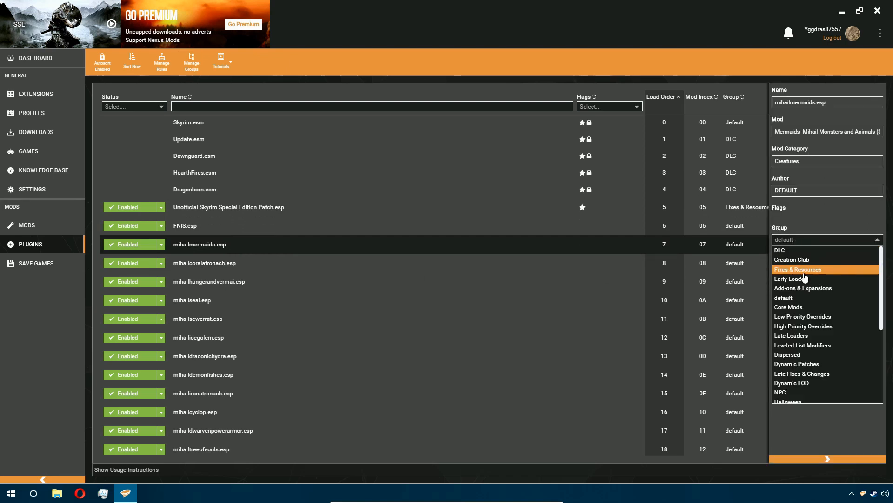
pyautogui.scroll(-3, 810, 303)
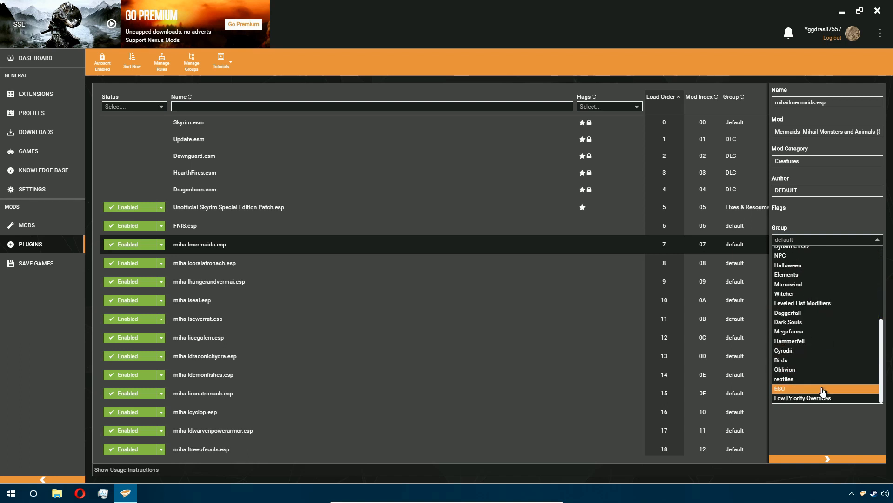
pyautogui.click(814, 213)
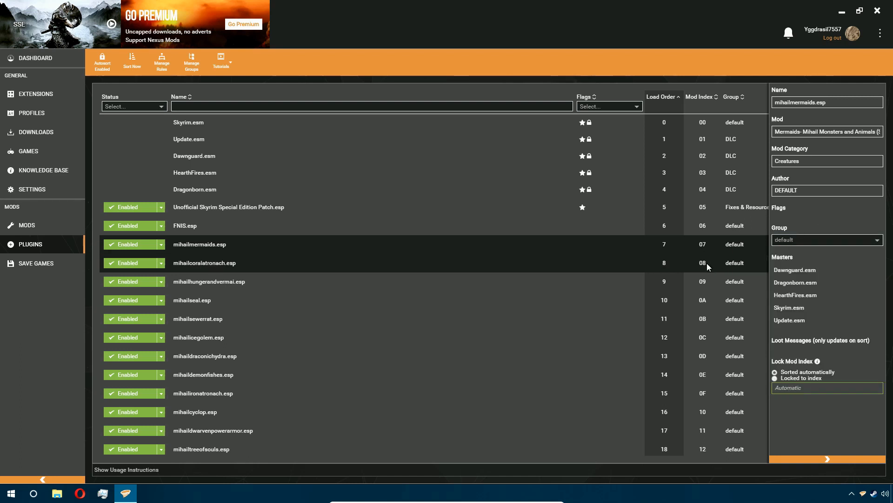
# - Multi-select the plugins from mihailmermaids.esp to mihailsewerrat.esp and open their shared group list, closing it without changing anything
pyautogui.keyDown('ctrl'); pyautogui.click(311, 258); pyautogui.keyUp('ctrl')
pyautogui.keyDown('ctrl'); pyautogui.click(297, 285); pyautogui.keyUp('ctrl')
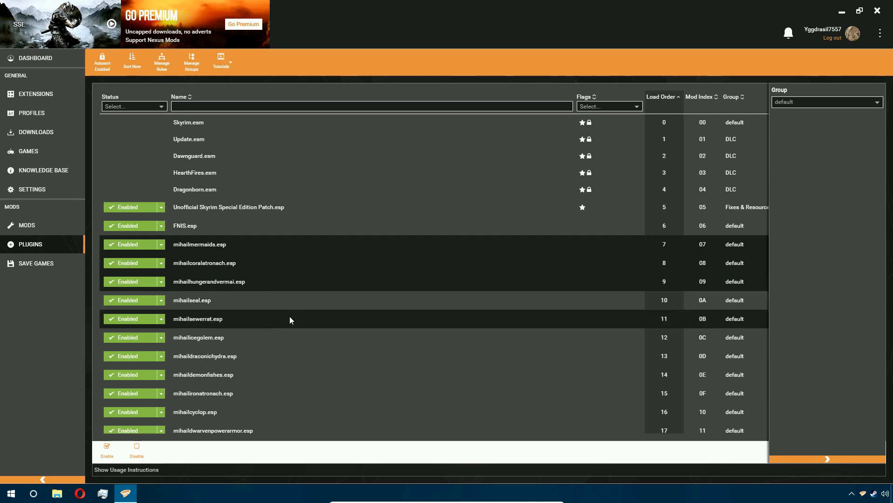
pyautogui.keyDown('ctrl'); pyautogui.click(283, 303); pyautogui.keyUp('ctrl')
pyautogui.keyDown('ctrl'); pyautogui.click(278, 322); pyautogui.keyUp('ctrl')
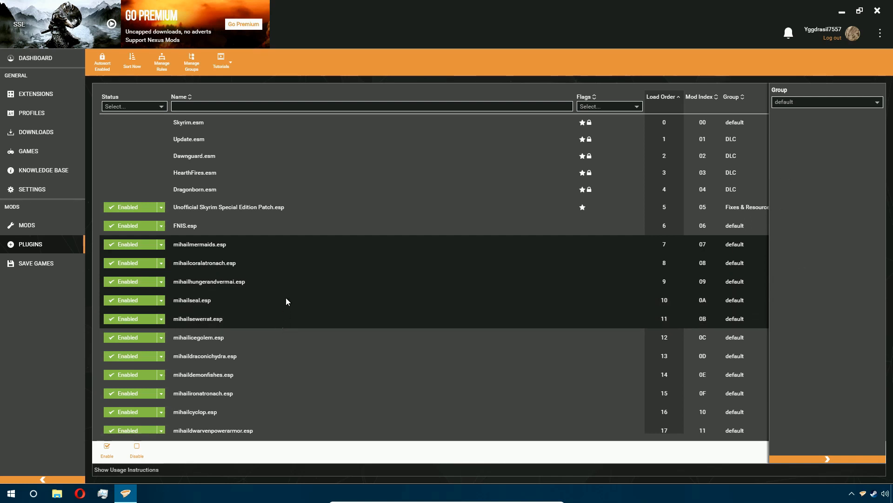
pyautogui.keyDown('shift'); pyautogui.click(273, 409); pyautogui.keyUp('shift')
pyautogui.keyDown('shift'); pyautogui.click(262, 238); pyautogui.keyUp('shift')
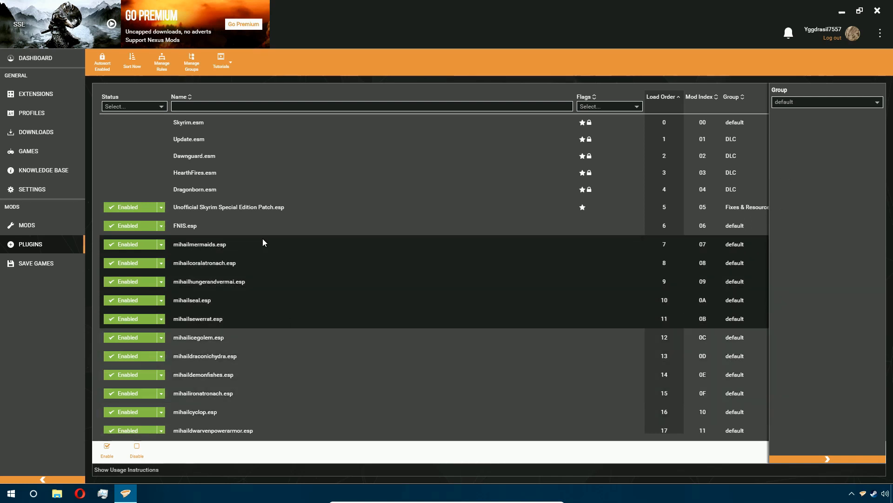
pyautogui.click(808, 102)
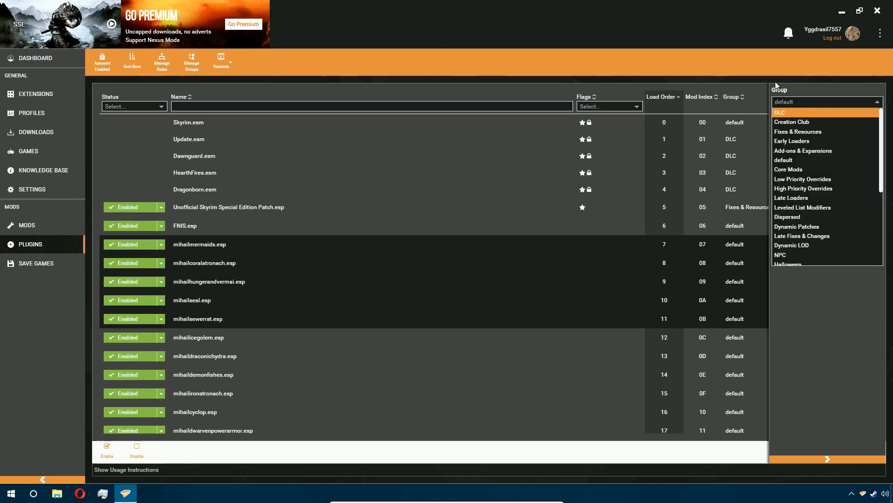
pyautogui.click(678, 60)
# - Return to the dashboard with its tool shortcuts
pyautogui.scroll(-15, 586, 330)
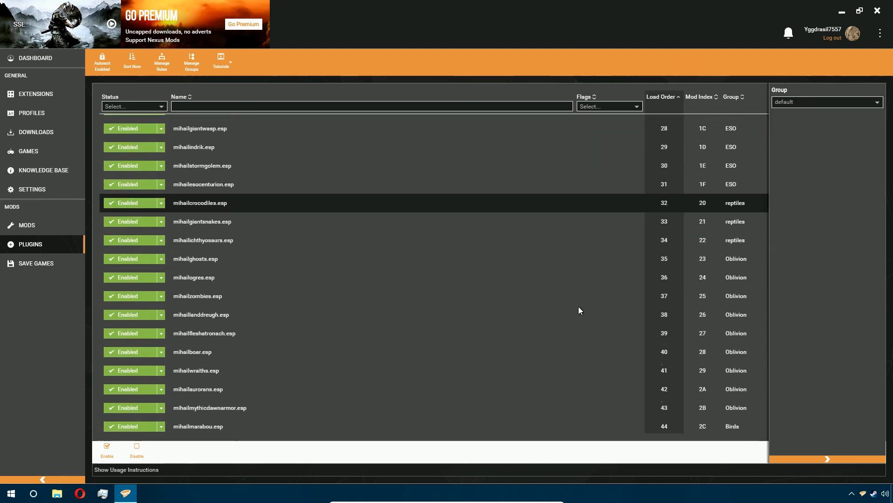
pyautogui.click(68, 62)
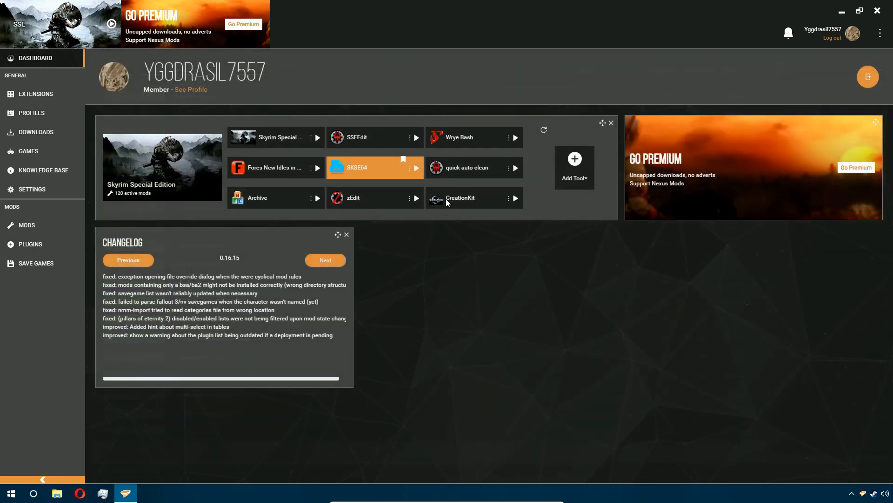
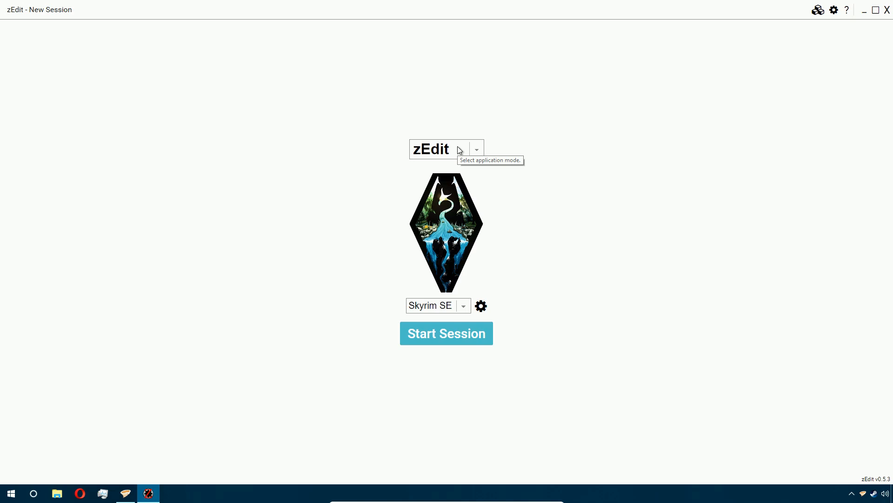
# - Switch the application mode to zMerge and start a Skyrim SE session
pyautogui.click(460, 149)
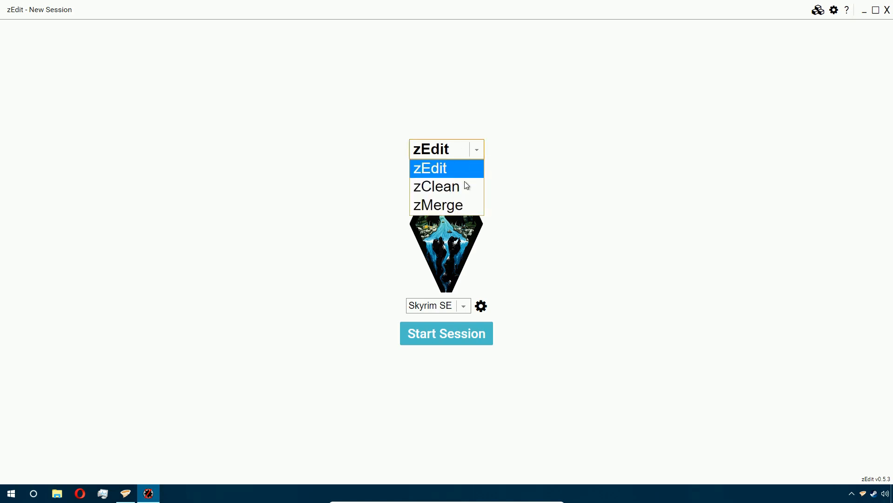
pyautogui.click(465, 204)
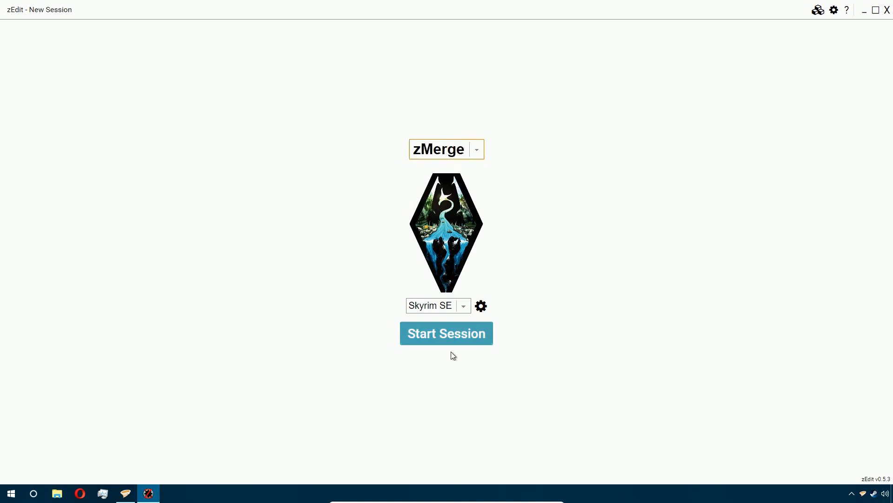
pyautogui.click(452, 333)
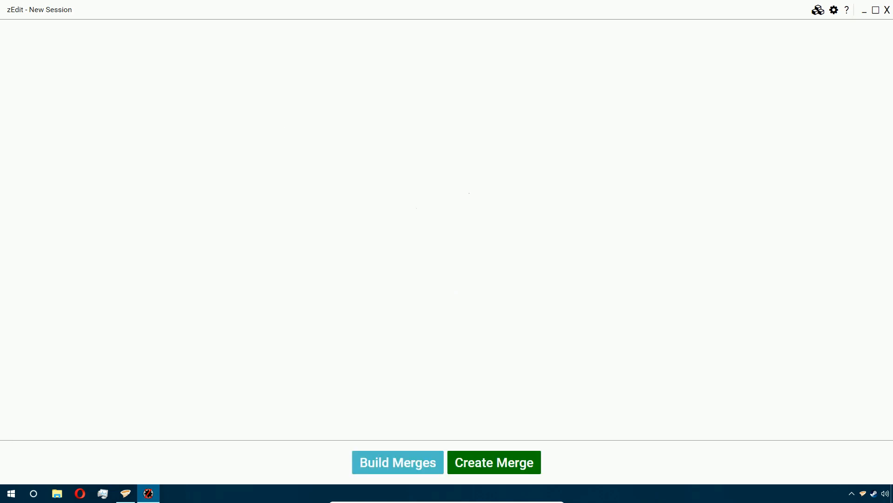
# - Open the settings and change the application theme to Night
pyautogui.click(834, 10)
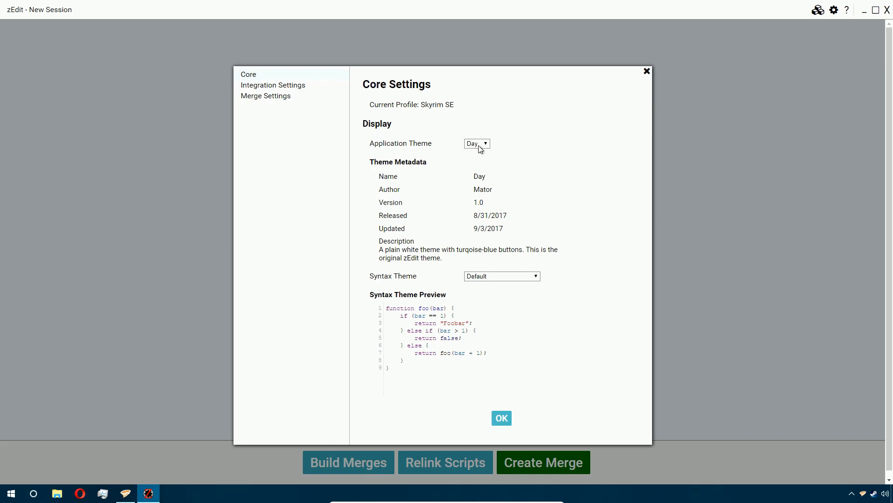
pyautogui.click(471, 145)
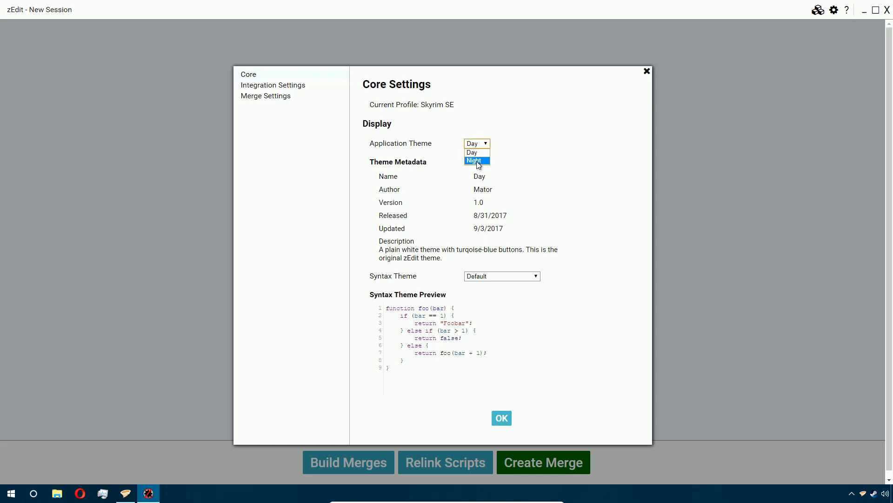
pyautogui.click(474, 160)
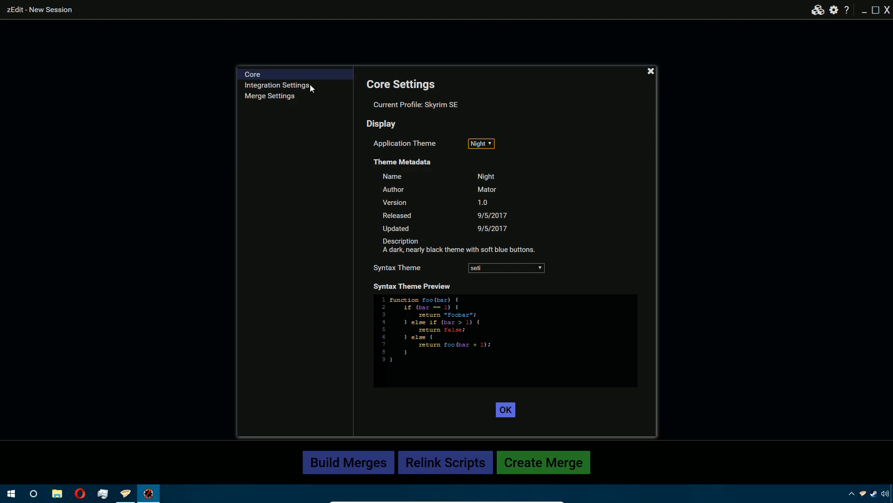
# - In the integration settings, set the mod manager to Vortex
pyautogui.click(310, 85)
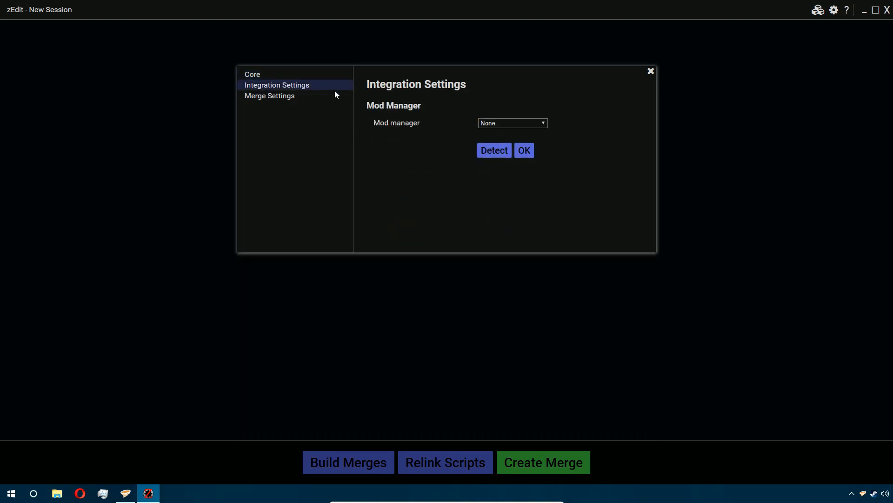
pyautogui.click(529, 123)
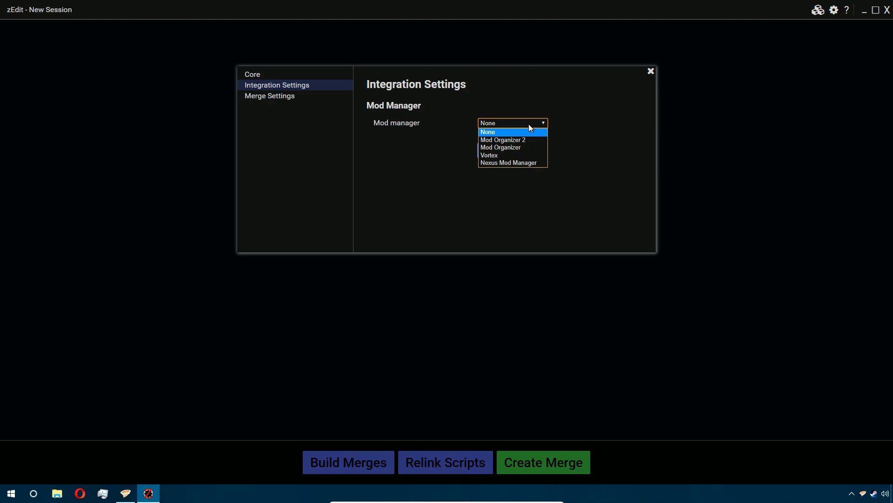
pyautogui.click(517, 155)
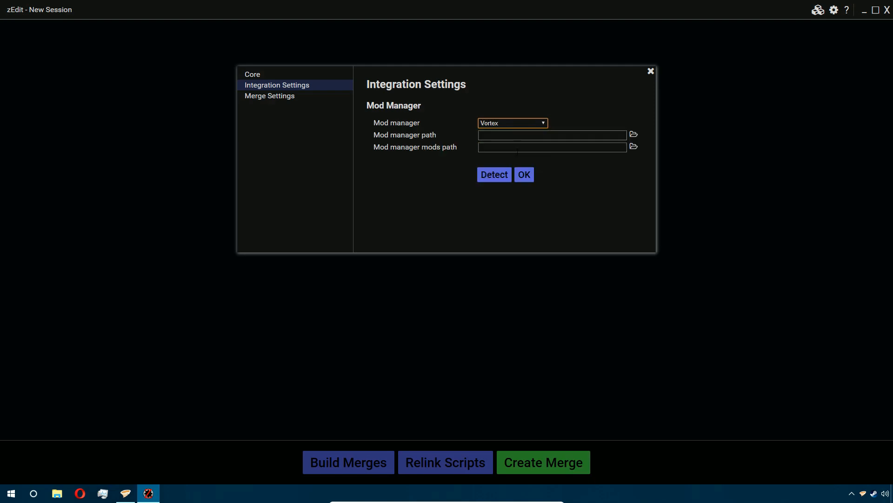
# - Set the mod manager path to the Vortex folder inside the user's AppData\Roaming directory
pyautogui.click(635, 136)
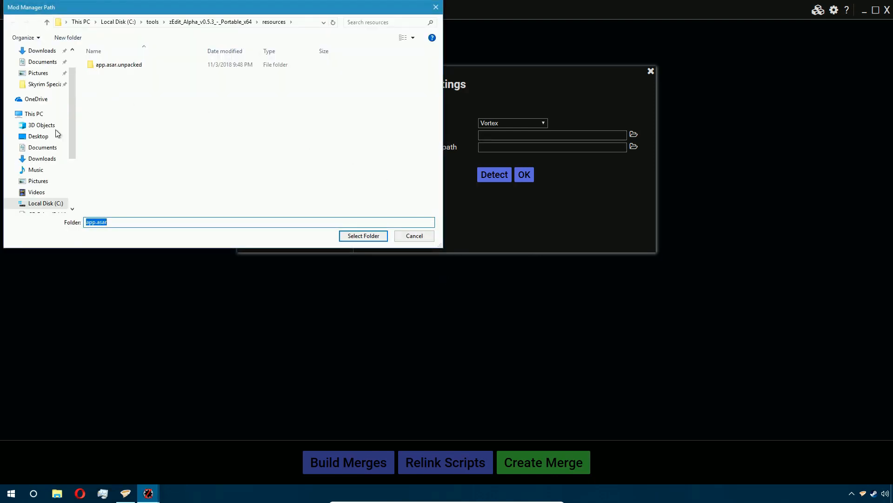
pyautogui.scroll(-1, 56, 134)
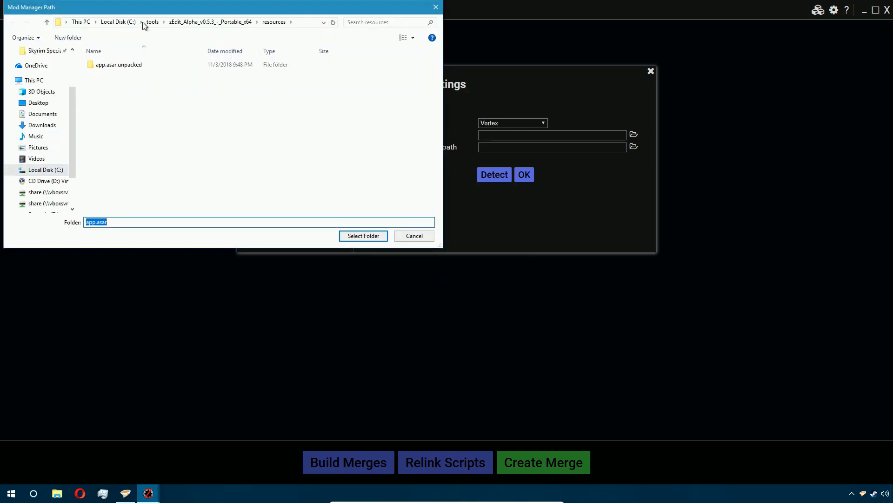
pyautogui.click(127, 25)
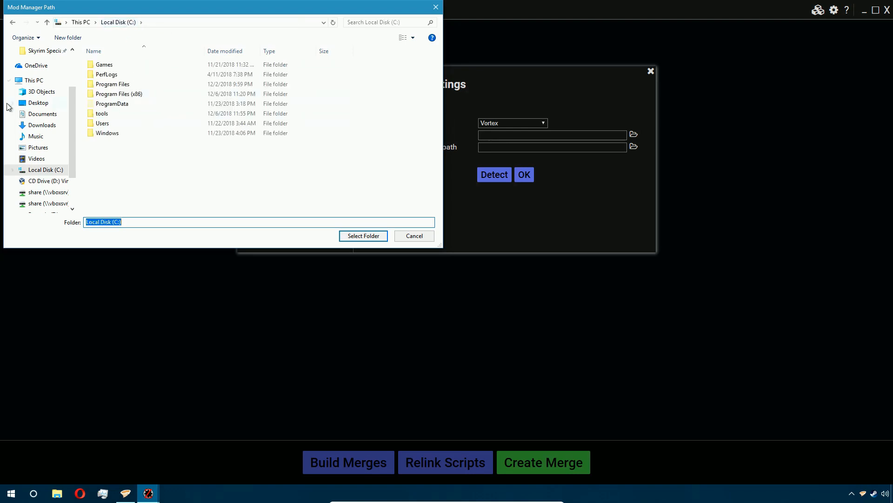
pyautogui.scroll(2, 18, 109)
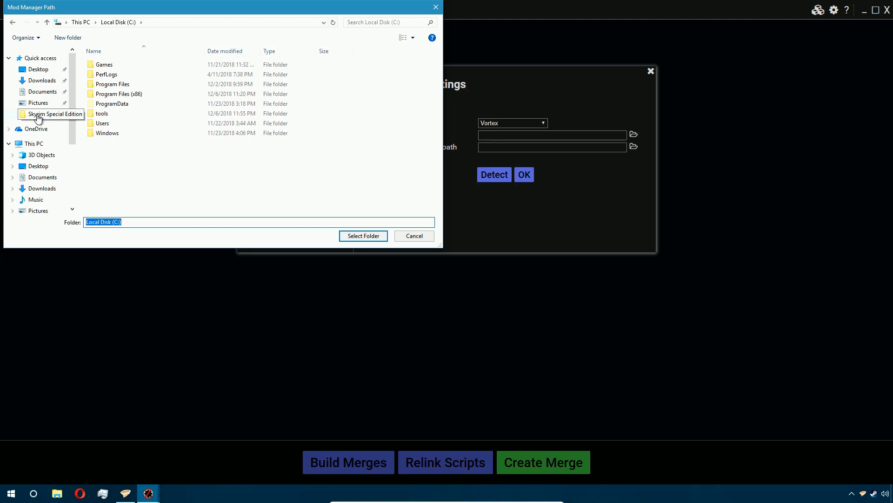
pyautogui.click(55, 93)
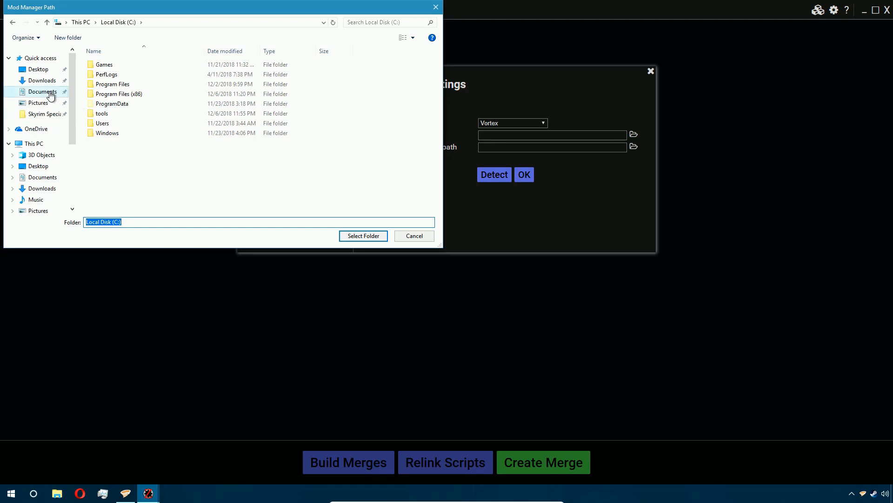
pyautogui.scroll(-2, 52, 178)
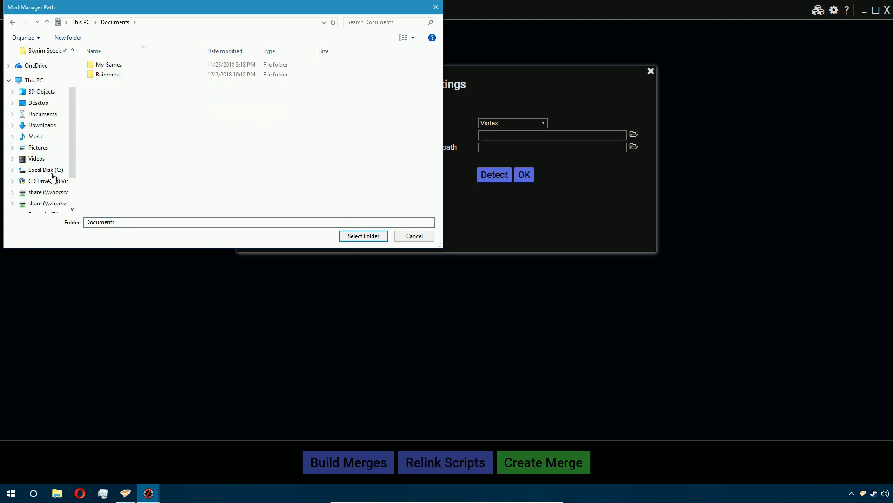
pyautogui.click(49, 170)
pyautogui.doubleClick(106, 123)
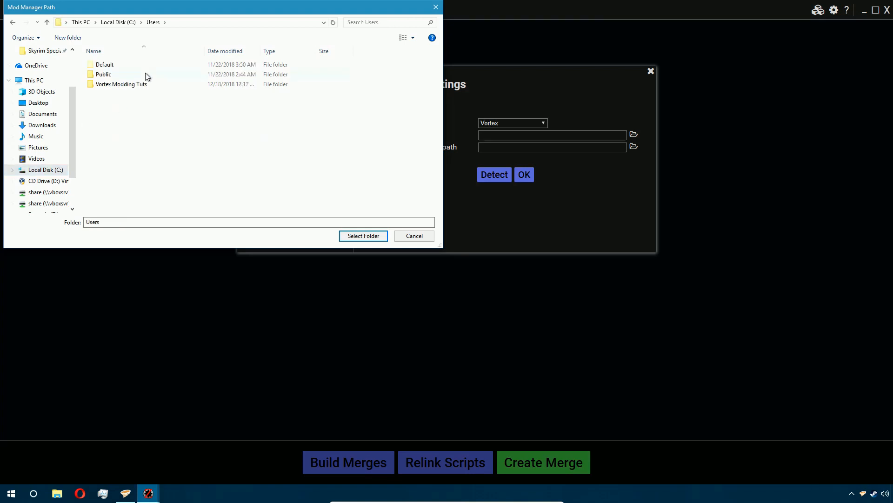
pyautogui.doubleClick(162, 84)
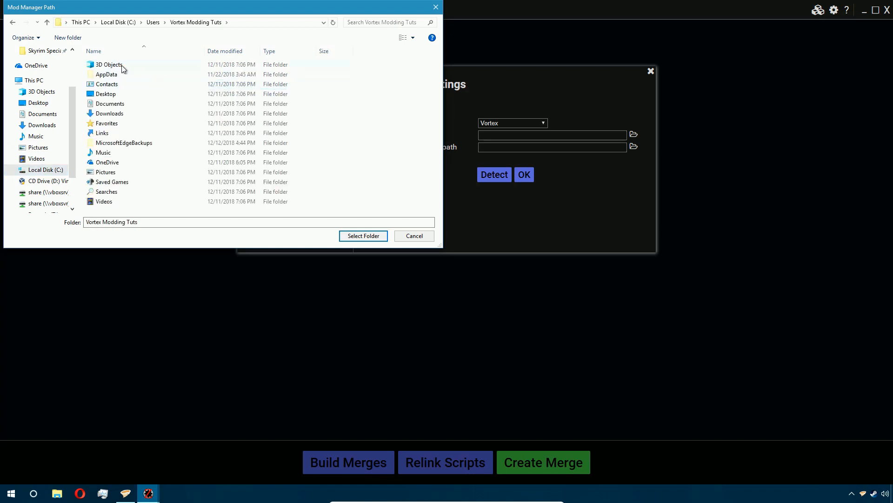
pyautogui.doubleClick(119, 75)
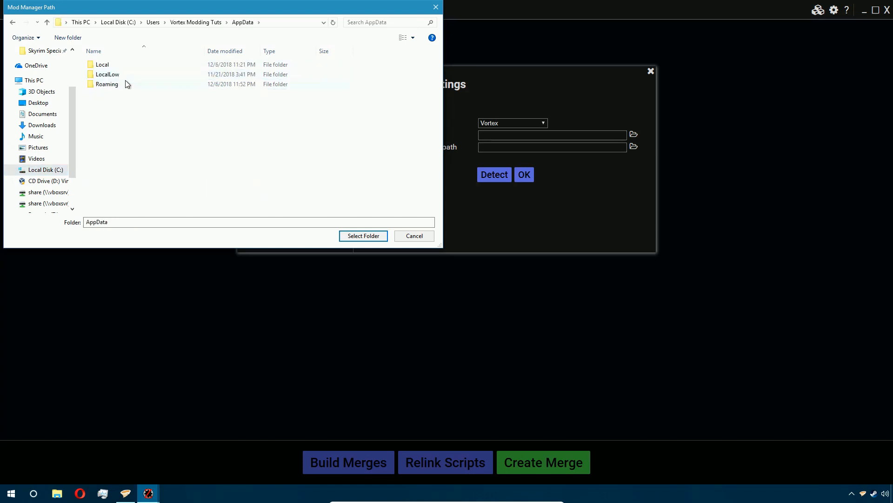
pyautogui.doubleClick(125, 83)
pyautogui.doubleClick(112, 114)
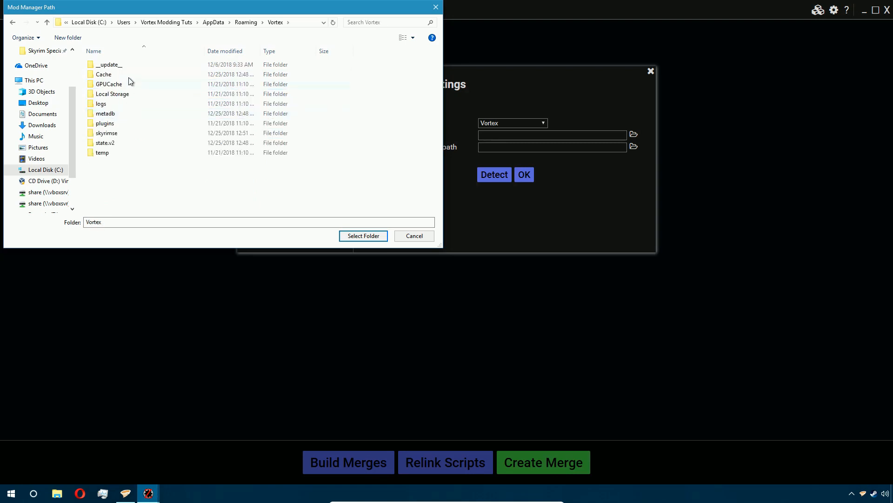
pyautogui.click(377, 236)
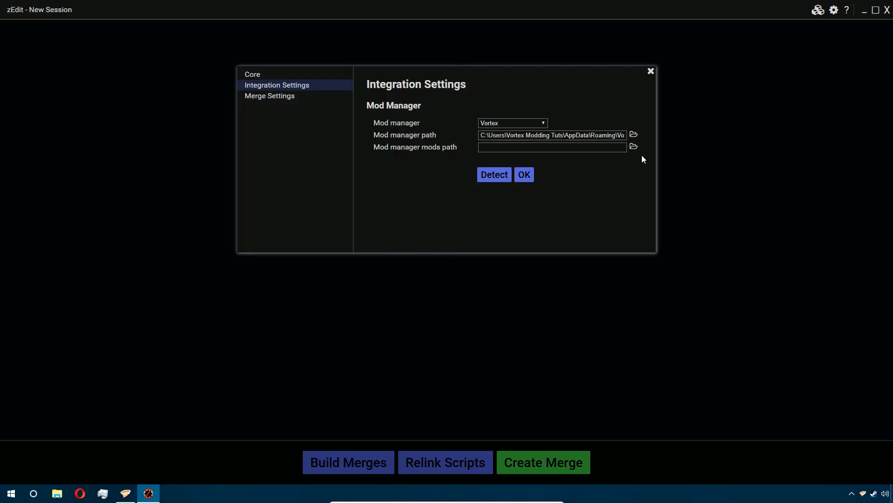
# - Set the mod manager mods path to the Vortex\skyrimse\mods folder in AppData\Roaming
pyautogui.click(633, 148)
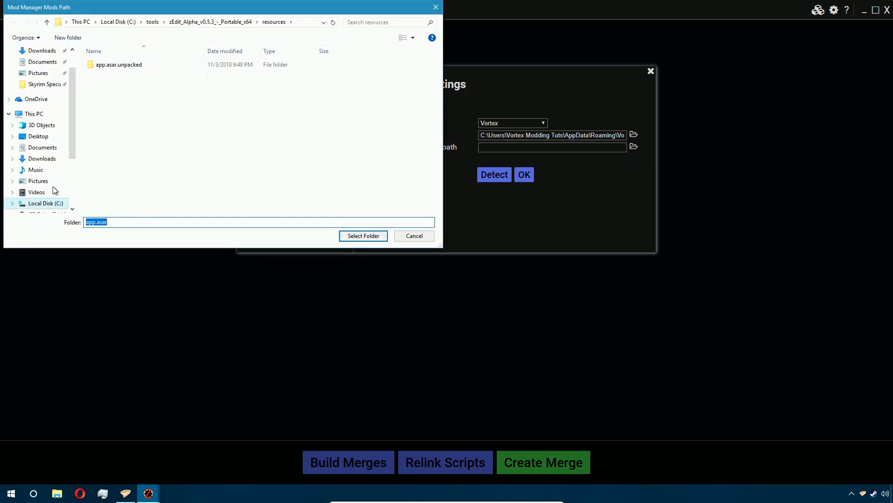
pyautogui.click(45, 203)
pyautogui.doubleClick(124, 122)
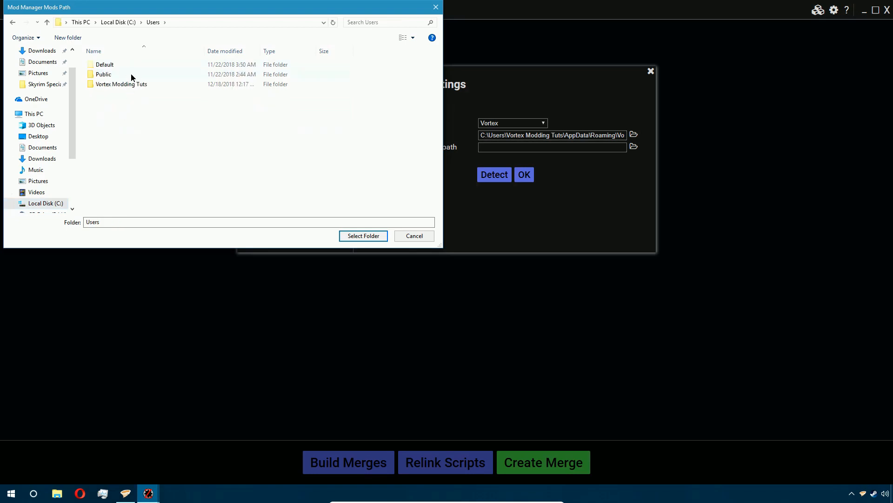
pyautogui.doubleClick(132, 75)
pyautogui.click(154, 22)
pyautogui.click(134, 85)
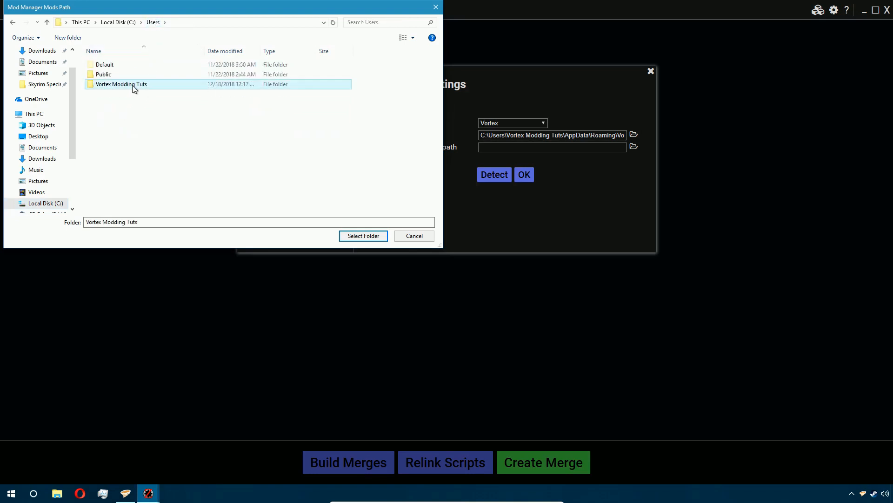
pyautogui.doubleClick(133, 84)
pyautogui.doubleClick(130, 73)
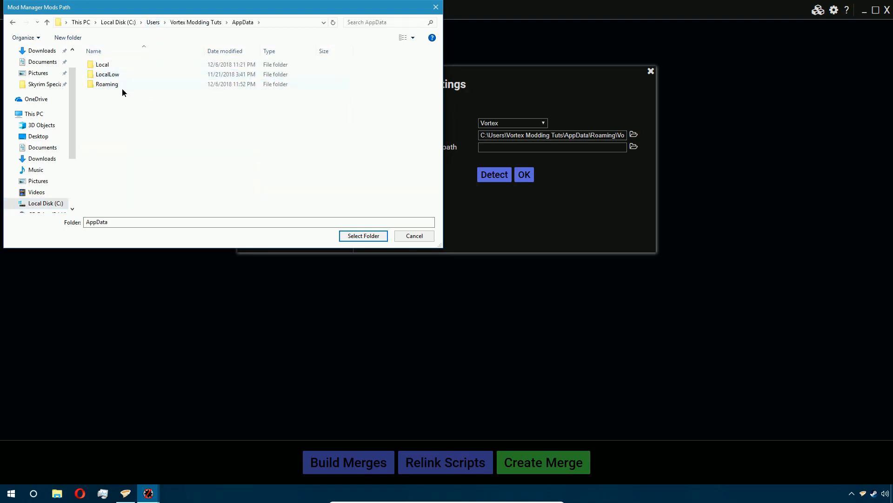
pyautogui.doubleClick(122, 88)
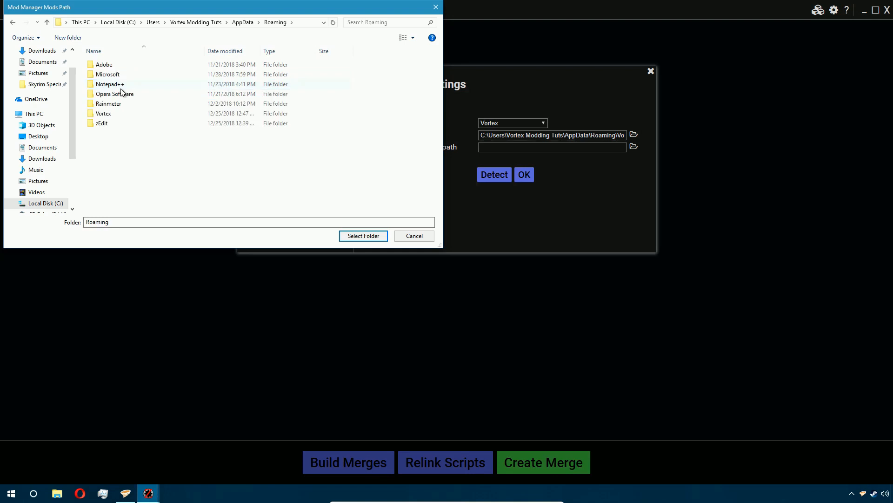
pyautogui.doubleClick(124, 113)
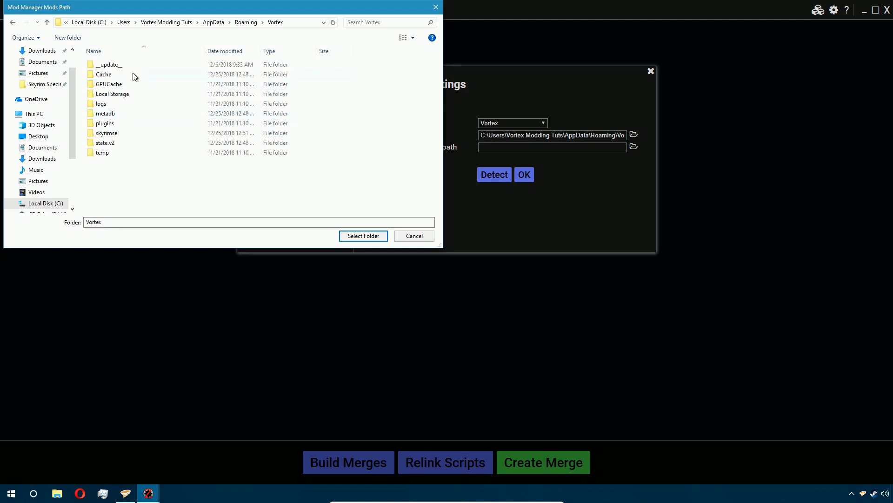
pyautogui.doubleClick(126, 136)
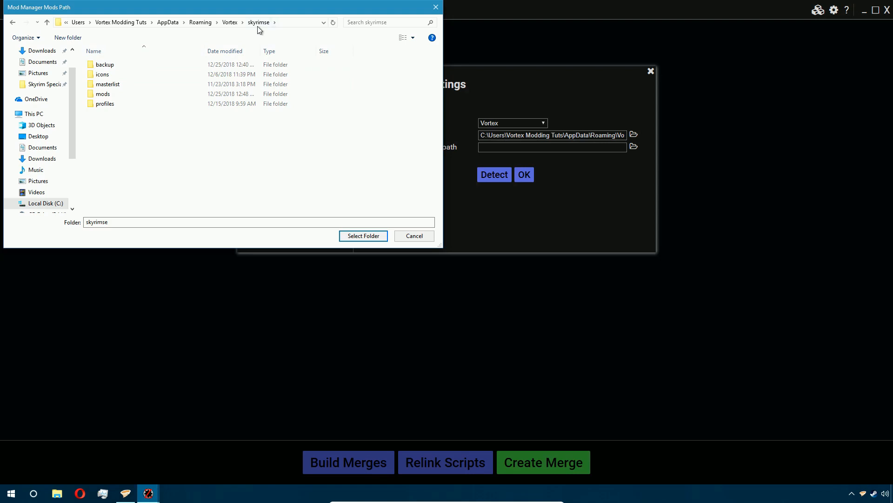
pyautogui.doubleClick(142, 95)
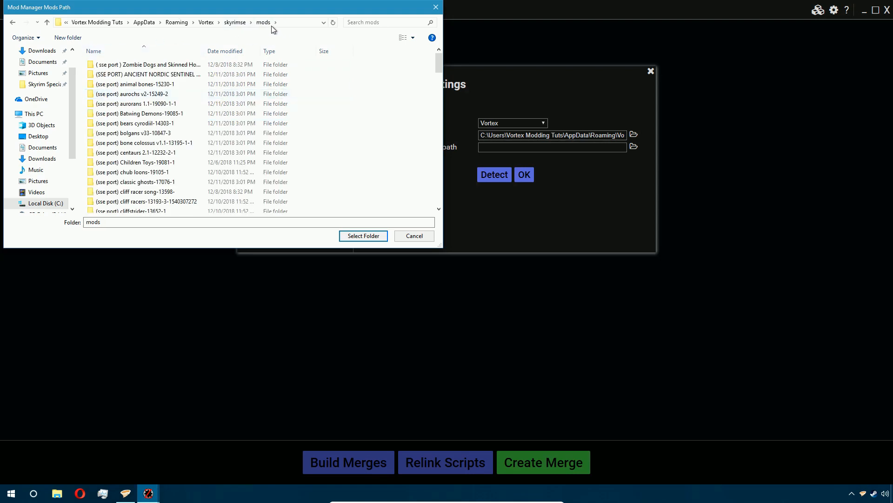
pyautogui.click(362, 237)
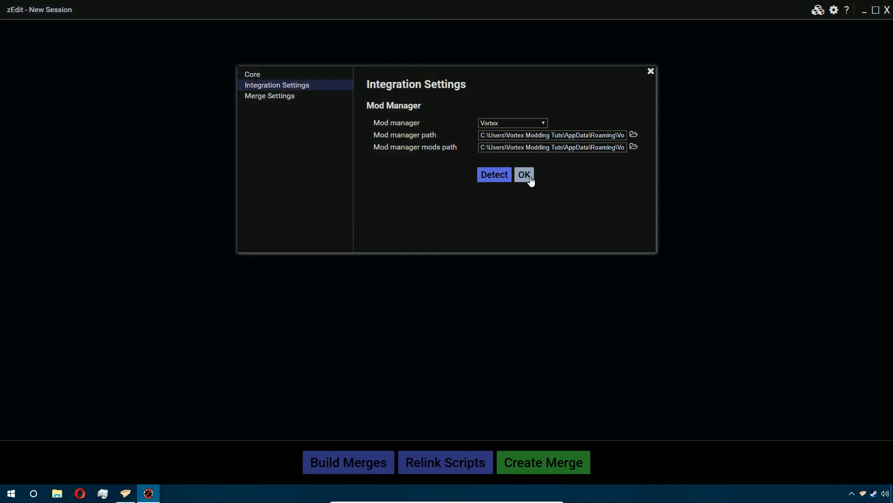
# - Set the merge output path to the Vortex\skyrimse\mods folder in the user's AppData\Roaming directory and close the settings
pyautogui.click(280, 99)
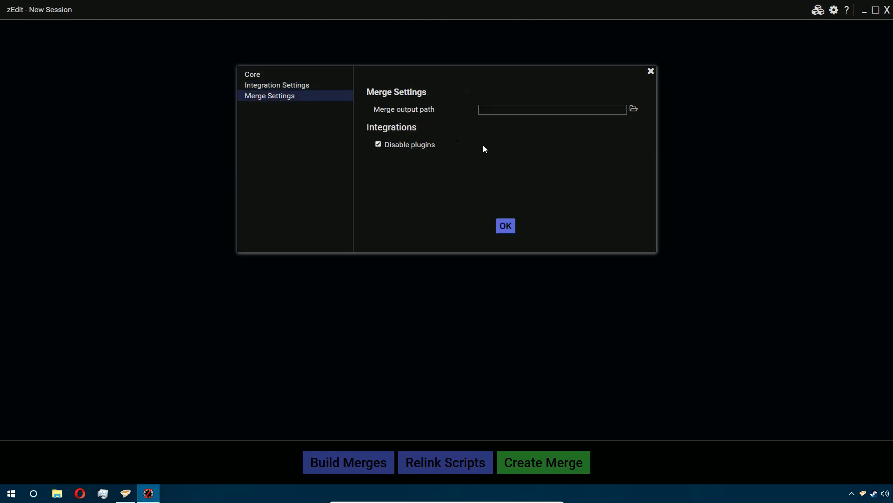
pyautogui.click(633, 110)
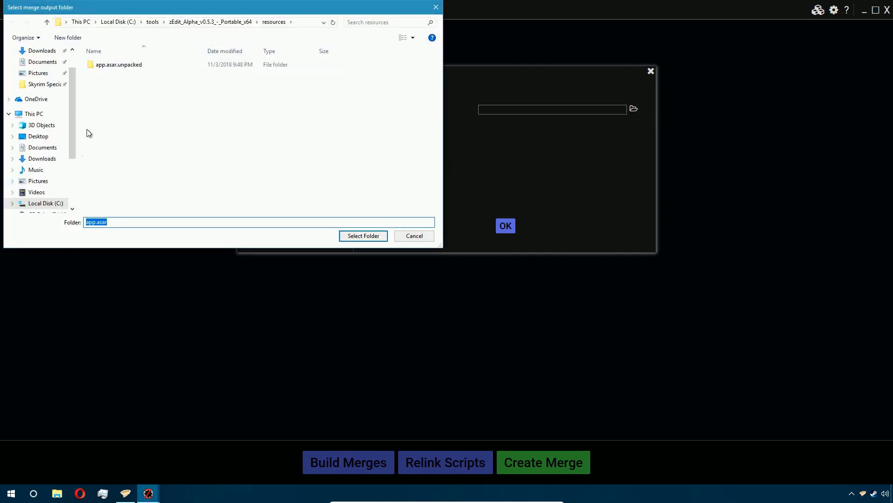
pyautogui.click(56, 205)
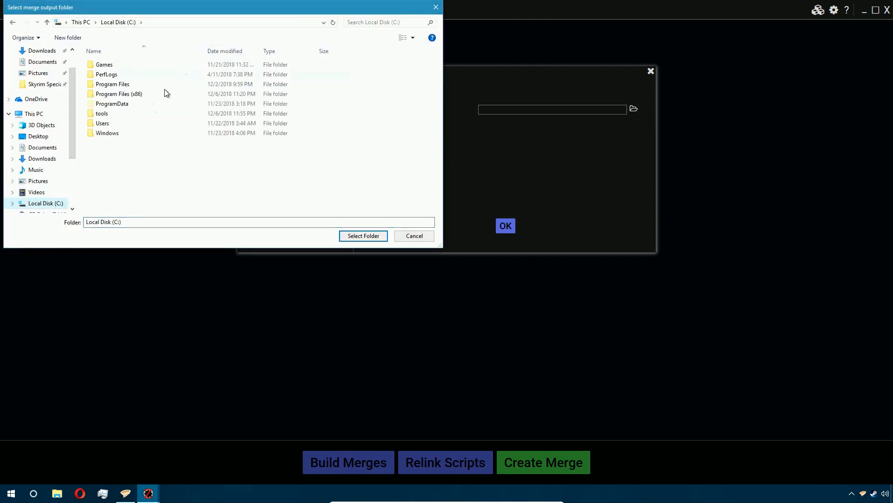
pyautogui.doubleClick(122, 123)
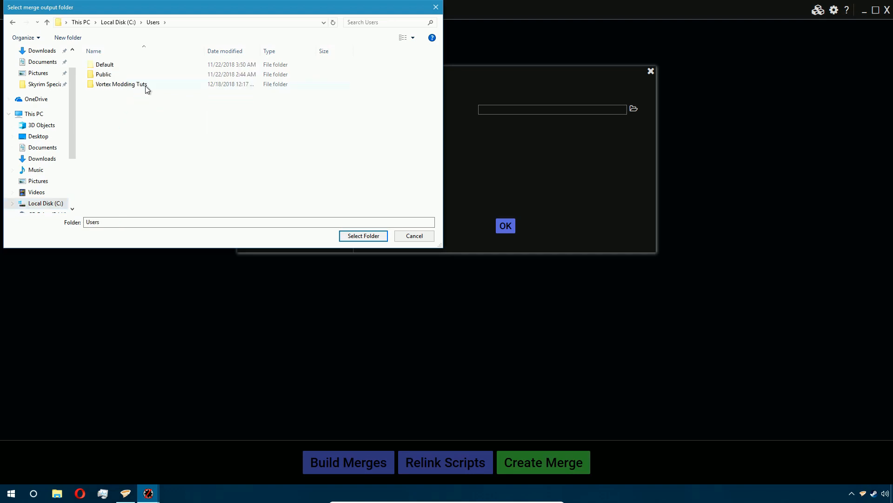
pyautogui.doubleClick(146, 88)
pyautogui.doubleClick(134, 74)
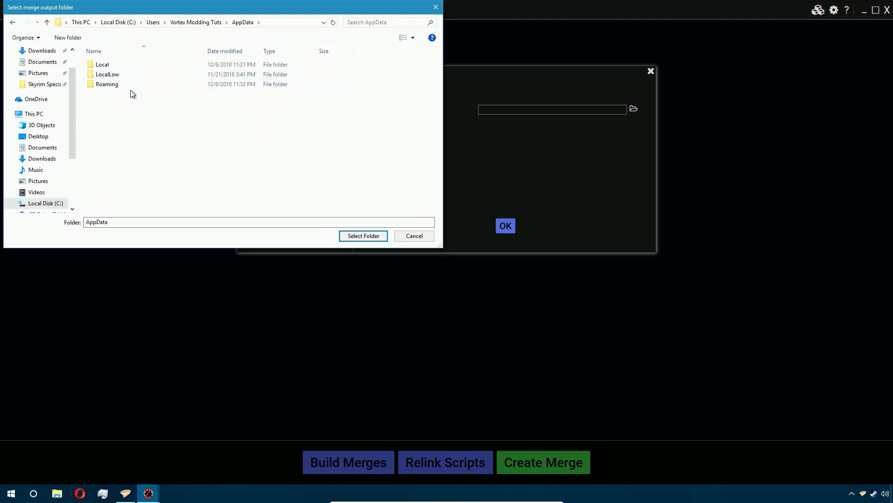
pyautogui.doubleClick(119, 85)
pyautogui.click(123, 113)
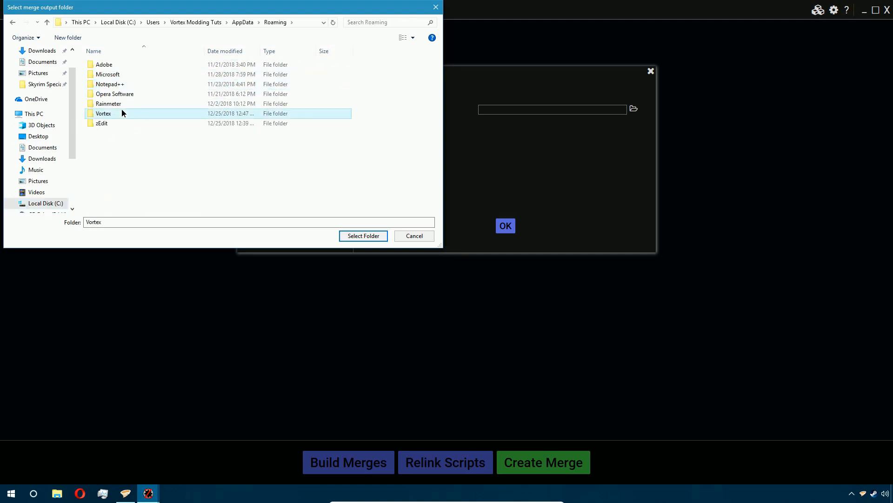
pyautogui.doubleClick(122, 113)
pyautogui.doubleClick(131, 123)
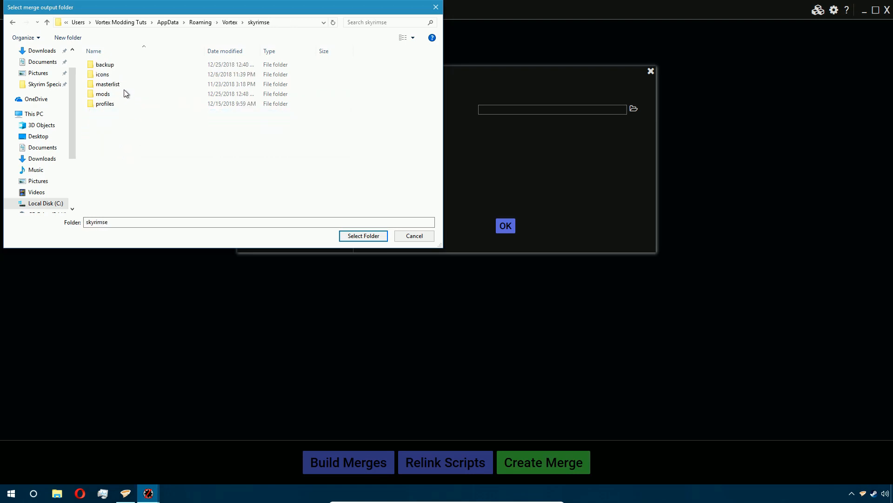
pyautogui.doubleClick(131, 95)
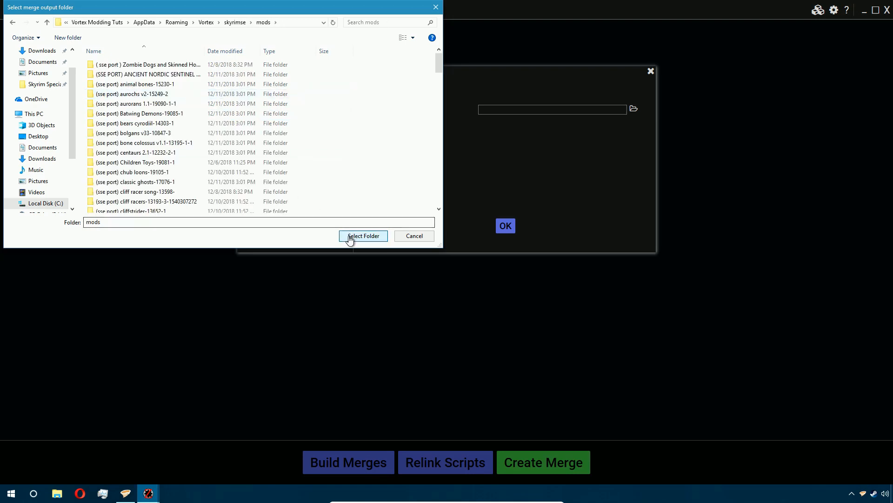
pyautogui.click(363, 235)
pyautogui.click(506, 225)
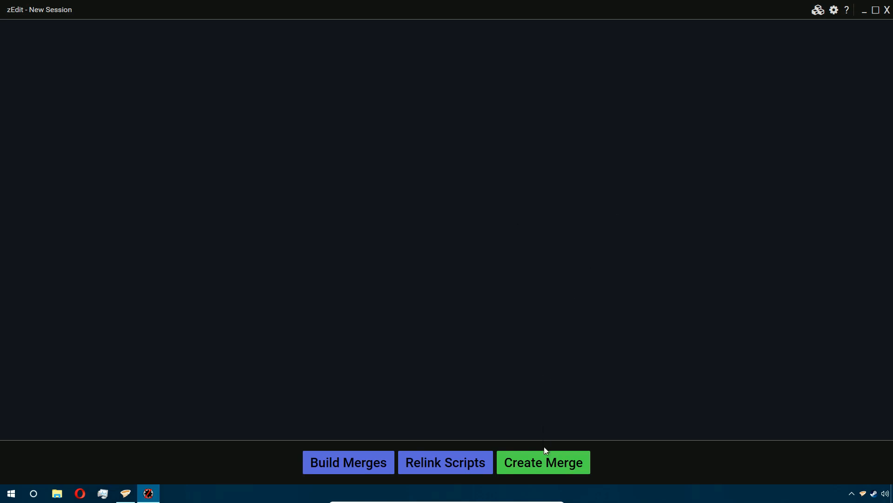
# - Start creating a new merge and arrange the Vortex window beside zEdit
pyautogui.click(545, 459)
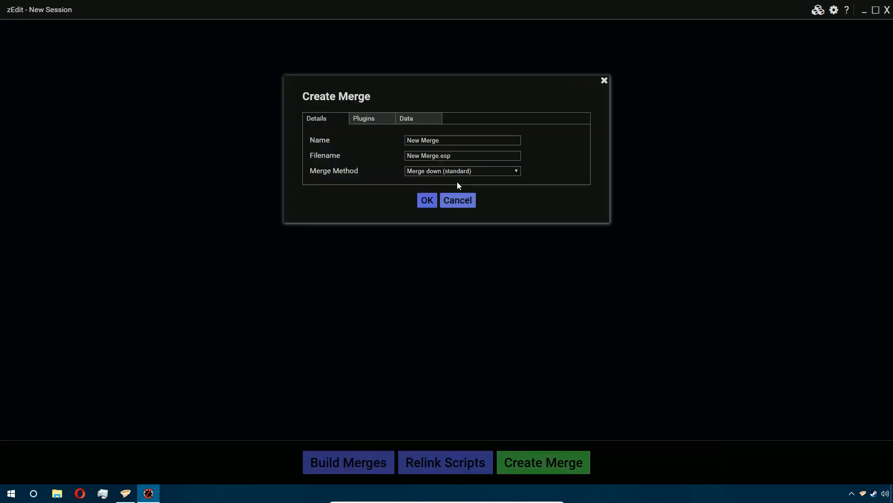
pyautogui.click(126, 494)
pyautogui.moveTo(510, 20); pyautogui.dragTo(892, 191)
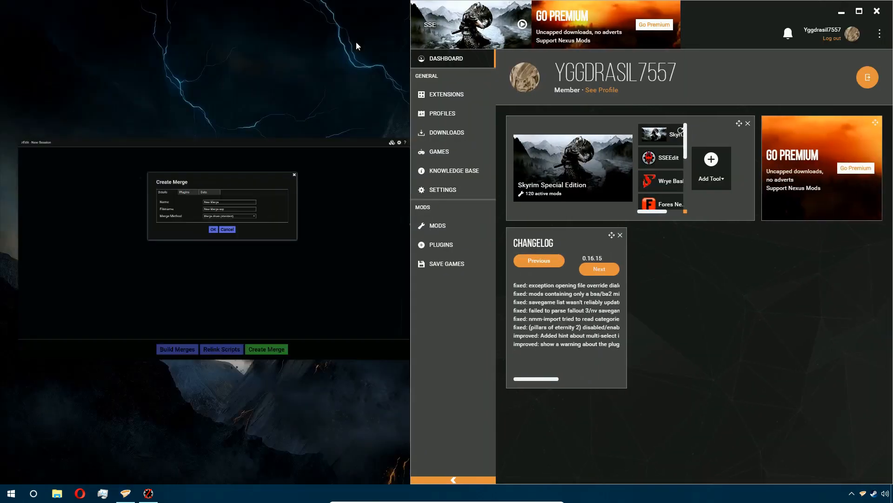
pyautogui.click(286, 176)
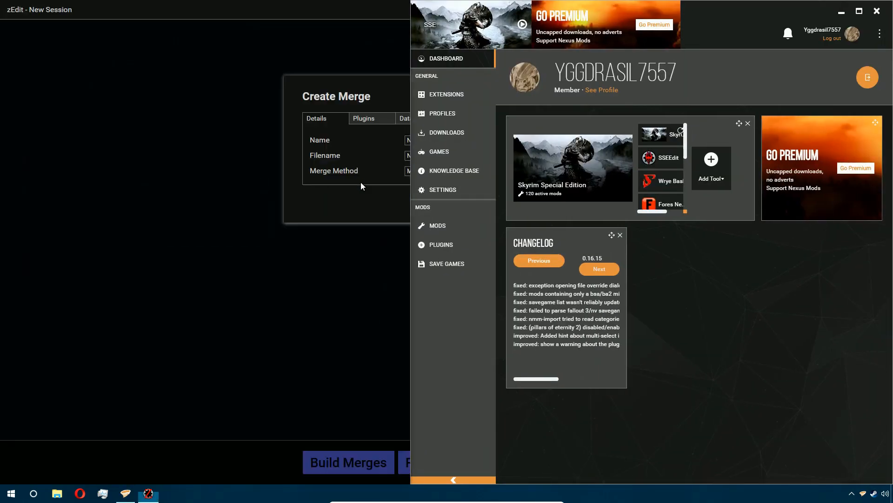
# - Open the Vortex plugins list with its load order, mod index and group columns shown
pyautogui.click(451, 245)
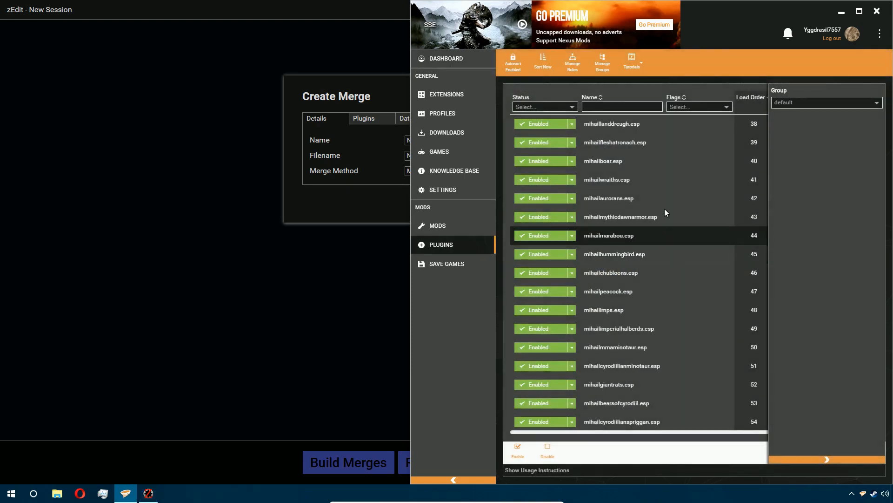
pyautogui.click(800, 461)
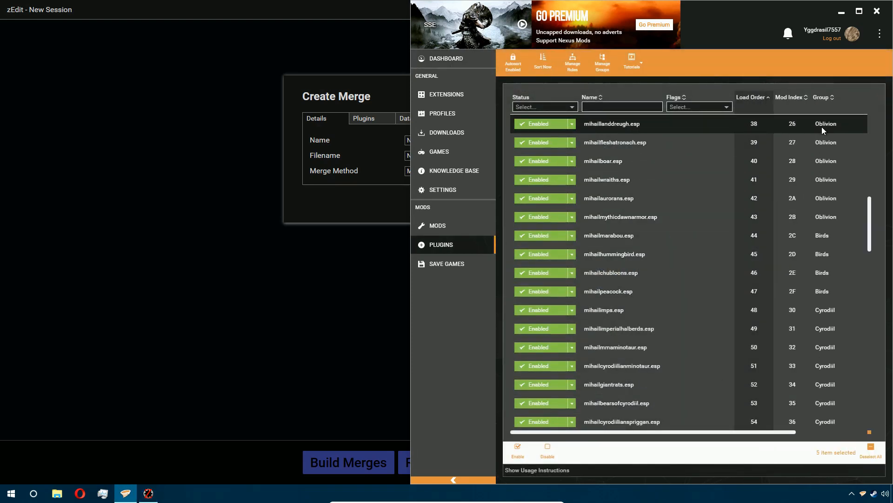
pyautogui.scroll(15, 821, 127)
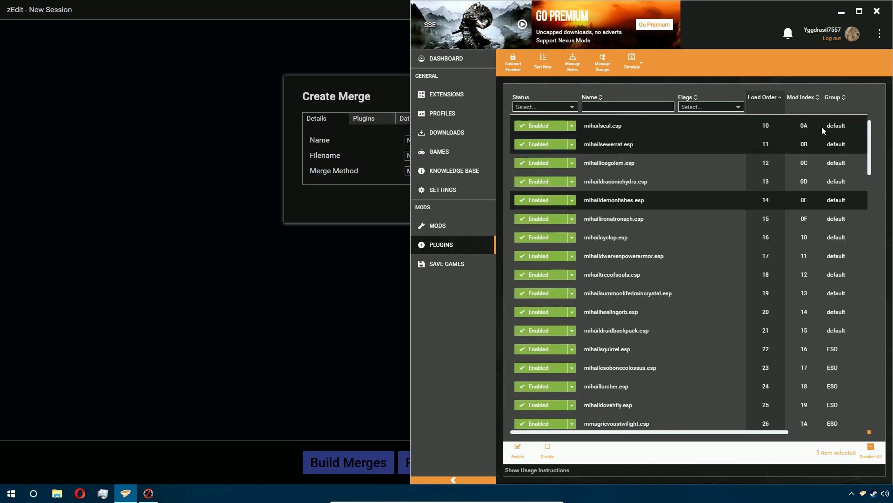
# - Name the new merge NPC
pyautogui.click(367, 96)
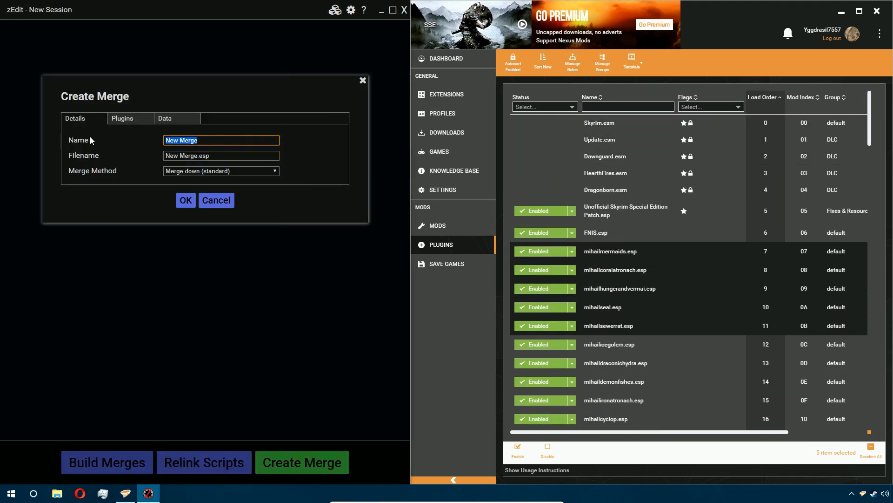
pyautogui.press('BackSpace')
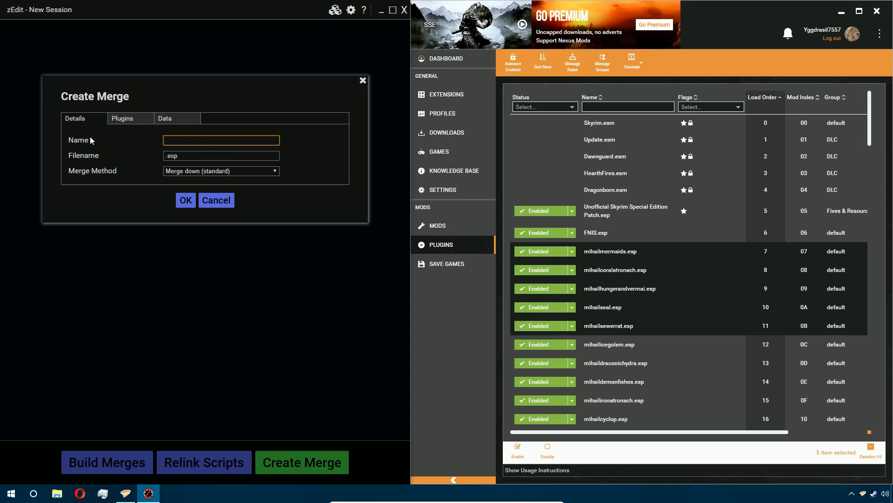
pyautogui.scroll(-20, 606, 236)
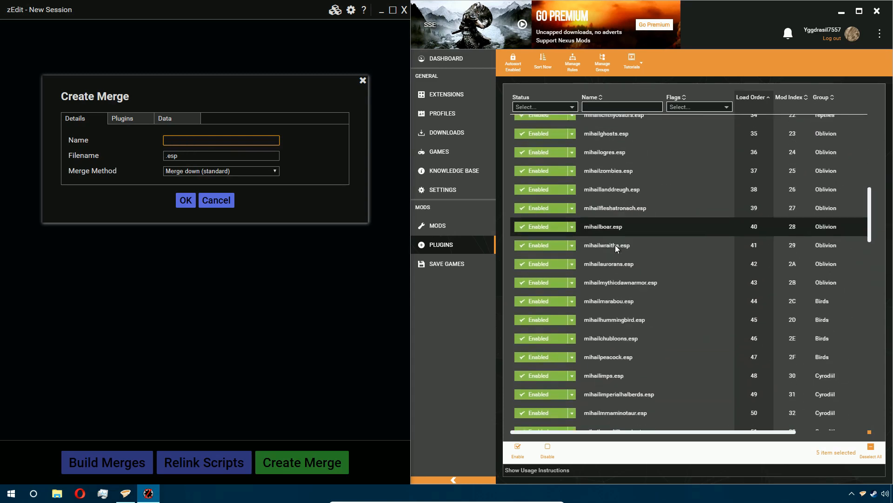
pyautogui.scroll(-5, 616, 245)
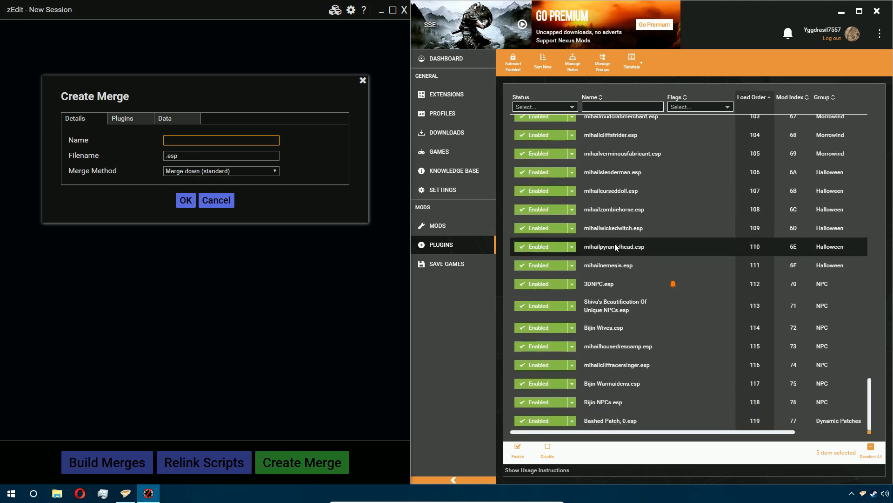
pyautogui.write('NPC')
# - Open the merge's plugin list and highlight the NPC group plugins in Vortex for reference
pyautogui.click(147, 119)
pyautogui.scroll(-2, 155, 258)
pyautogui.scroll(-10, 158, 274)
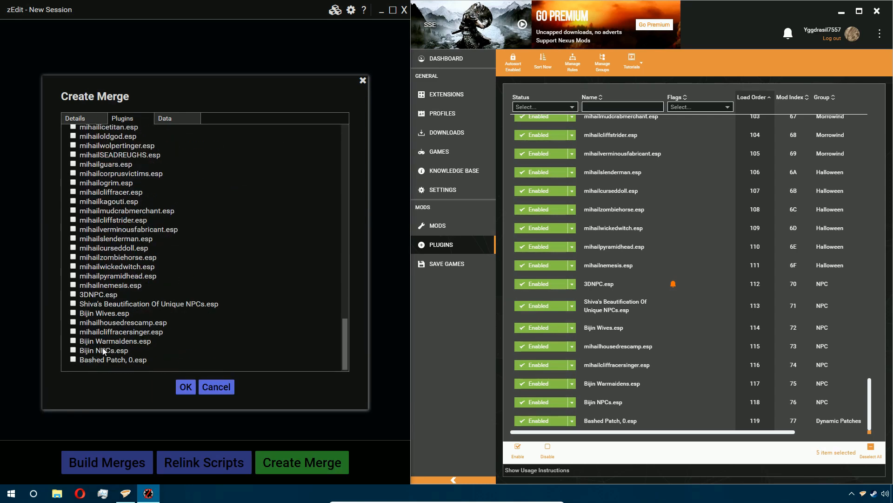
pyautogui.click(754, 403)
pyautogui.keyDown('shift'); pyautogui.click(717, 293); pyautogui.keyUp('shift')
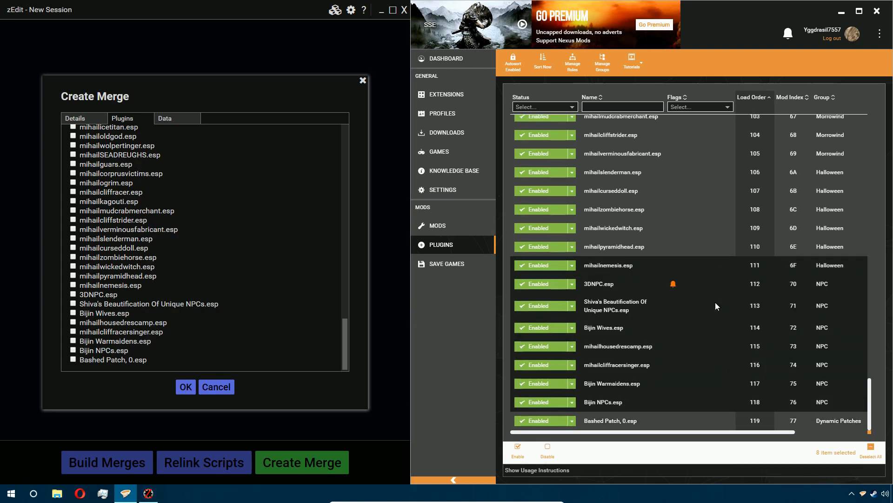
pyautogui.keyDown('shift'); pyautogui.click(679, 286); pyautogui.keyUp('shift')
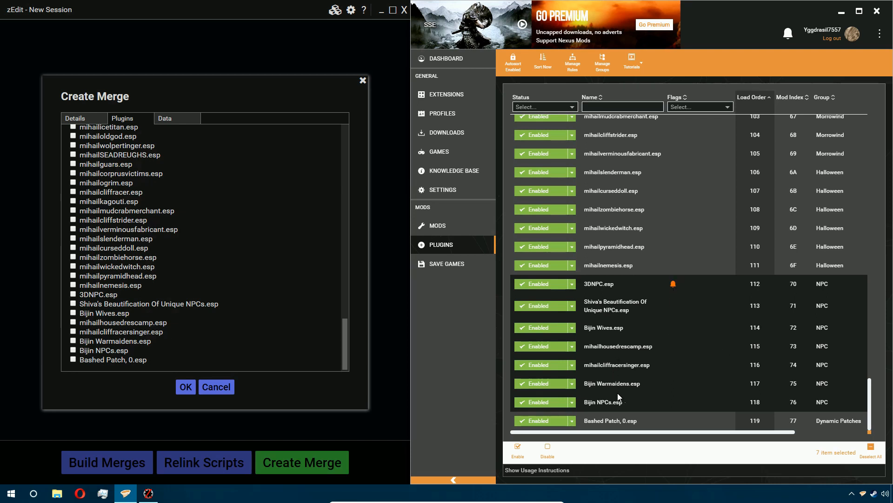
# - Check 3DNPC.esp, Shiva's Beautification Of Unique NPCs.esp, Bijin Wives.esp, mihailhousedrescamp.esp, mihailcliffracersinger.esp, Bijin Warmaidens.esp and Bijin NPCs.esp for merging
pyautogui.click(74, 298)
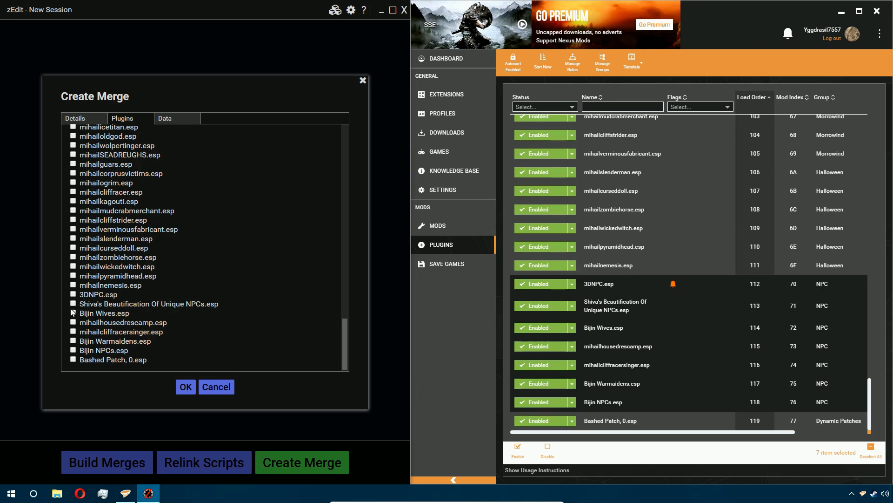
pyautogui.click(73, 323)
pyautogui.click(73, 332)
pyautogui.click(74, 341)
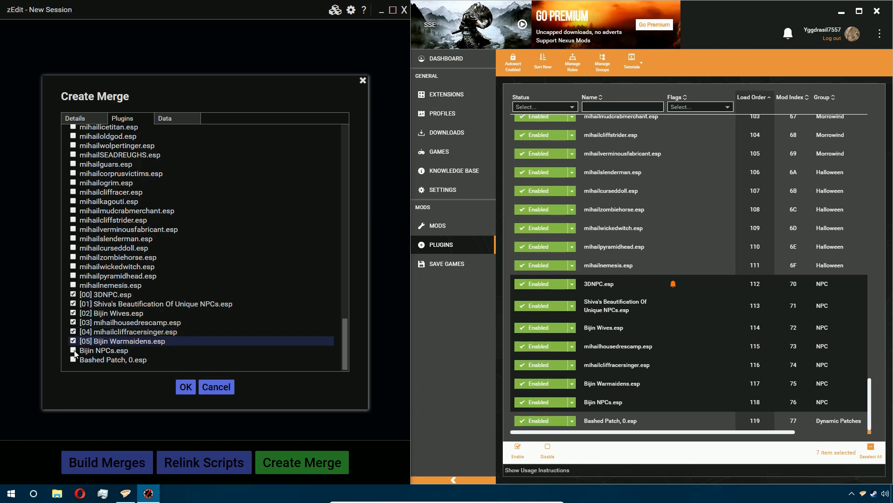
pyautogui.click(73, 351)
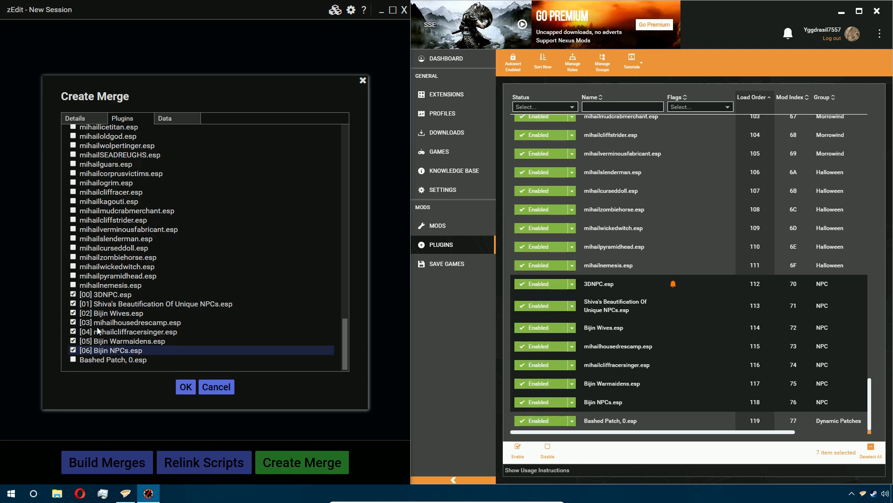
pyautogui.keyDown('shift'); pyautogui.click(105, 295); pyautogui.keyUp('shift')
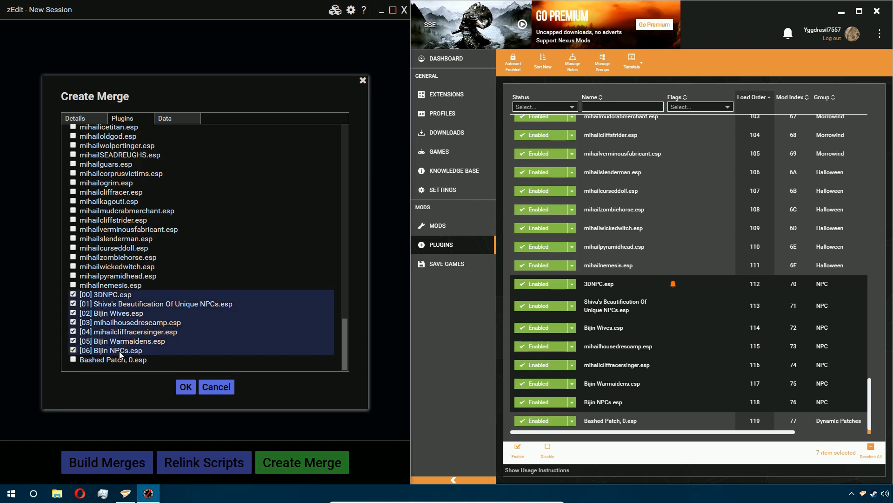
pyautogui.rightClick(132, 300)
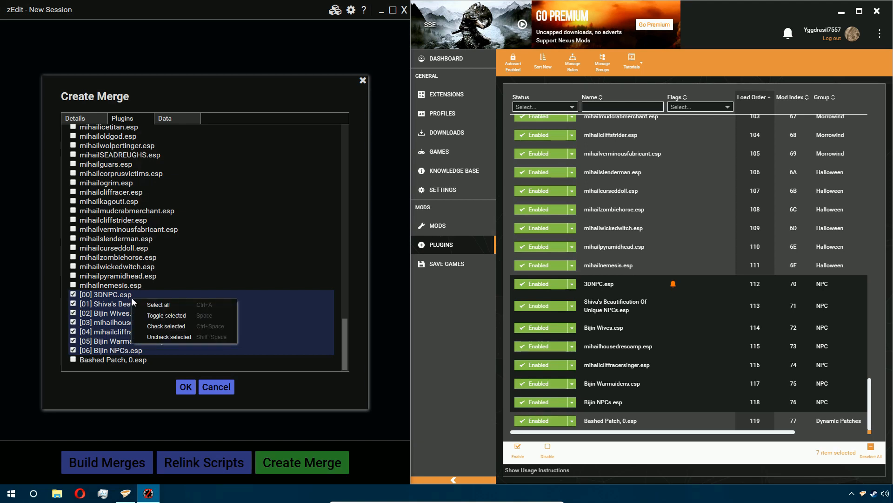
pyautogui.click(182, 315)
pyautogui.rightClick(181, 310)
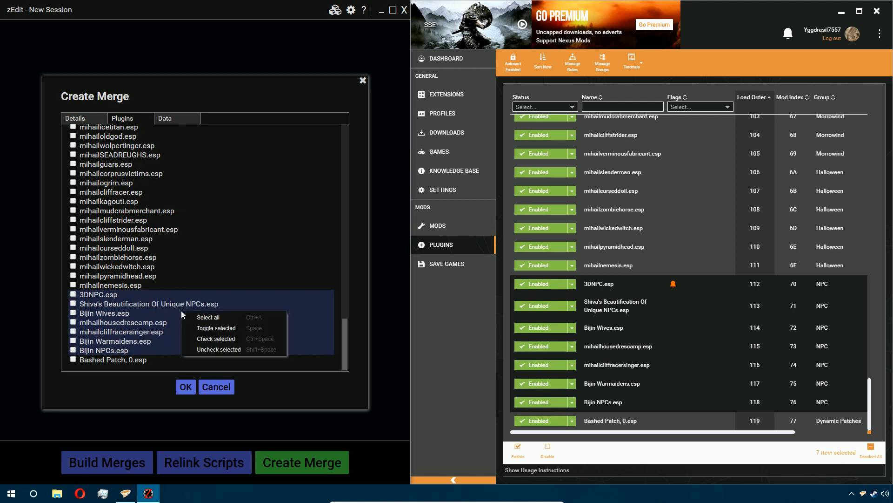
pyautogui.click(231, 341)
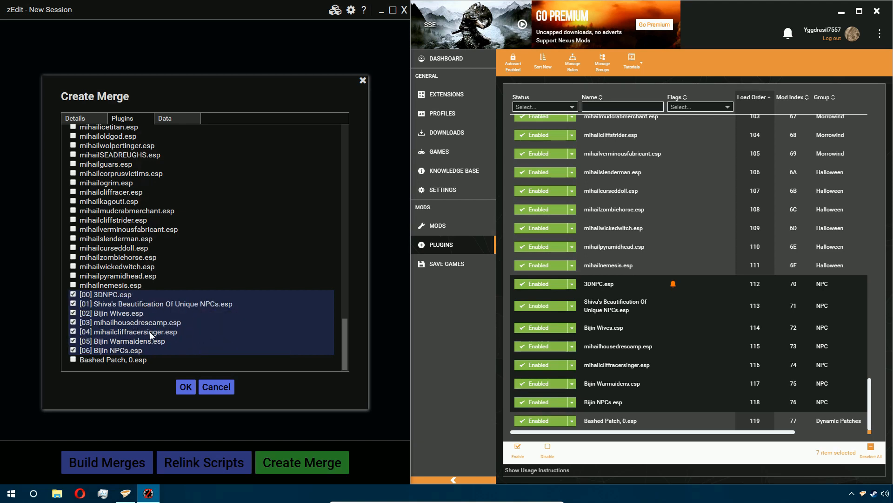
# - Open the merge's Data tab and inspect each plugin's data folder path
pyautogui.click(171, 119)
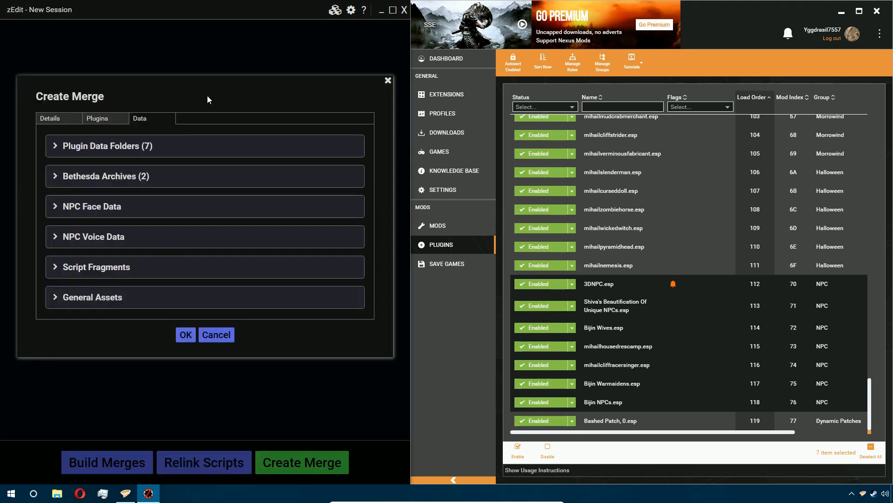
pyautogui.click(122, 146)
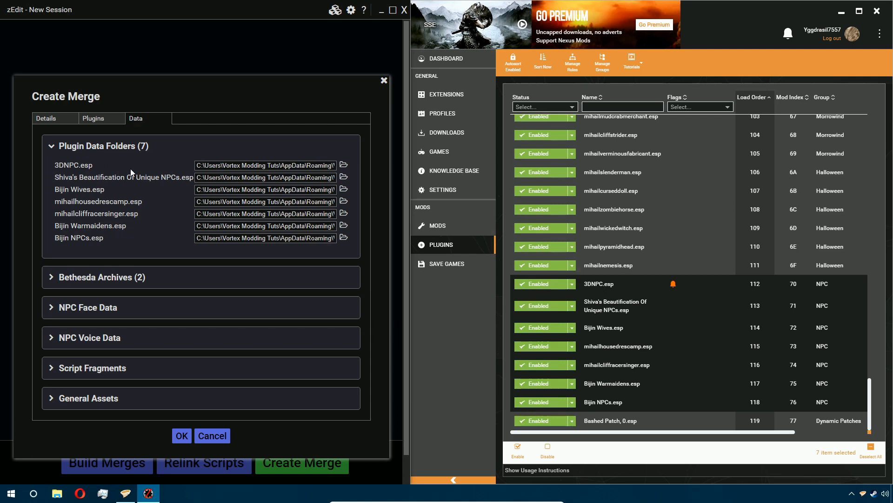
pyautogui.tripleClick(301, 165)
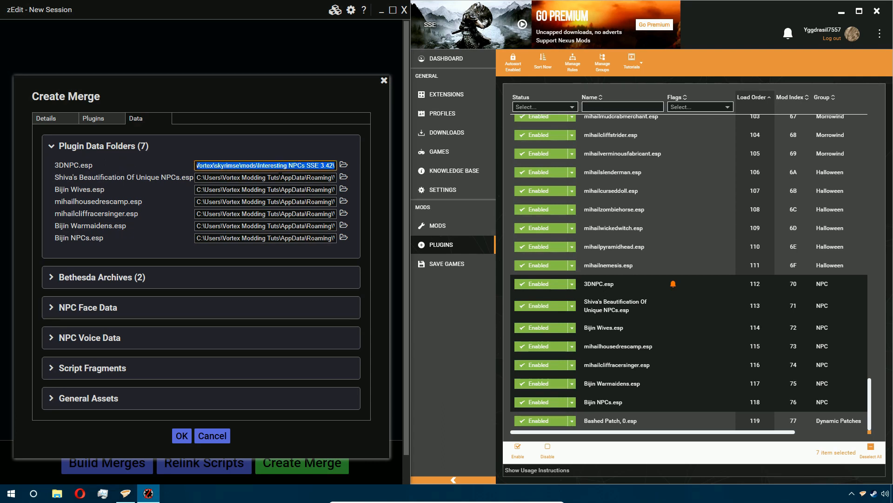
pyautogui.tripleClick(302, 177)
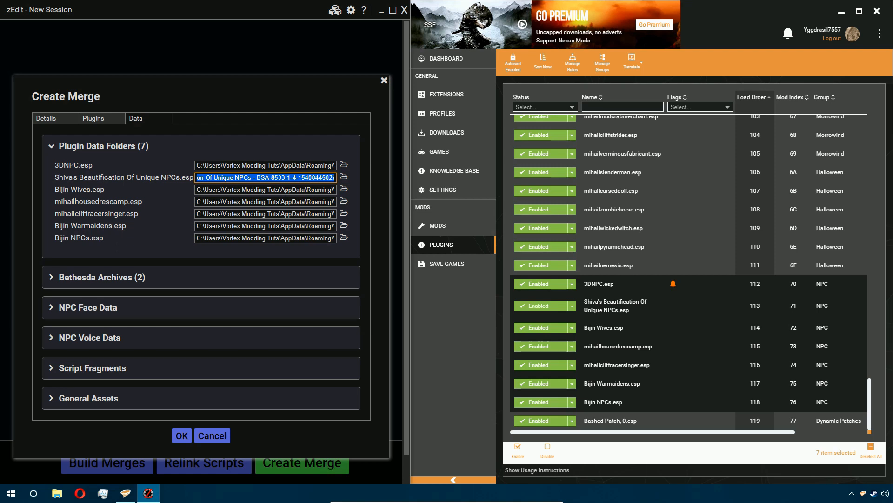
pyautogui.tripleClick(284, 190)
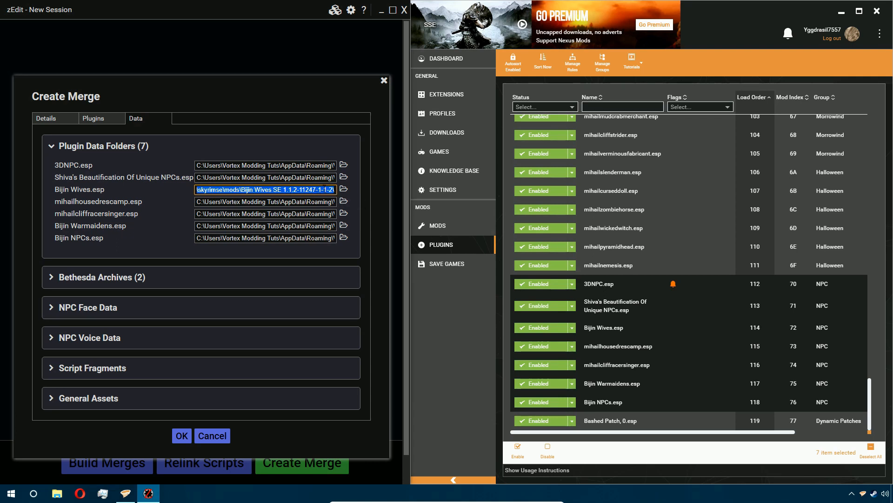
pyautogui.tripleClick(279, 202)
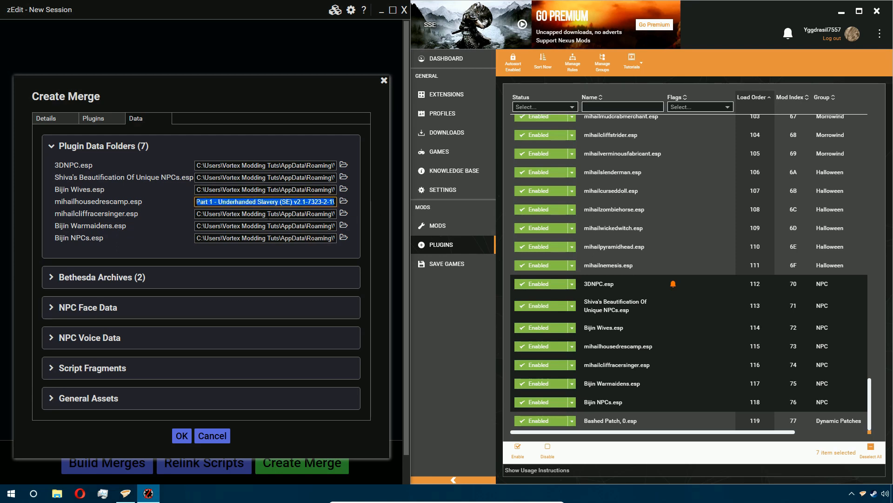
pyautogui.tripleClick(279, 214)
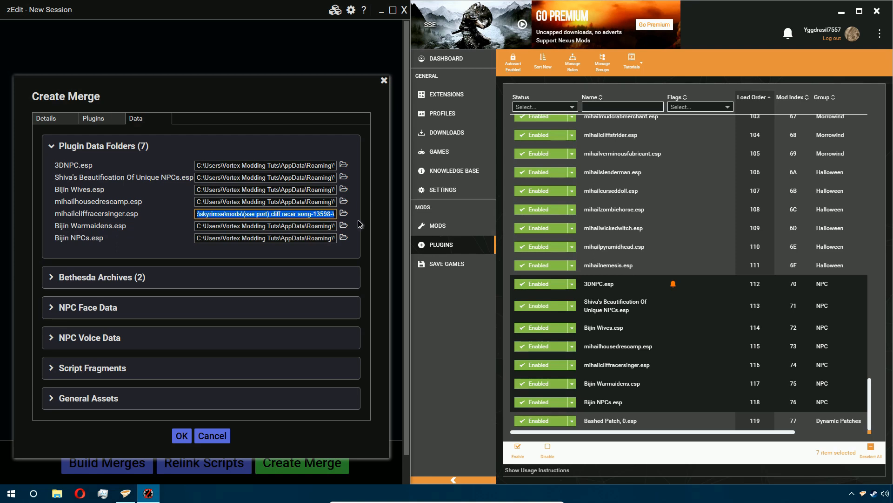
pyautogui.tripleClick(279, 226)
pyautogui.tripleClick(326, 238)
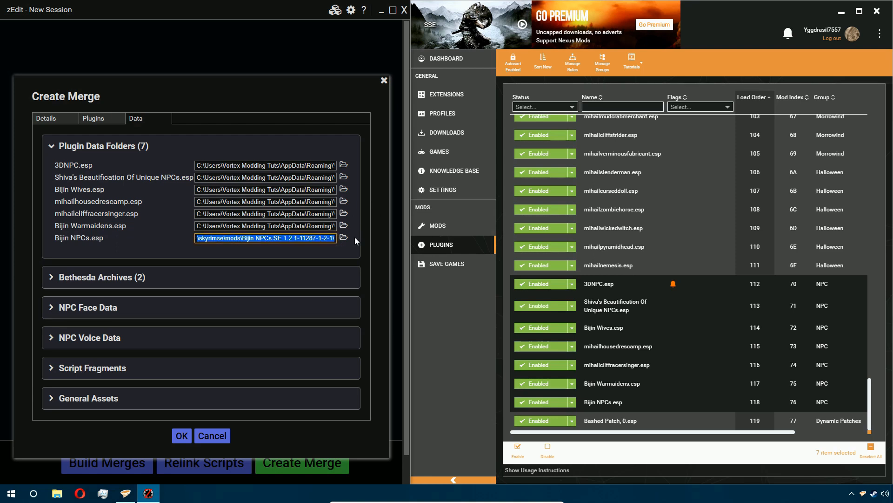
pyautogui.click(120, 251)
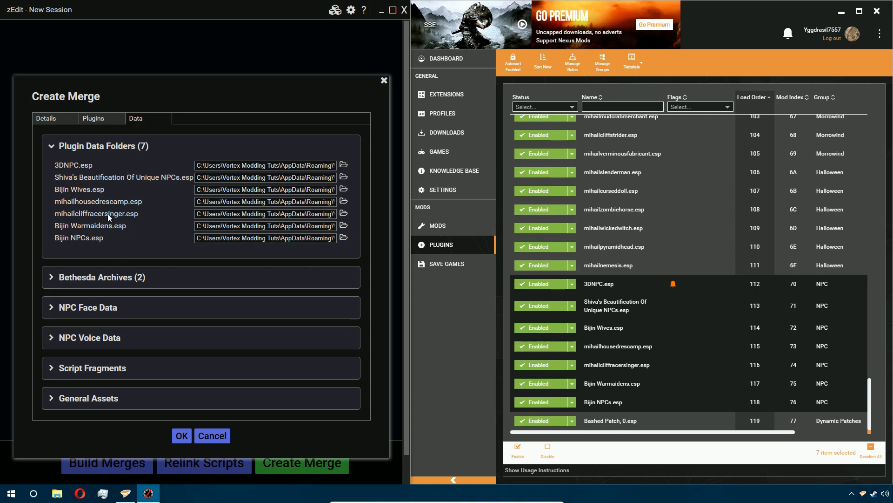
# - Set the Bethesda Archives archive action to Extract
pyautogui.click(122, 278)
pyautogui.scroll(-2, 126, 271)
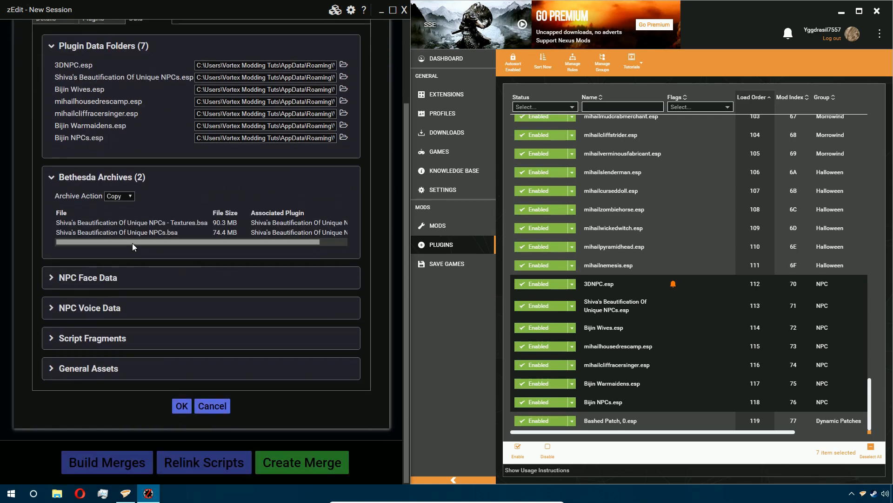
pyautogui.click(120, 196)
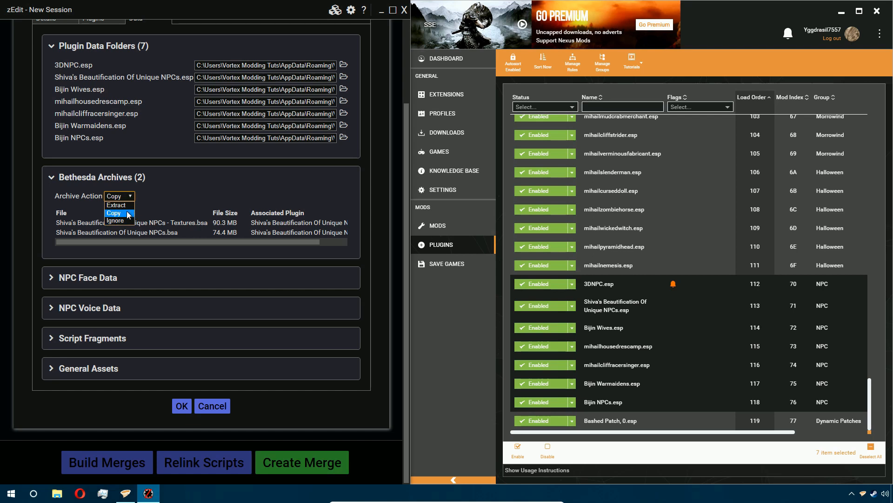
pyautogui.click(124, 198)
pyautogui.click(123, 198)
pyautogui.click(124, 203)
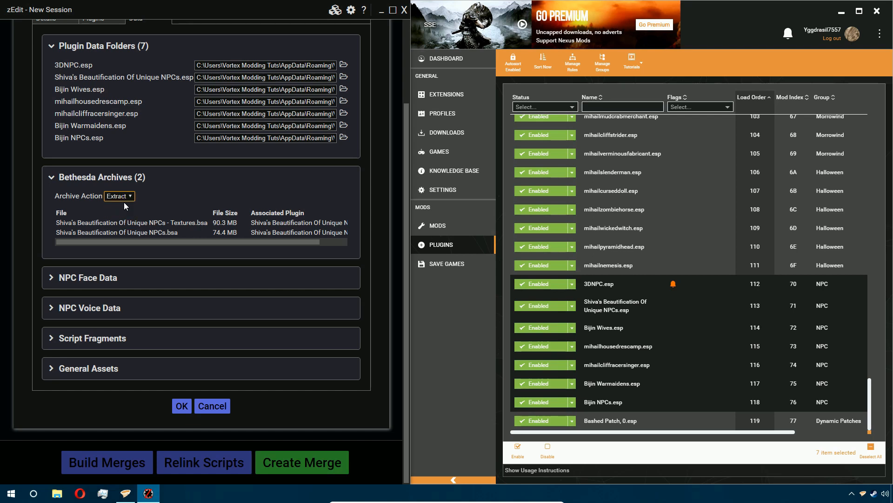
# - Examine the NPC Face Data section and the face assets listed for each plugin
pyautogui.click(104, 277)
pyautogui.scroll(-2, 72, 243)
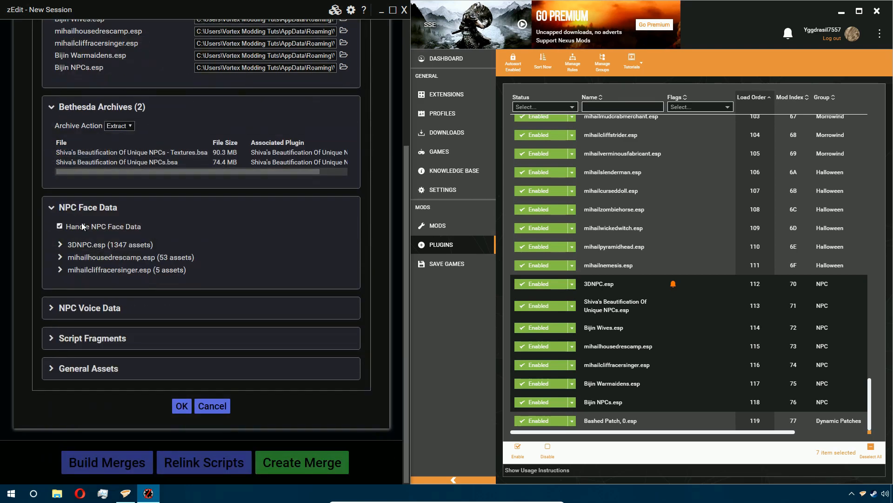
pyautogui.click(105, 243)
pyautogui.click(104, 242)
pyautogui.click(102, 255)
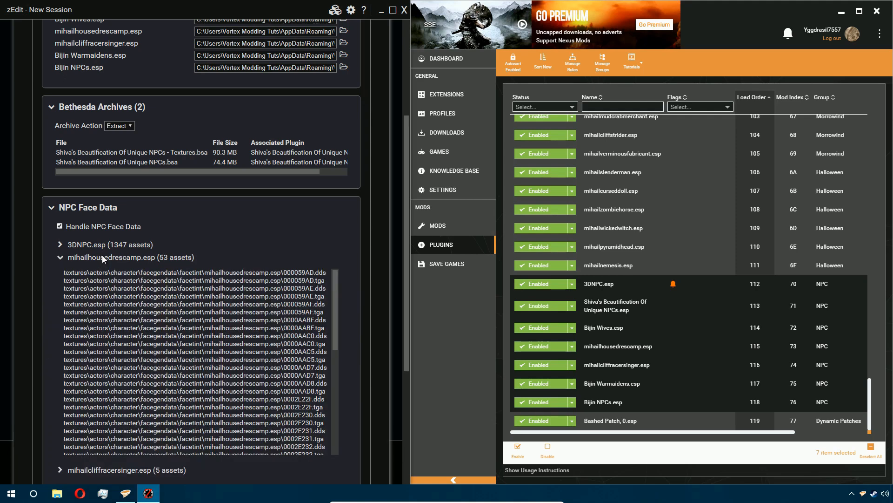
pyautogui.click(102, 255)
pyautogui.scroll(3, 122, 281)
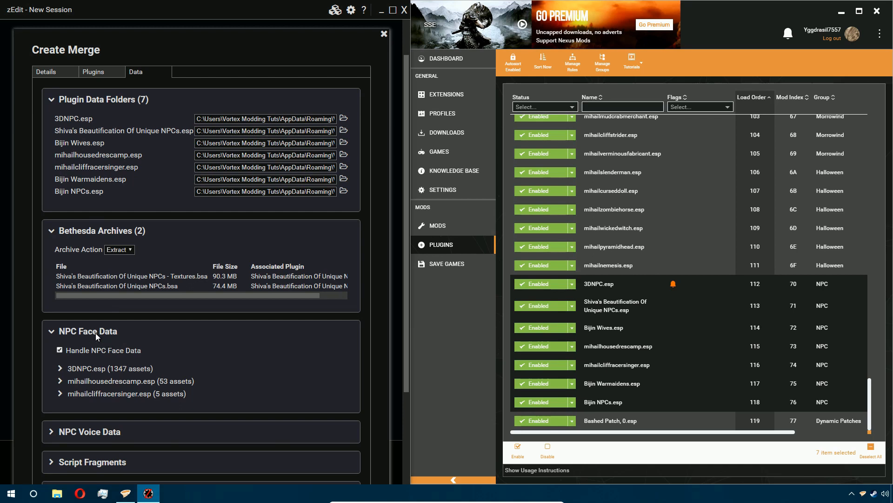
pyautogui.click(96, 331)
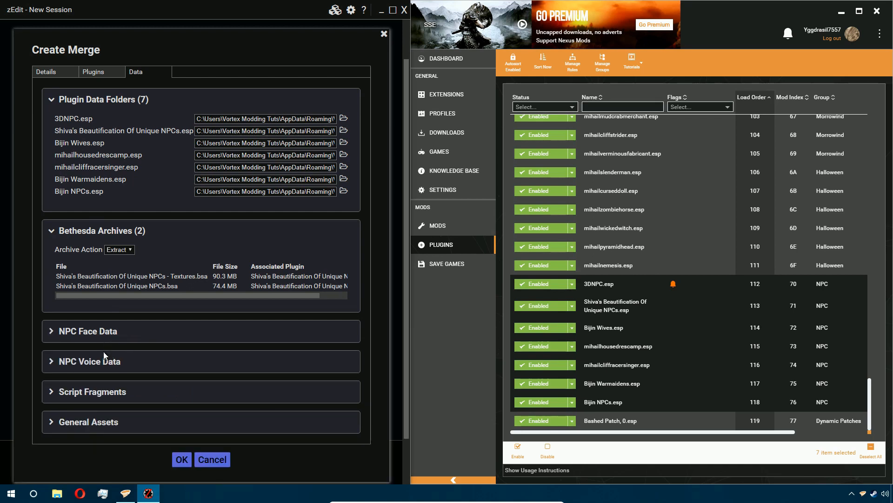
# - Review the NPC Voice Data, Script Fragments and General Assets sections of the merge
pyautogui.click(105, 364)
pyautogui.scroll(-3, 108, 259)
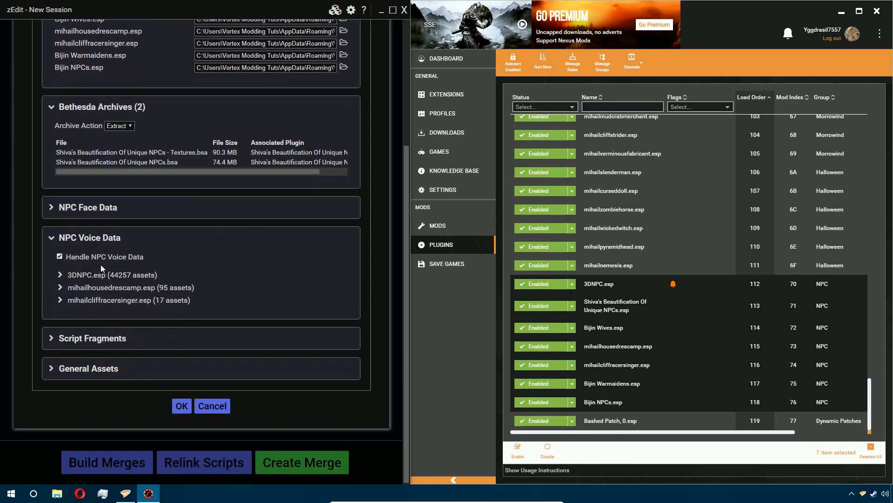
pyautogui.click(98, 338)
pyautogui.scroll(-2, 108, 301)
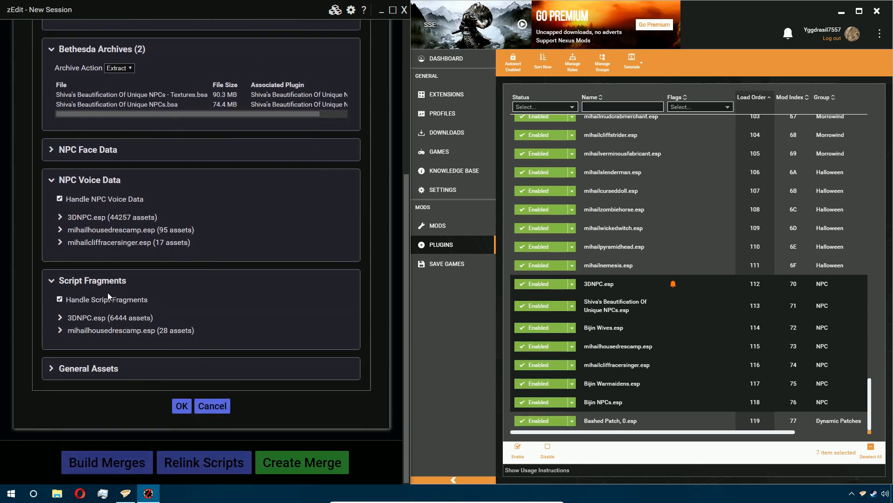
pyautogui.click(120, 368)
pyautogui.scroll(-4, 119, 257)
pyautogui.scroll(5, 117, 215)
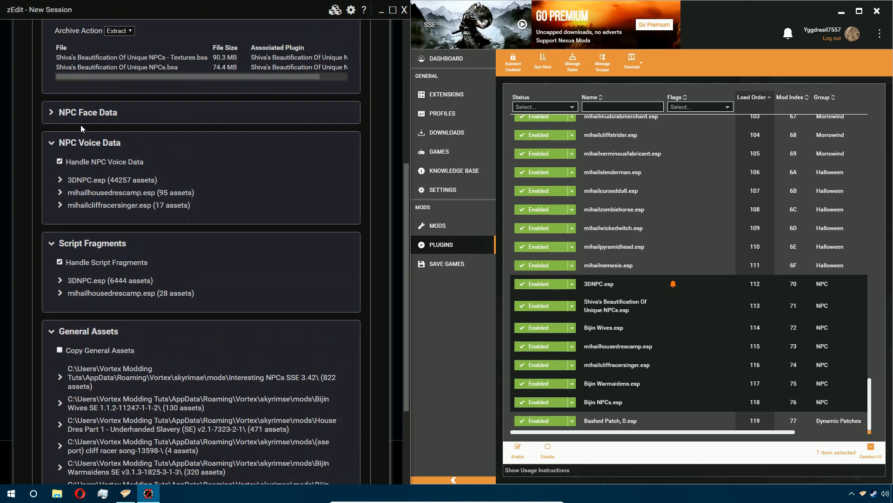
pyautogui.scroll(-3, 86, 151)
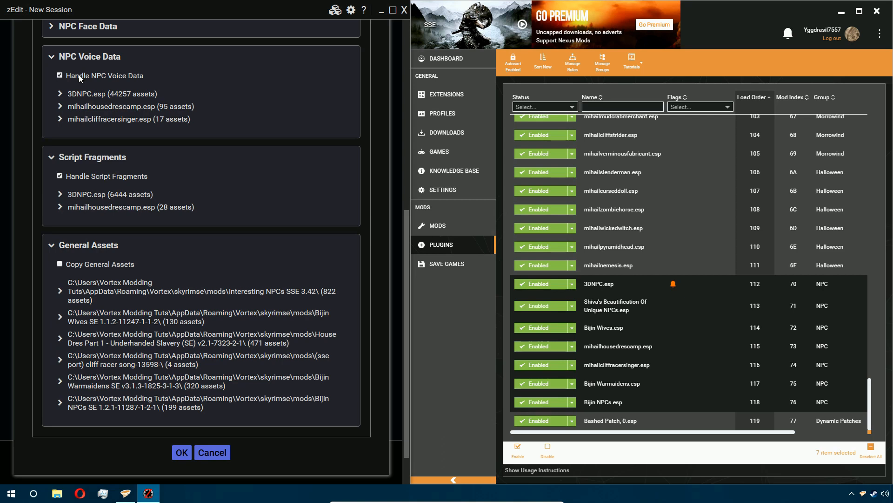
pyautogui.click(107, 55)
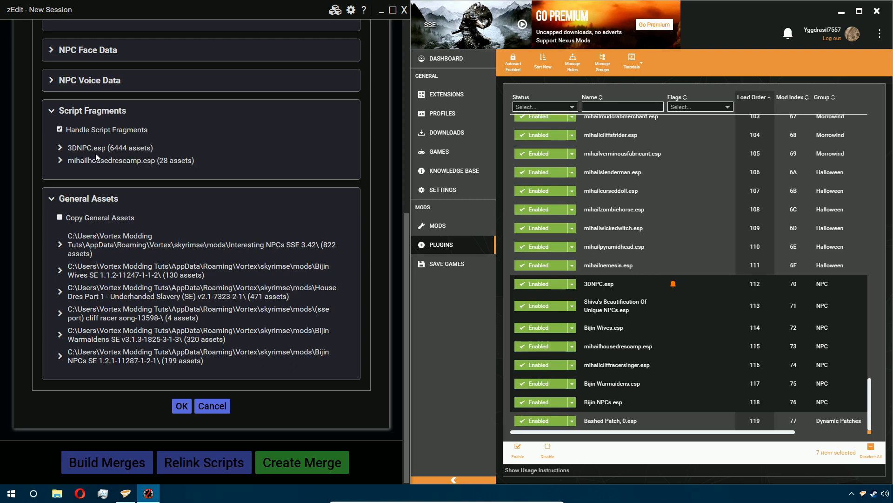
pyautogui.click(107, 112)
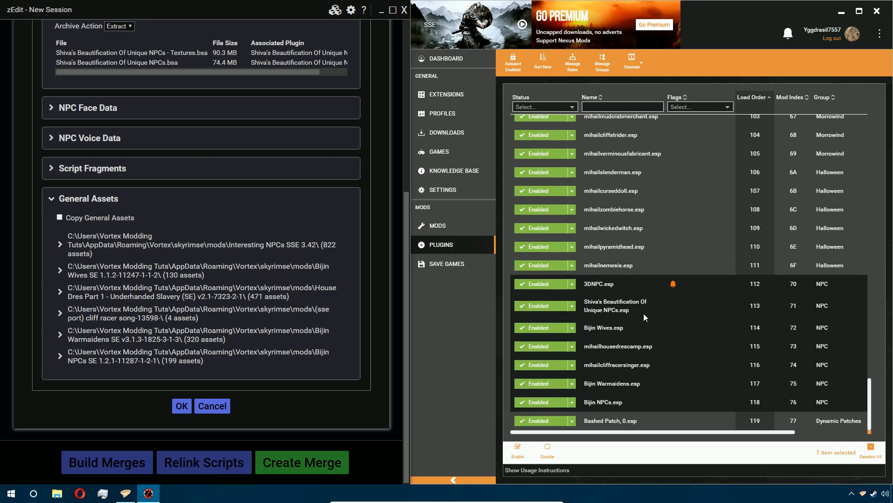
# - Turn on Copy General Assets and confirm the NPC merge
pyautogui.click(456, 230)
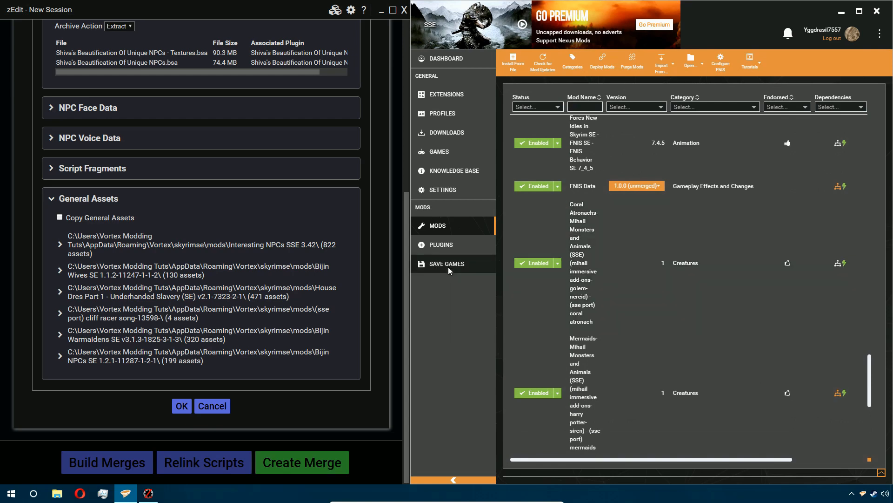
pyautogui.click(448, 246)
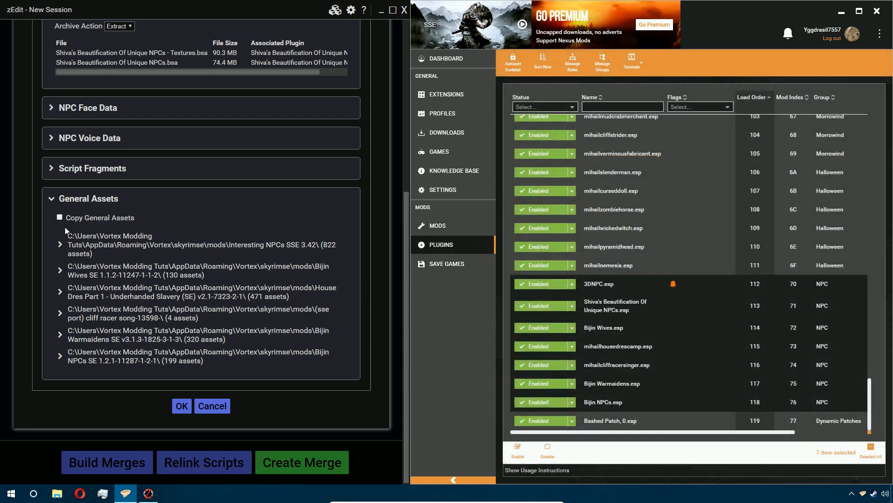
pyautogui.click(80, 218)
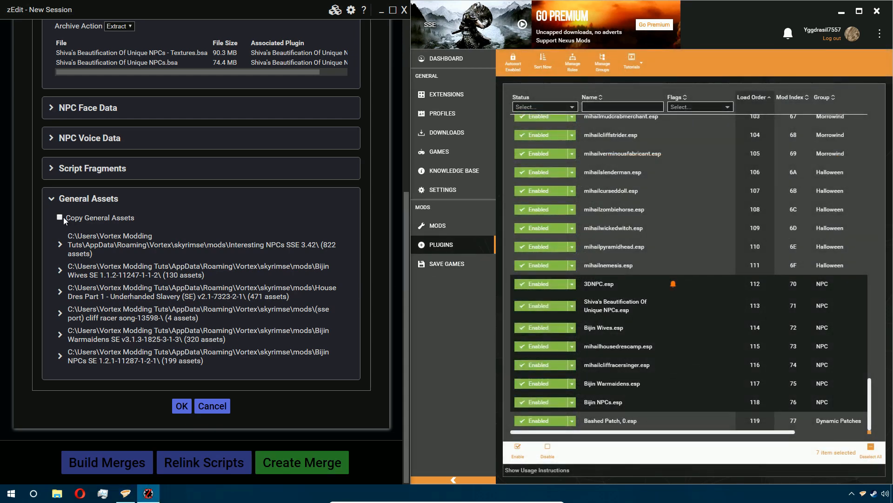
pyautogui.click(60, 217)
pyautogui.click(183, 405)
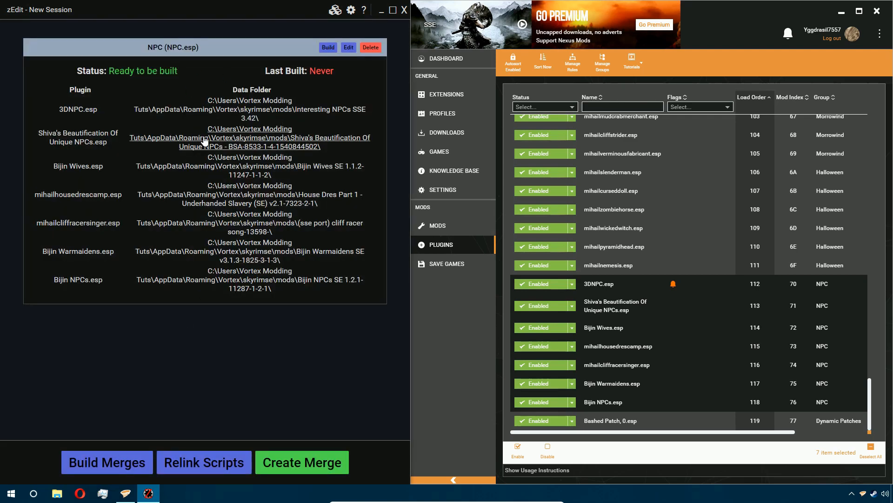
# - Build all merges and show the build log
pyautogui.click(306, 469)
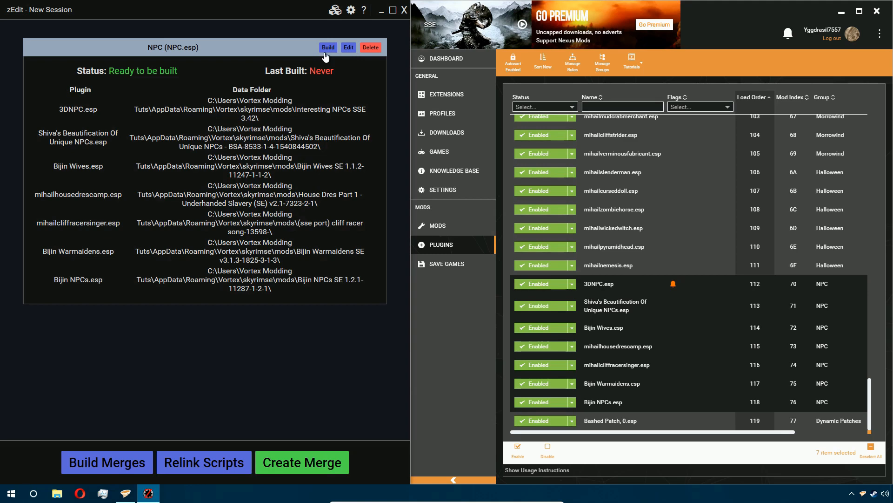
pyautogui.click(303, 468)
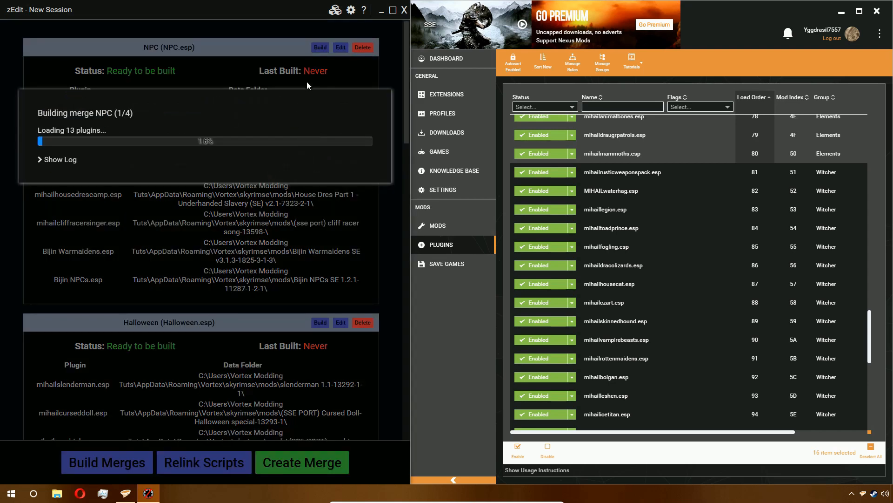
pyautogui.click(60, 160)
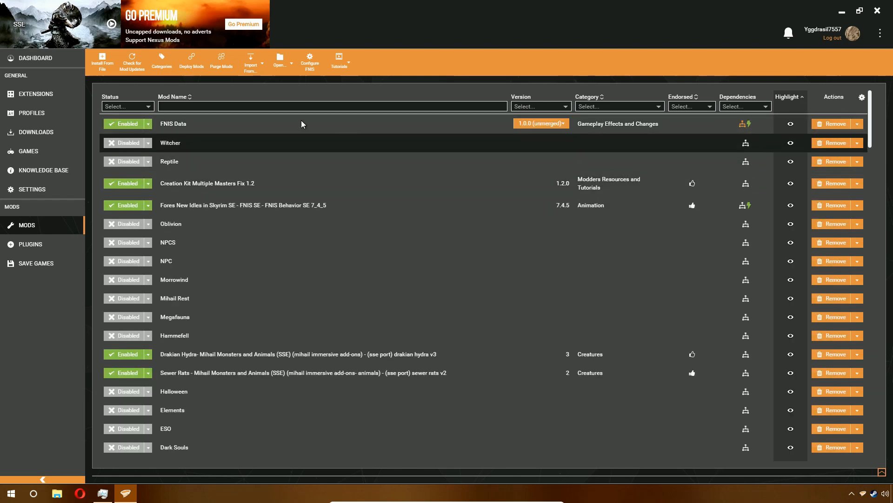
# - Select the sixteen merged mods, from Witcher to Birds, in the mod list
pyautogui.keyDown('ctrl'); pyautogui.click(207, 158); pyautogui.keyUp('ctrl')
pyautogui.keyDown('ctrl'); pyautogui.click(213, 222); pyautogui.keyUp('ctrl')
pyautogui.keyDown('ctrl'); pyautogui.click(209, 248); pyautogui.keyUp('ctrl')
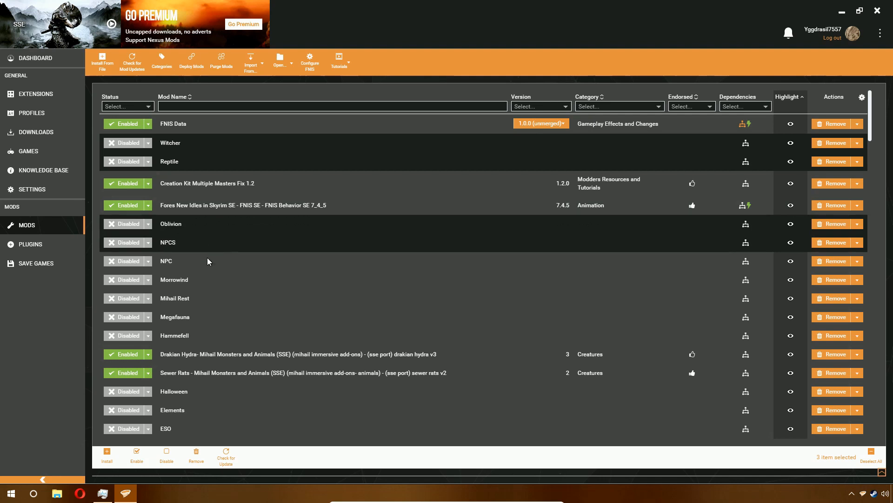
pyautogui.keyDown('ctrl'); pyautogui.click(207, 263); pyautogui.keyUp('ctrl')
pyautogui.keyDown('ctrl'); pyautogui.click(217, 280); pyautogui.keyUp('ctrl')
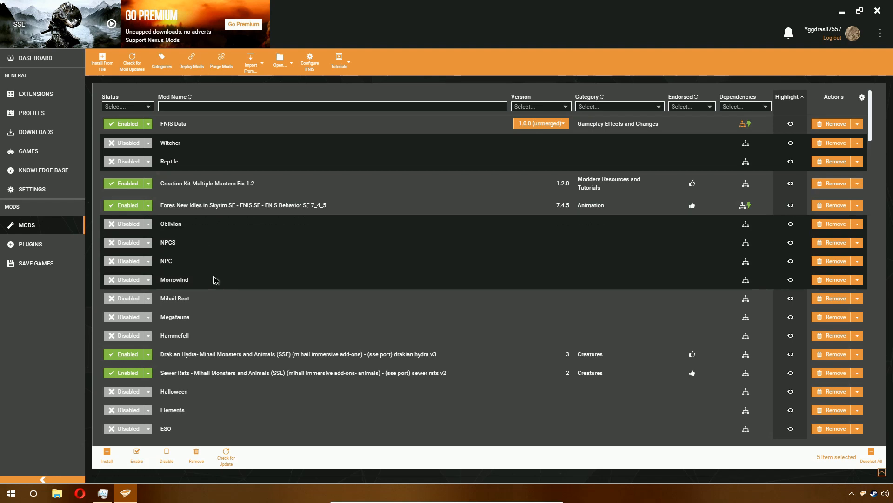
pyautogui.keyDown('ctrl'); pyautogui.click(220, 300); pyautogui.keyUp('ctrl')
pyautogui.keyDown('ctrl'); pyautogui.click(219, 325); pyautogui.keyUp('ctrl')
pyautogui.keyDown('ctrl'); pyautogui.click(216, 338); pyautogui.keyUp('ctrl')
pyautogui.keyDown('ctrl'); pyautogui.click(214, 397); pyautogui.keyUp('ctrl')
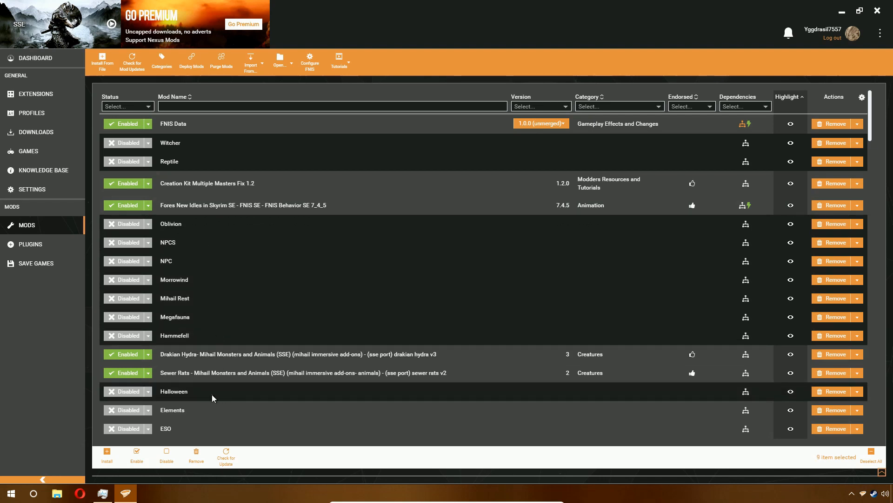
pyautogui.keyDown('ctrl'); pyautogui.click(203, 412); pyautogui.keyUp('ctrl')
pyautogui.keyDown('ctrl'); pyautogui.click(200, 431); pyautogui.keyUp('ctrl')
pyautogui.scroll(-3, 227, 336)
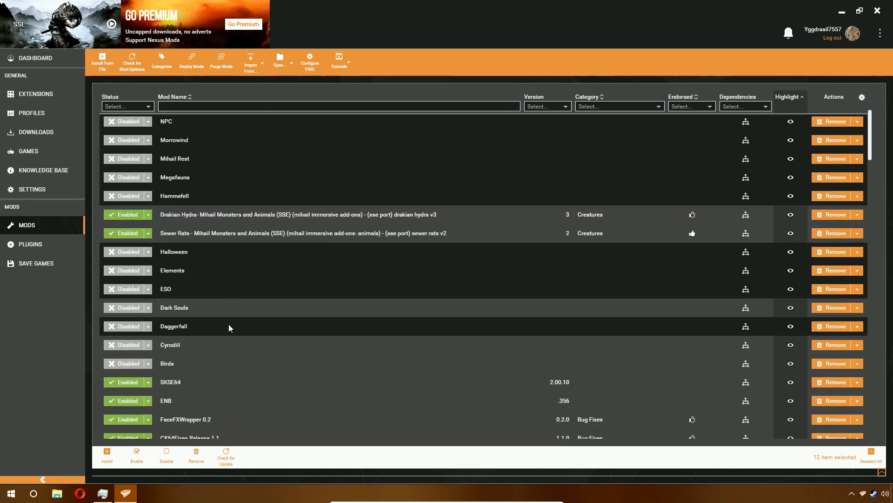
pyautogui.keyDown('ctrl'); pyautogui.click(215, 320); pyautogui.keyUp('ctrl')
pyautogui.keyDown('ctrl'); pyautogui.click(214, 347); pyautogui.keyUp('ctrl')
pyautogui.keyDown('ctrl'); pyautogui.click(212, 365); pyautogui.keyUp('ctrl')
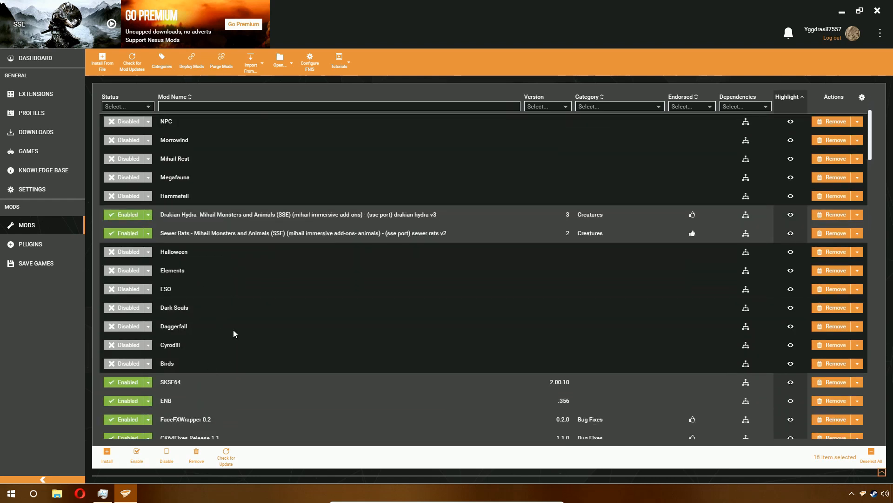
pyautogui.scroll(1, 267, 312)
pyautogui.scroll(1, 267, 308)
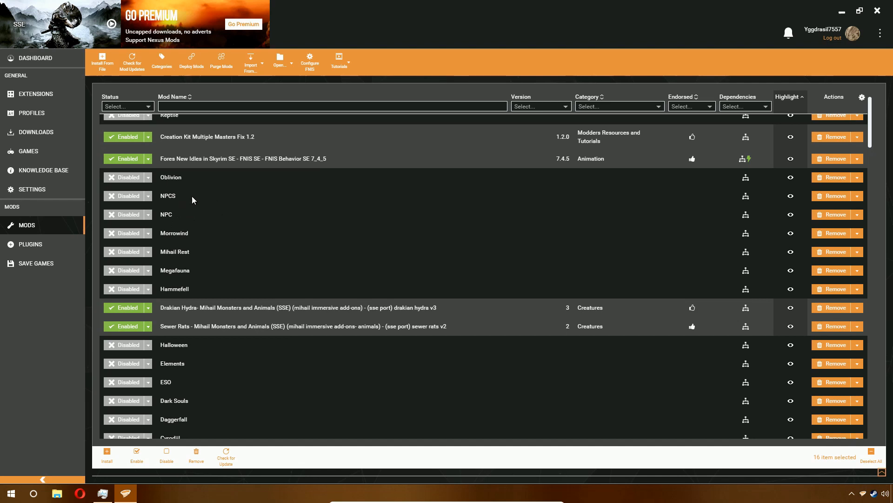
# - Enable the Default profile and return to its mod list
pyautogui.click(59, 112)
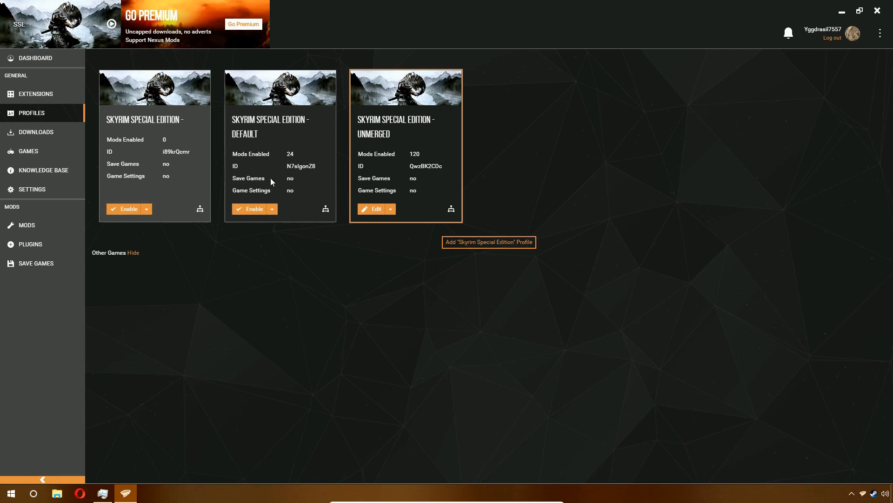
pyautogui.click(255, 209)
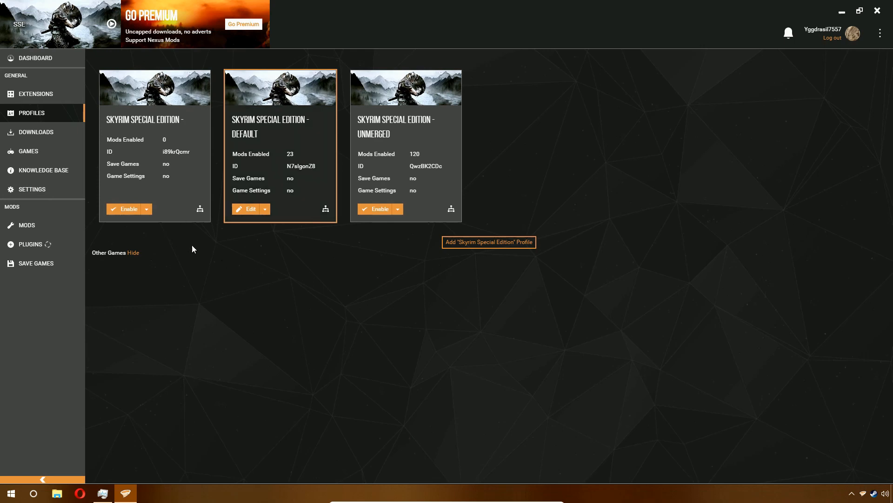
pyautogui.click(71, 224)
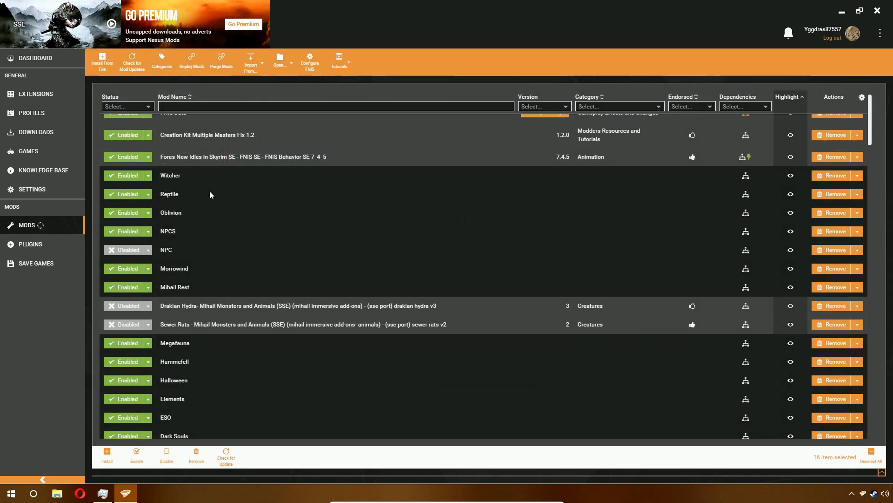
# - Remove the disabled NPC mod while keeping its archive
pyautogui.scroll(-1, 211, 198)
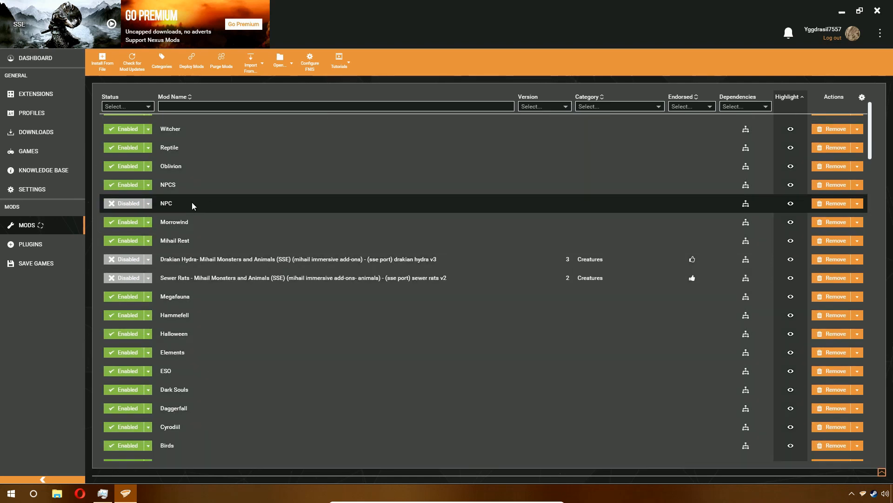
pyautogui.click(825, 203)
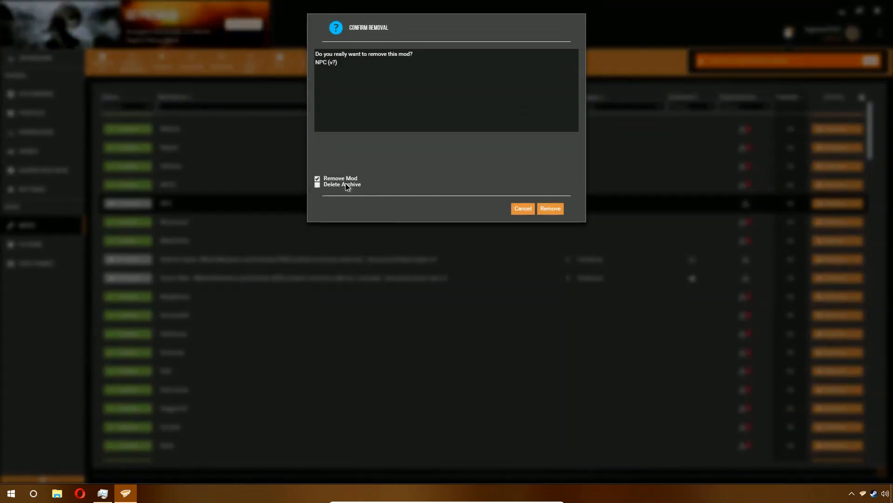
pyautogui.click(549, 209)
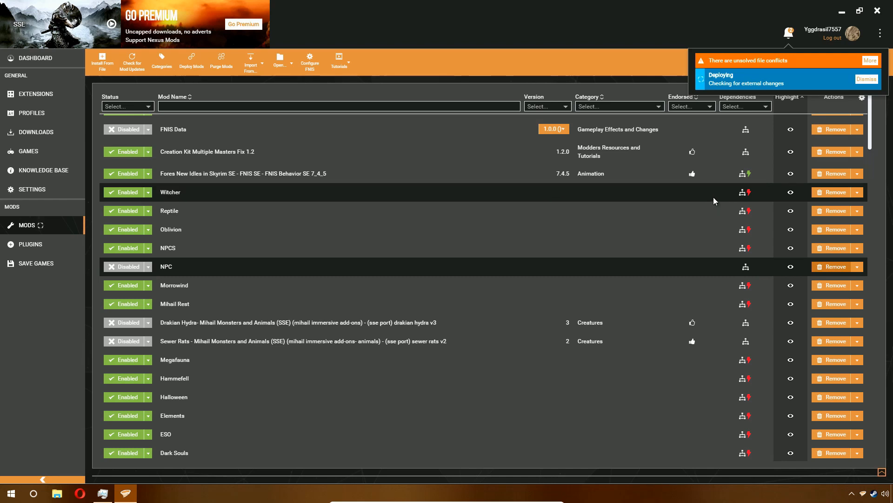
# - Open Witcher's conflict rules and set it to Load before Birds and the other conflicting mods
pyautogui.moveTo(751, 191)
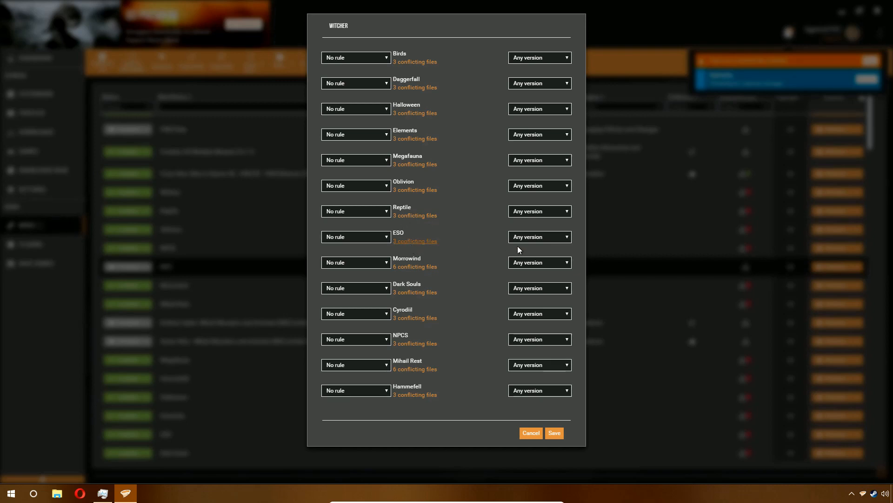
pyautogui.click(410, 242)
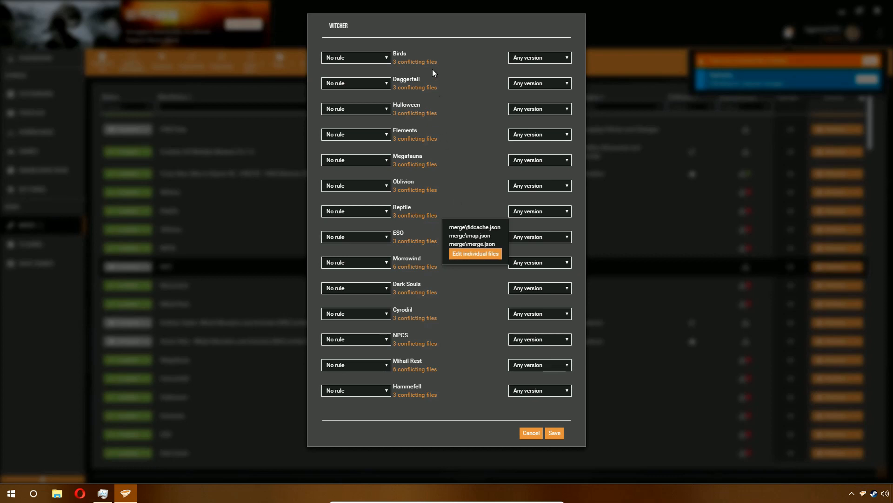
pyautogui.click(370, 58)
pyautogui.click(370, 58)
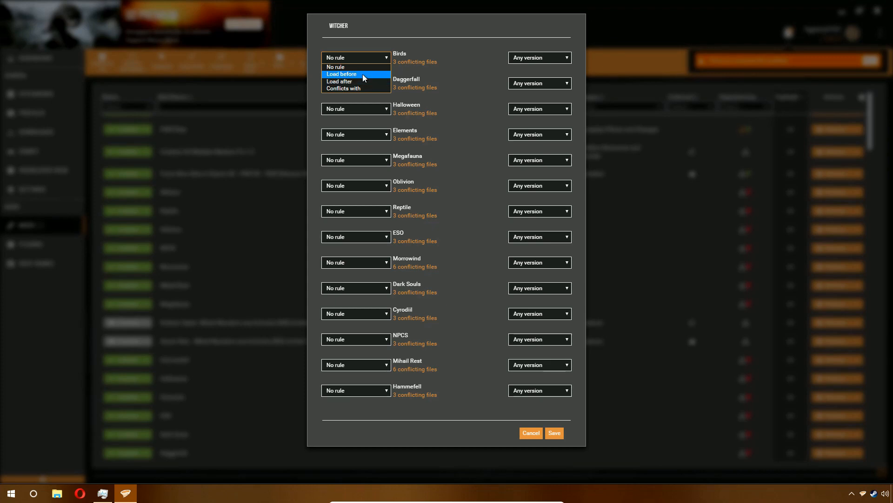
pyautogui.click(390, 30)
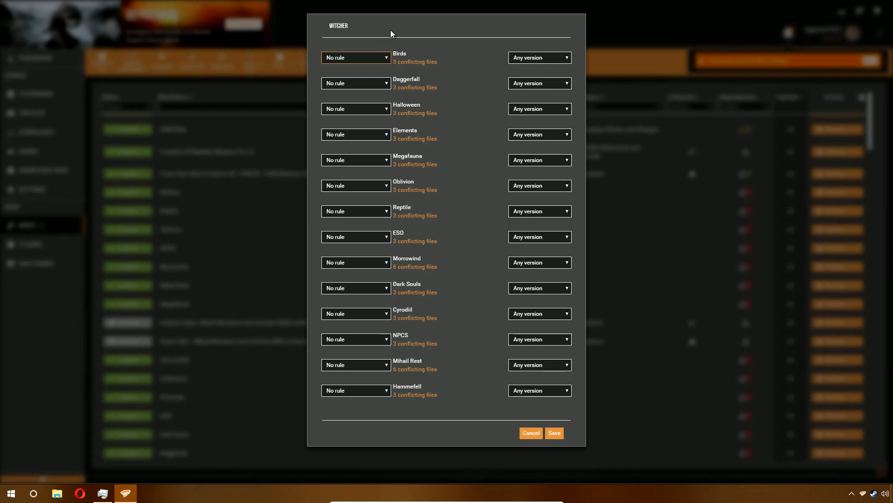
pyautogui.click(349, 59)
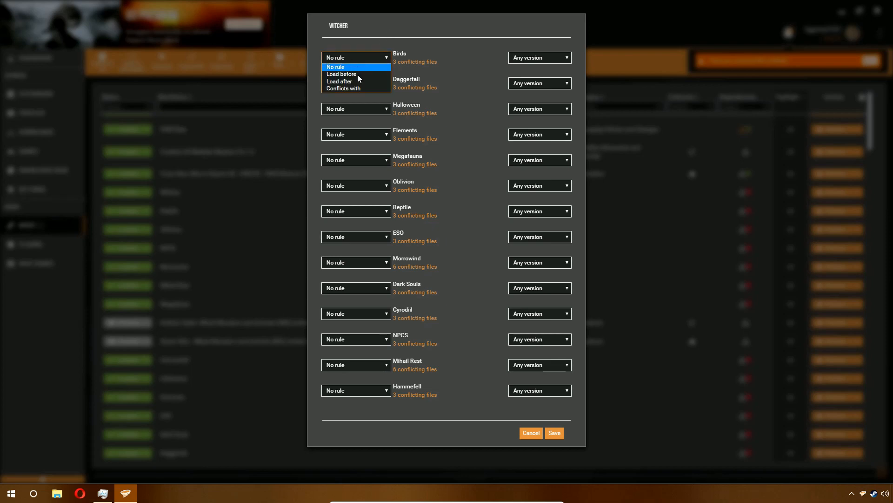
pyautogui.click(359, 75)
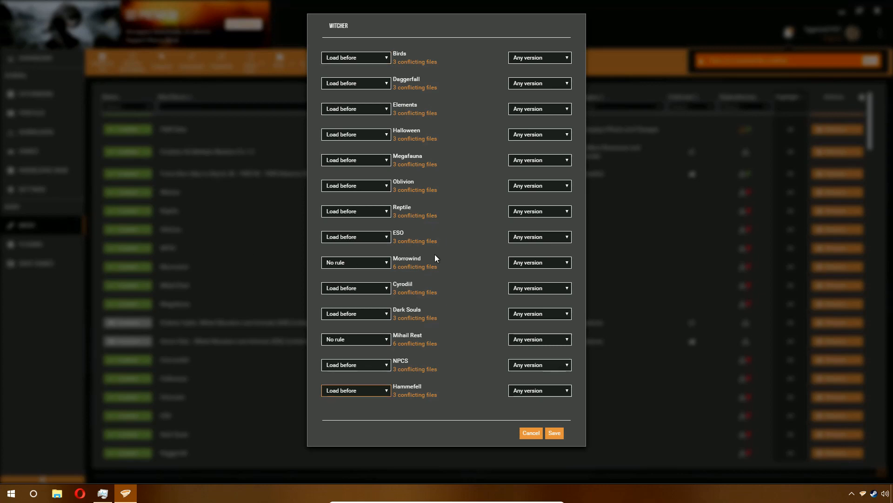
# - Set Witcher's rules for Morrowind and Mihail Rest to Load before and save the rules
pyautogui.click(428, 266)
pyautogui.click(337, 263)
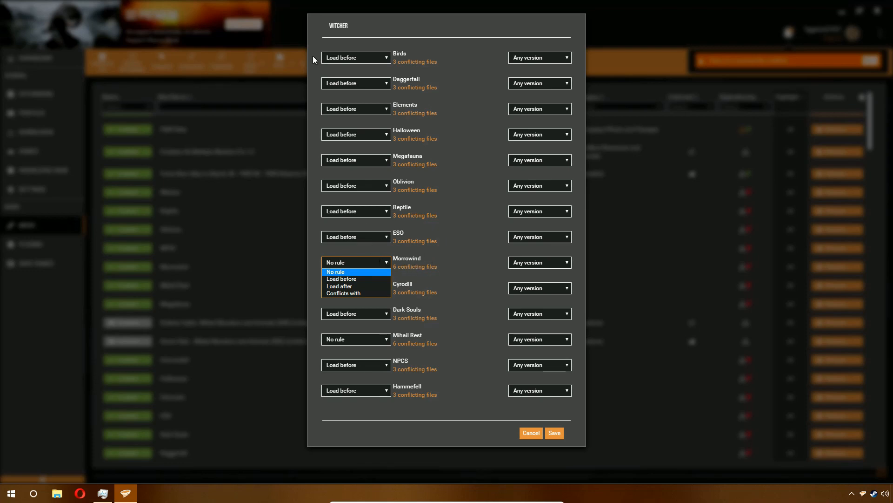
pyautogui.click(366, 286)
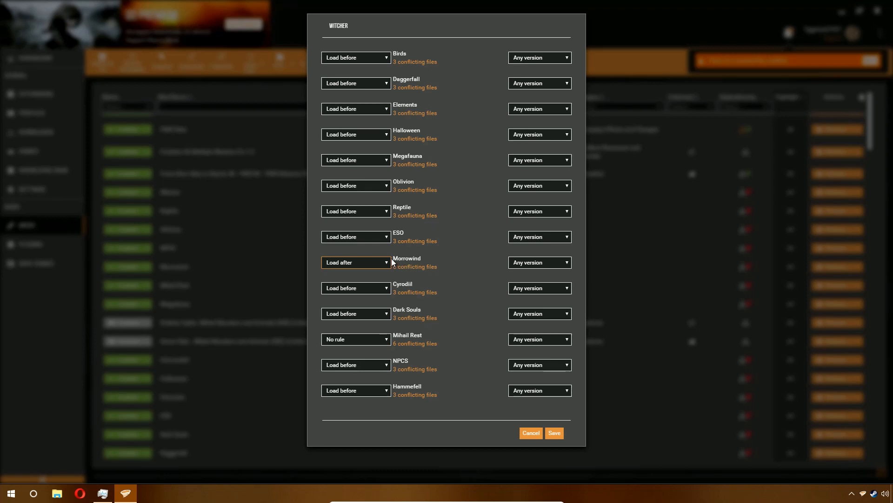
pyautogui.click(389, 262)
pyautogui.click(378, 277)
pyautogui.click(403, 264)
pyautogui.click(381, 339)
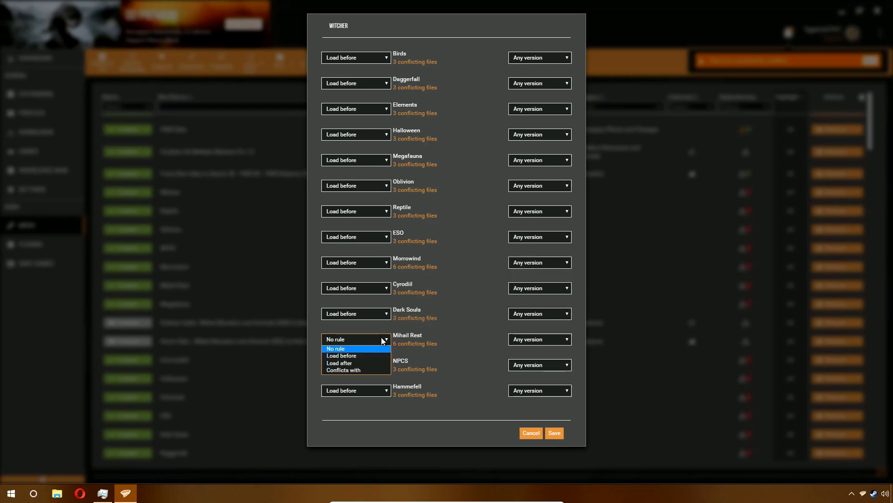
pyautogui.click(380, 355)
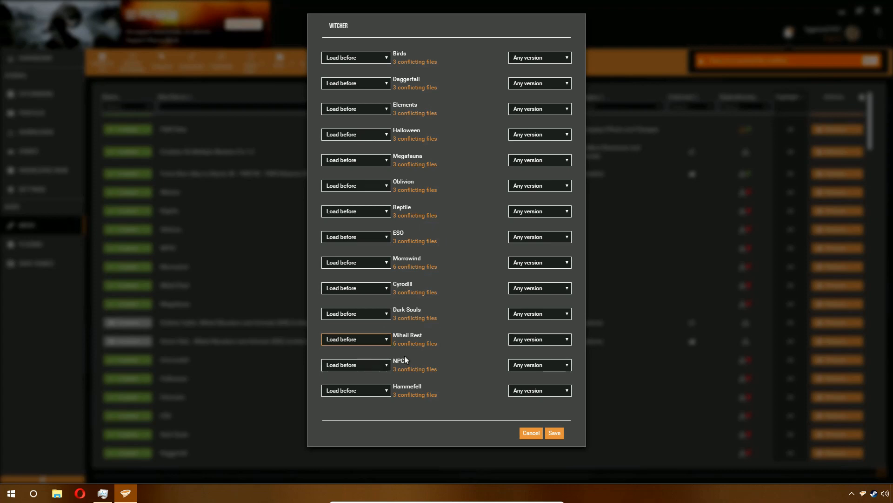
pyautogui.click(553, 432)
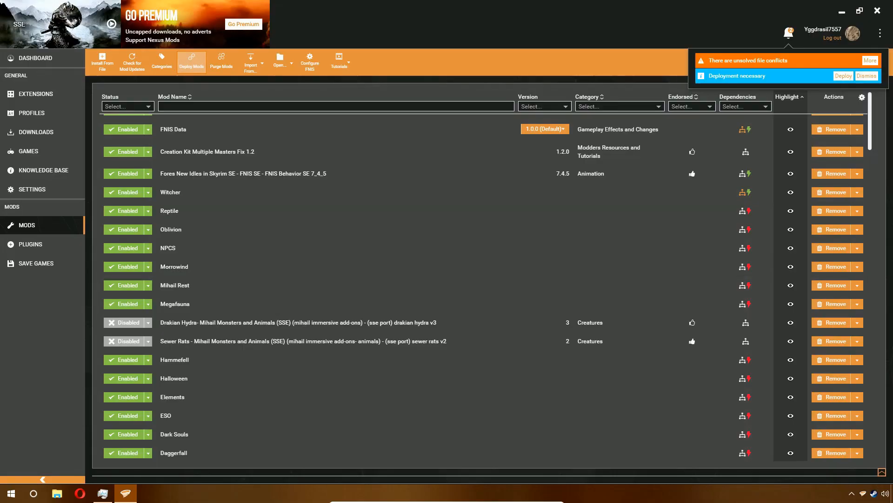
# - Open Reptile's conflict rules, set it to Load after Witcher and Load before Birds
pyautogui.click(192, 62)
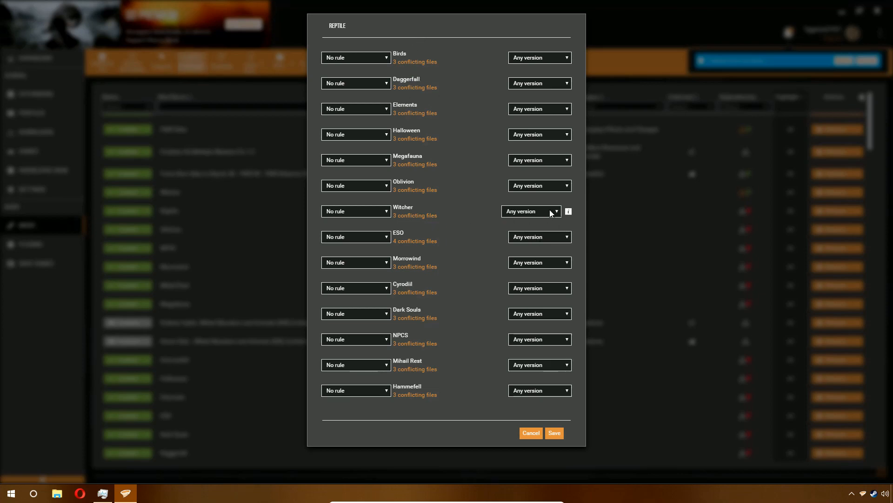
pyautogui.moveTo(570, 213)
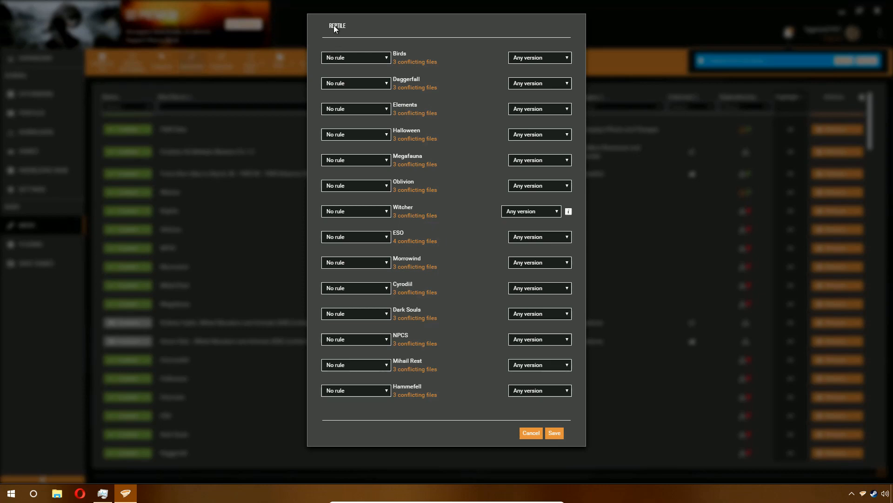
pyautogui.click(385, 212)
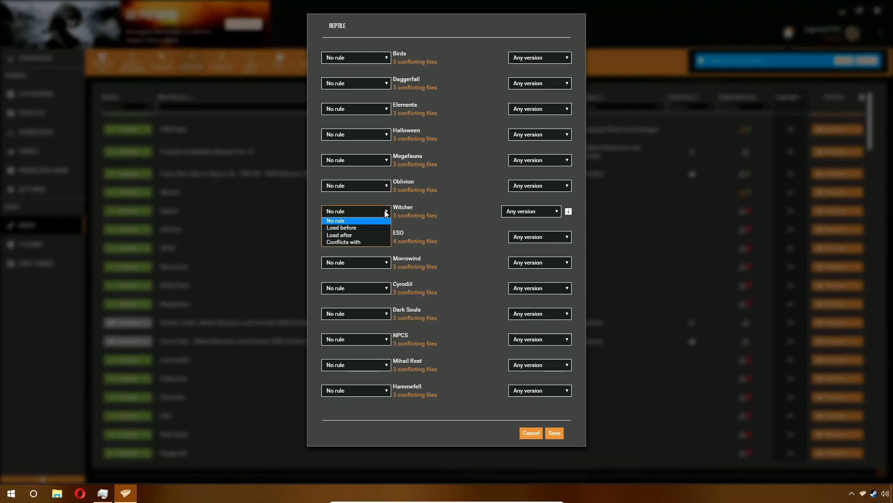
pyautogui.click(375, 235)
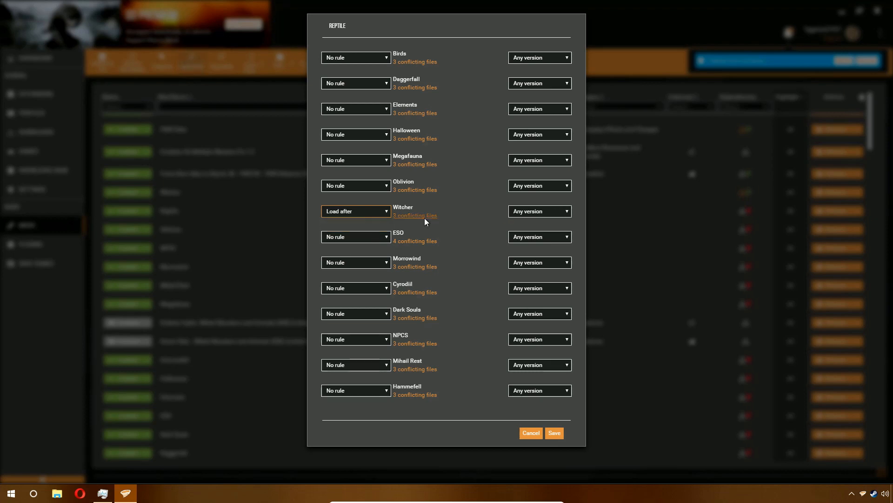
pyautogui.click(373, 213)
pyautogui.click(373, 235)
pyautogui.click(377, 58)
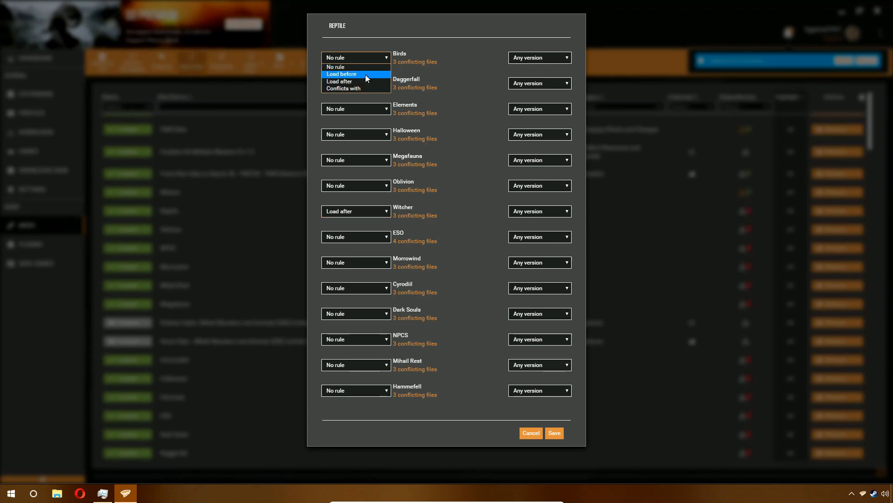
pyautogui.click(365, 75)
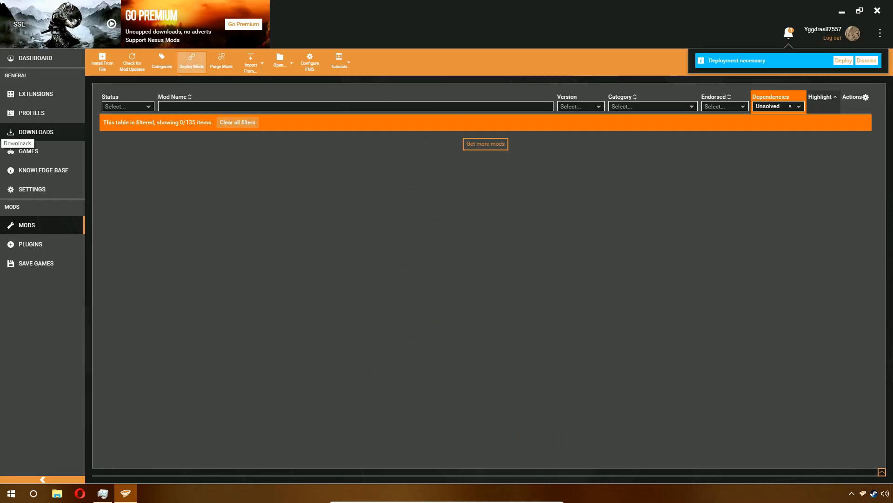
# - Clear the Unsolved dependencies filter and deploy the mods
pyautogui.click(788, 107)
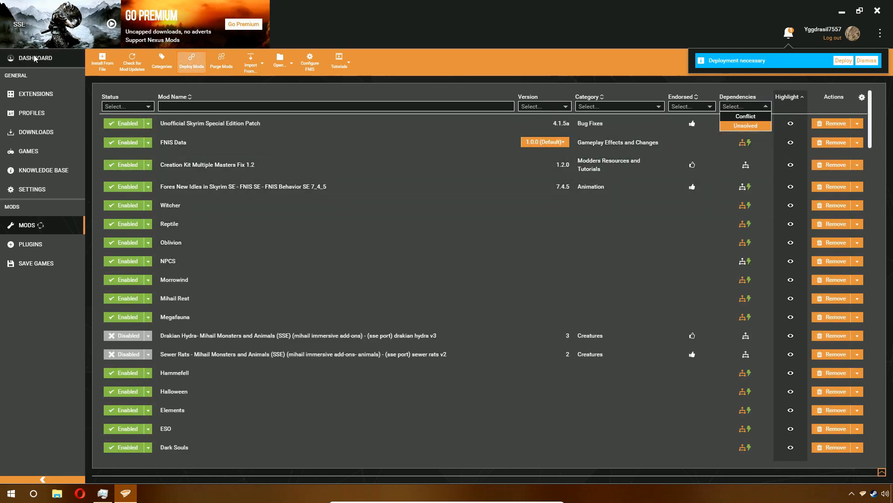
pyautogui.click(843, 61)
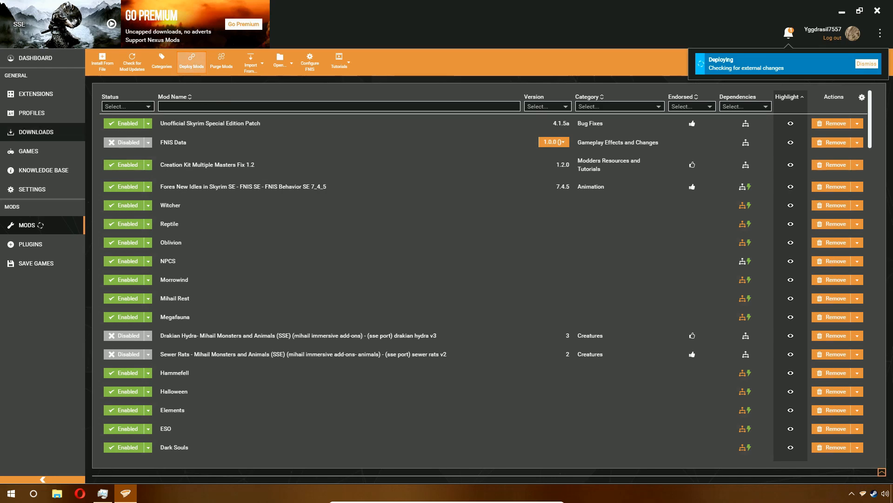
# - Launch zEdit from the dashboard and close its window
pyautogui.click(47, 58)
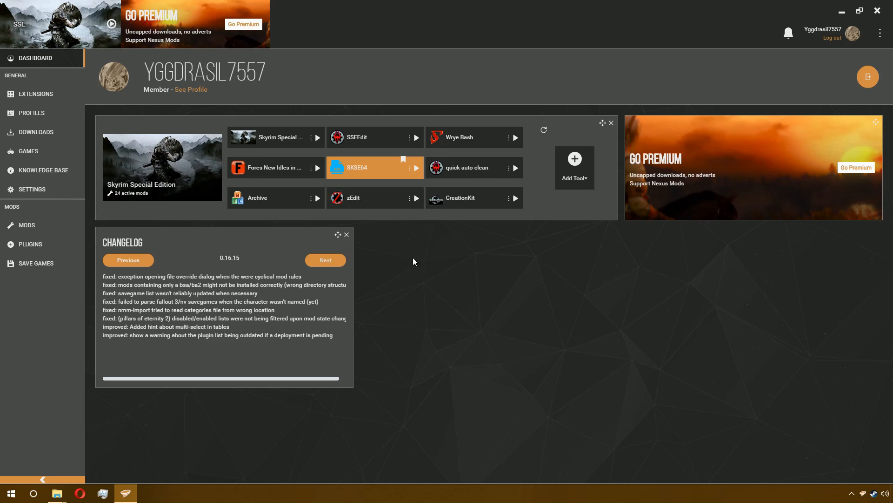
pyautogui.click(416, 201)
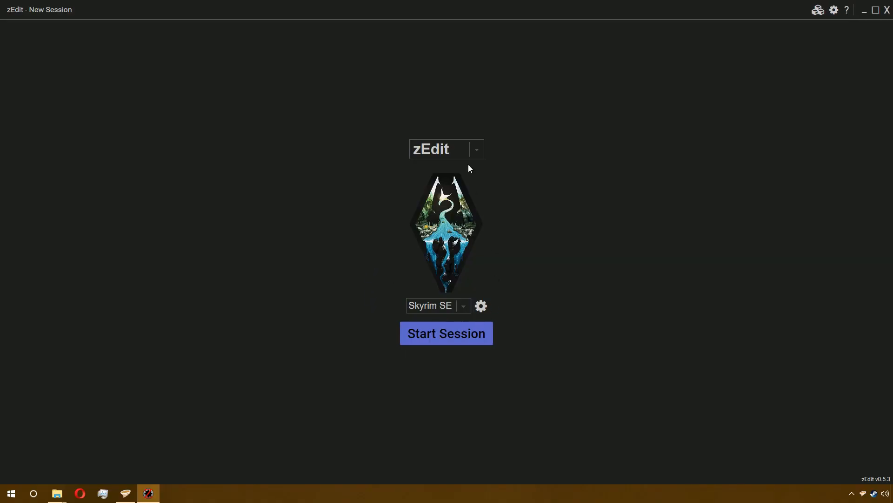
pyautogui.click(887, 9)
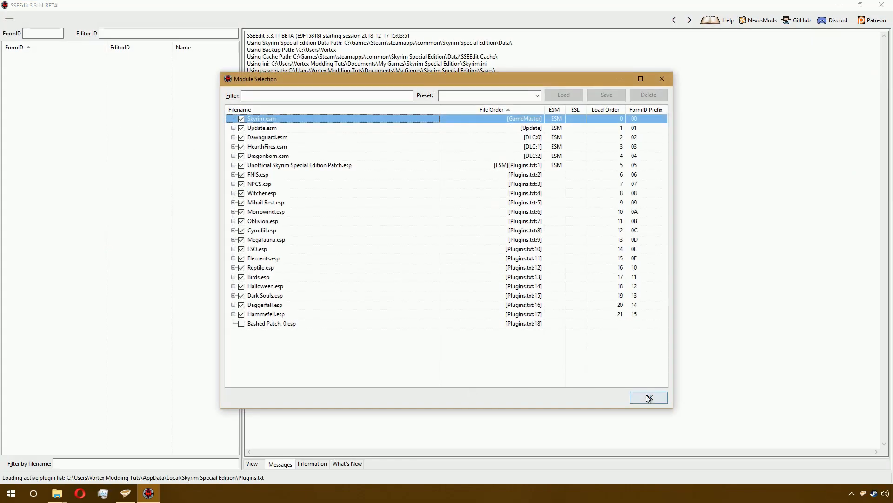
# - Load all plugins in SSEEdit and expand NPCS.esp to browse its Non-Player Character (Actor) records
pyautogui.click(648, 398)
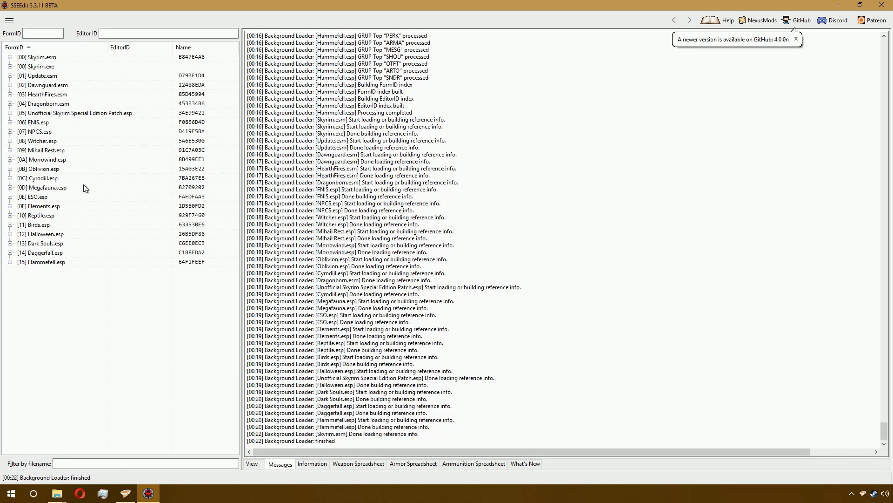
pyautogui.doubleClick(51, 132)
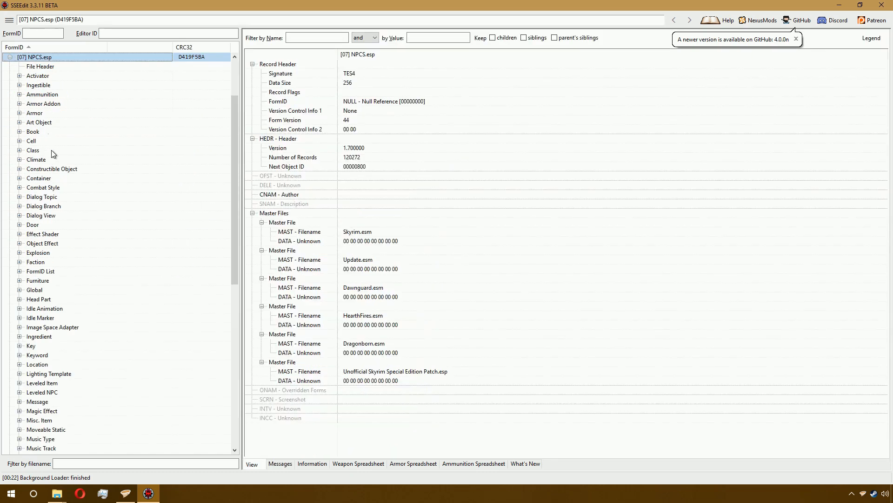
pyautogui.scroll(-6, 80, 246)
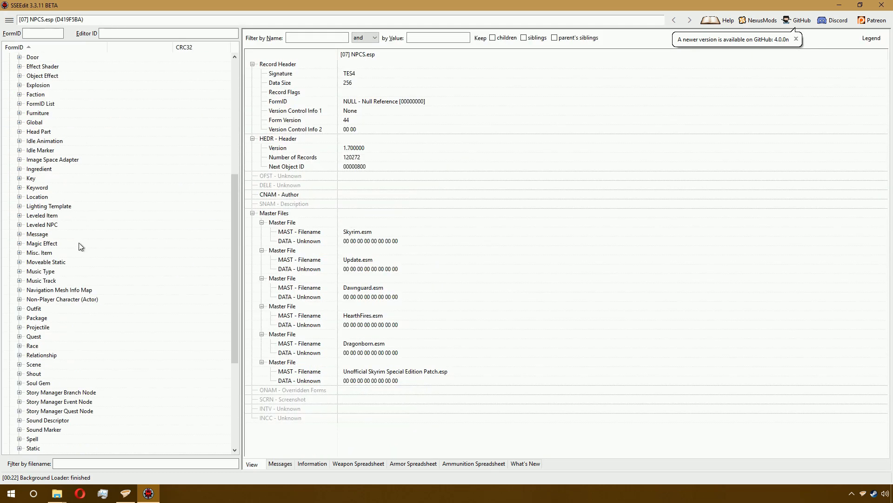
pyautogui.scroll(7, 82, 209)
pyautogui.scroll(-6, 79, 191)
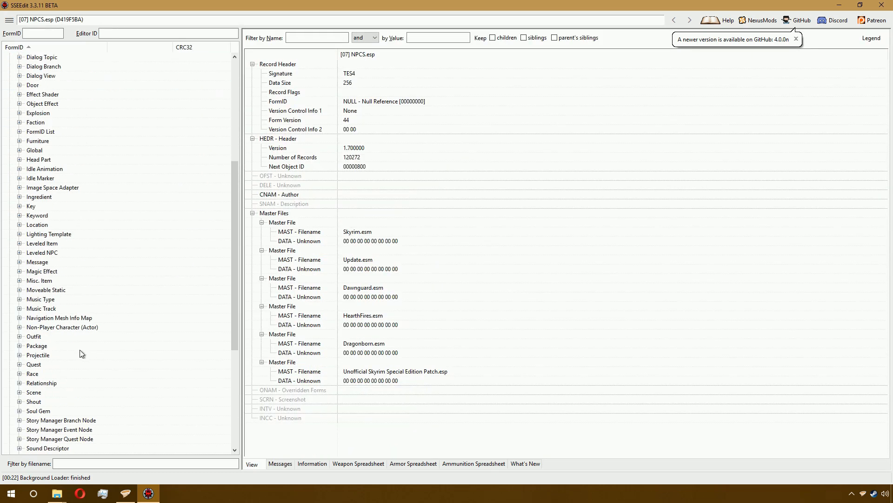
pyautogui.click(46, 328)
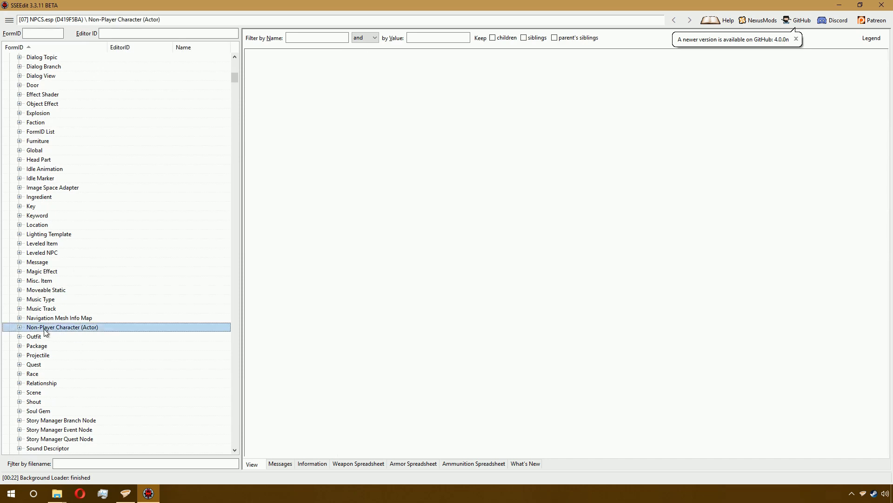
pyautogui.doubleClick(46, 328)
pyautogui.scroll(1, 113, 143)
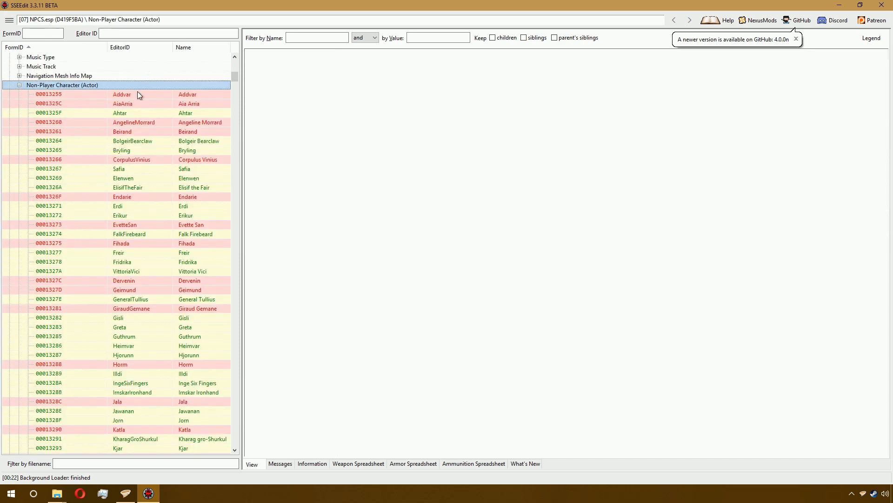
pyautogui.press('Left')
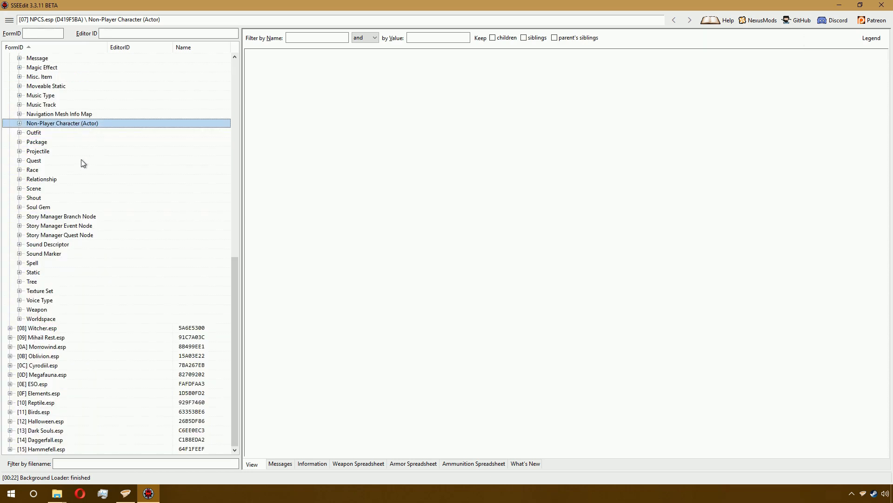
# - Run the Add prefix or suffix to Editor ID script on NPCS.esp's Non-Player Character group, prepending NP
pyautogui.rightClick(100, 125)
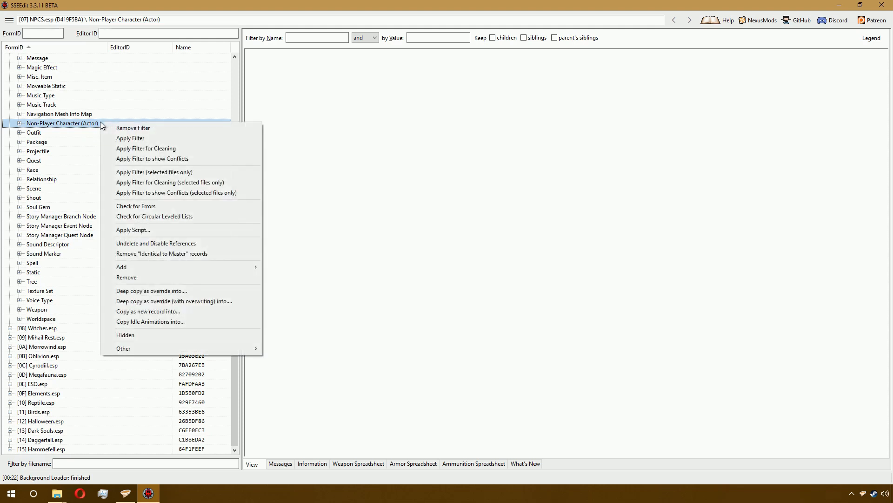
pyautogui.click(166, 231)
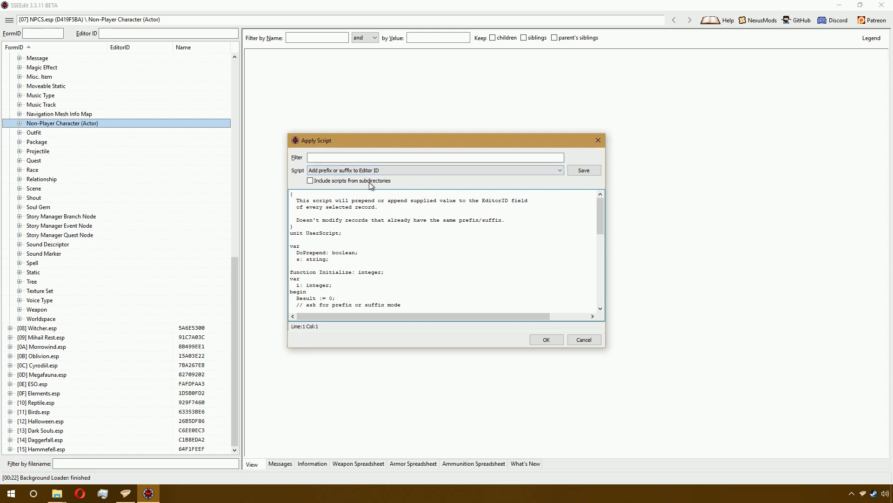
pyautogui.click(546, 341)
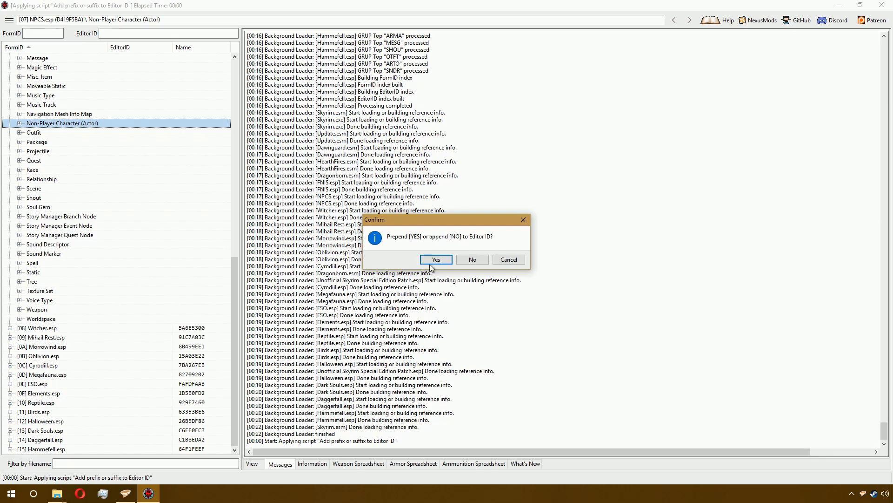
pyautogui.click(439, 259)
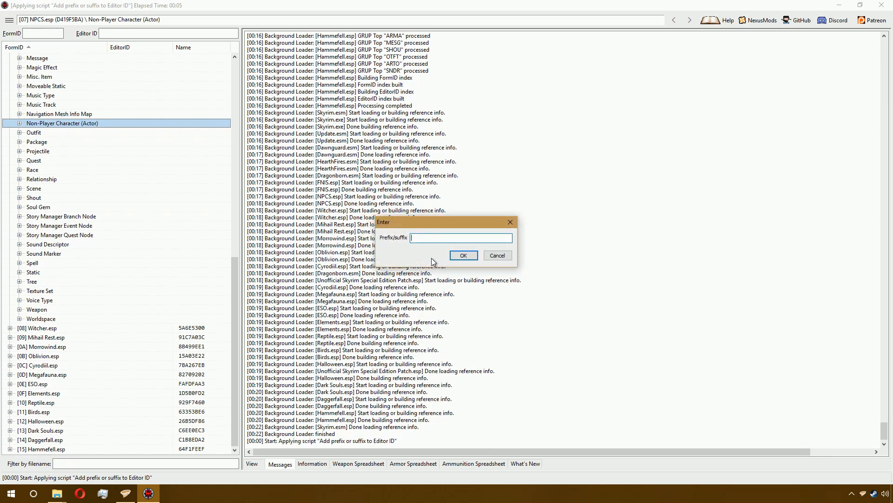
pyautogui.write('NPC')
pyautogui.press('Return')
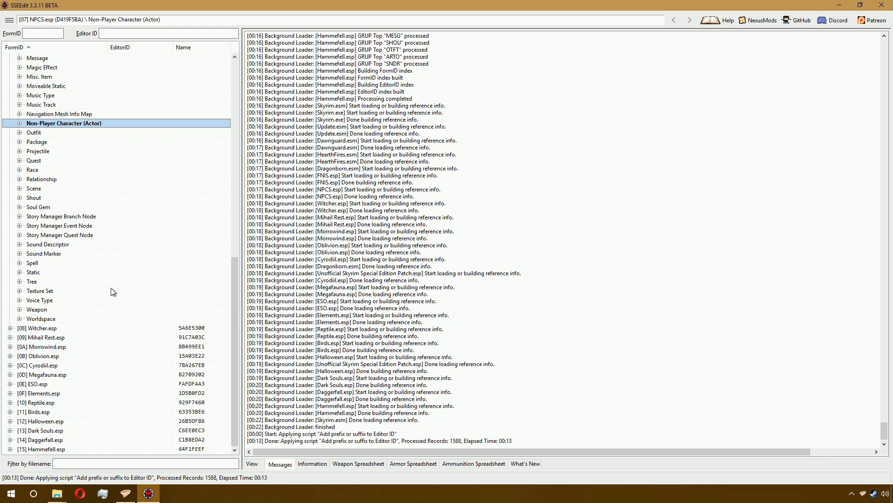
# - Run the Add prefix or suffix to Editor ID script on Witcher.esp's Non-Player Character group, appending WT
pyautogui.click(60, 329)
pyautogui.doubleClick(59, 329)
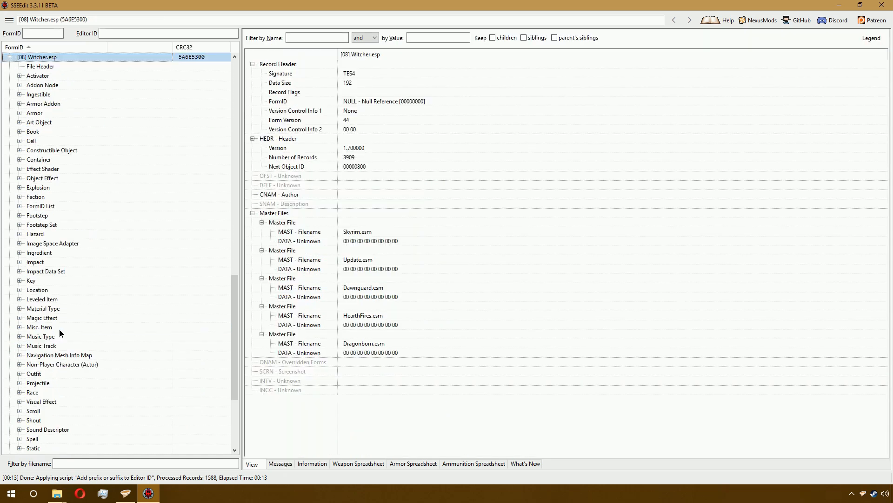
pyautogui.rightClick(80, 365)
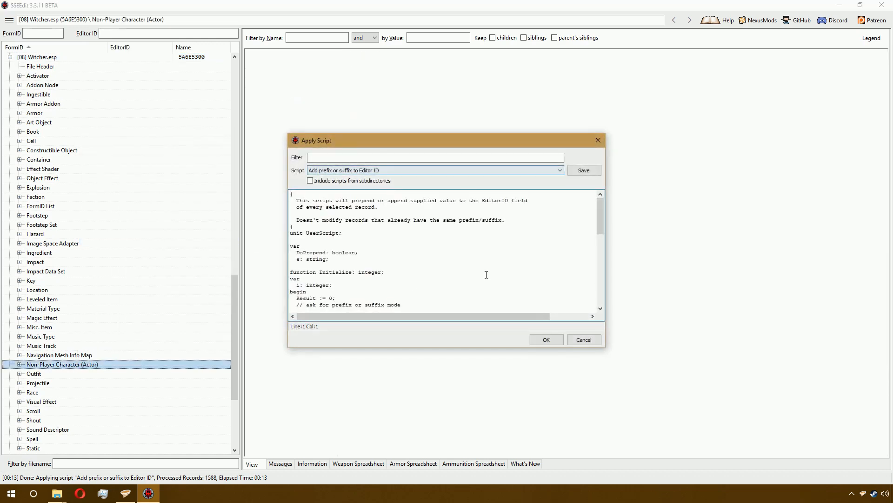
pyautogui.click(546, 339)
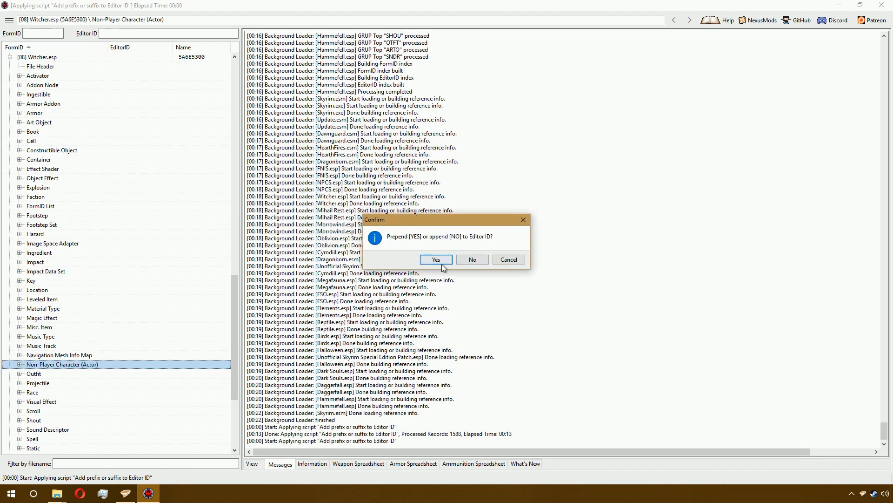
pyautogui.click(473, 258)
pyautogui.write('WT')
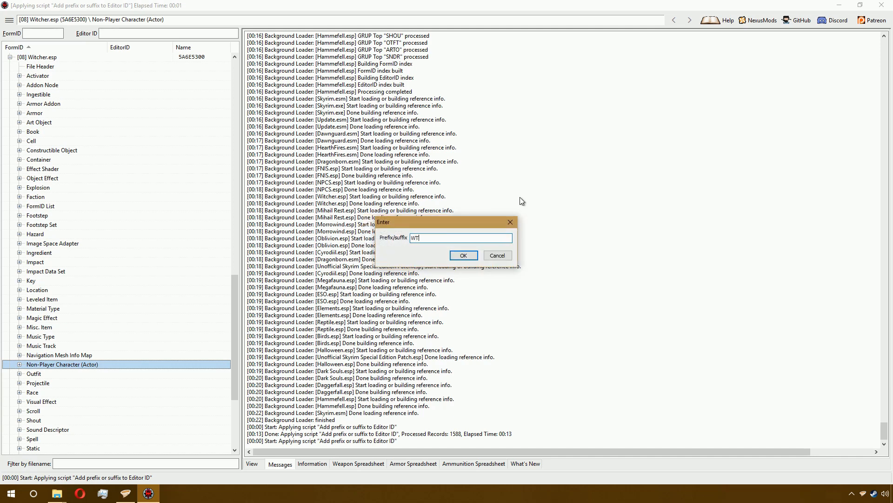
pyautogui.write('_')
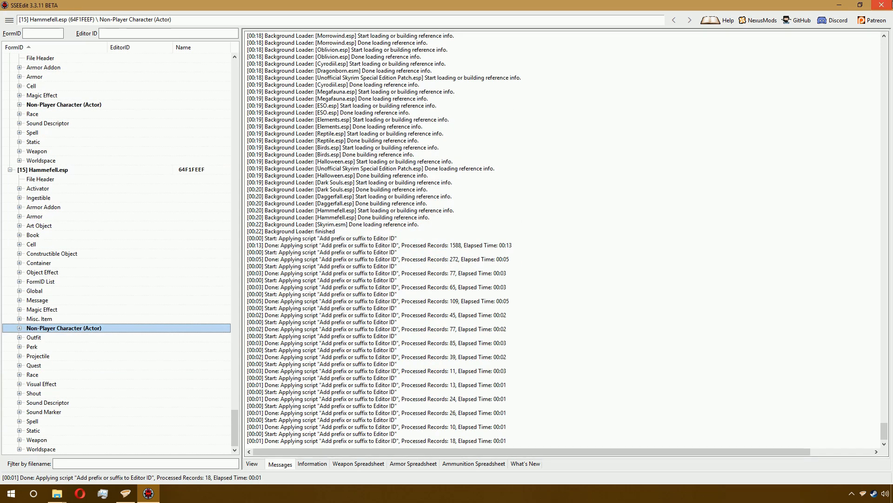
# - Close SSEEdit saving the edited plugins, and save all external file changes in Vortex
pyautogui.click(882, 5)
pyautogui.click(510, 397)
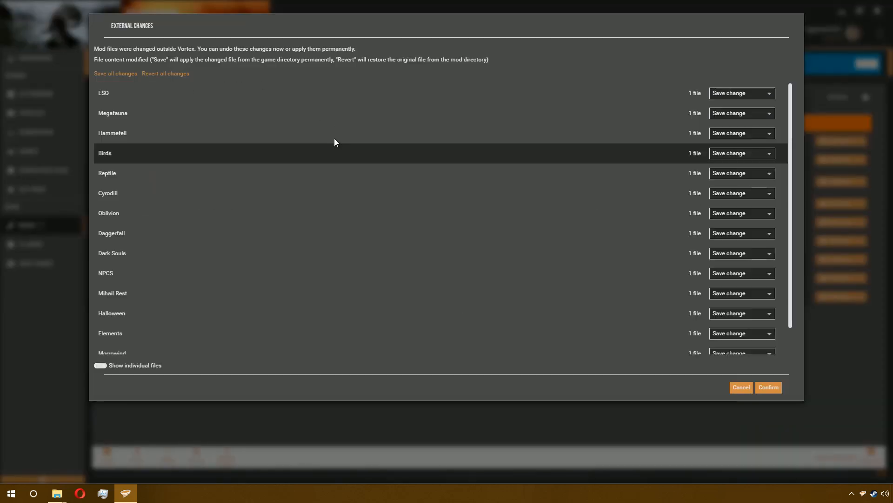
pyautogui.scroll(-1, 501, 202)
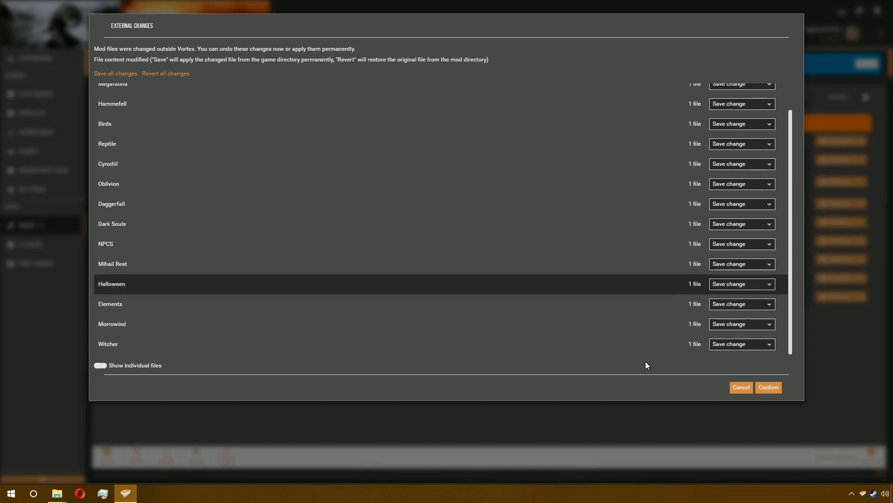
pyautogui.click(765, 385)
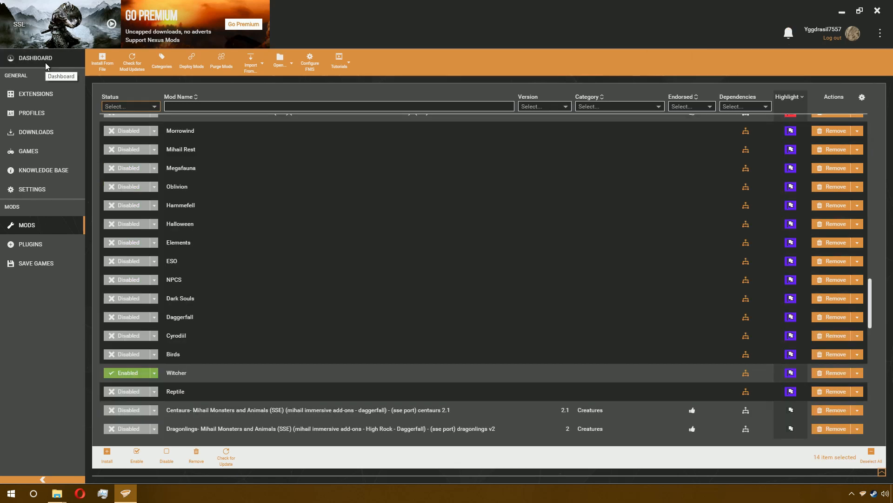
# - Close the NPCS mod folder window and bring up the Skyrim Special Edition Data folder window
pyautogui.moveTo(56, 494)
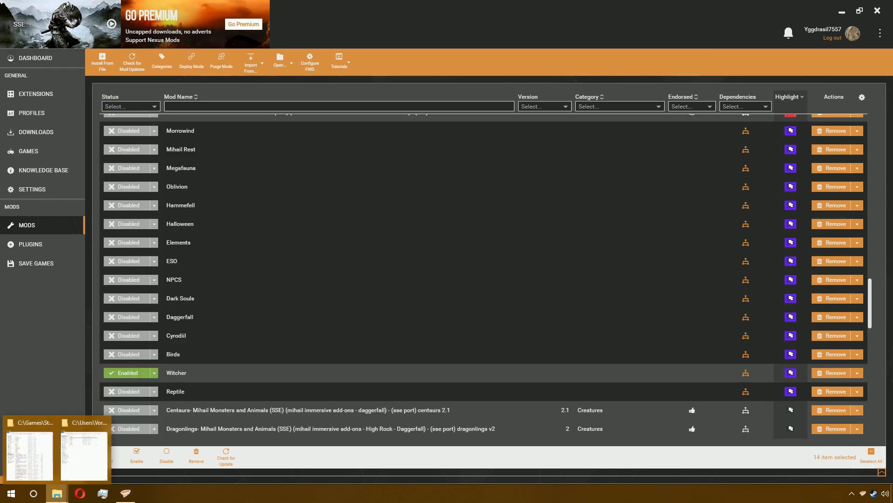
pyautogui.moveTo(104, 426)
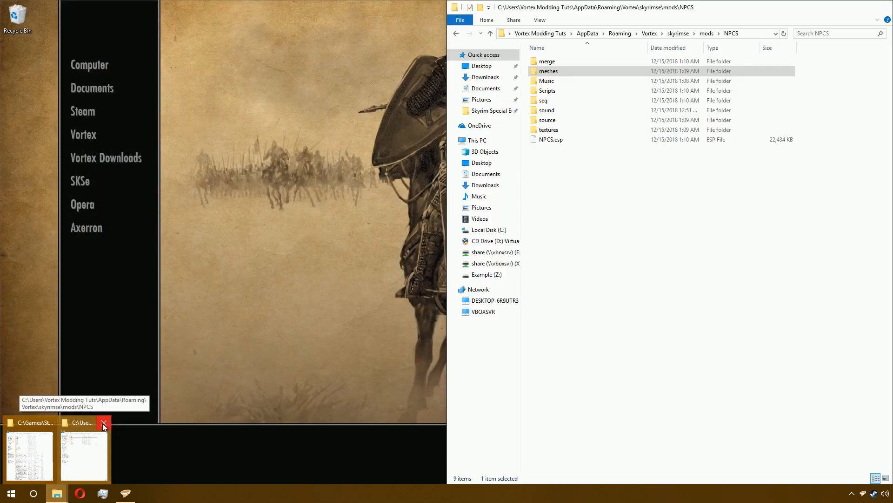
pyautogui.click(104, 425)
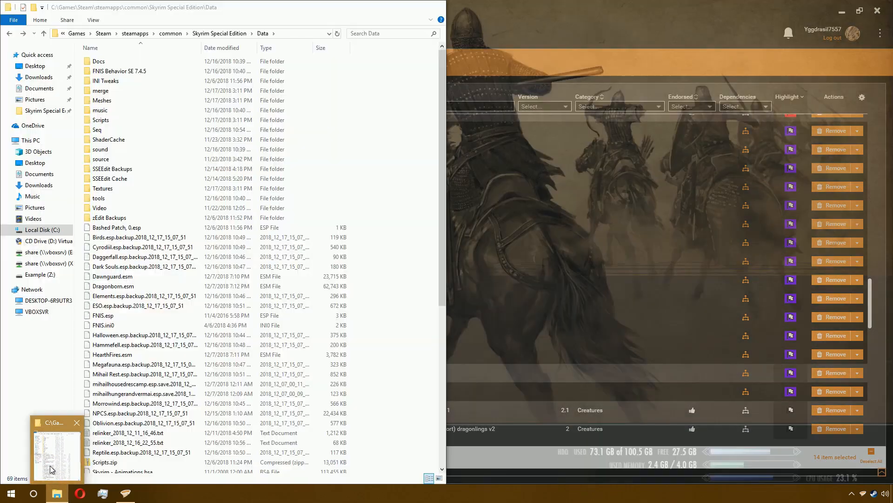
pyautogui.click(30, 454)
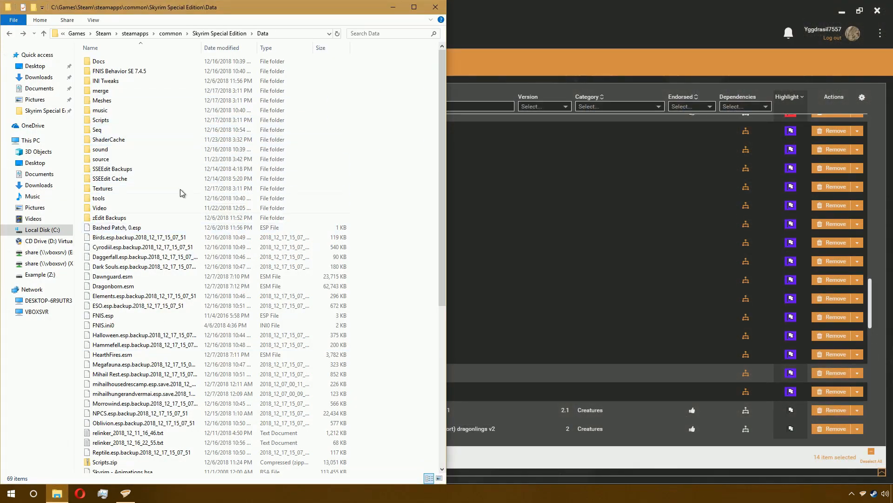
# - Browse the Data folder's Meshes and weapons subfolders, returning to Data
pyautogui.scroll(-8, 233, 251)
pyautogui.scroll(8, 238, 266)
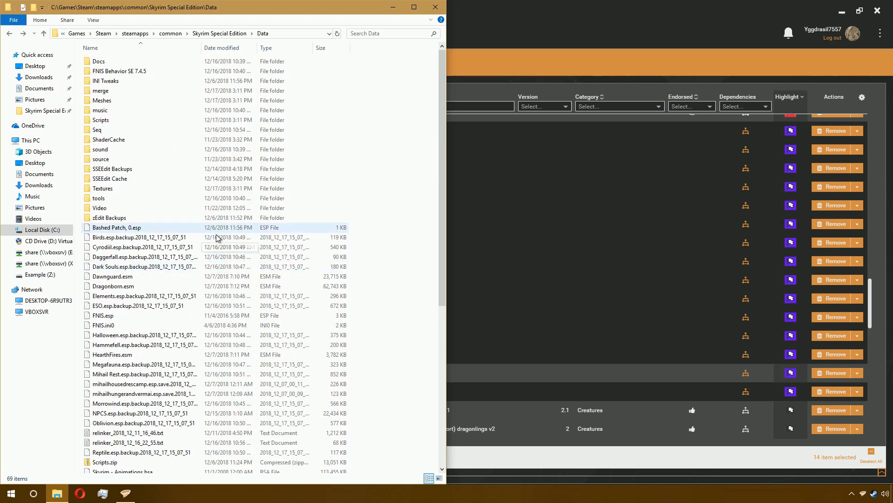
pyautogui.doubleClick(116, 101)
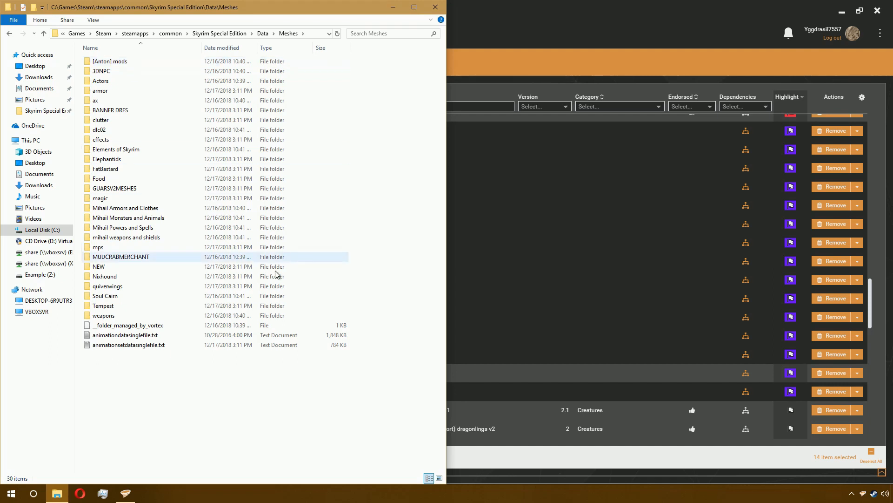
pyautogui.doubleClick(254, 316)
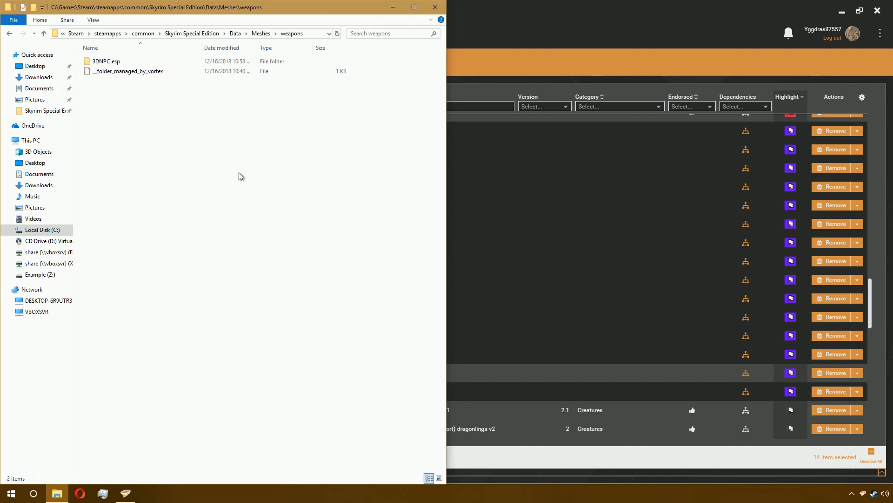
pyautogui.click(218, 61)
pyautogui.doubleClick(218, 61)
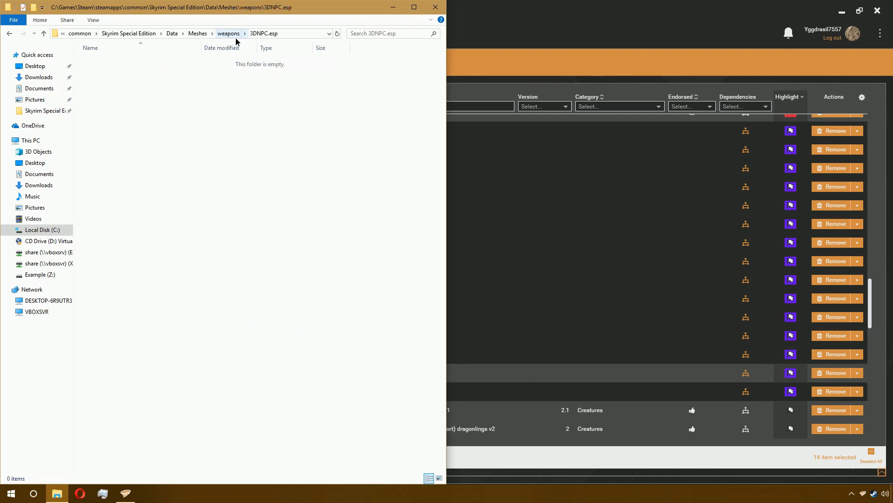
pyautogui.click(235, 39)
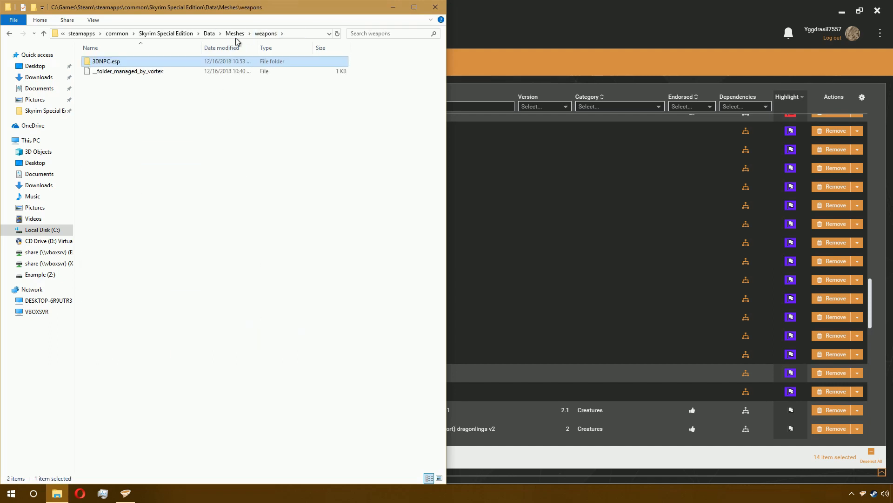
pyautogui.click(212, 33)
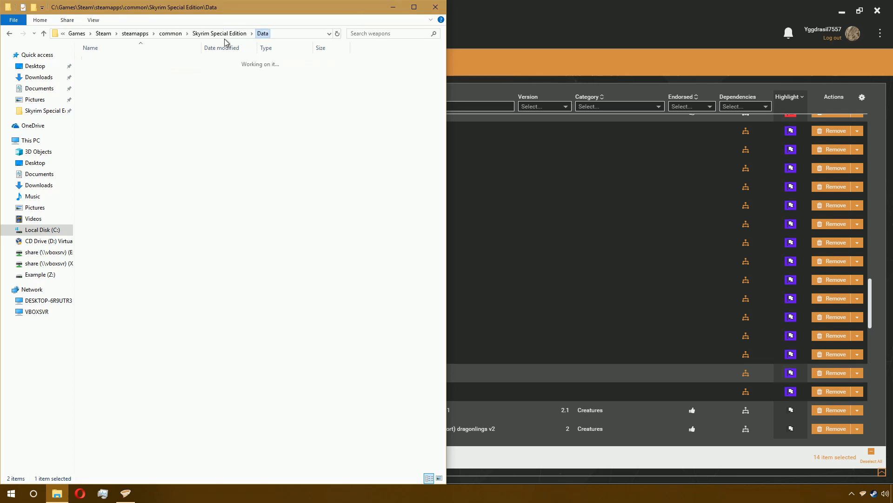
# - Purge all deployed mods in Vortex
pyautogui.click(544, 5)
pyautogui.click(216, 66)
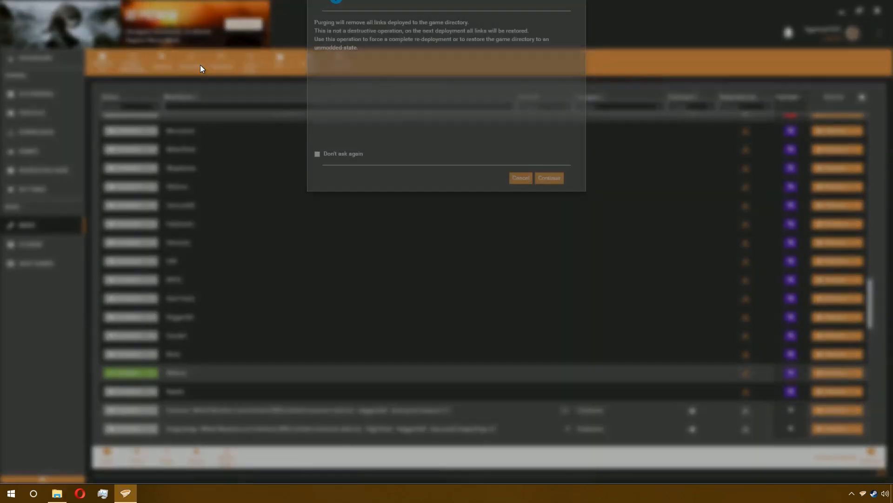
pyautogui.click(550, 208)
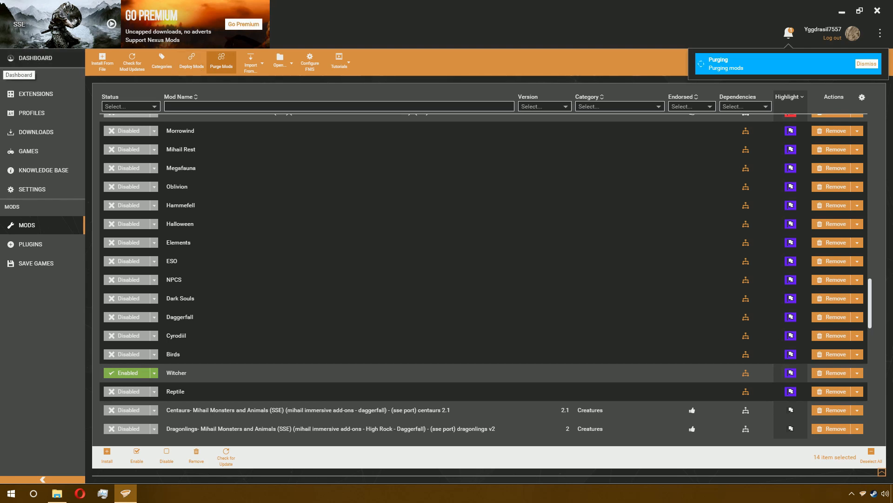
# - Review the Vortex interface settings, return to the mods list, and reopen the Data folder
pyautogui.click(66, 194)
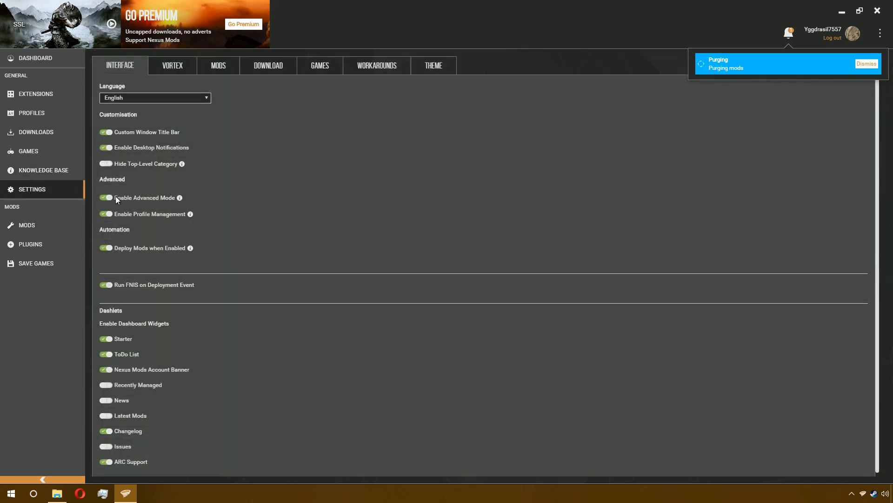
pyautogui.click(27, 228)
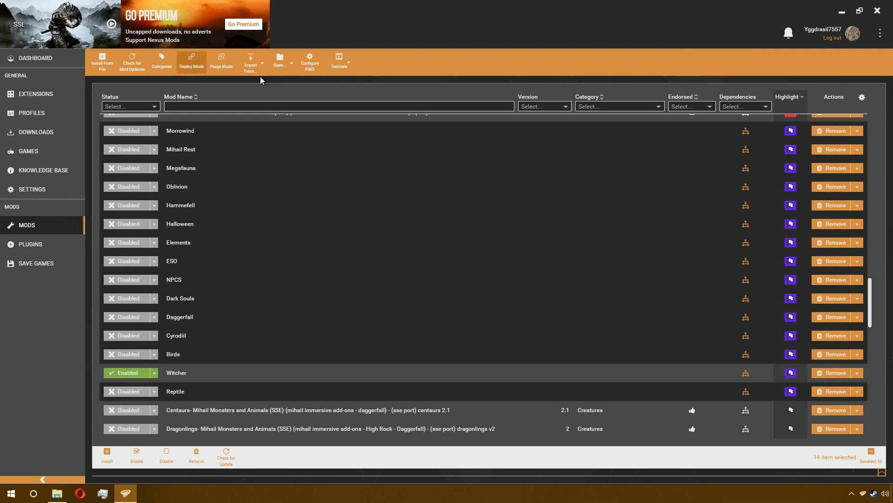
pyautogui.click(57, 493)
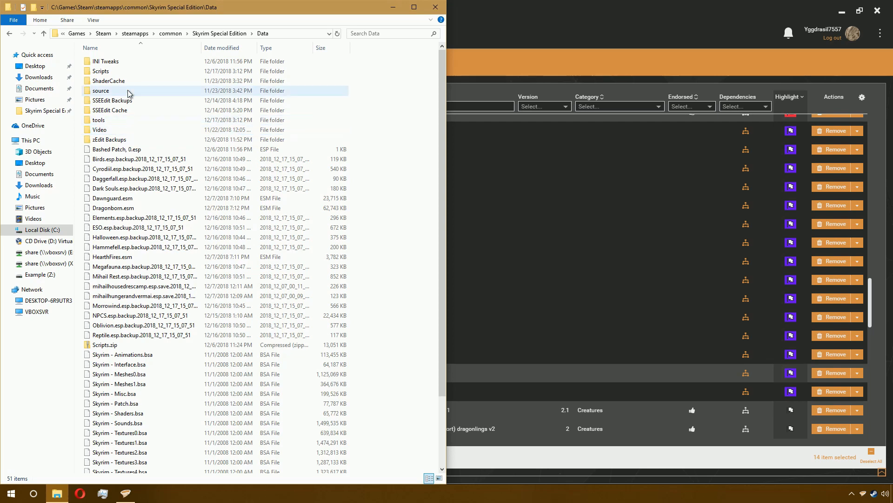
# - Deploy all mods in Vortex
pyautogui.scroll(-3, 201, 193)
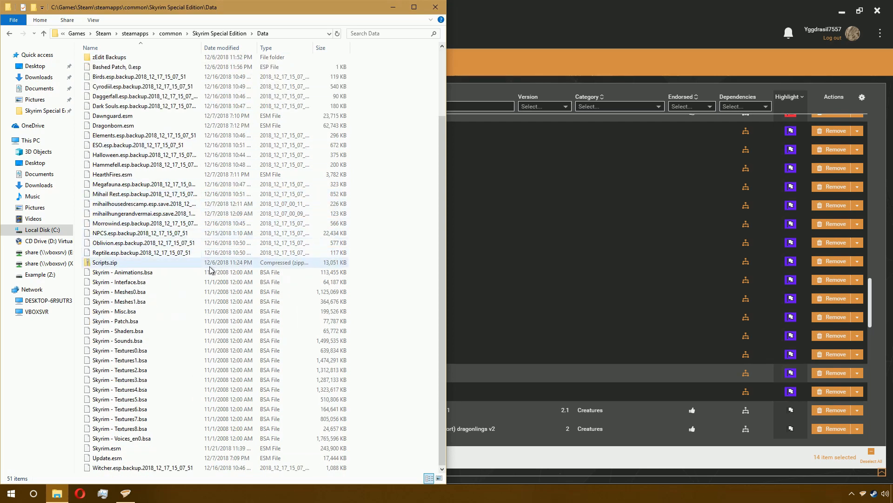
pyautogui.scroll(3, 205, 279)
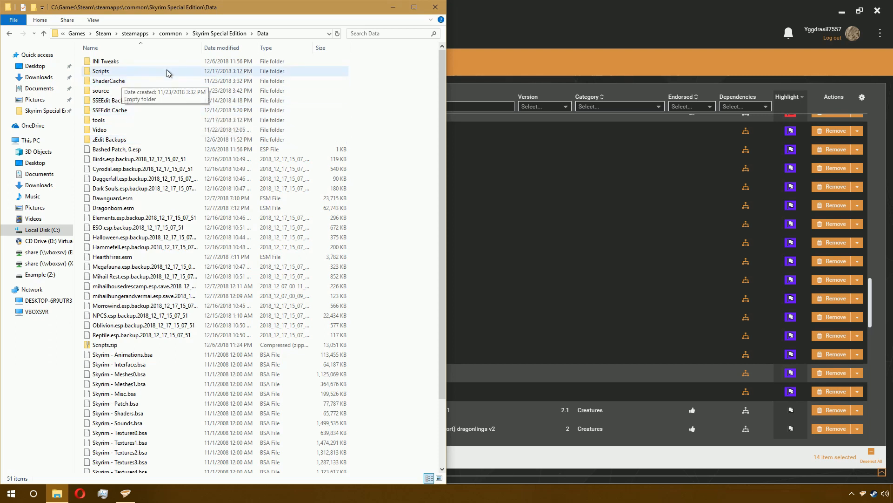
pyautogui.click(524, 33)
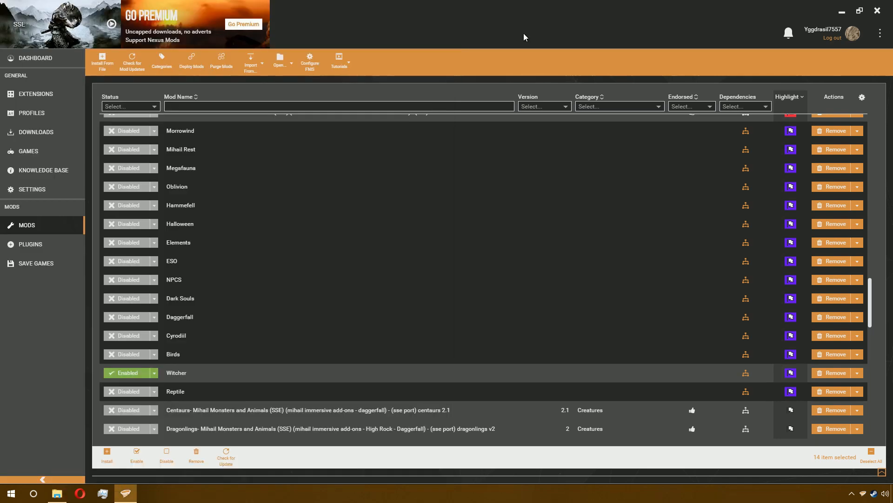
pyautogui.click(195, 70)
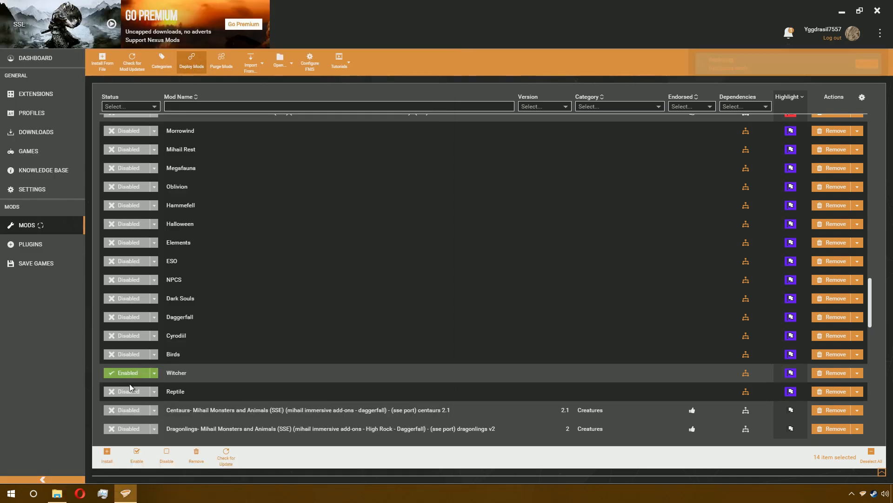
# - Browse the Data folder's merge, Meshes, actors and character subfolders after deployment
pyautogui.click(61, 496)
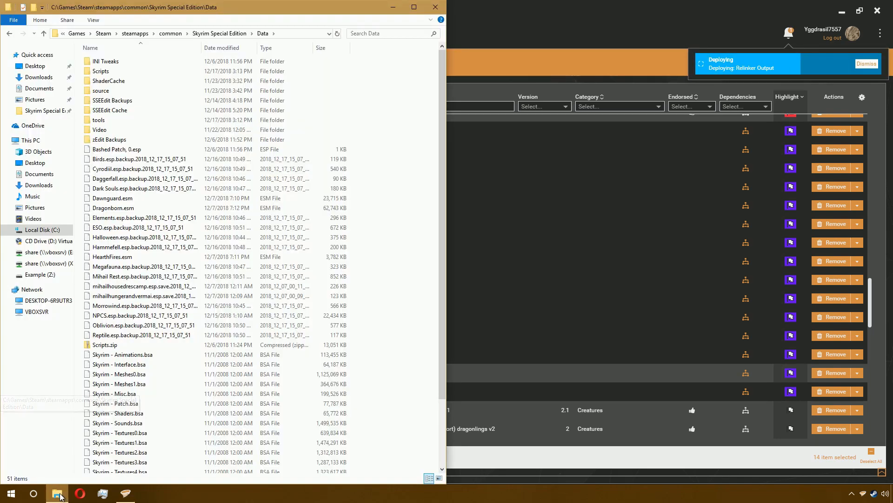
pyautogui.scroll(1, 275, 233)
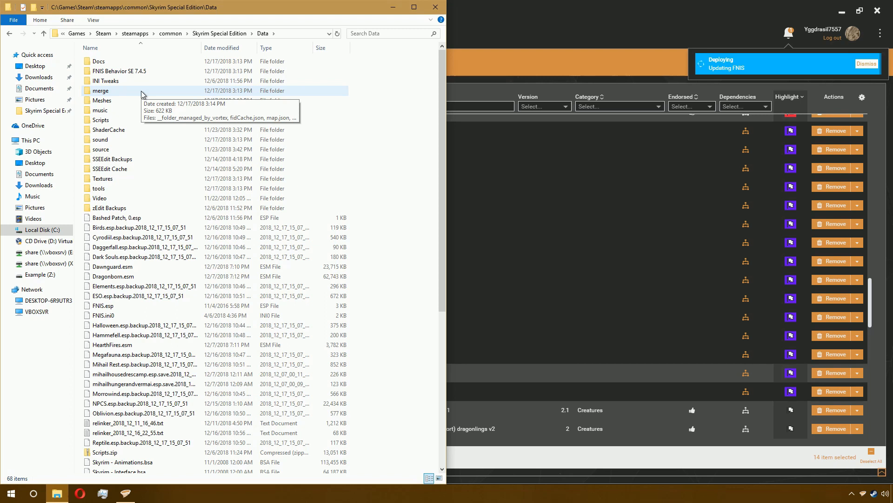
pyautogui.click(141, 92)
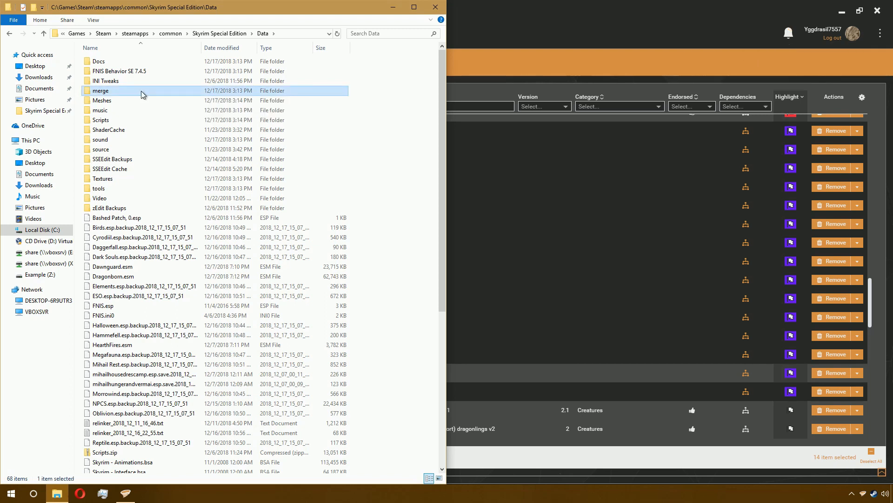
pyautogui.doubleClick(121, 100)
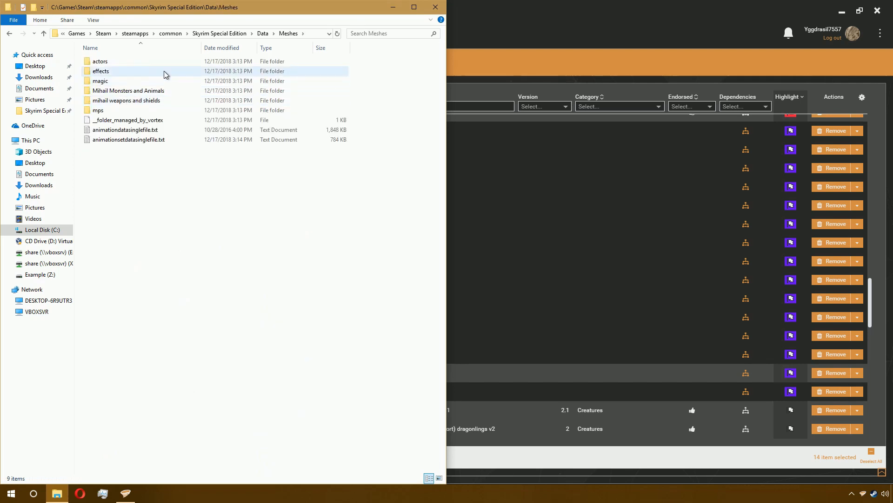
pyautogui.doubleClick(157, 63)
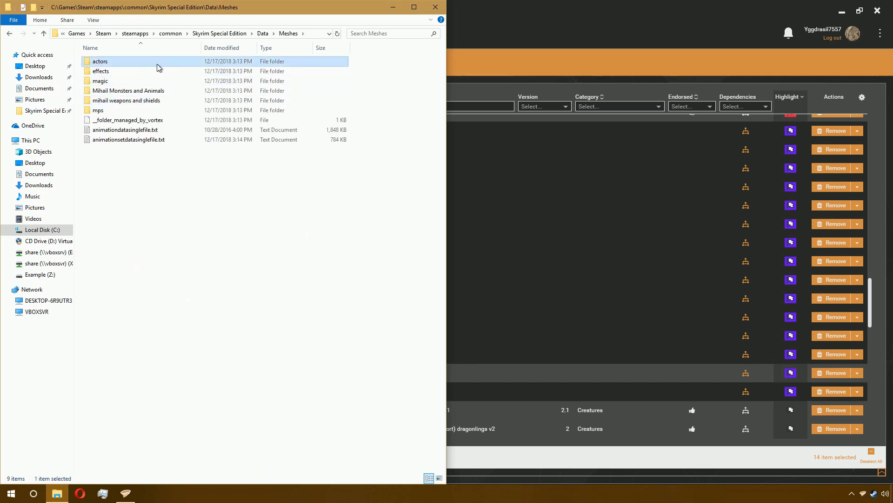
pyautogui.doubleClick(140, 63)
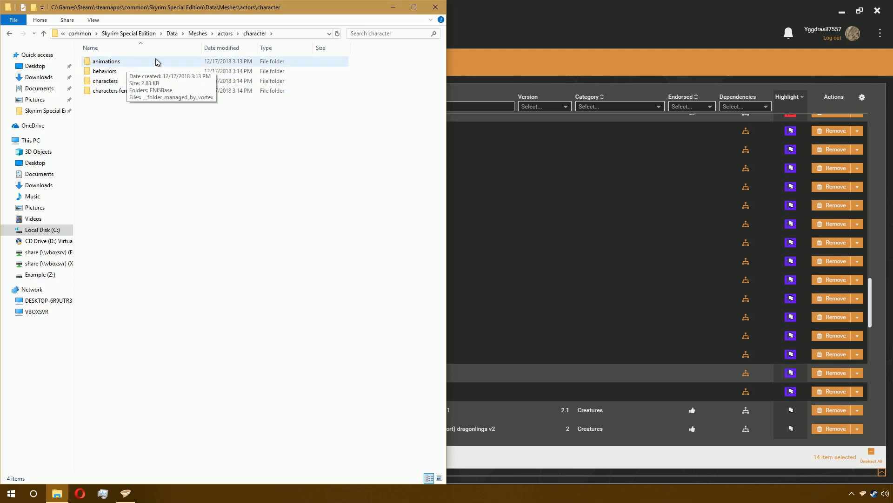
pyautogui.click(203, 37)
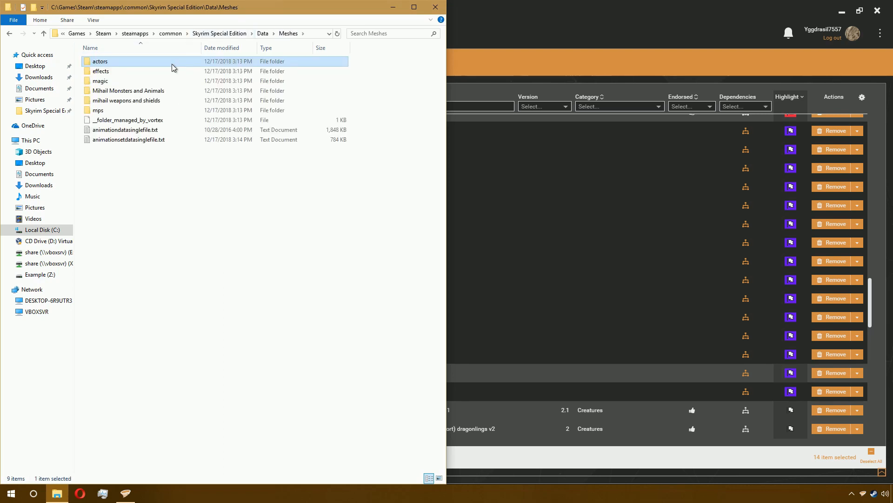
pyautogui.doubleClick(172, 63)
pyautogui.doubleClick(169, 64)
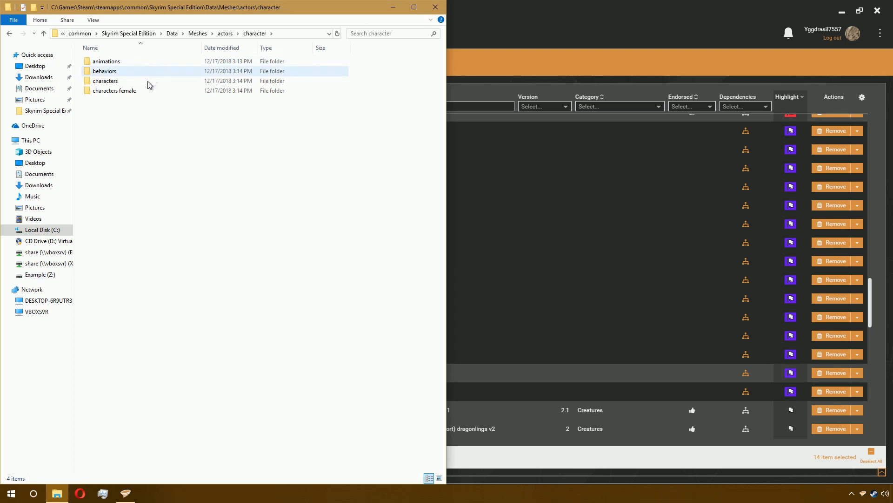
# - Open Creation Kit and load Witcher.esp as the active file
pyautogui.click(527, 31)
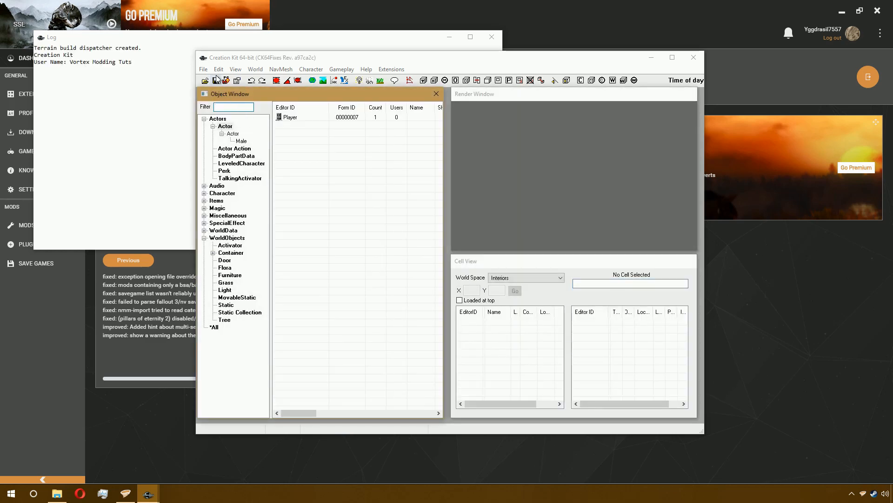
pyautogui.click(203, 69)
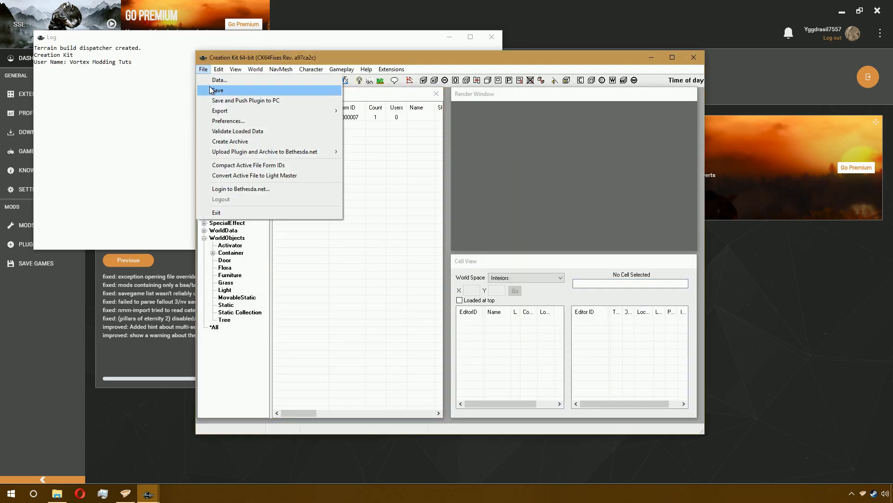
pyautogui.click(216, 80)
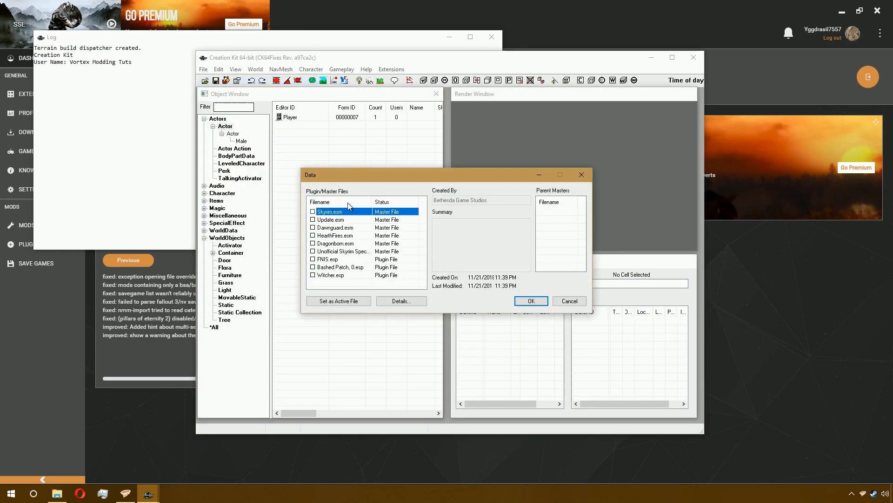
pyautogui.doubleClick(351, 275)
pyautogui.click(344, 301)
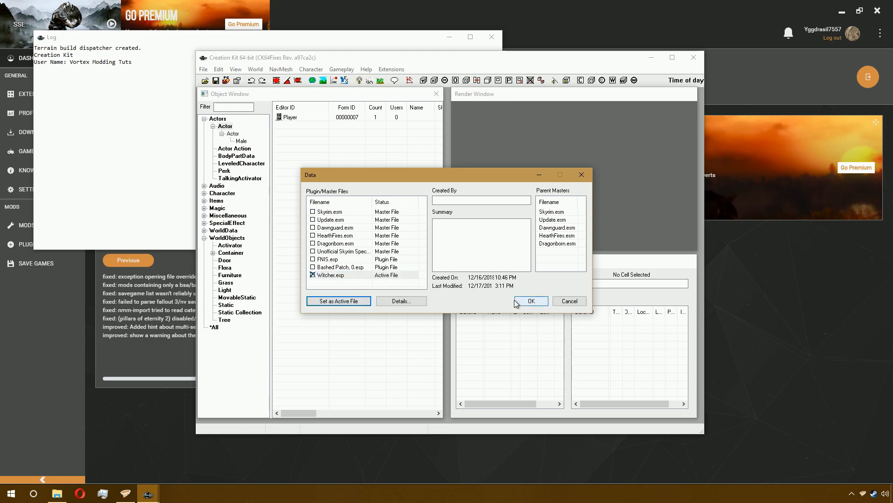
pyautogui.click(531, 301)
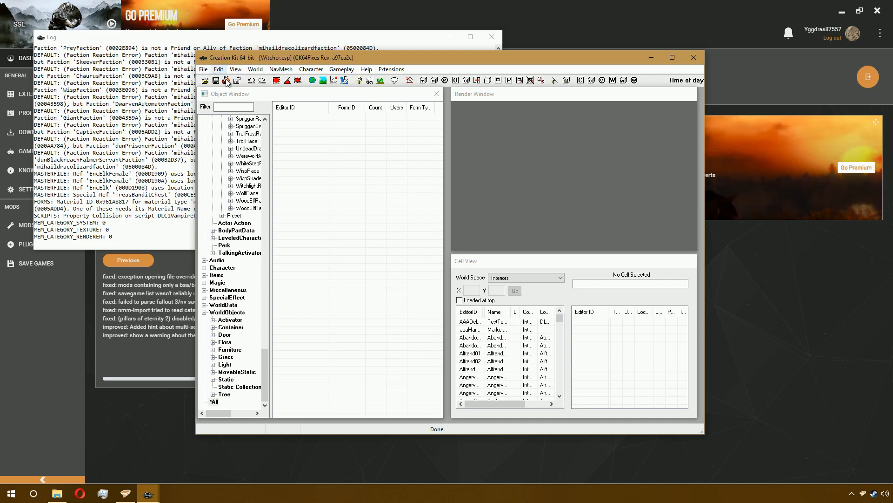
# - Filter the Object Window's Actor list by WIT
pyautogui.scroll(15, 231, 185)
pyautogui.scroll(20, 231, 185)
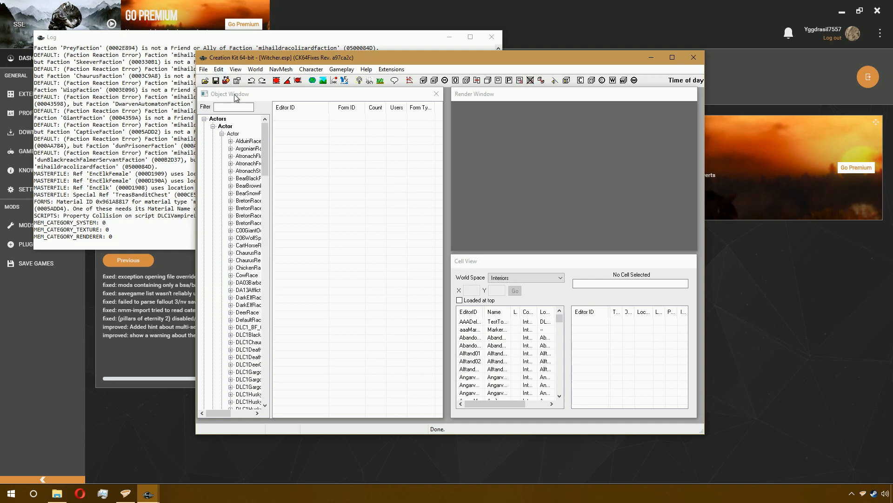
pyautogui.click(236, 135)
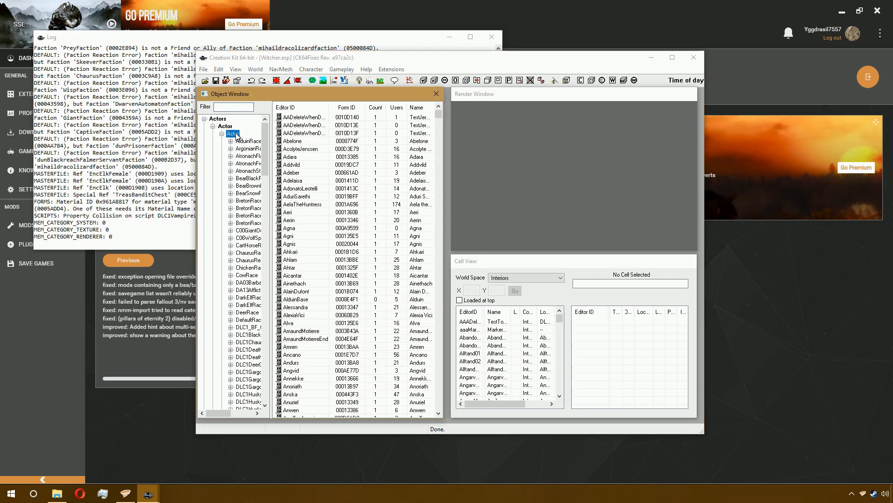
pyautogui.click(235, 106)
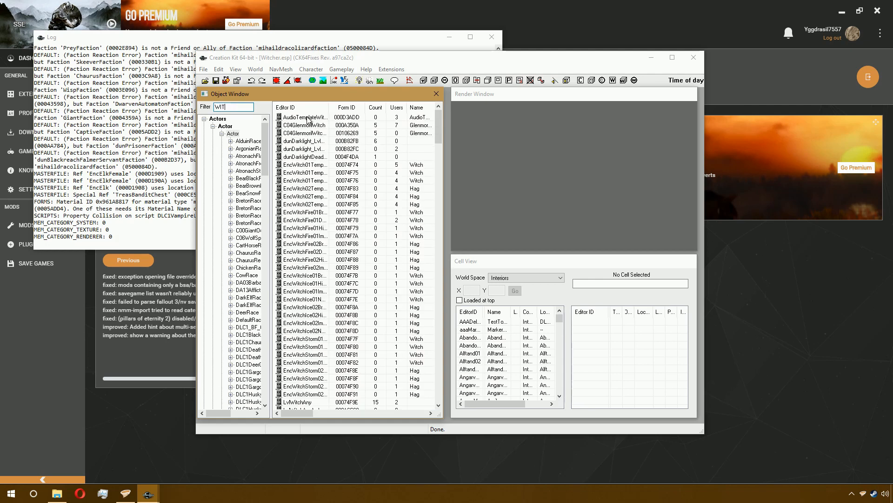
# - Select all filtered WIT actors and export face gen data for the selected NPCs
pyautogui.scroll(-7, 316, 159)
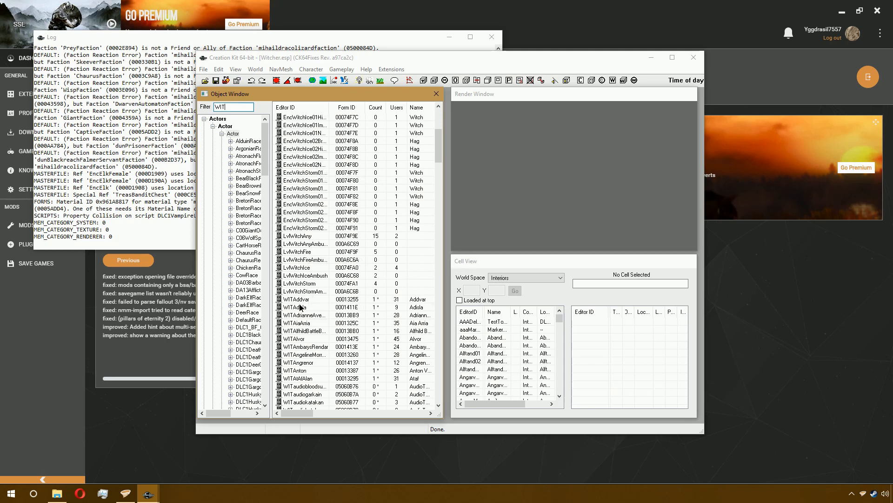
pyautogui.scroll(-12, 361, 285)
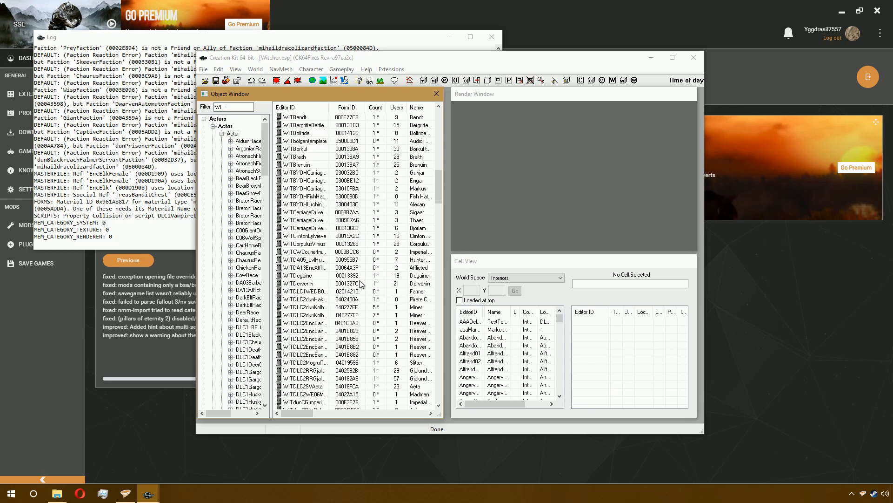
pyautogui.scroll(-15, 361, 285)
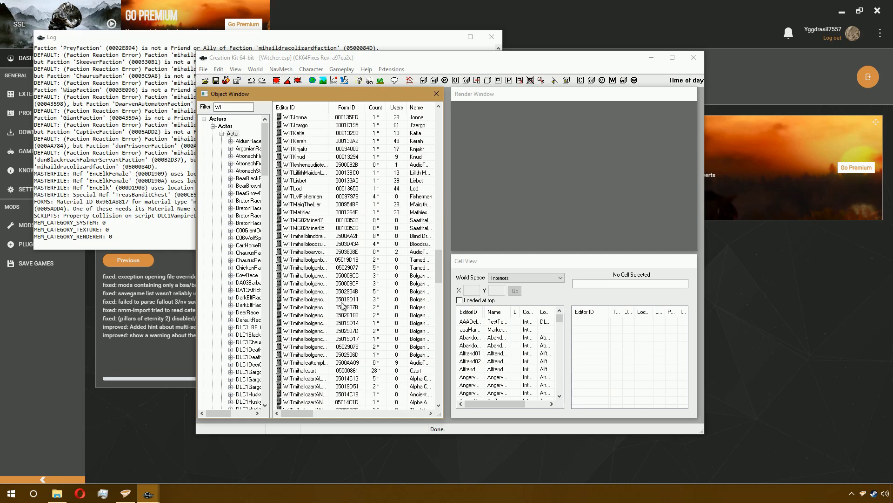
pyautogui.scroll(-20, 342, 305)
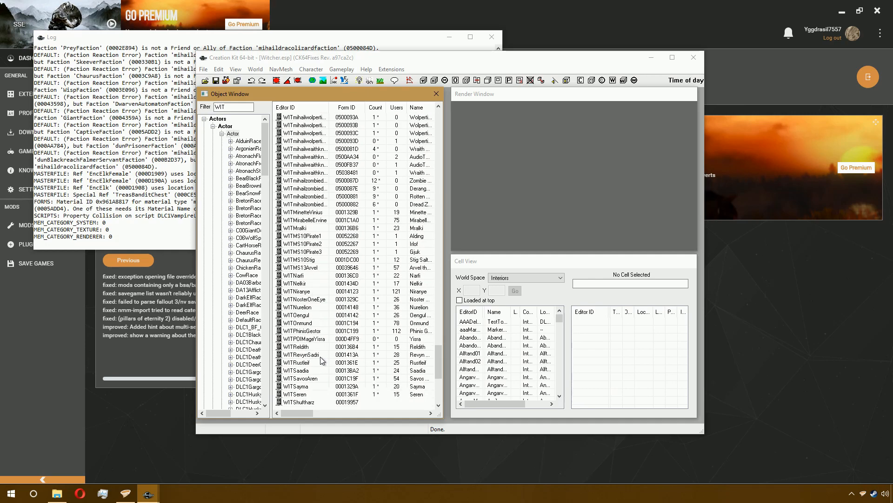
pyautogui.scroll(-8, 321, 359)
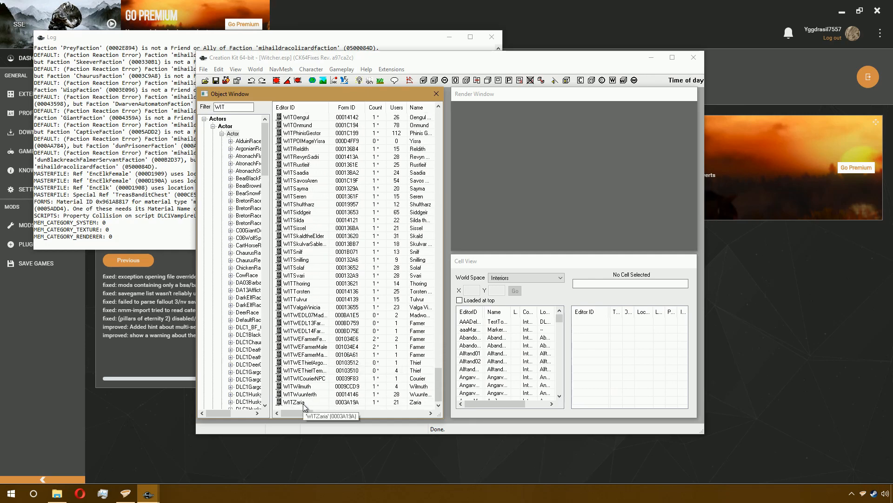
pyautogui.hotkey('ctrl', 'a')
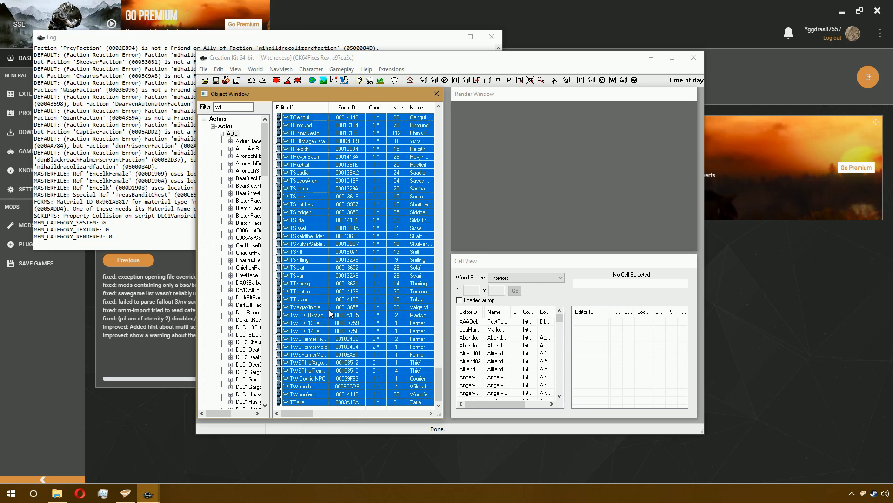
pyautogui.hotkey('ctrl', 'F4')
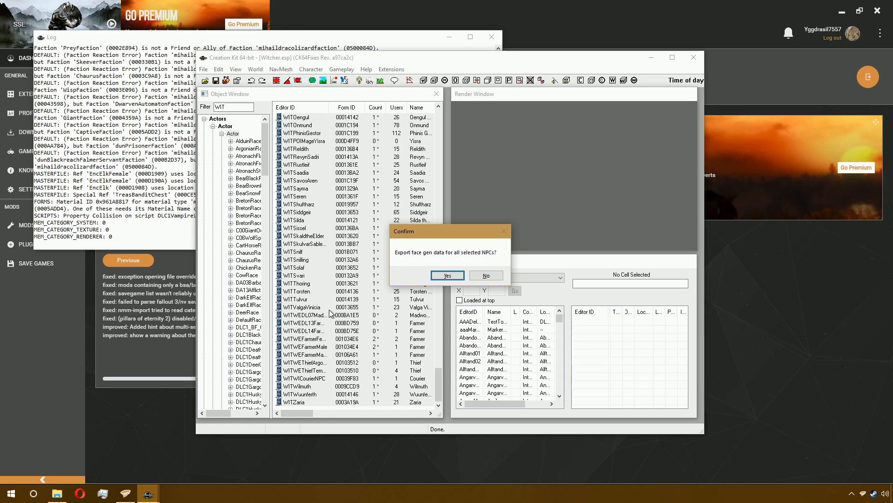
pyautogui.press('Return')
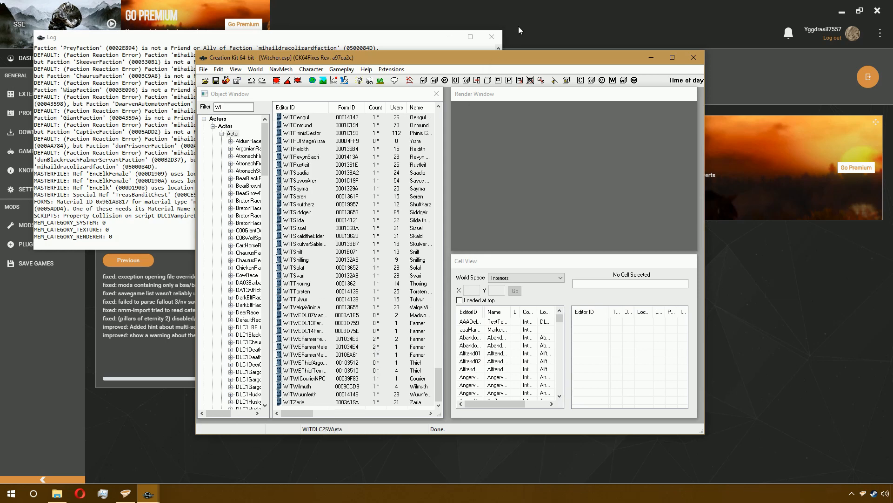
# - Open the Witcher mod's folder in the file manager from the Vortex mods list and snap it to the screen's right half
pyautogui.click(66, 331)
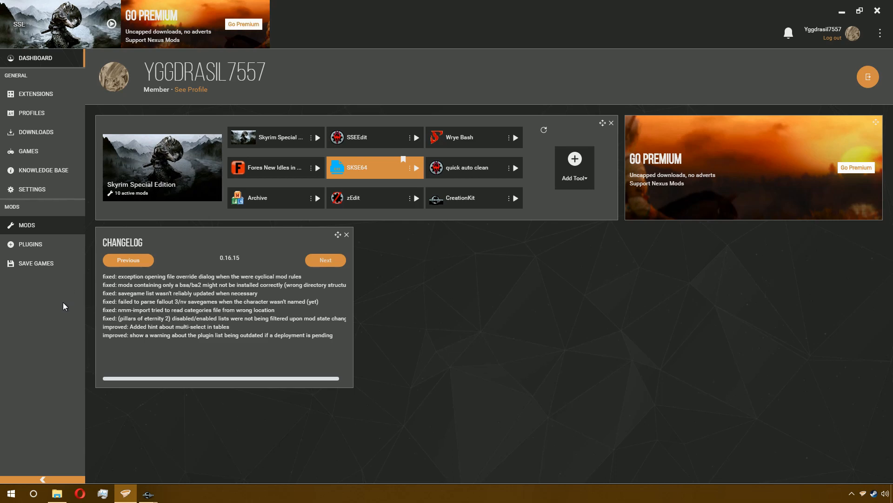
pyautogui.click(27, 225)
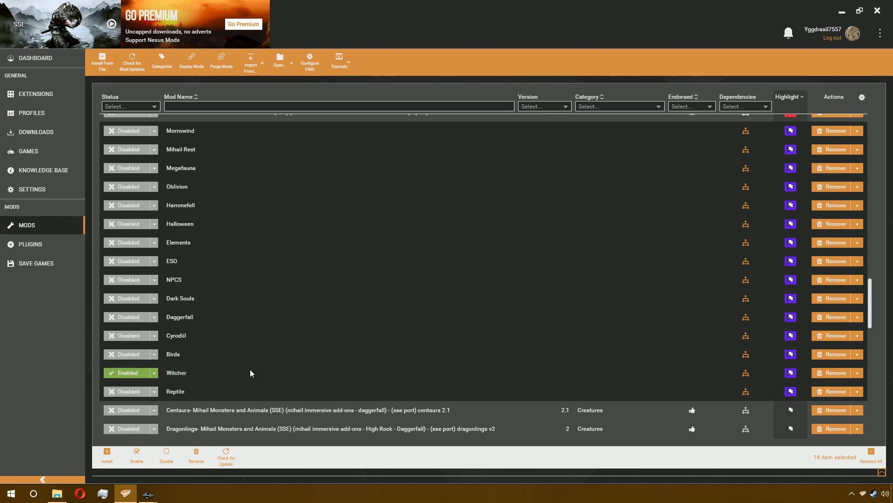
pyautogui.rightClick(250, 373)
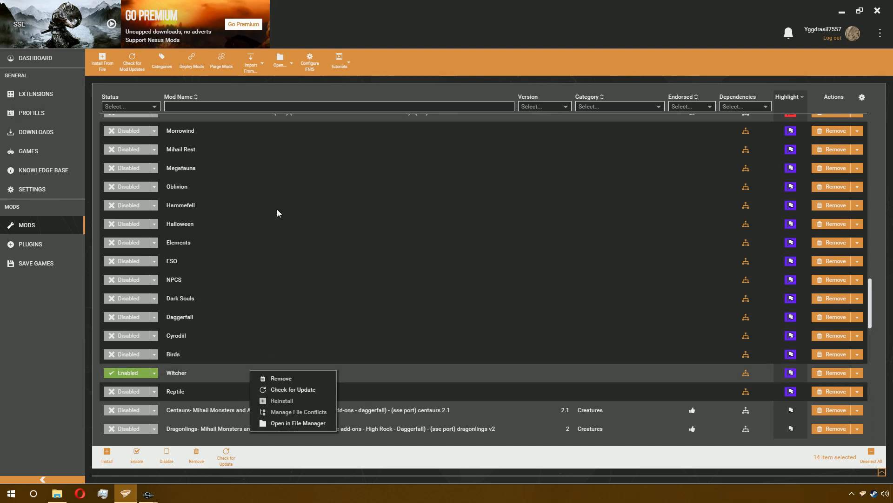
pyautogui.click(315, 424)
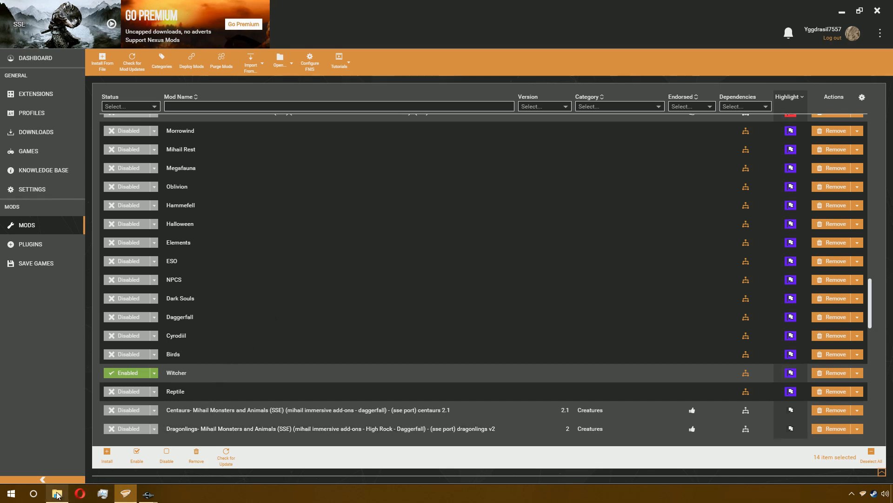
pyautogui.moveTo(57, 494)
pyautogui.moveTo(147, 496)
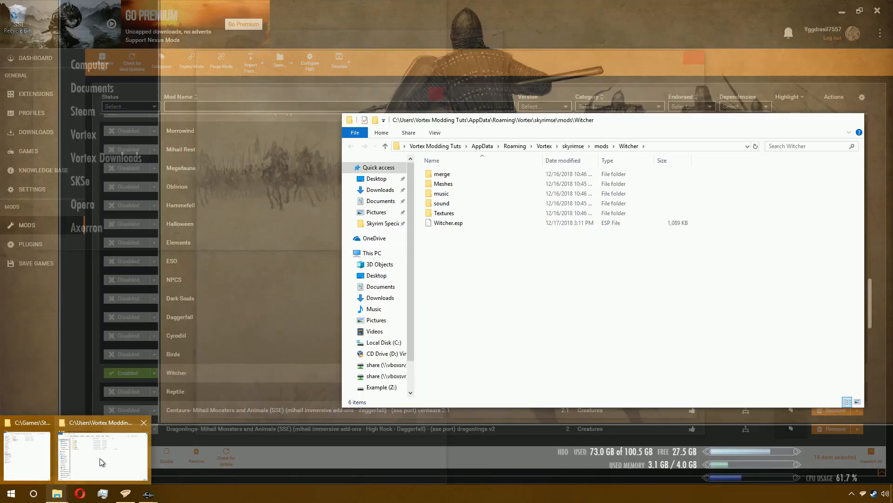
pyautogui.click(102, 462)
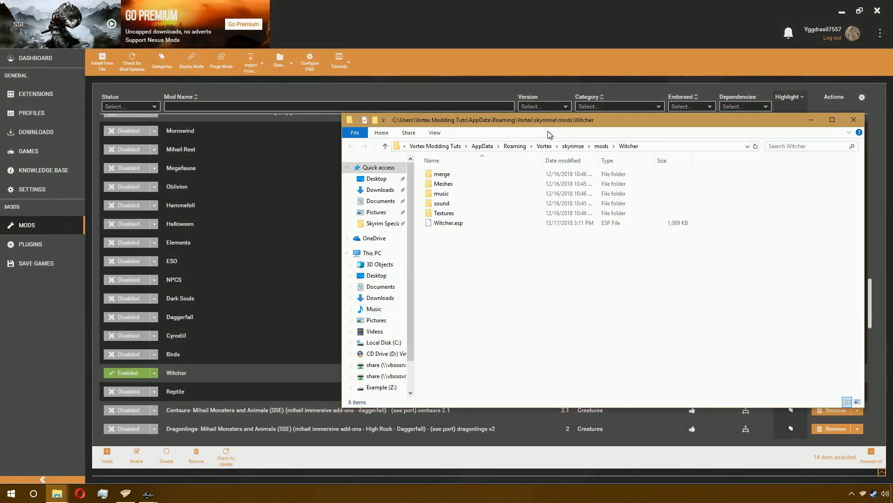
pyautogui.moveTo(557, 116); pyautogui.dragTo(889, 196)
pyautogui.moveTo(57, 490)
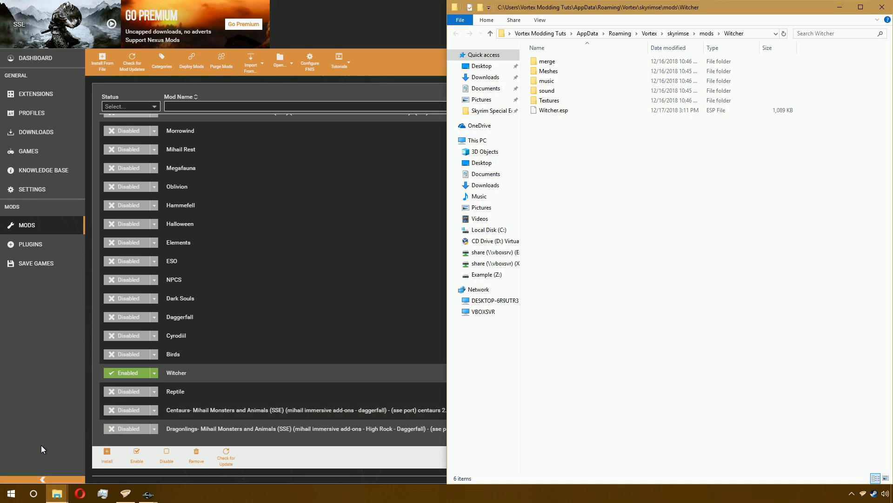
# - Browse the game's Data\Meshes\actors\character\FaceGenData\FaceGeom folder in a second file manager window on the left half
pyautogui.click(40, 458)
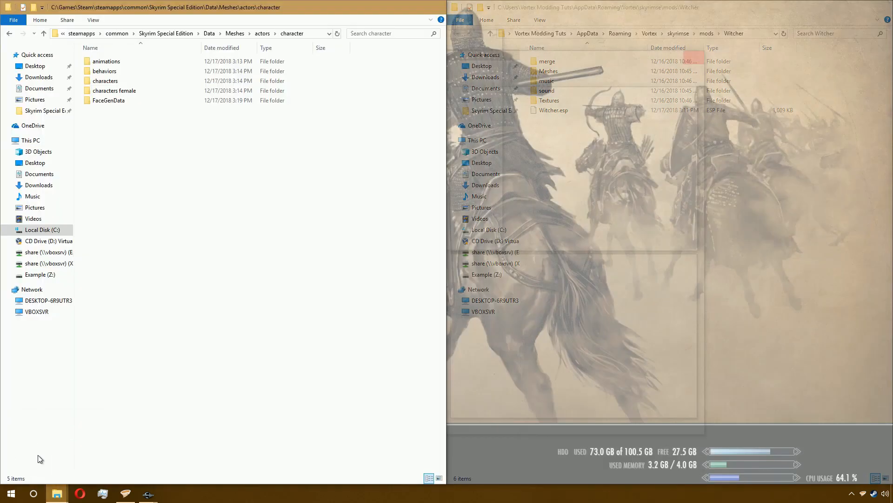
pyautogui.click(209, 33)
pyautogui.click(121, 102)
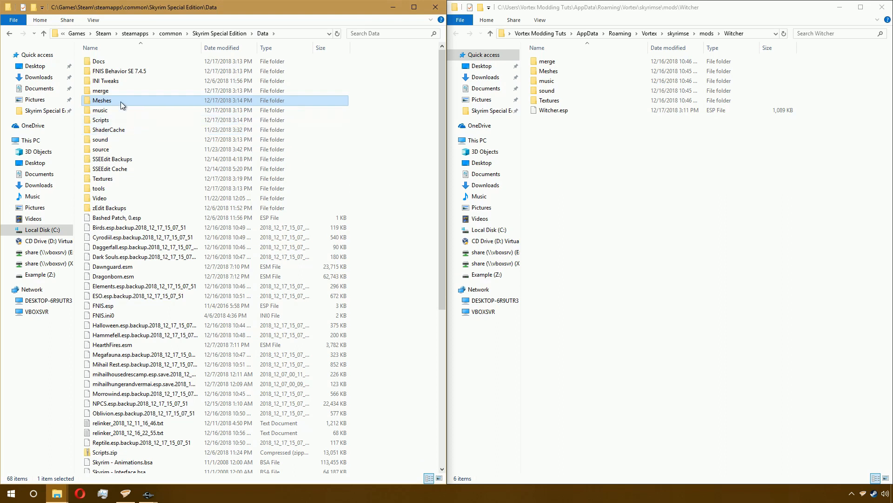
pyautogui.doubleClick(121, 101)
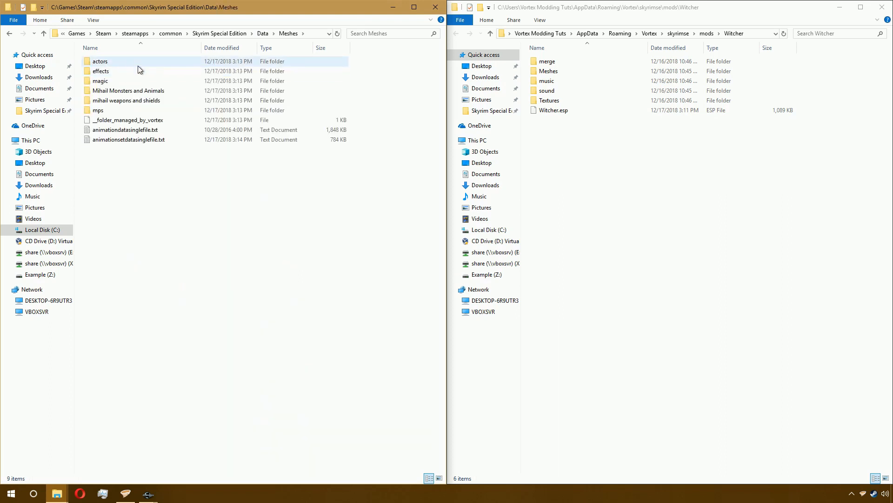
pyautogui.doubleClick(137, 66)
pyautogui.doubleClick(138, 64)
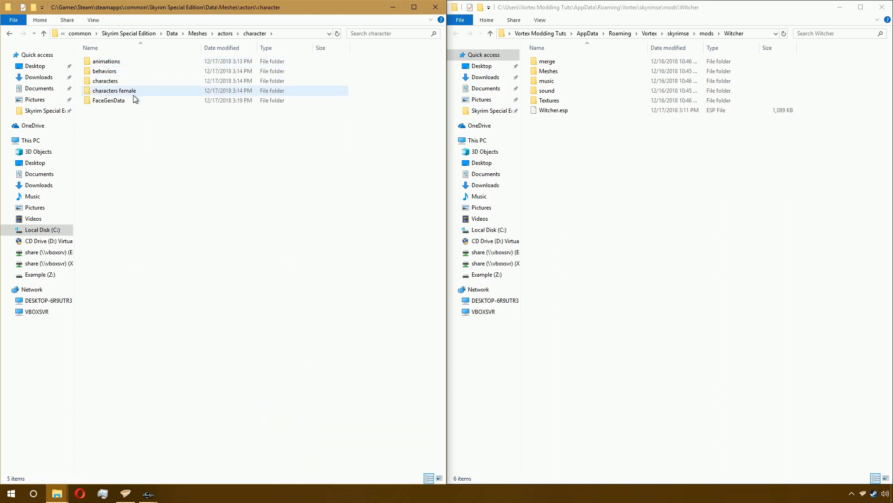
pyautogui.doubleClick(134, 100)
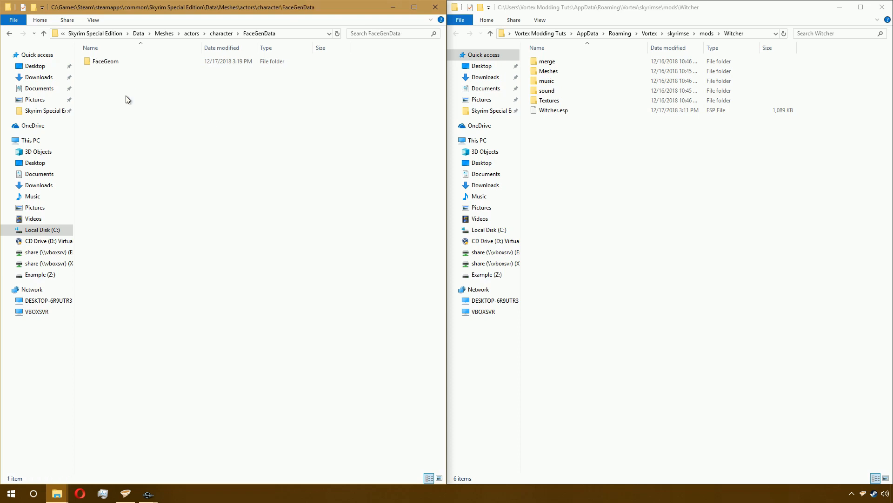
pyautogui.doubleClick(140, 59)
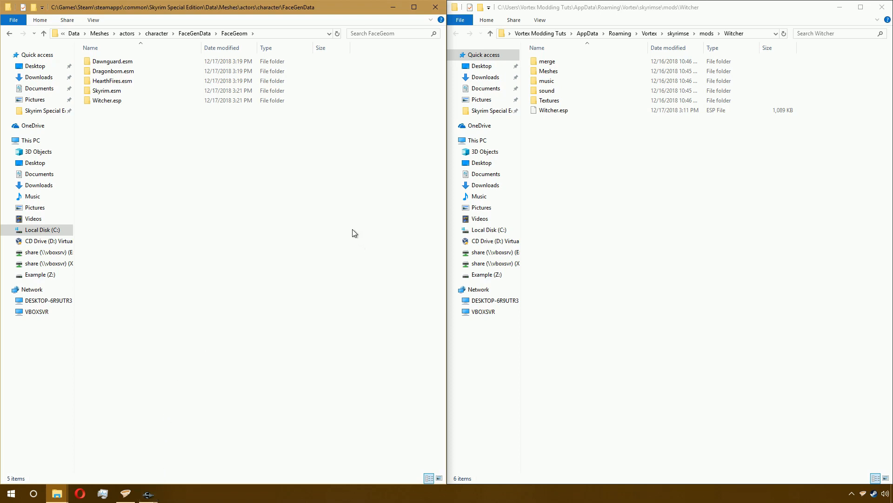
# - Open the Witcher mod's Meshes folder and return the game-side window to the actors\character folder
pyautogui.doubleClick(569, 72)
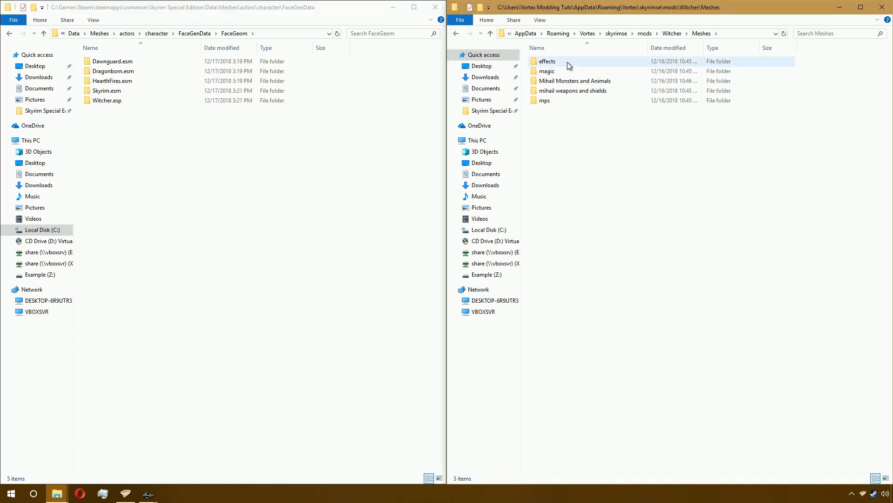
pyautogui.rightClick(622, 122)
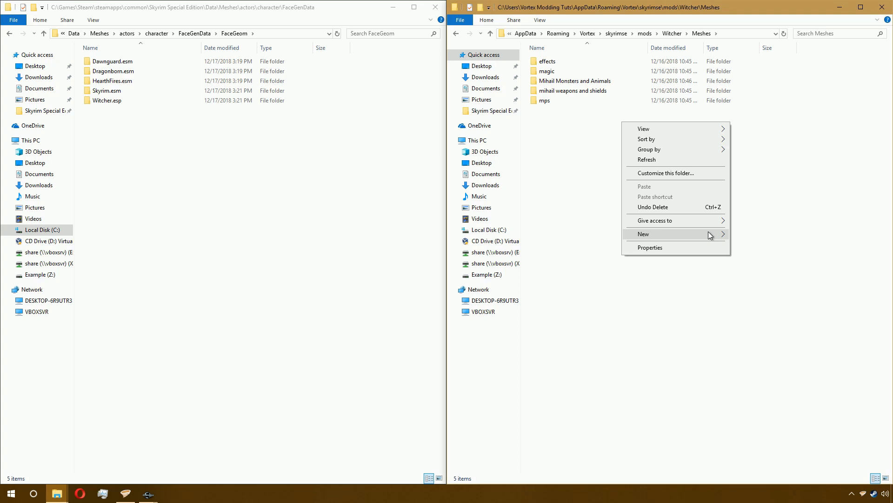
pyautogui.click(583, 182)
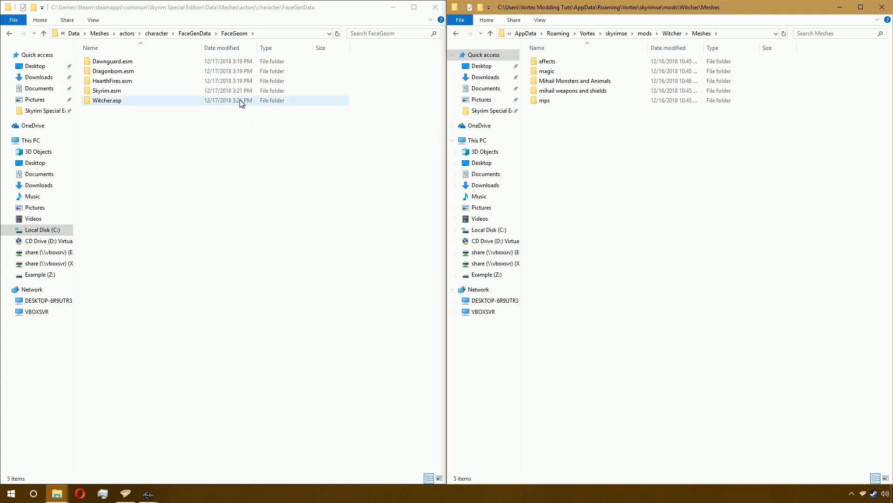
pyautogui.click(181, 34)
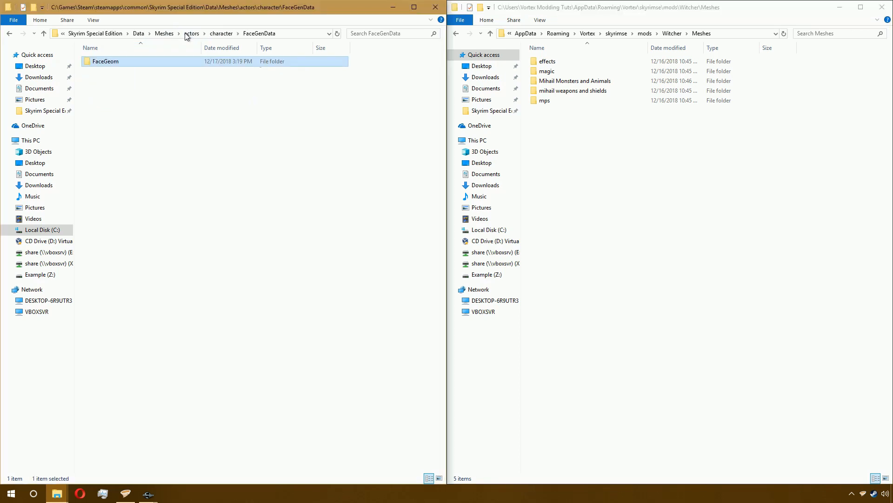
pyautogui.click(220, 36)
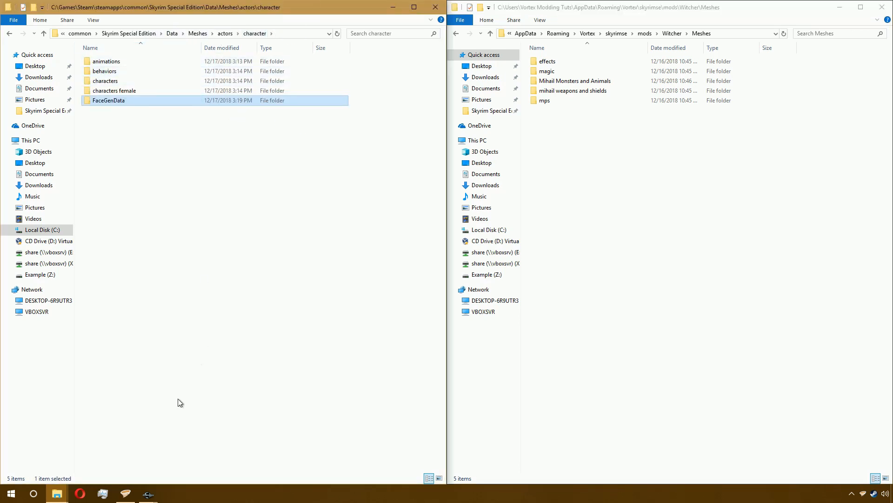
# - Switch to Creation Kit and dismiss the Done dialog of the face gen export
pyautogui.click(148, 493)
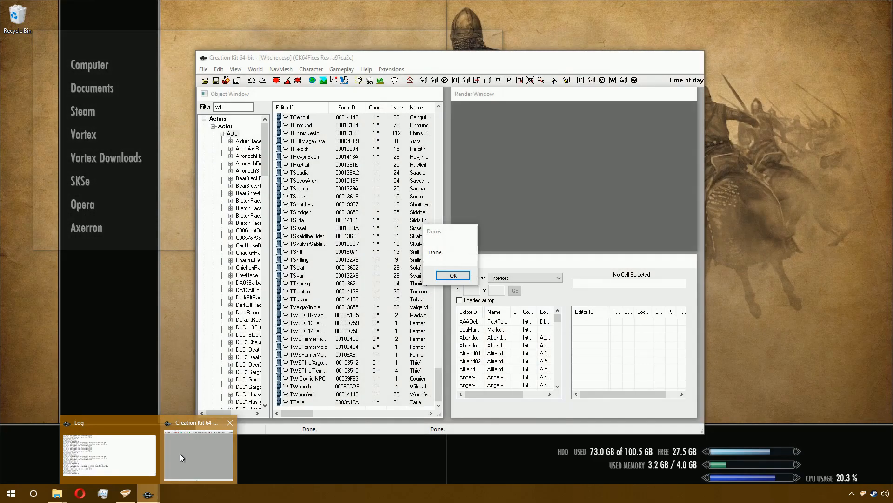
pyautogui.click(179, 453)
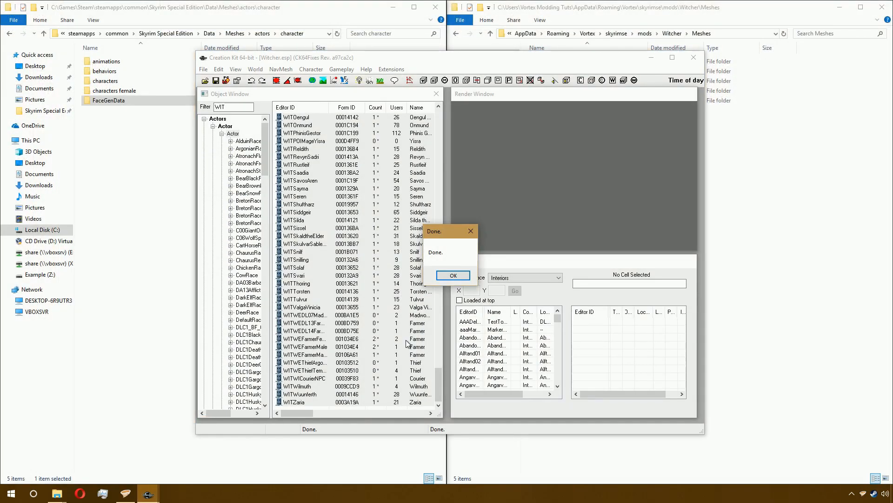
pyautogui.click(454, 276)
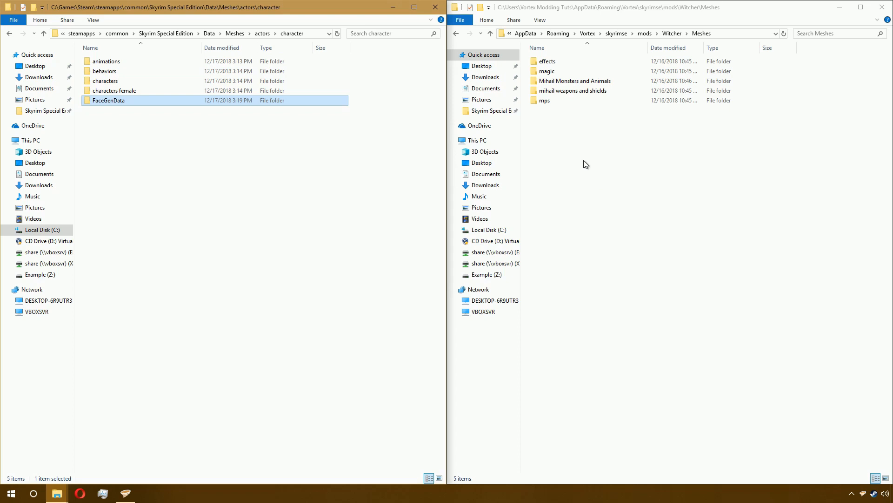
# - Create a new folder named actors inside the Witcher mod's Meshes folder and open it
pyautogui.rightClick(566, 123)
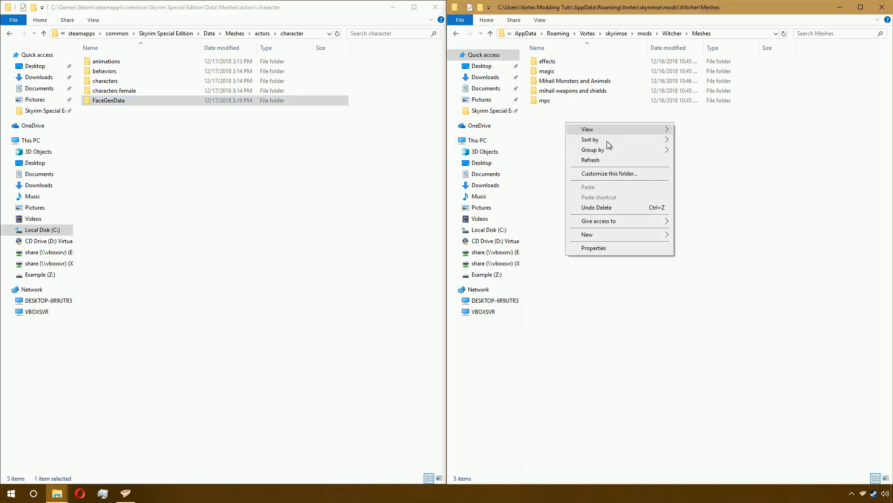
pyautogui.moveTo(643, 235)
pyautogui.click(684, 235)
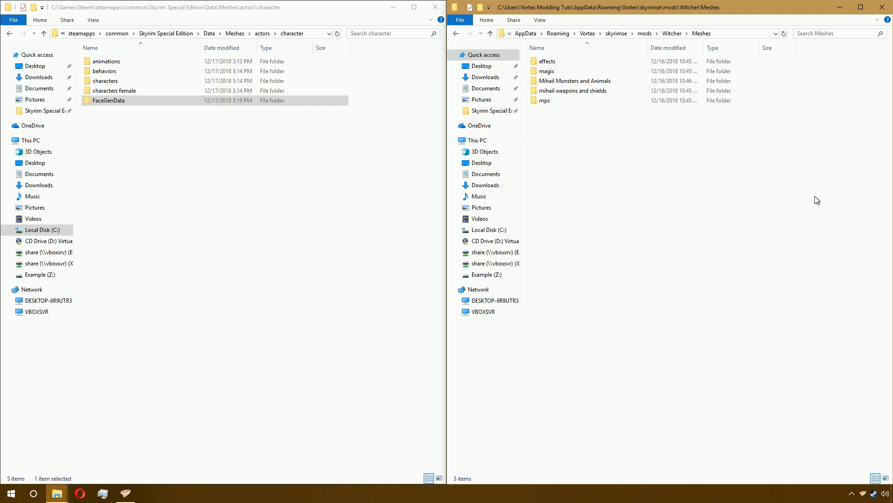
pyautogui.write('actors')
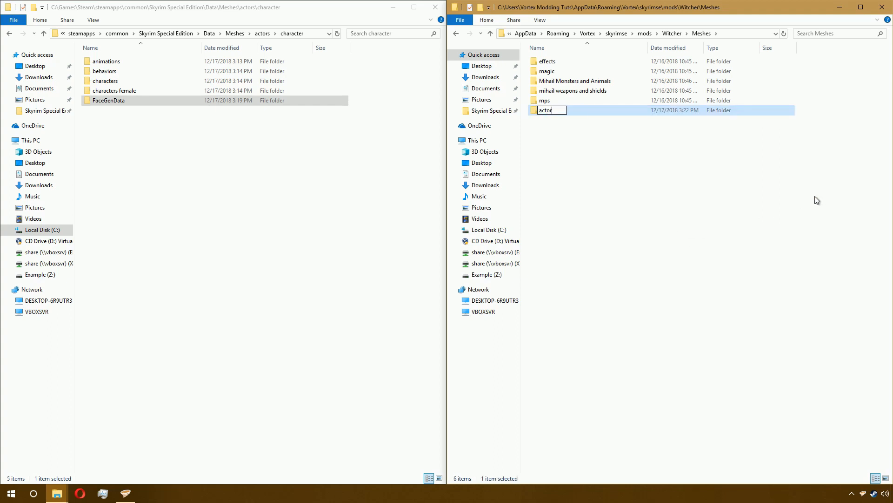
pyautogui.press('Return')
pyautogui.press('Return')
# - Create a new folder named character inside the mod's actors folder
pyautogui.rightClick(636, 129)
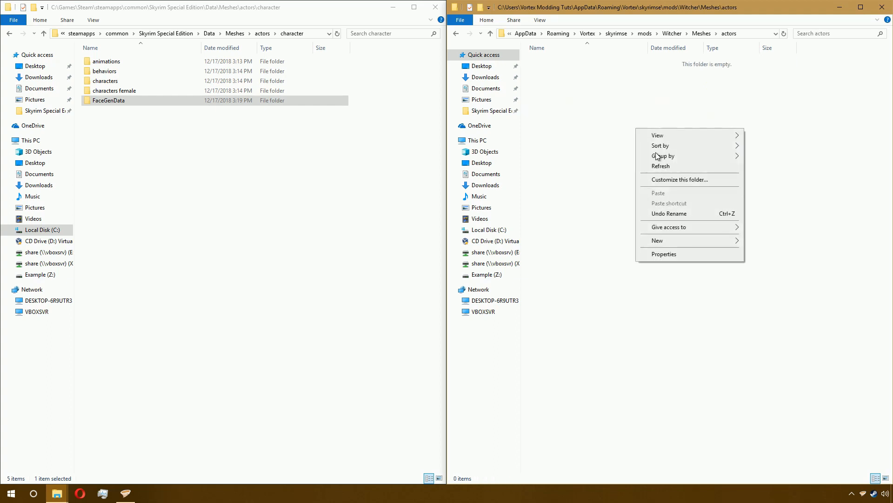
pyautogui.moveTo(719, 244)
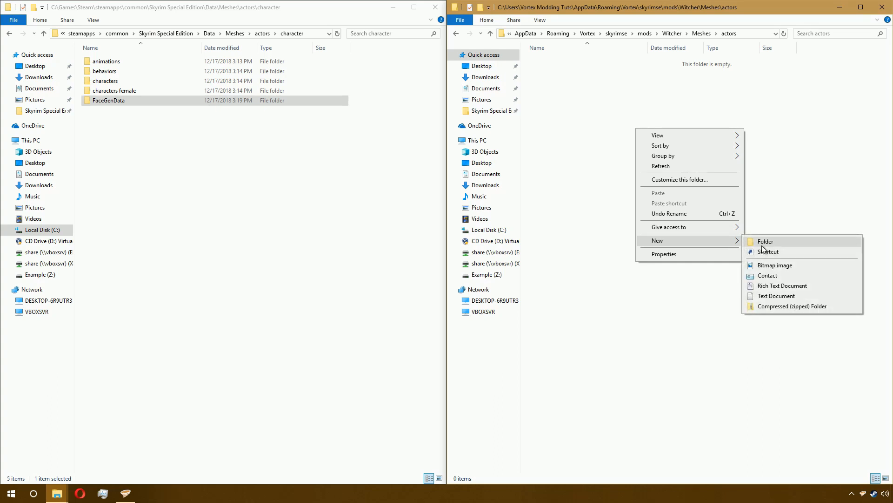
pyautogui.click(763, 240)
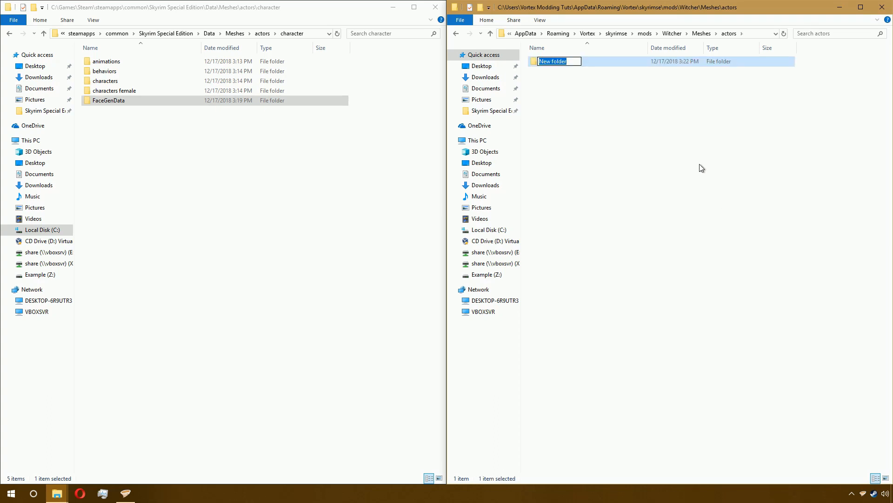
pyautogui.write('character')
pyautogui.press('Return')
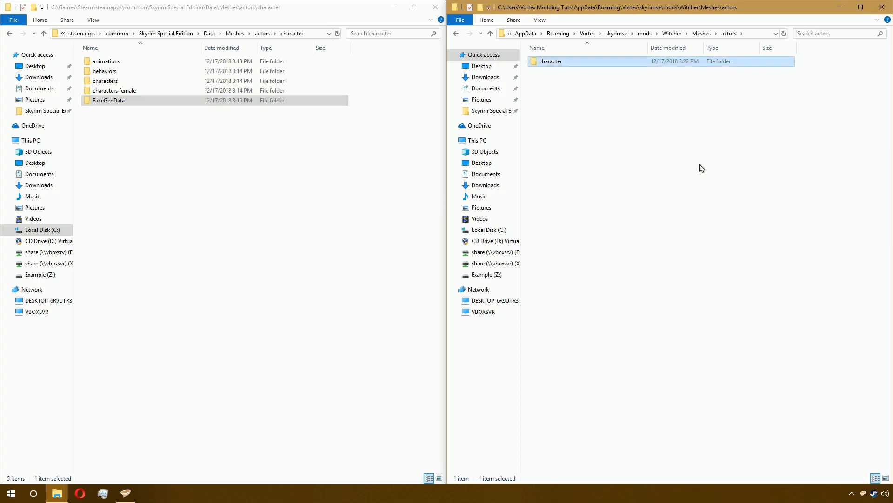
# - Move the game's FaceGenData folder into the Witcher mod's Meshes\actors\character folder
pyautogui.click(381, 200)
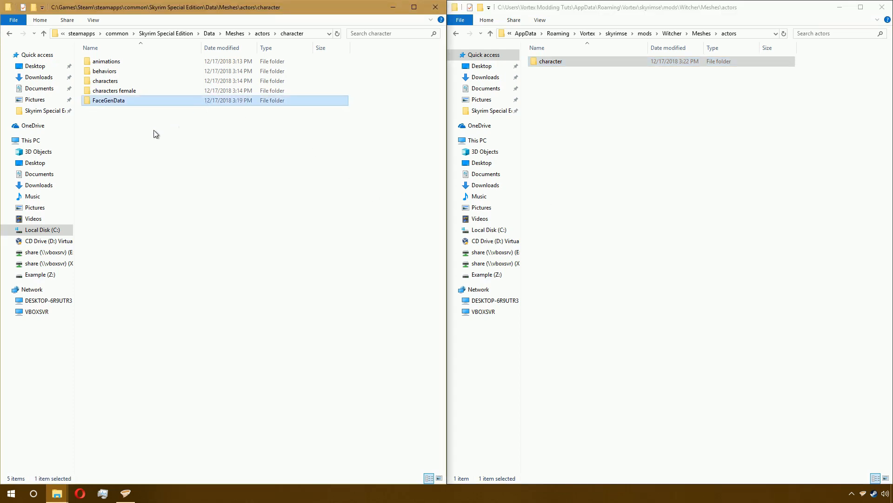
pyautogui.doubleClick(593, 64)
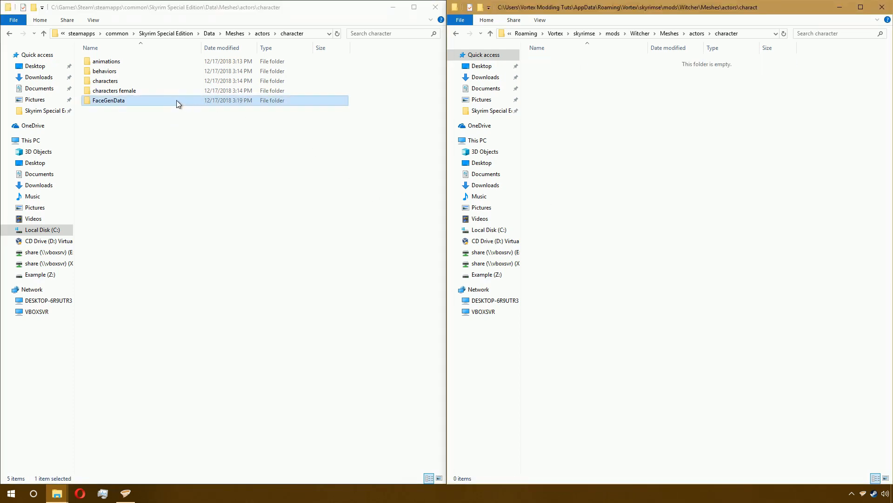
pyautogui.moveTo(176, 100)
pyautogui.mouseDown()
pyautogui.moveTo(182, 108)
pyautogui.moveTo(170, 99)
pyautogui.mouseUp()
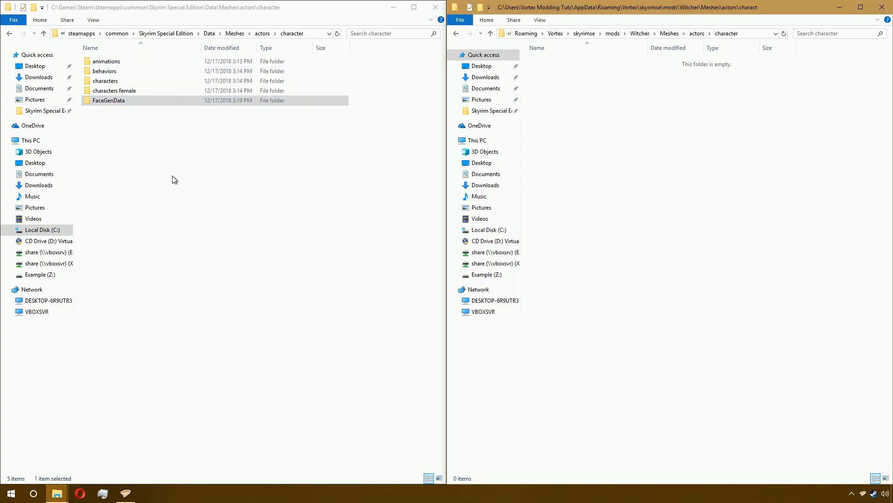
pyautogui.click(151, 115)
pyautogui.click(146, 102)
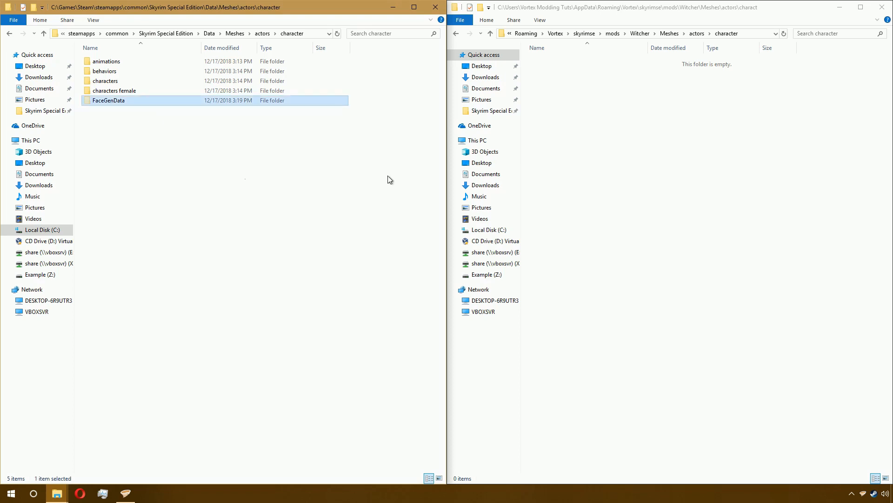
pyautogui.click(665, 147)
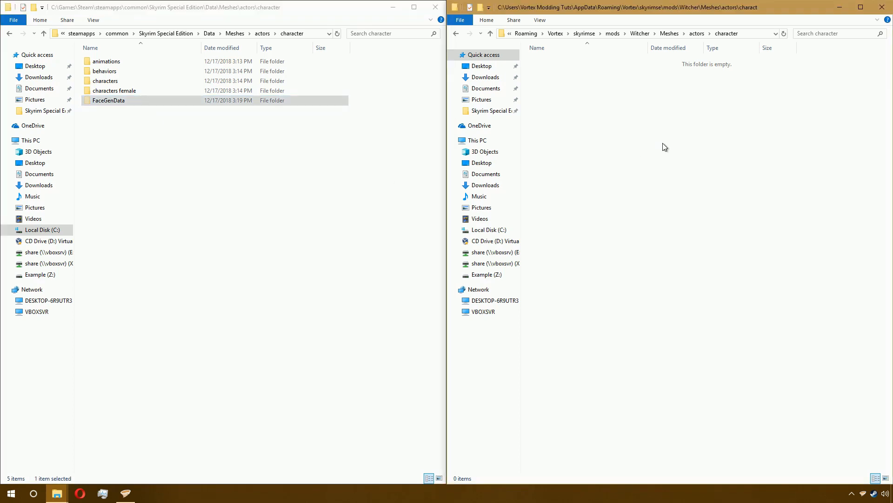
pyautogui.hotkey('ctrl', 'v')
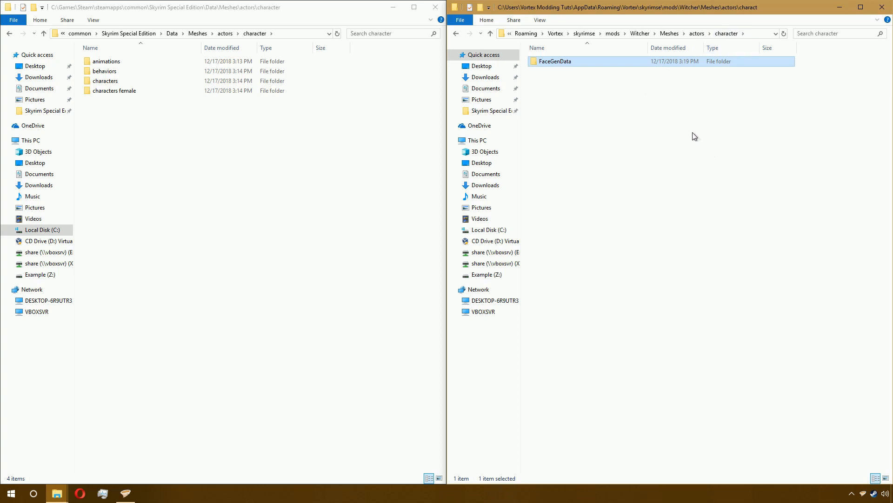
# - Browse the moved FaceGenData\FaceGeom subfolders for Dawnguard, Dragonborn, HearthFires, Skyrim and Witcher to inspect their NIF files
pyautogui.doubleClick(587, 64)
pyautogui.doubleClick(581, 61)
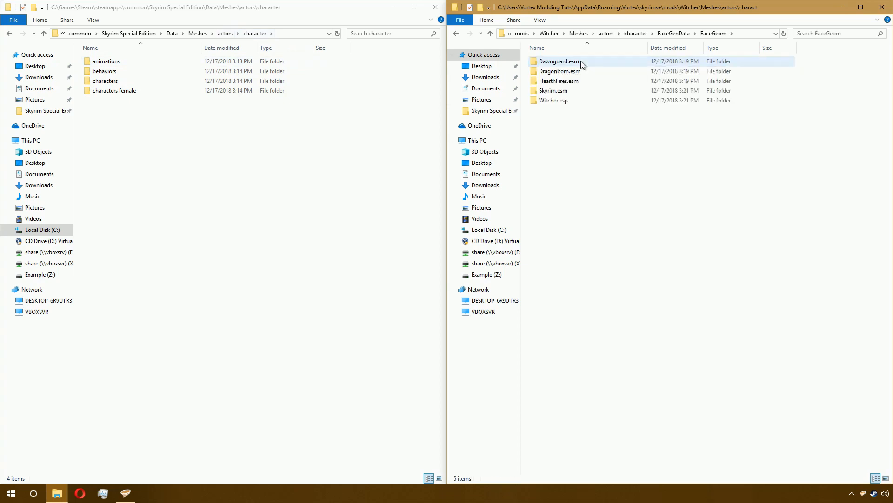
pyautogui.doubleClick(580, 60)
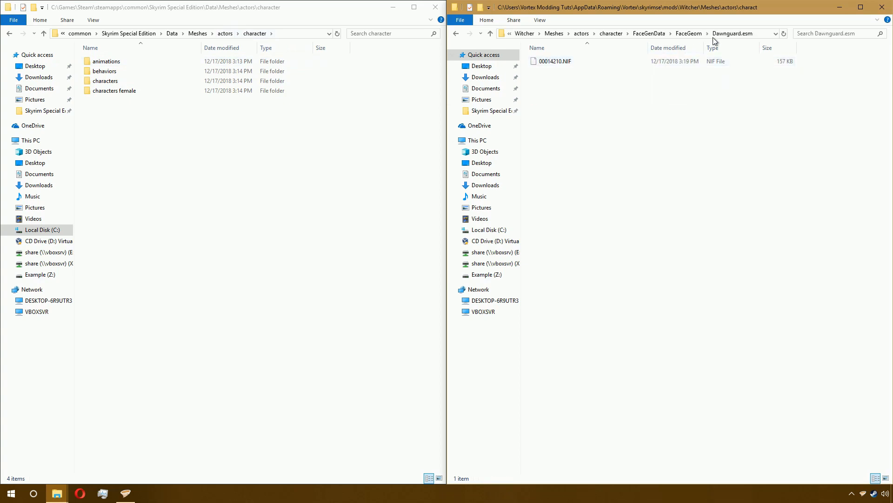
pyautogui.click(689, 34)
pyautogui.doubleClick(576, 71)
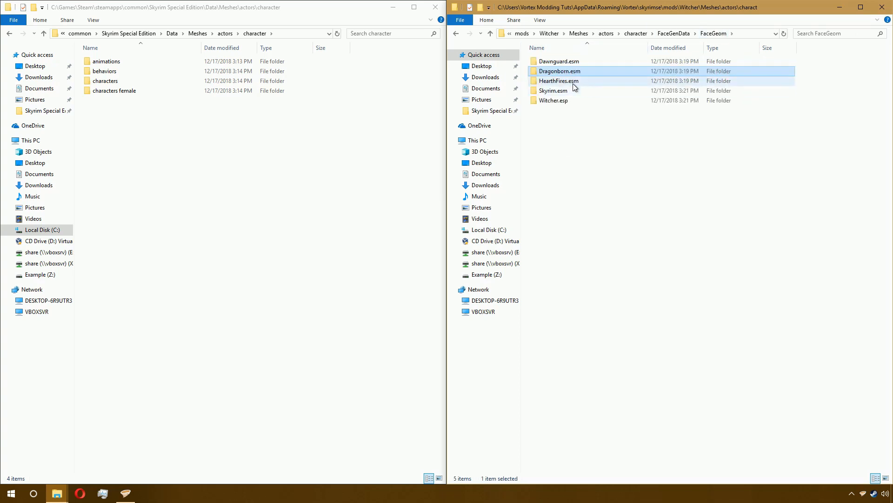
pyautogui.doubleClick(573, 81)
pyautogui.click(573, 81)
pyautogui.click(679, 35)
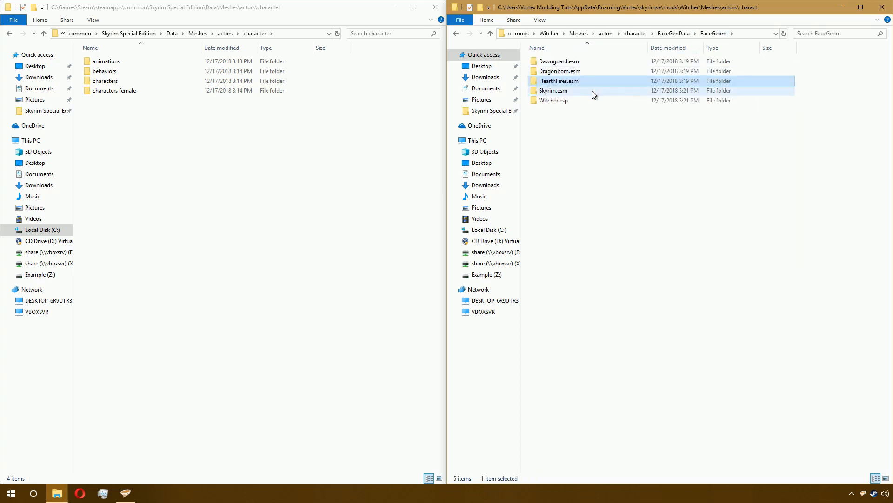
pyautogui.doubleClick(592, 91)
pyautogui.scroll(-7, 734, 103)
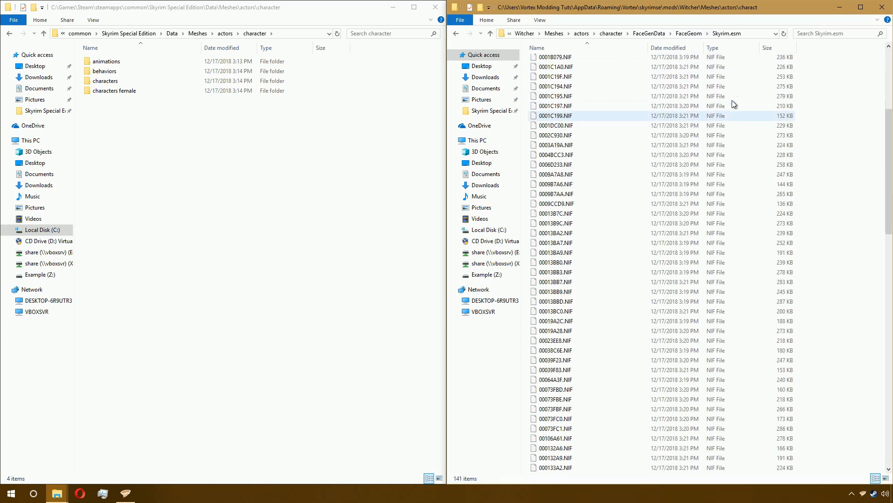
pyautogui.click(688, 34)
pyautogui.doubleClick(547, 100)
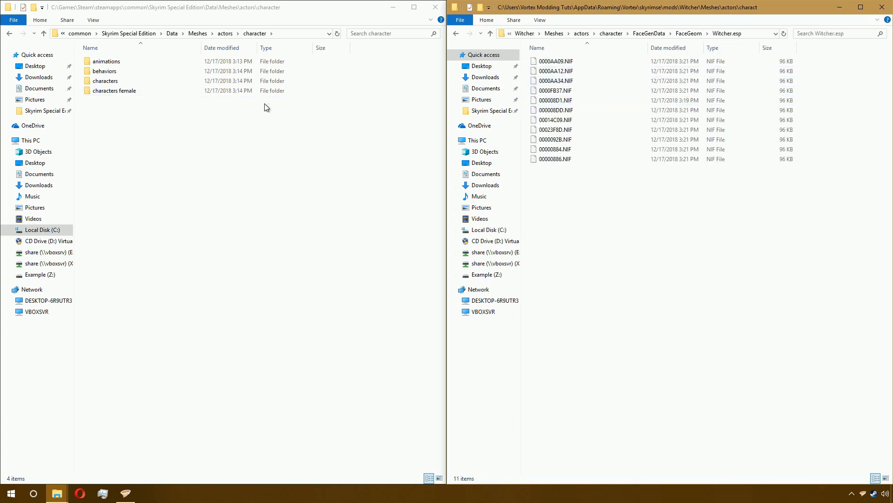
# - Go back to the Vortex mods folder in the file manager and open the Birds mod's folder
pyautogui.click(133, 492)
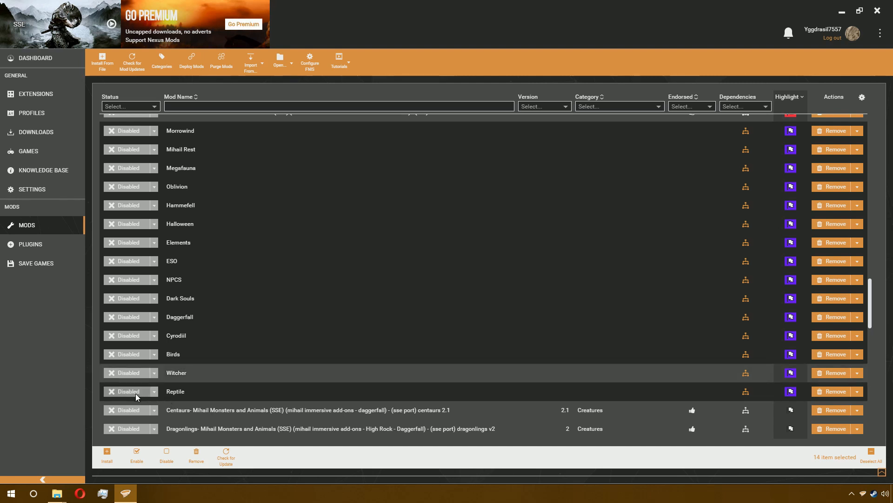
pyautogui.click(136, 394)
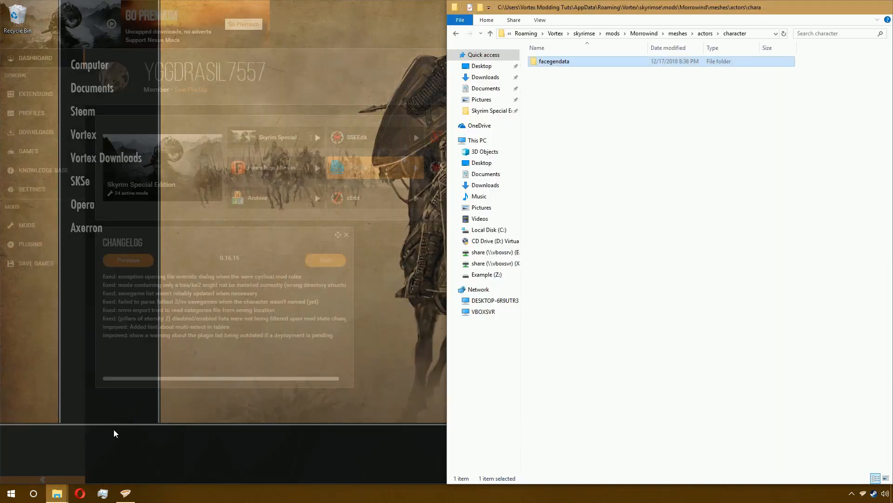
pyautogui.click(115, 433)
pyautogui.click(613, 33)
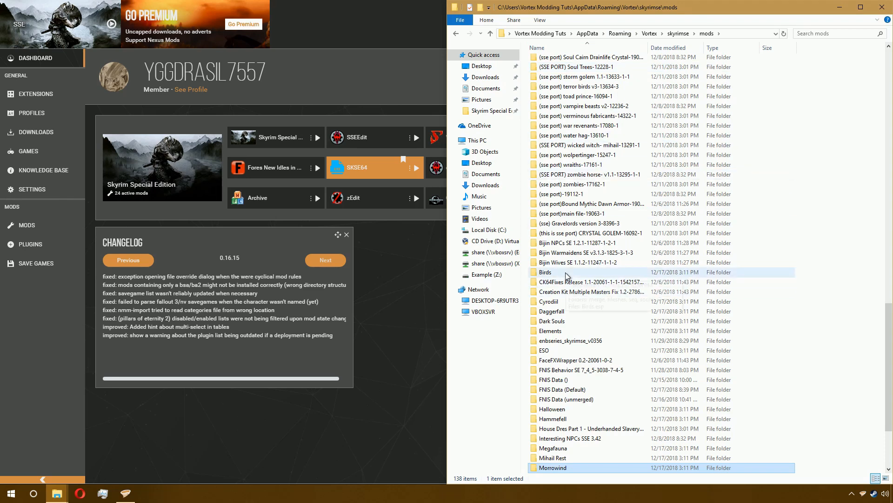
pyautogui.doubleClick(567, 275)
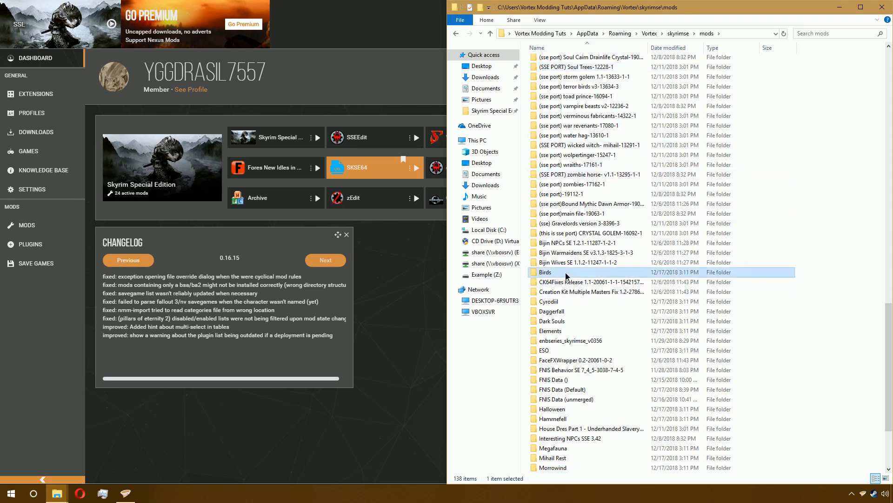
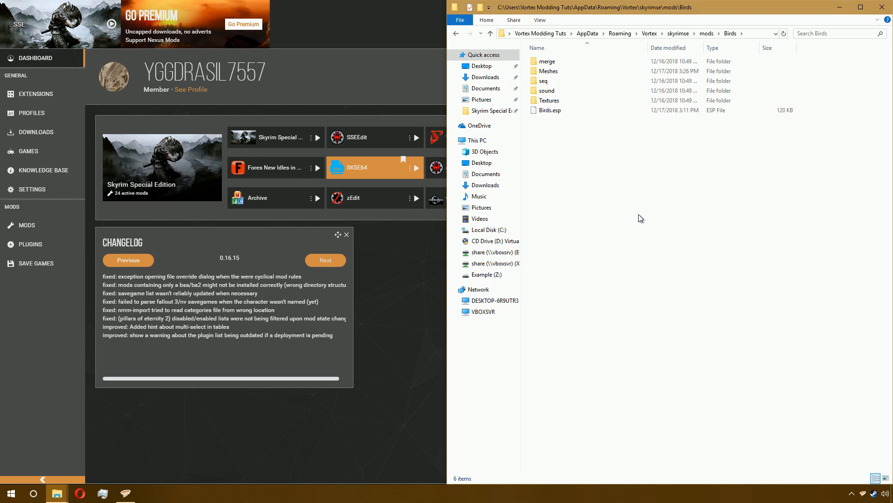
# - Open the Birds mod's seq folder to inspect it and return to the Birds folder
pyautogui.click(545, 71)
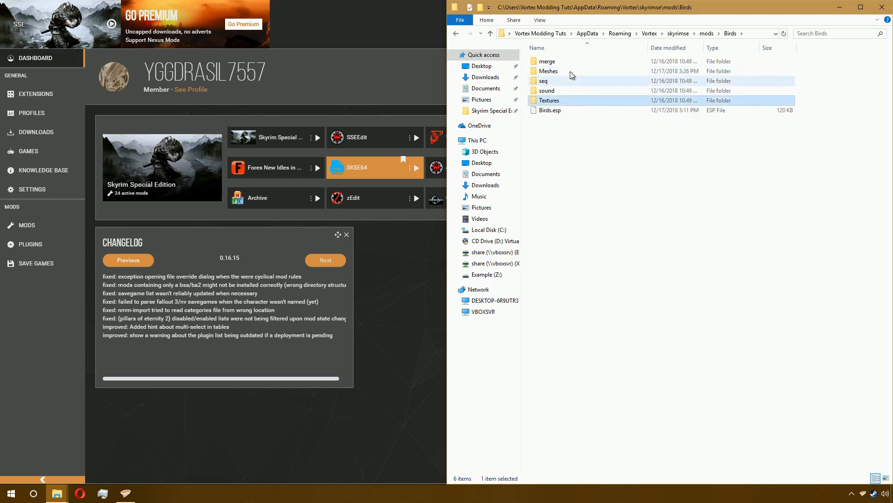
pyautogui.click(564, 101)
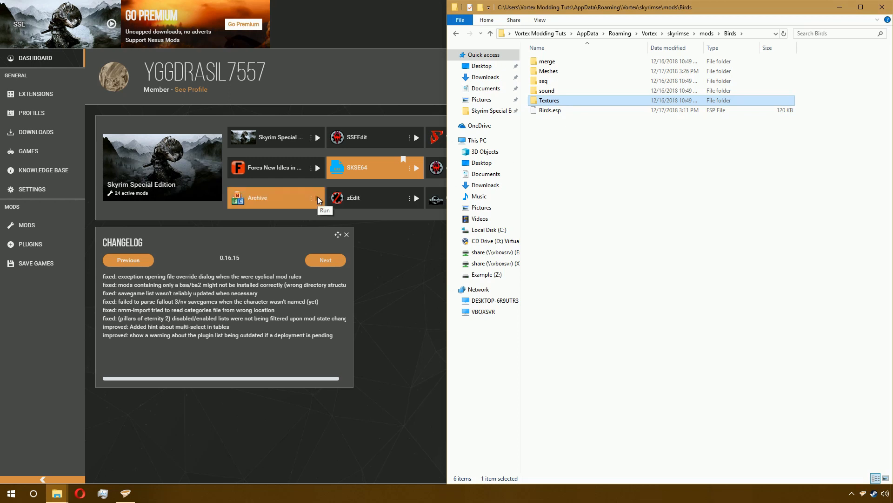
pyautogui.click(567, 91)
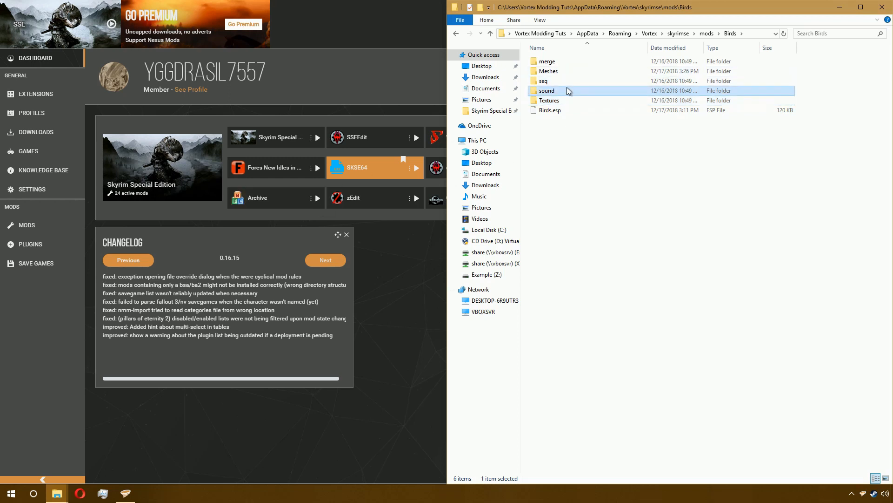
pyautogui.doubleClick(571, 83)
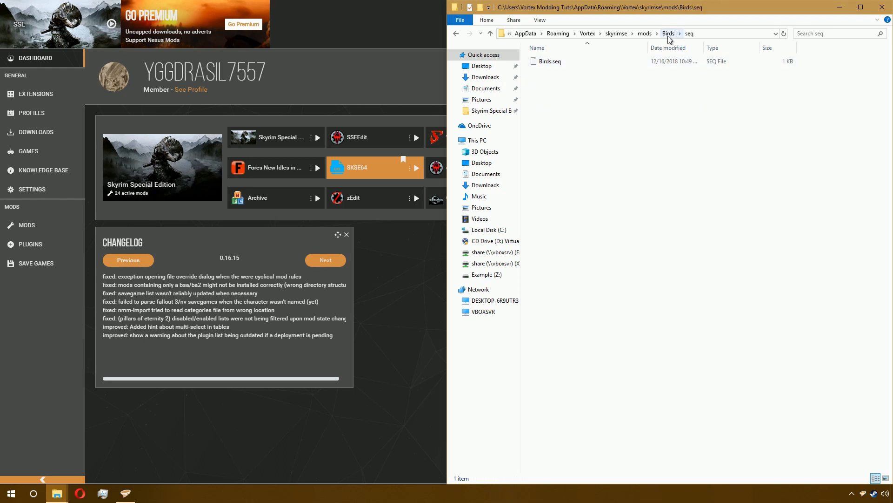
pyautogui.click(669, 34)
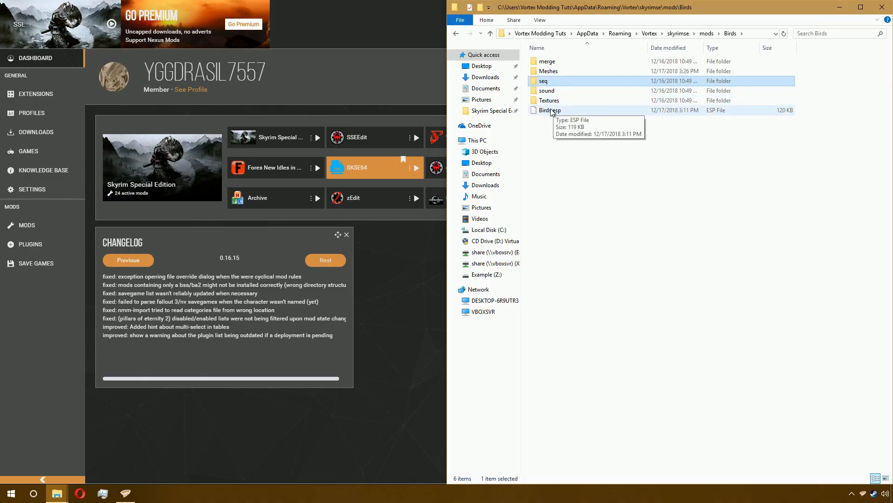
# - Launch the Archive tool from the dashboard and select the Birds mod folder's path in the file manager
pyautogui.click(318, 201)
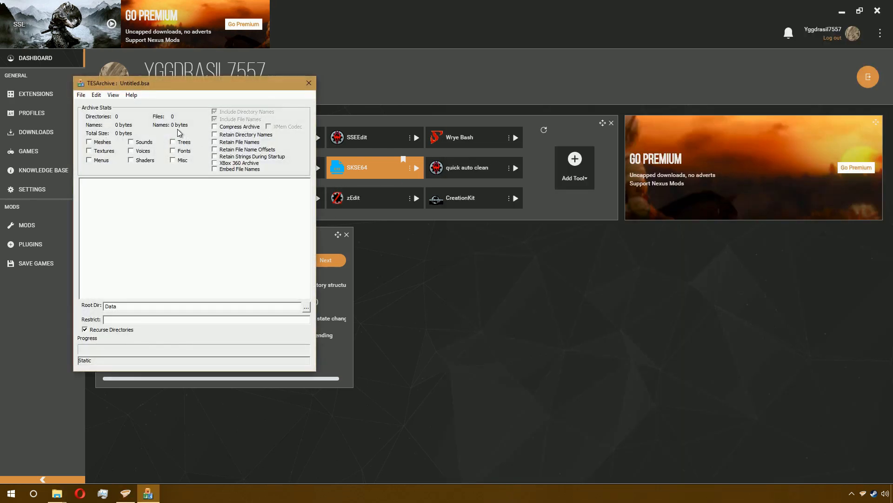
pyautogui.moveTo(57, 493)
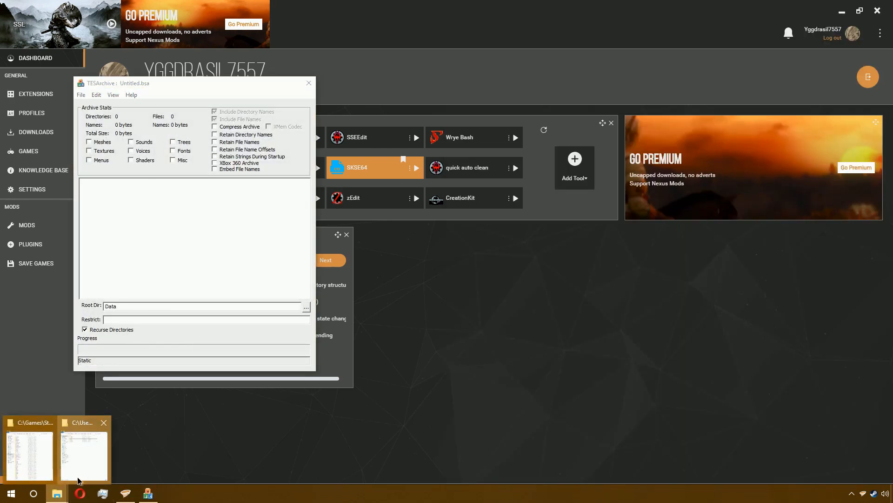
pyautogui.click(84, 449)
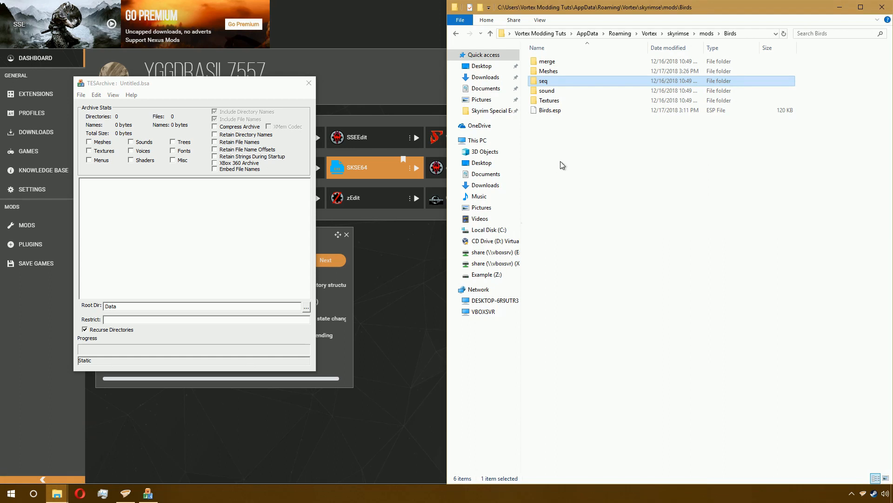
pyautogui.click(745, 35)
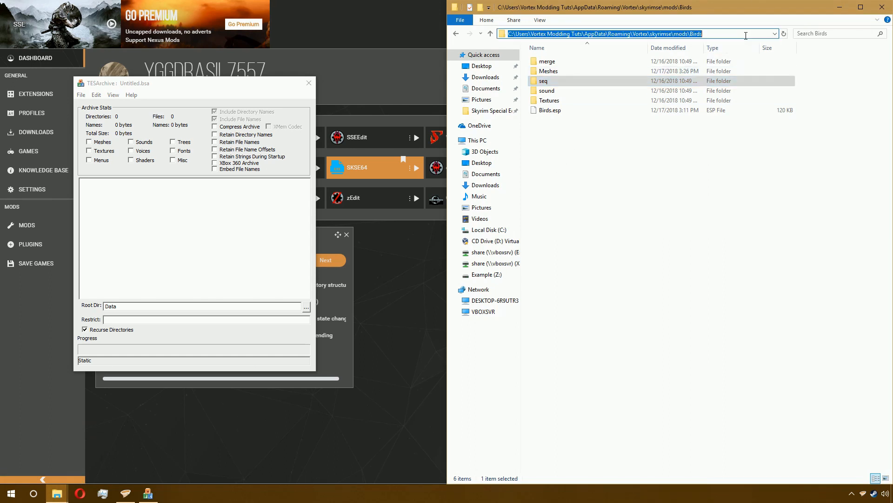
# - Show the mods list filtered to enabled mods and sorted by mod name
pyautogui.click(59, 228)
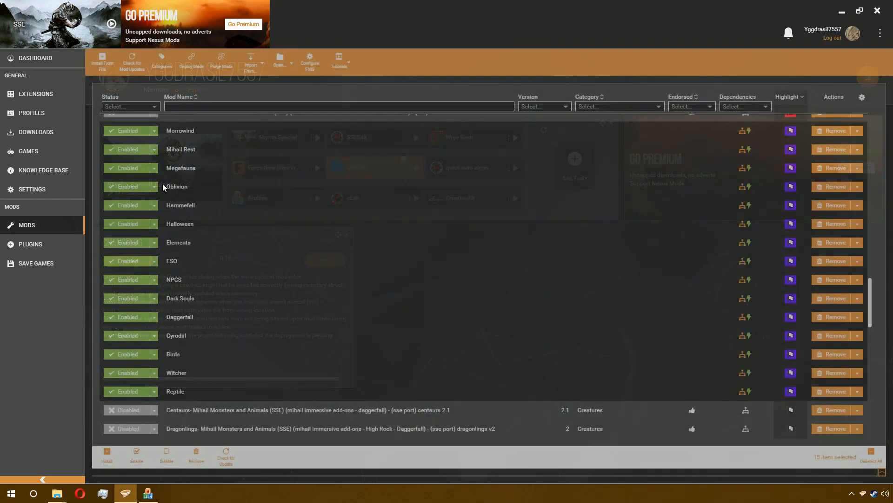
pyautogui.click(160, 107)
pyautogui.click(156, 121)
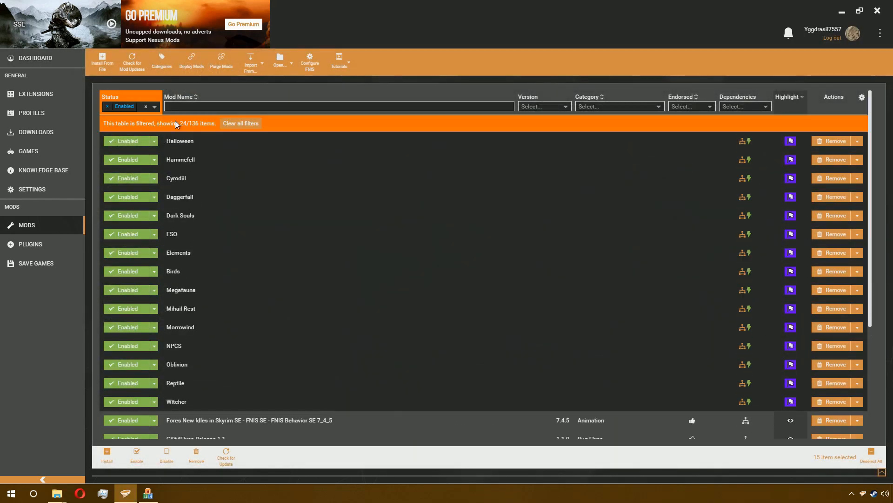
pyautogui.click(197, 98)
pyautogui.scroll(3, 212, 146)
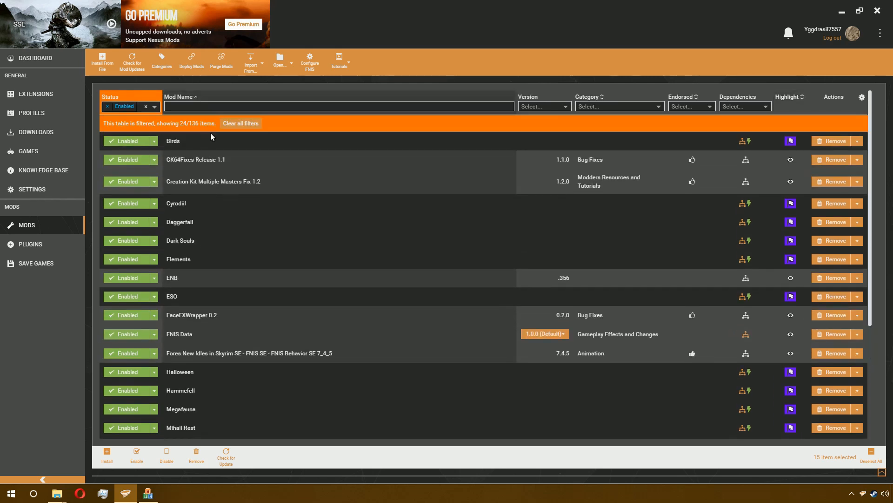
pyautogui.rightClick(208, 139)
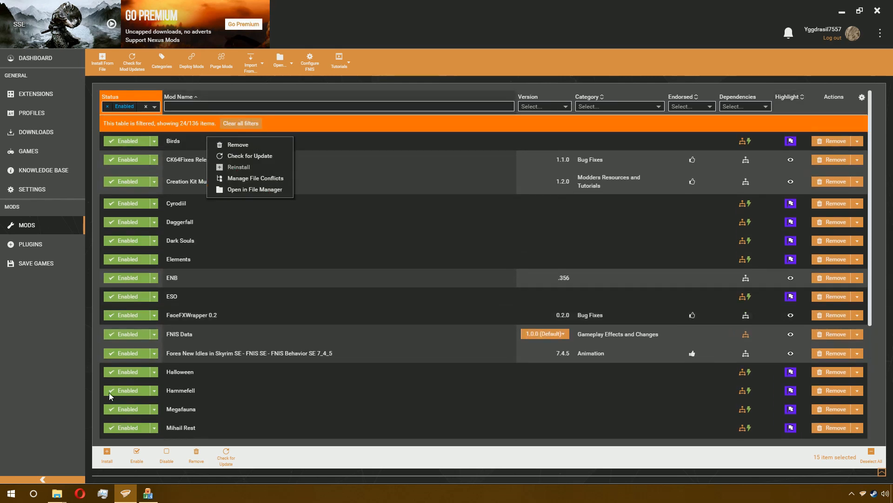
pyautogui.moveTo(57, 493)
pyautogui.click(72, 474)
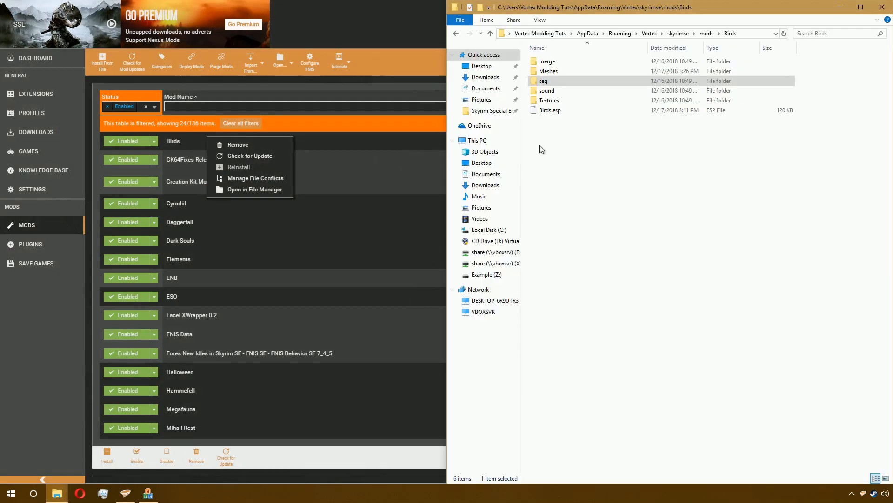
# - Set the Archive tool's root directory to the Birds mod folder path
pyautogui.click(148, 493)
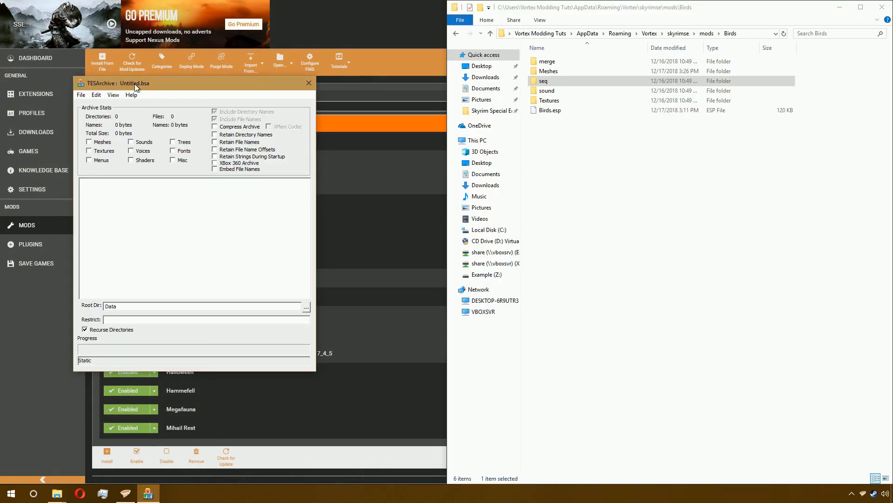
pyautogui.click(748, 34)
pyautogui.hotkey('ctrl', 'c')
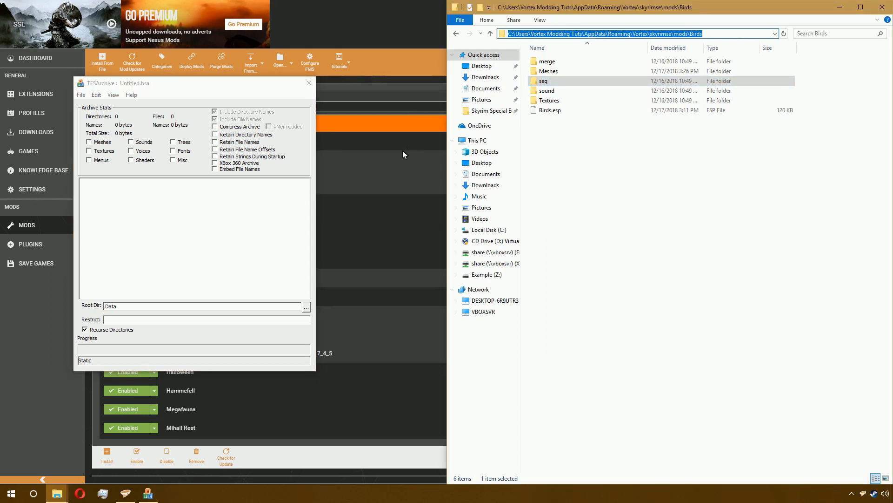
pyautogui.doubleClick(168, 306)
pyautogui.hotkey('ctrl', 'v')
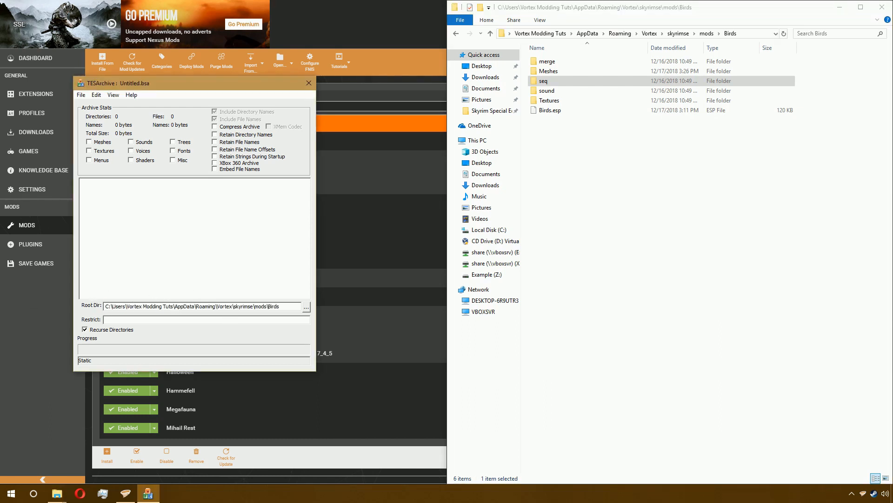
# - Check Meshes, Textures, Compress Archive, Retain Directory Names, File Names, File Name Offsets, Strings During Startup and Embed File Names
pyautogui.click(229, 319)
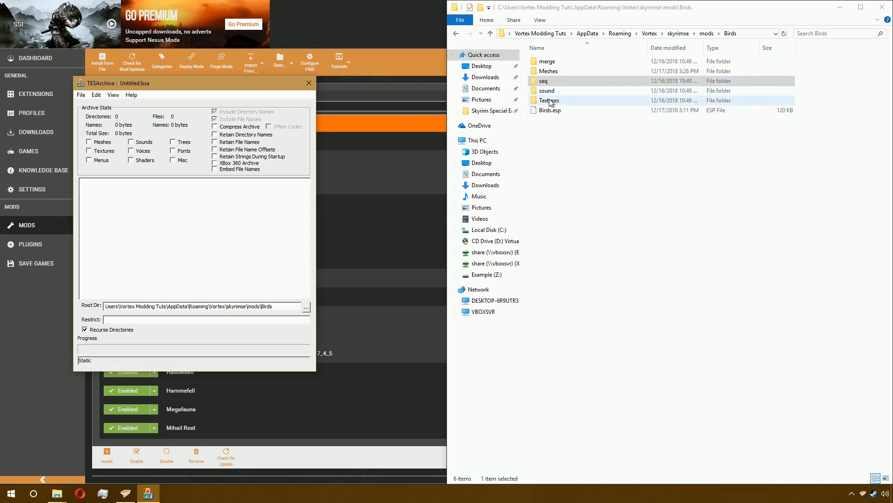
pyautogui.click(99, 142)
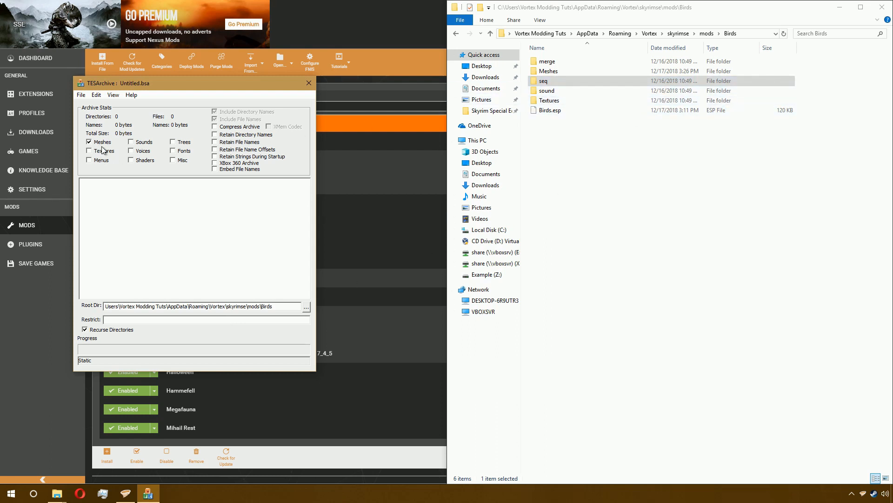
pyautogui.click(104, 152)
pyautogui.click(246, 170)
pyautogui.click(246, 157)
pyautogui.click(239, 150)
pyautogui.click(226, 143)
pyautogui.click(259, 134)
pyautogui.click(250, 127)
# - Add the Birds mod's Meshes and Textures folders to the archive after checking their combined properties
pyautogui.click(575, 73)
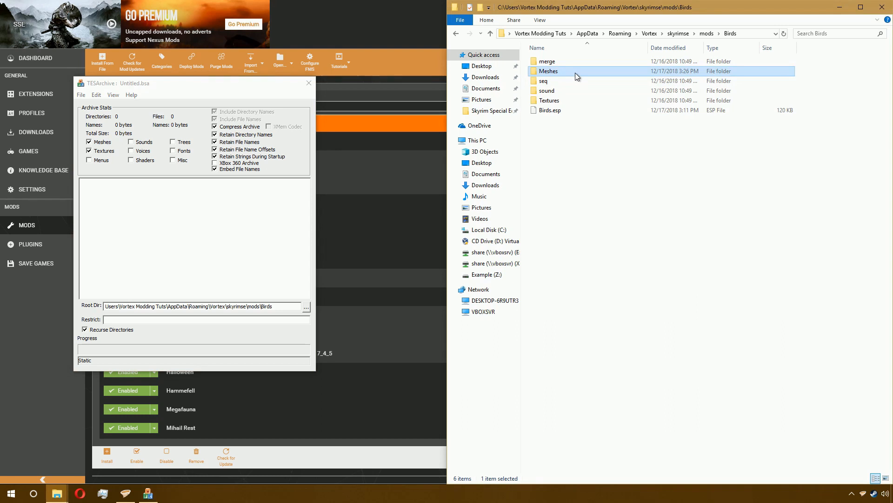
pyautogui.keyDown('ctrl'); pyautogui.click(571, 100); pyautogui.keyUp('ctrl')
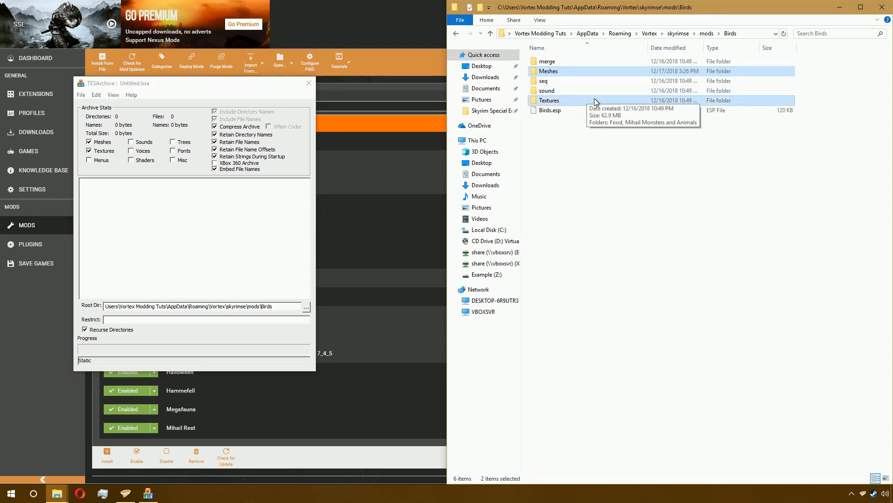
pyautogui.rightClick(595, 101)
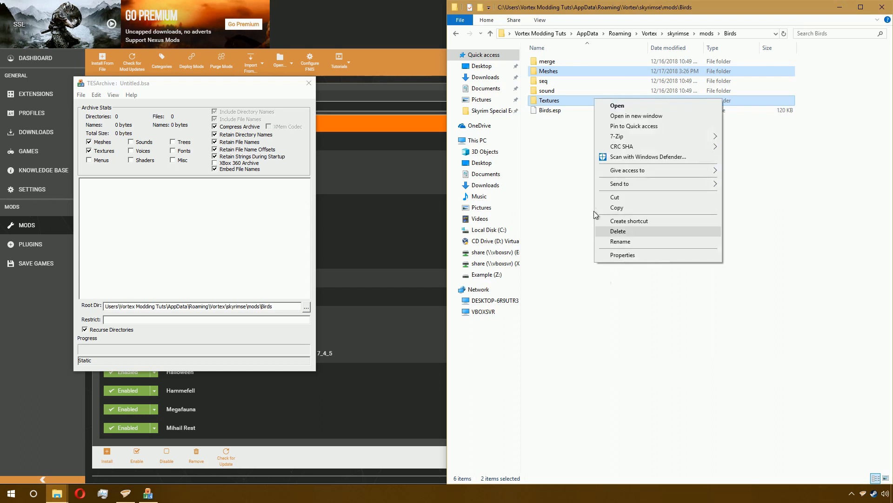
pyautogui.click(644, 254)
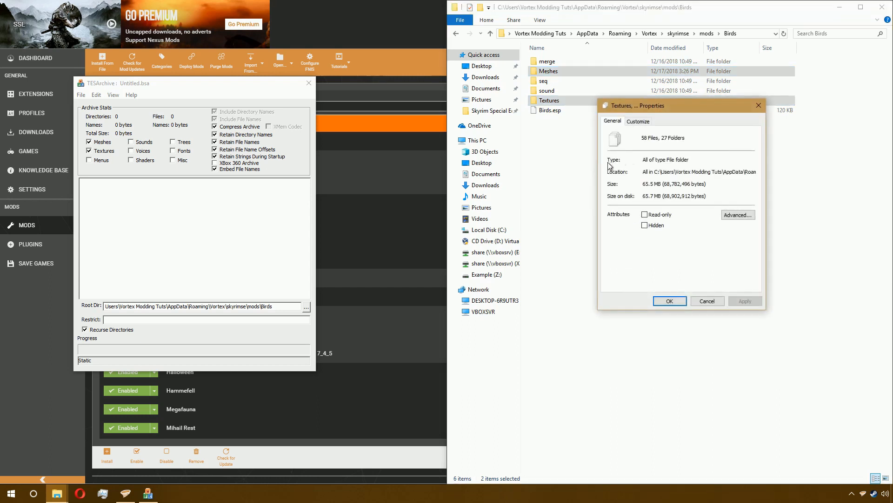
pyautogui.click(707, 301)
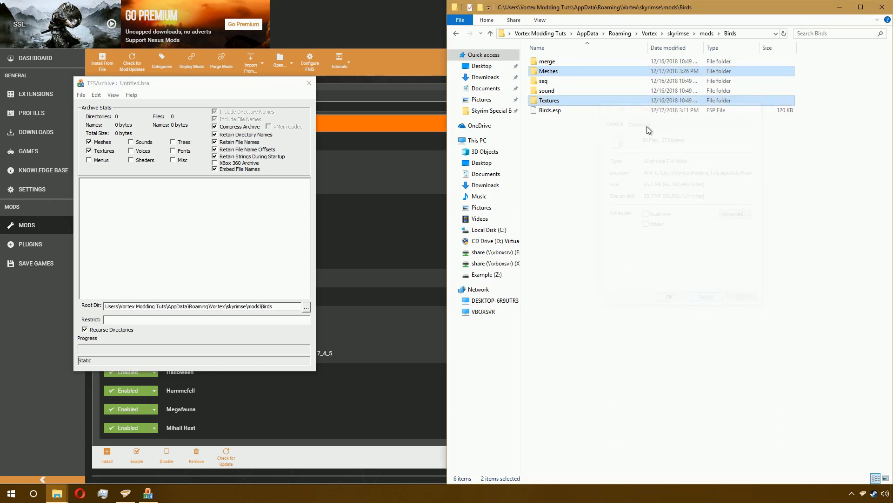
pyautogui.moveTo(625, 101); pyautogui.dragTo(248, 209)
pyautogui.moveTo(247, 207); pyautogui.dragTo(247, 207)
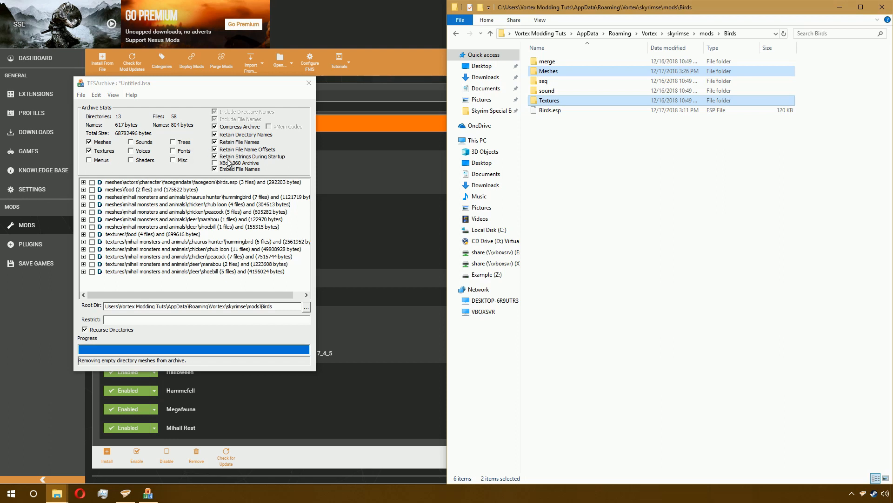
# - Save the archive as Birds inside the Birds mod folder
pyautogui.click(81, 95)
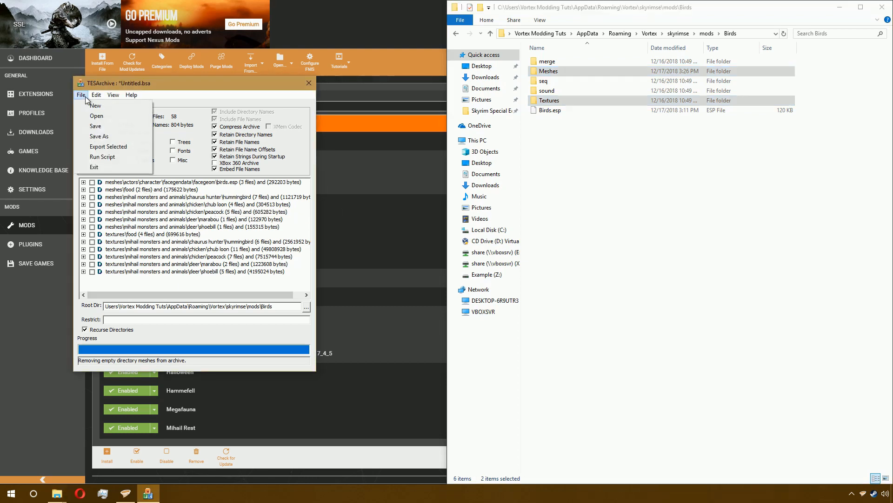
pyautogui.click(95, 126)
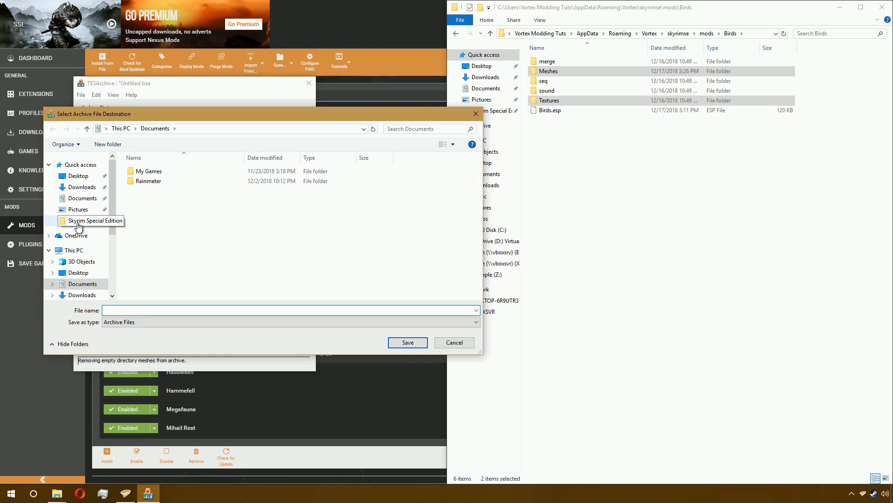
pyautogui.click(206, 127)
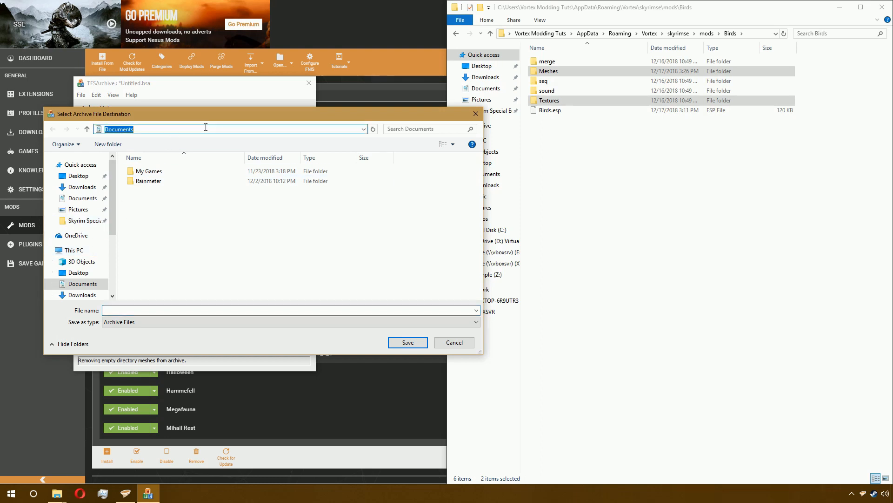
pyautogui.hotkey('ctrl', 'v')
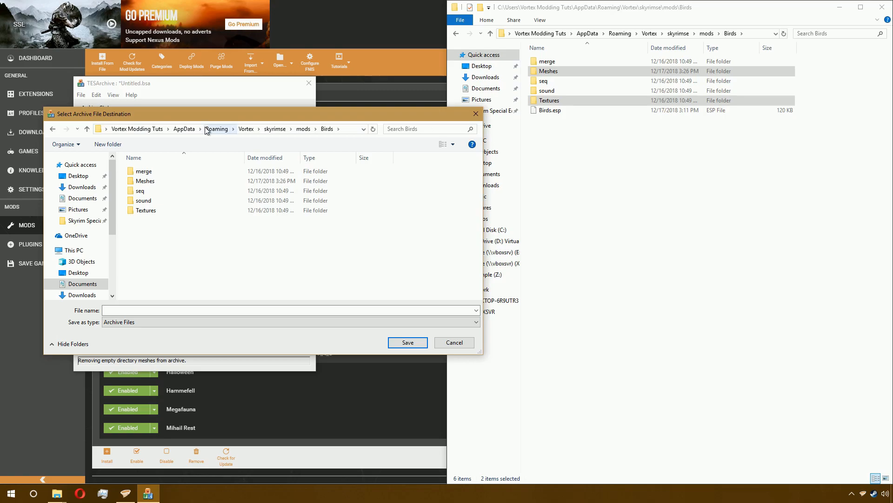
pyautogui.click(157, 311)
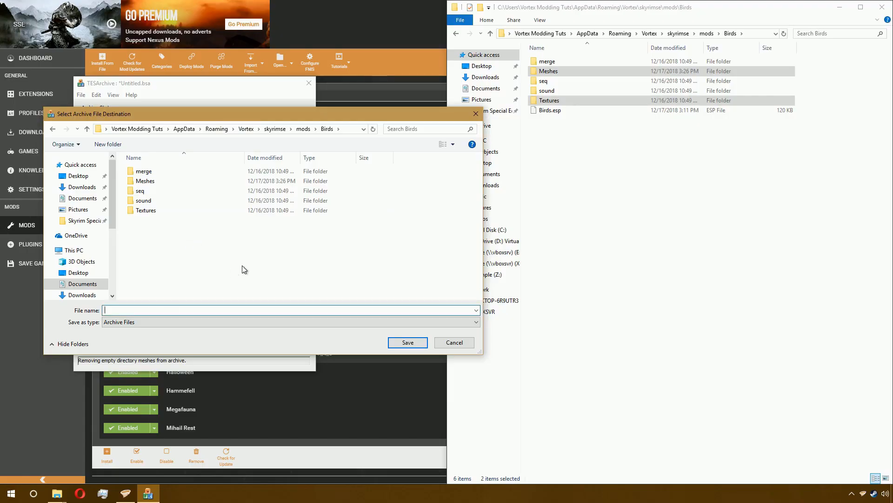
pyautogui.write('B')
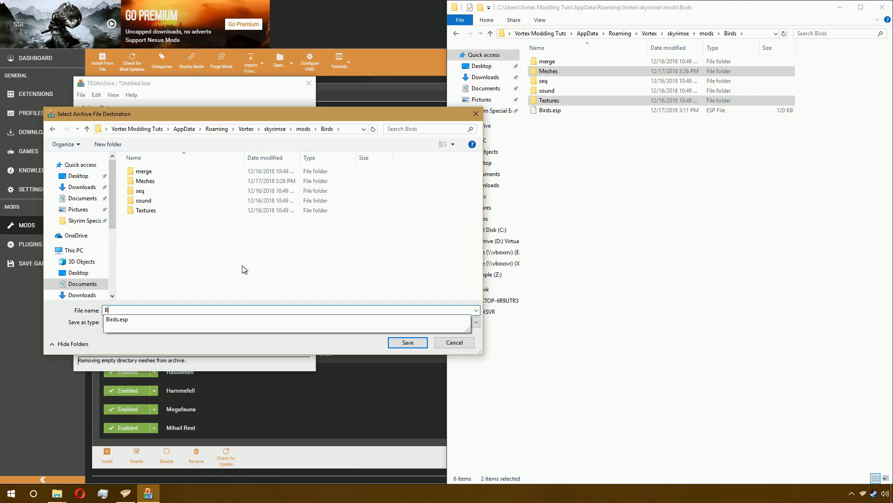
pyautogui.write('irds')
pyautogui.press('Return')
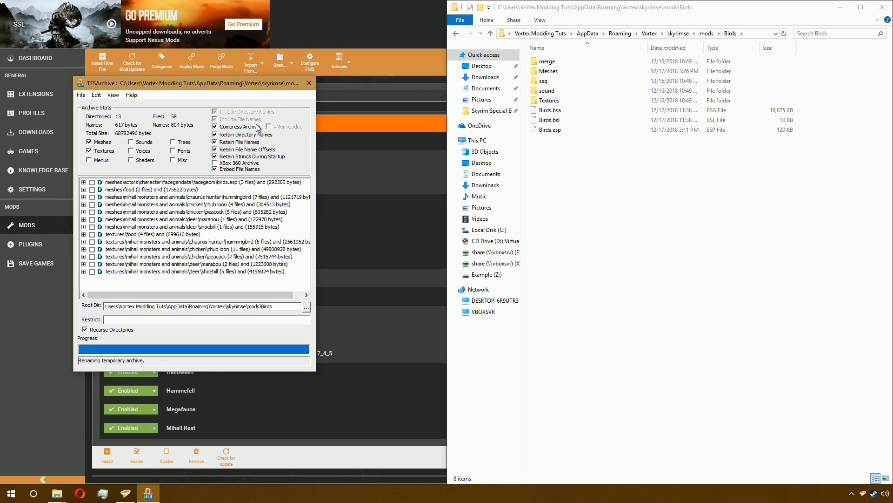
# - Close the Archive tool and select the new Birds.bsa and Birds.bsl files in the mod folder
pyautogui.click(309, 84)
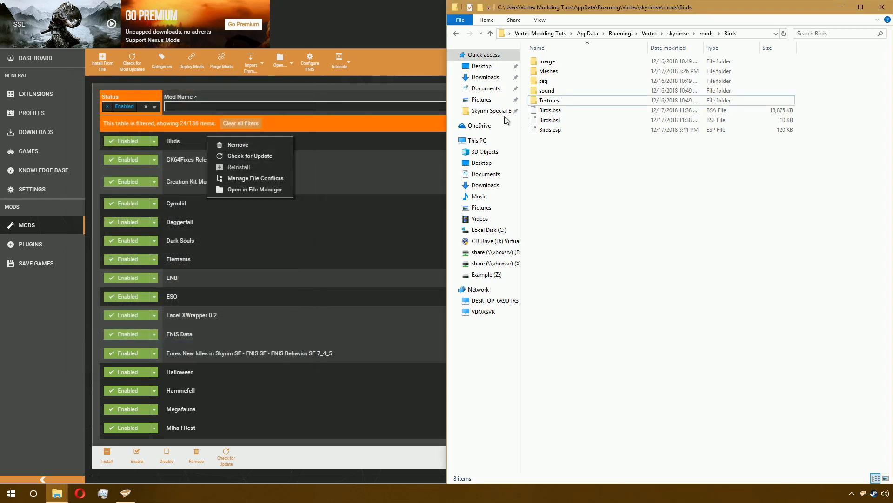
pyautogui.click(570, 111)
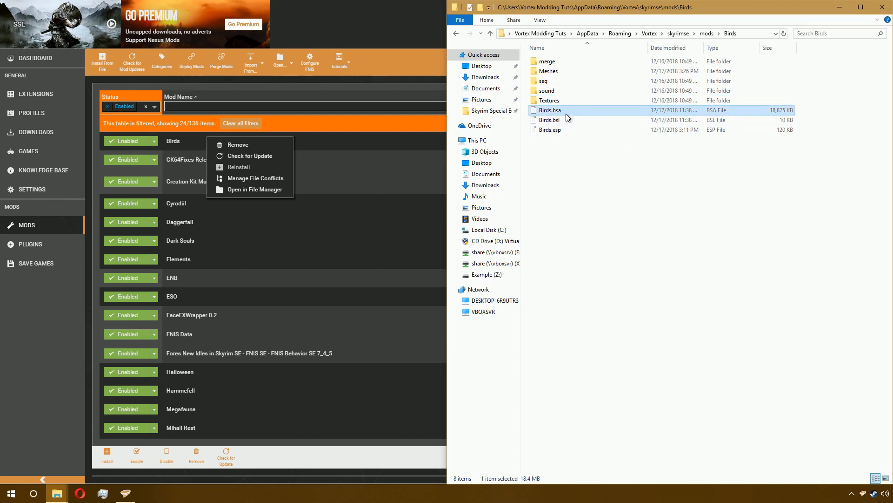
pyautogui.click(560, 120)
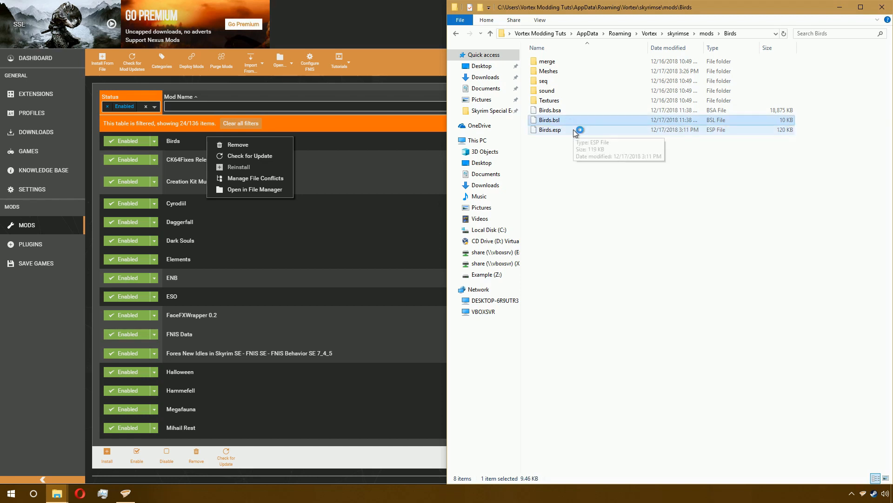
# - Delete the loose Meshes and Textures folders from the Birds mod folder
pyautogui.click(573, 129)
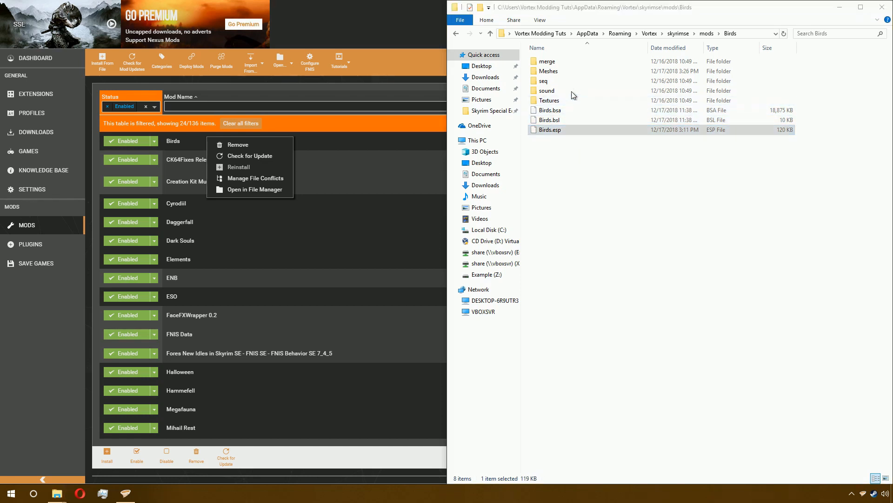
pyautogui.click(579, 197)
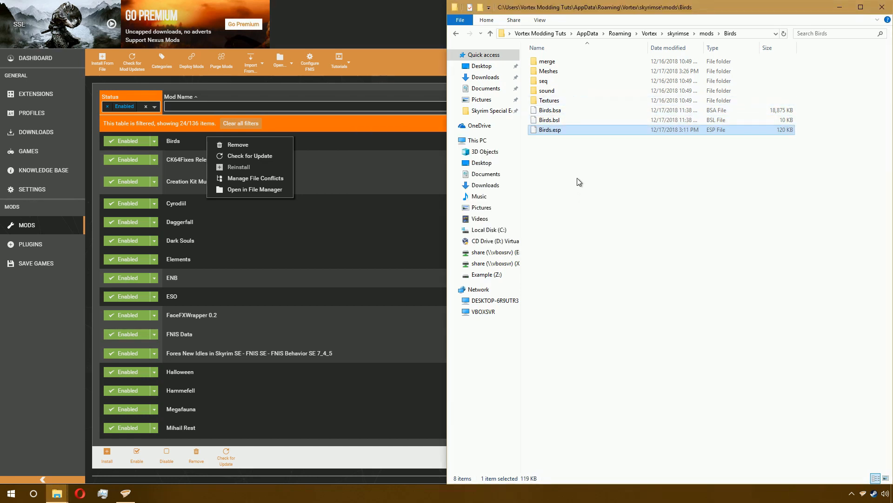
pyautogui.click(567, 98)
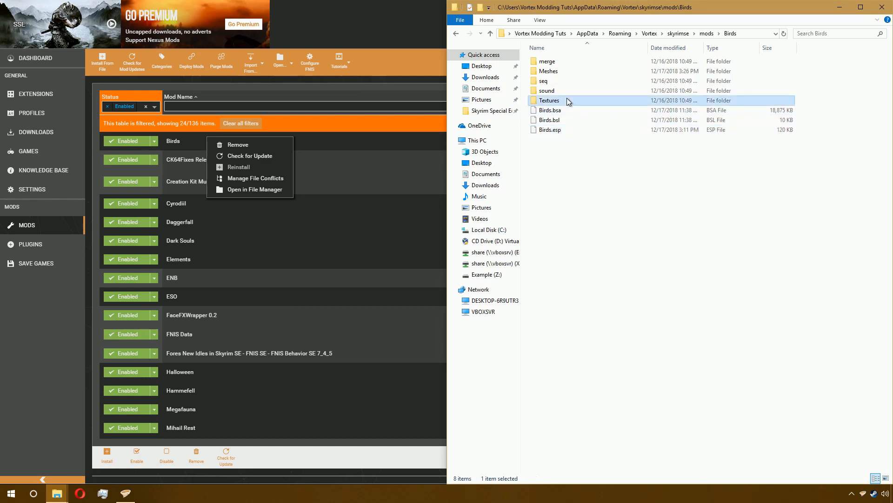
pyautogui.keyDown('ctrl'); pyautogui.click(565, 71); pyautogui.keyUp('ctrl')
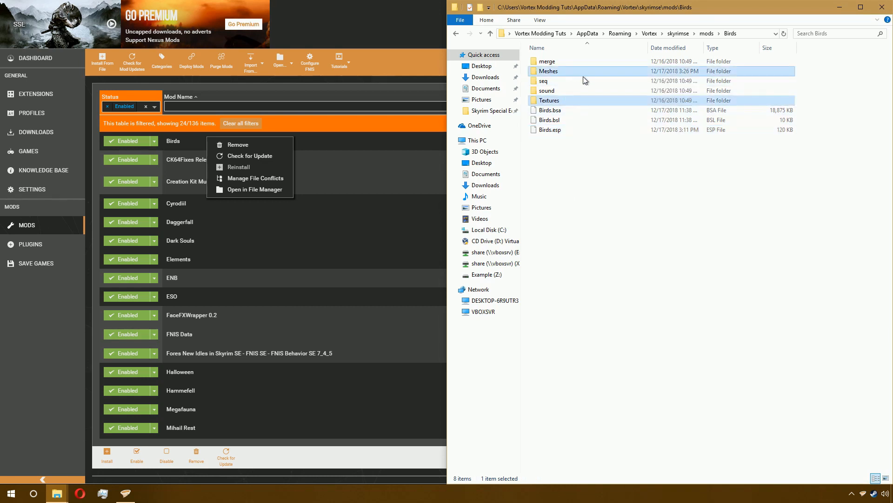
pyautogui.press('Delete')
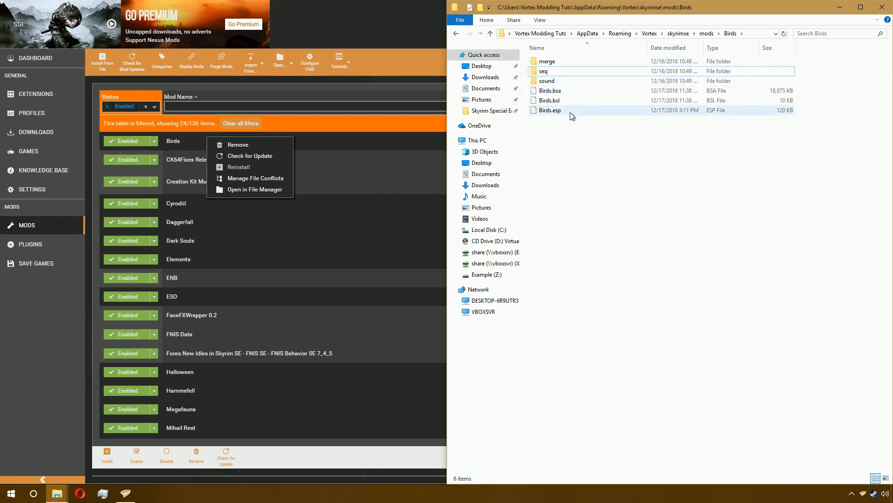
# - Close the open folder windows and open the Cyrodiil mod's folder in the file manager
pyautogui.click(882, 7)
pyautogui.click(57, 493)
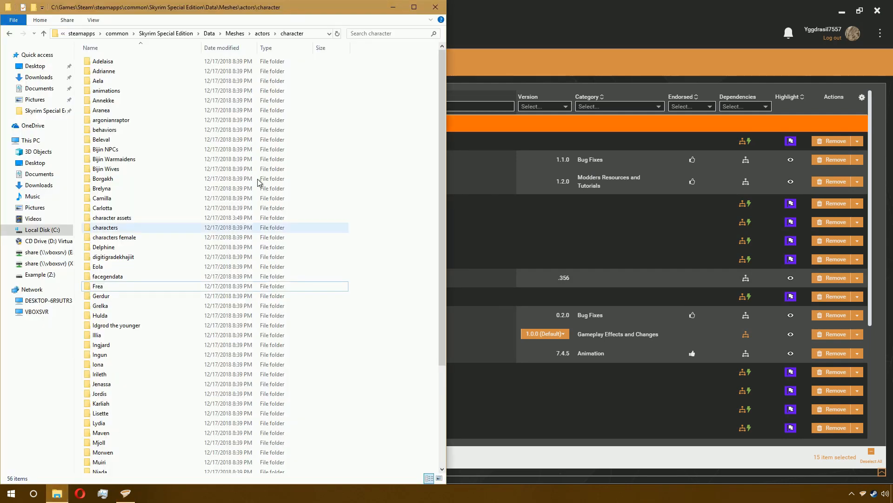
pyautogui.click(443, 7)
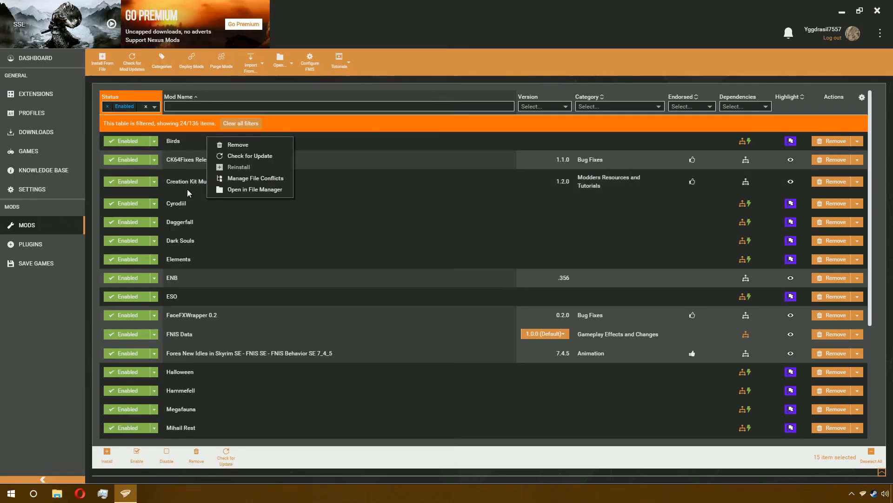
pyautogui.rightClick(193, 201)
pyautogui.click(266, 254)
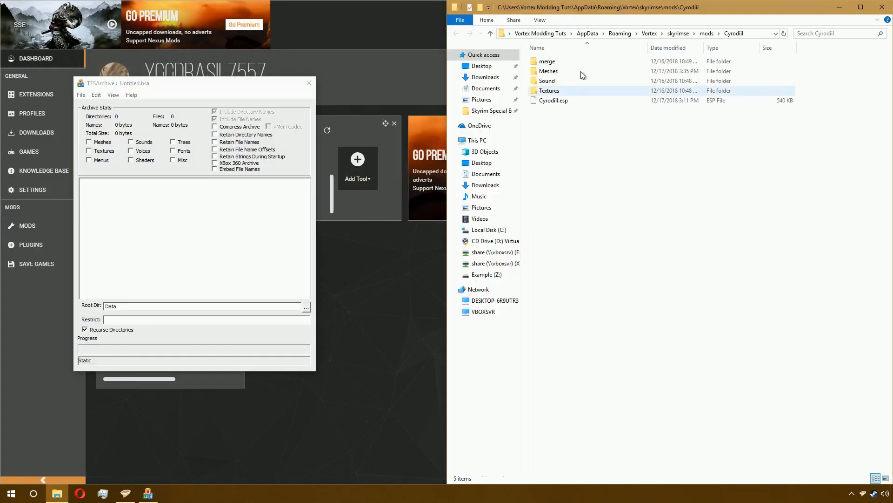
# - Add the Cyrodiil mod's Meshes and Textures folders to the archive
pyautogui.doubleClick(548, 61)
pyautogui.press('BackSpace')
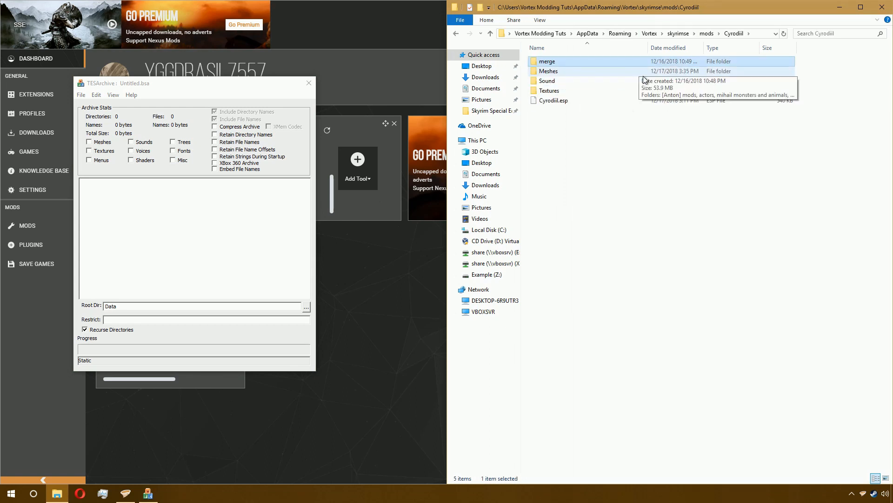
pyautogui.click(573, 70)
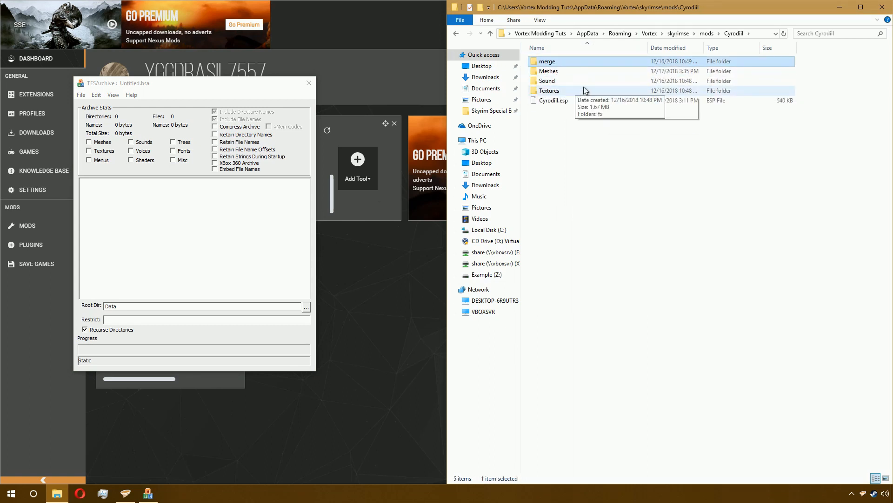
pyautogui.keyDown('ctrl'); pyautogui.click(584, 91); pyautogui.keyUp('ctrl')
pyautogui.moveTo(583, 90); pyautogui.dragTo(219, 239)
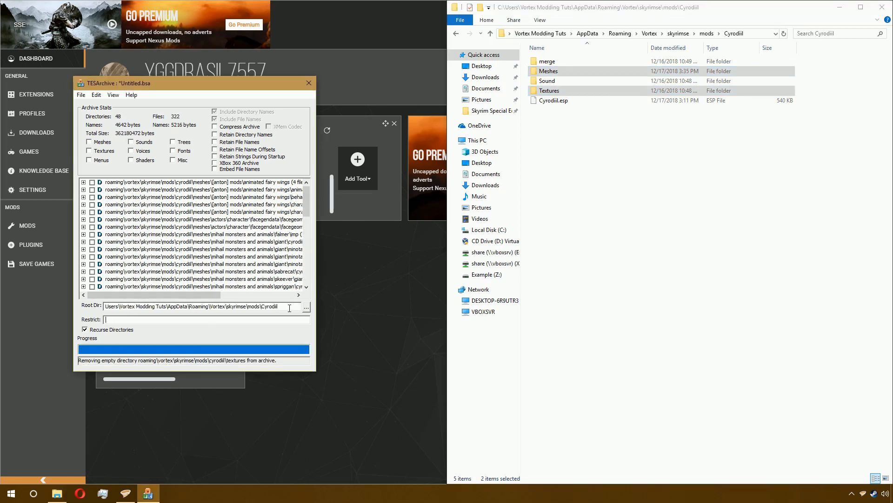
# - Reset the archive and add the Cyrodiil Meshes and Textures folders again with Meshes, Textures and retain options checked
pyautogui.click(96, 94)
pyautogui.click(116, 126)
pyautogui.click(208, 250)
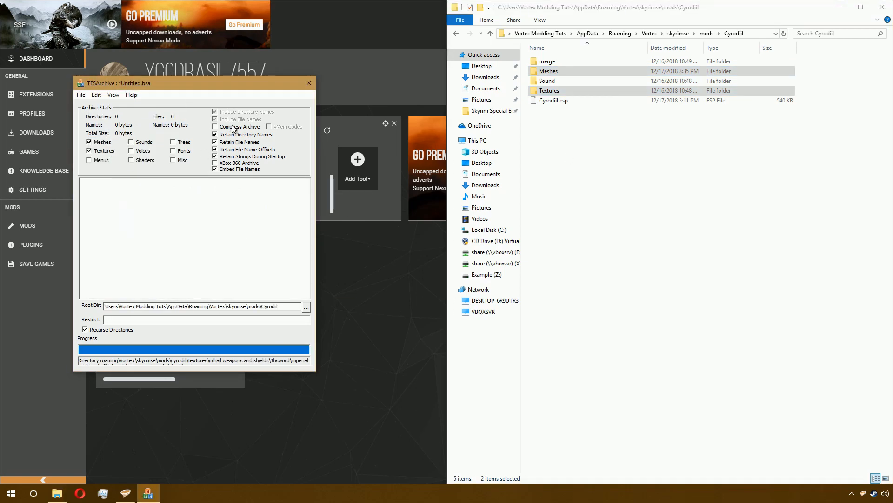
pyautogui.moveTo(583, 72); pyautogui.dragTo(264, 224)
# - Save the archive as Cyrodiil inside the Cyrodiil mod folder
pyautogui.click(81, 95)
pyautogui.click(94, 136)
pyautogui.scroll(-20, 204, 231)
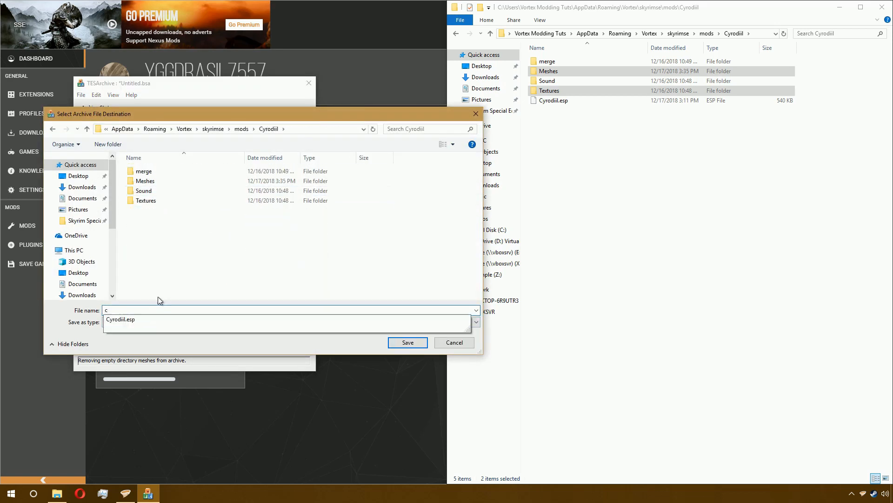
pyautogui.press('Return')
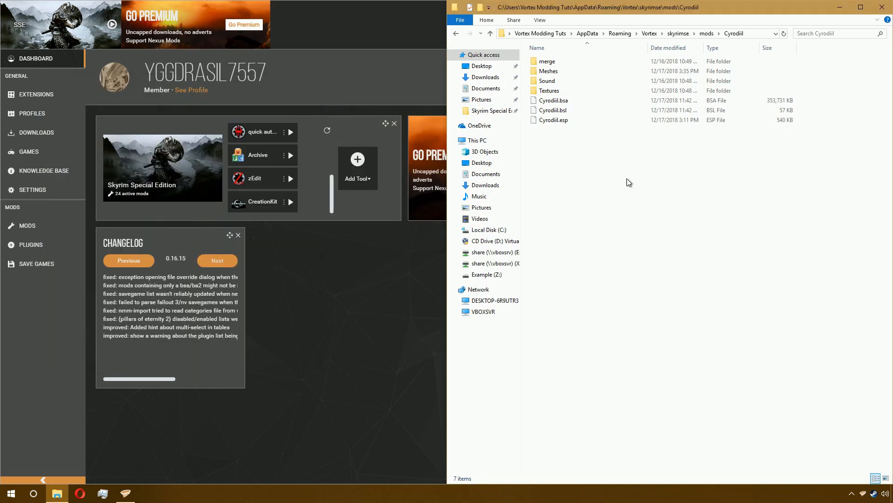
# - Open the Cyrodiil.bsl file list in the Archive tool
pyautogui.click(553, 110)
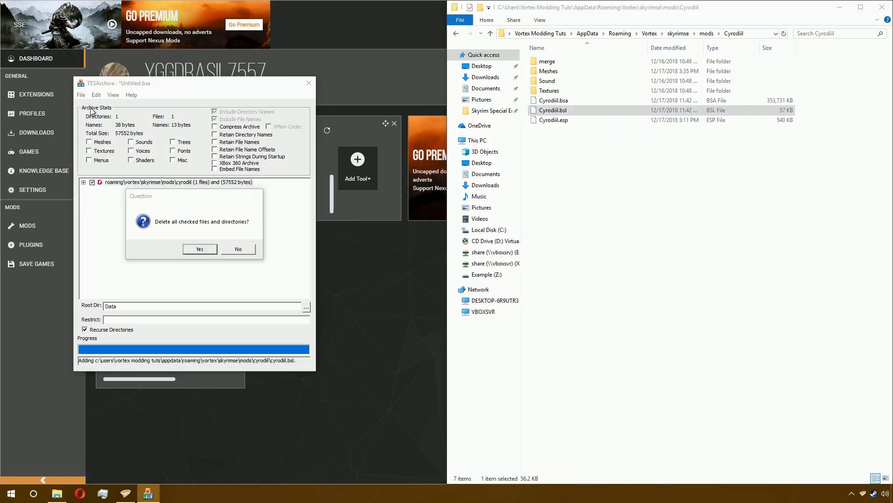
pyautogui.doubleClick(568, 108)
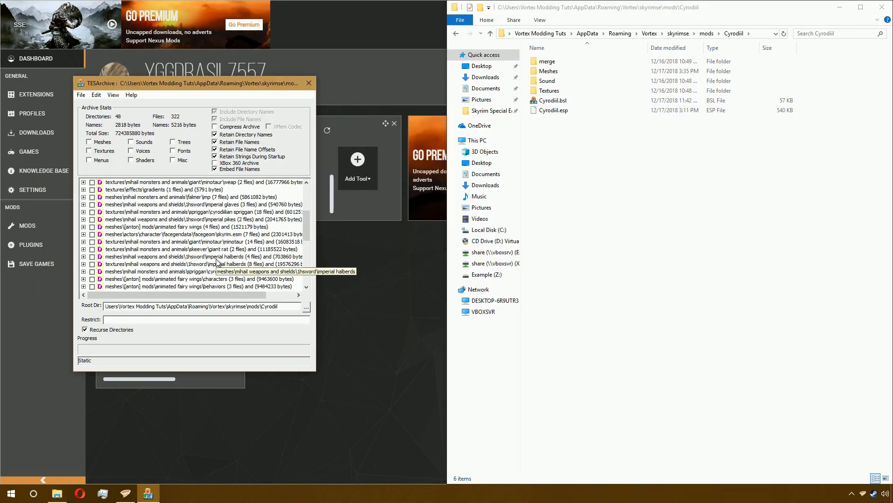
# - Save the archive again as Cyrodiil inside the Cyrodiil mod folder
pyautogui.click(81, 94)
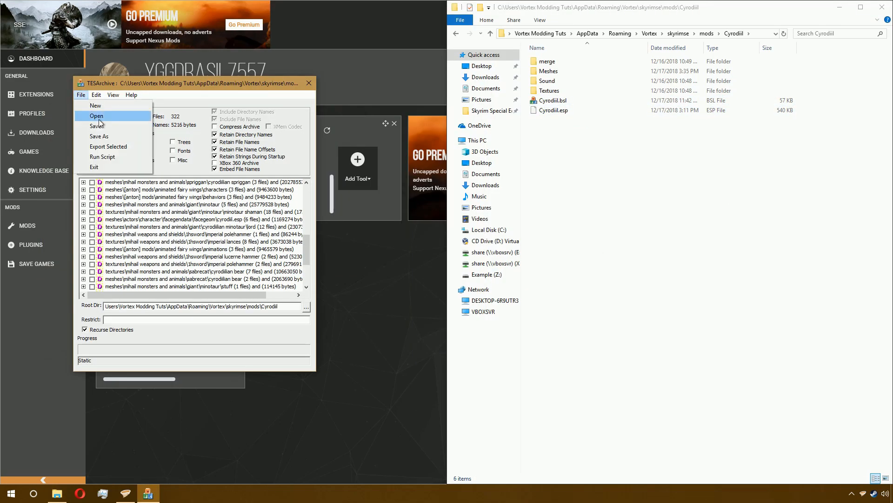
pyautogui.press('Escape')
pyautogui.click(81, 94)
pyautogui.click(98, 145)
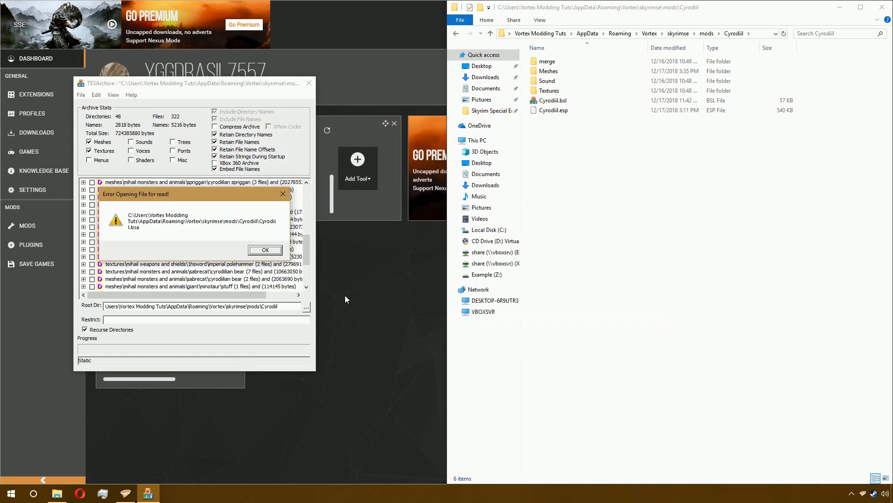
pyautogui.press('Return')
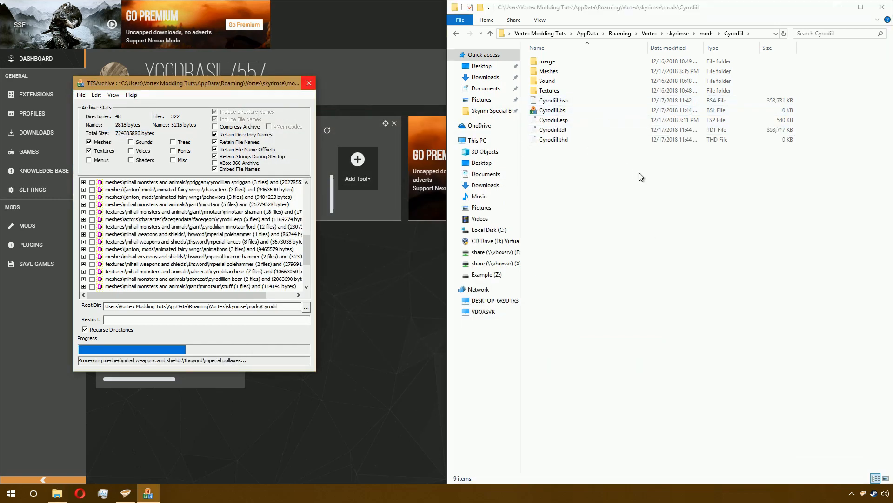
# - Close the folder and Archive tool, then deploy the mods from the mod list
pyautogui.click(587, 102)
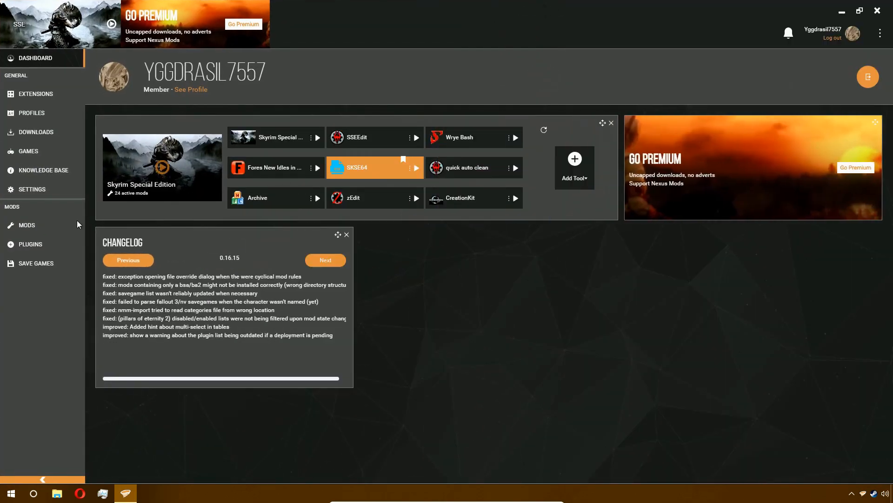
pyautogui.click(27, 224)
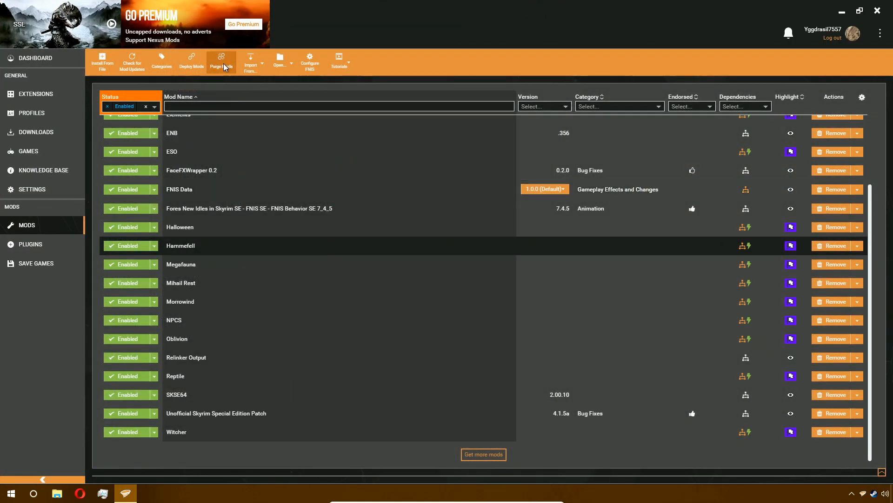
pyautogui.click(191, 62)
pyautogui.scroll(3, 406, 230)
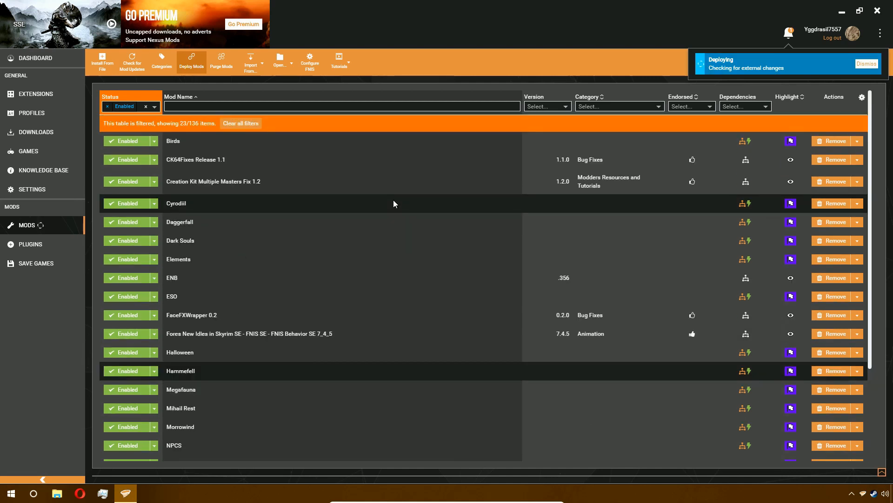
pyautogui.scroll(-3, 393, 201)
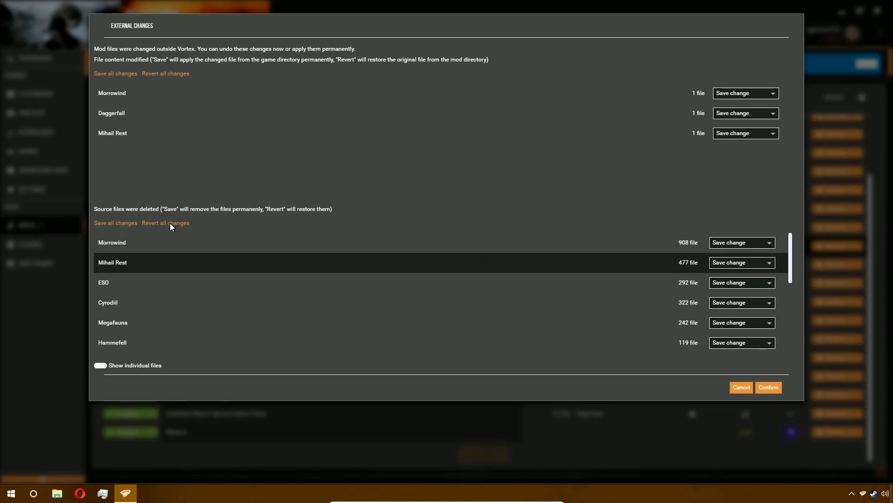
# - Keep Save change for the deleted source files and confirm the external changes
pyautogui.click(739, 245)
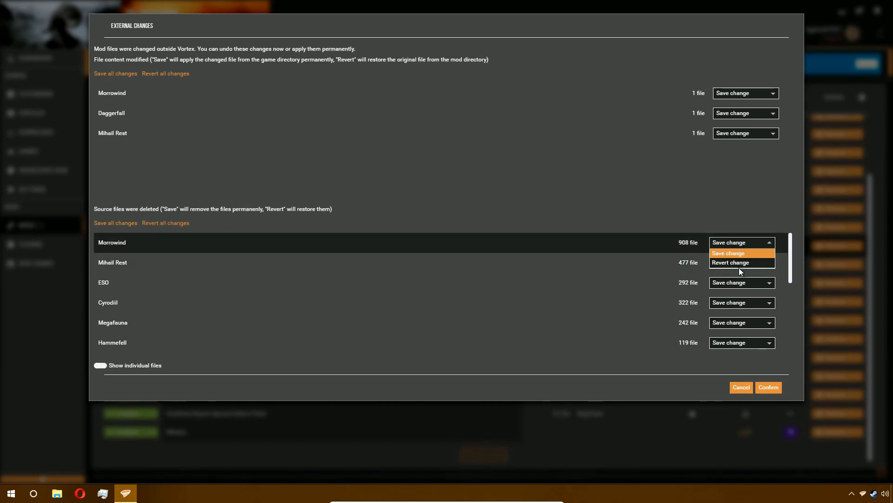
pyautogui.click(728, 199)
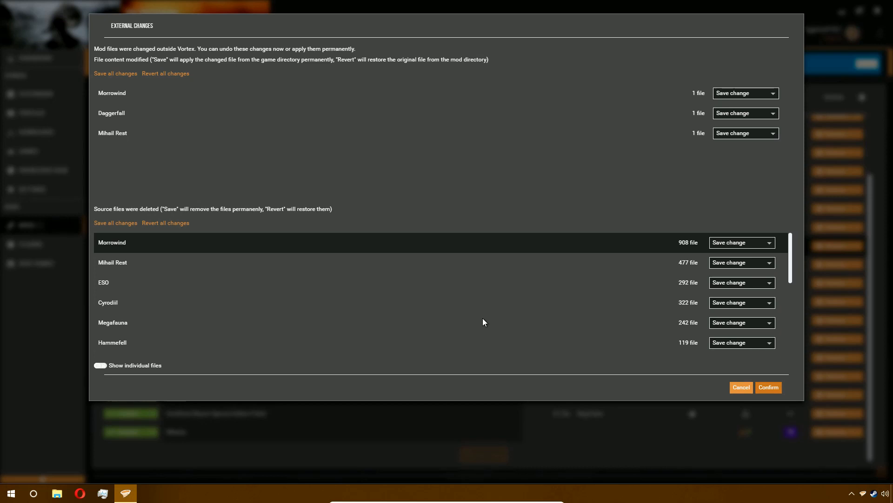
pyautogui.press('Return')
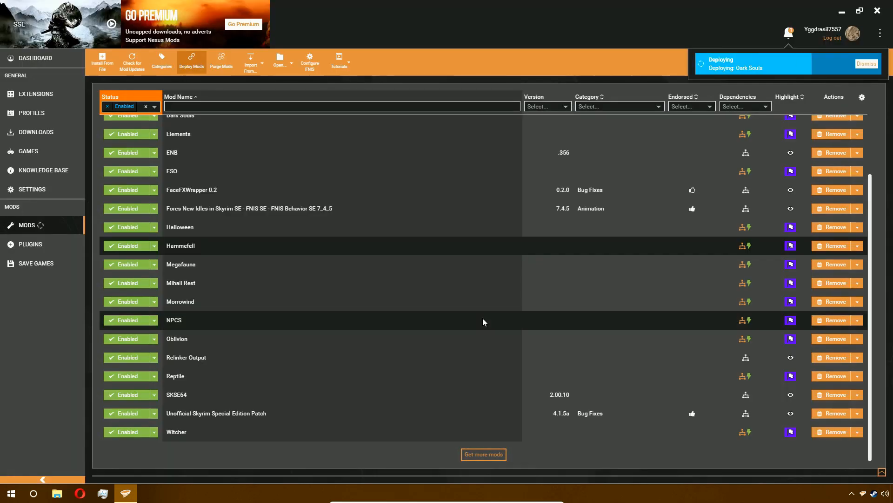